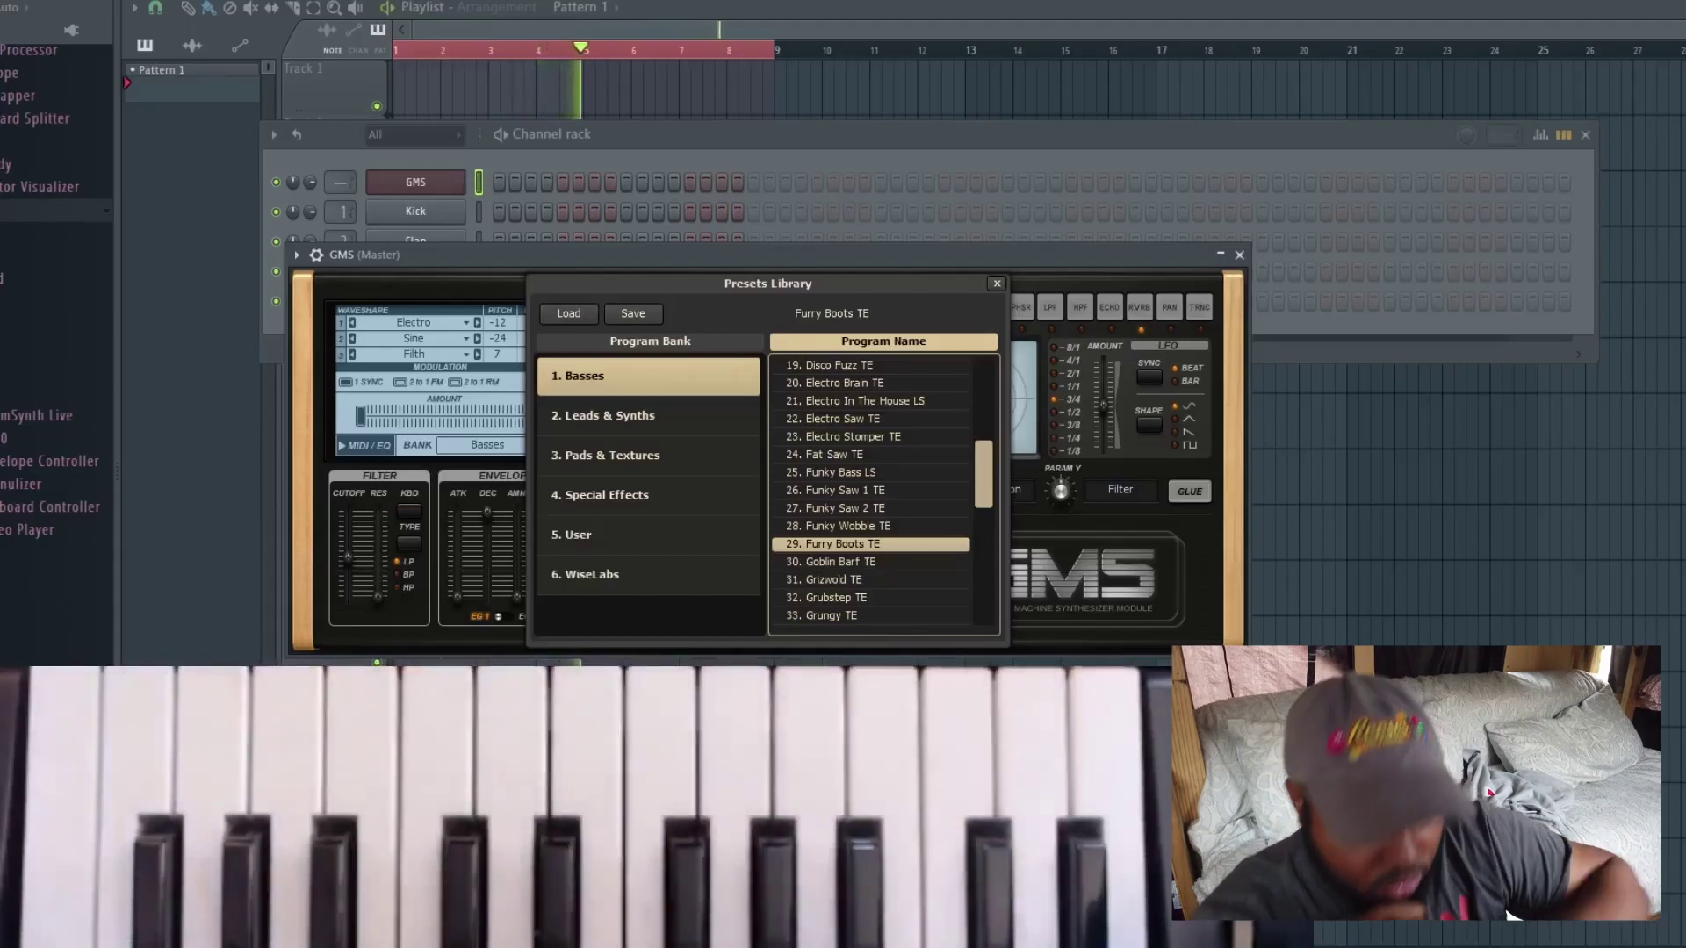
Mute Track 1 and record a four-bar GMS part into a new pattern, Pattern 2
key("space")
left_click(378, 107)
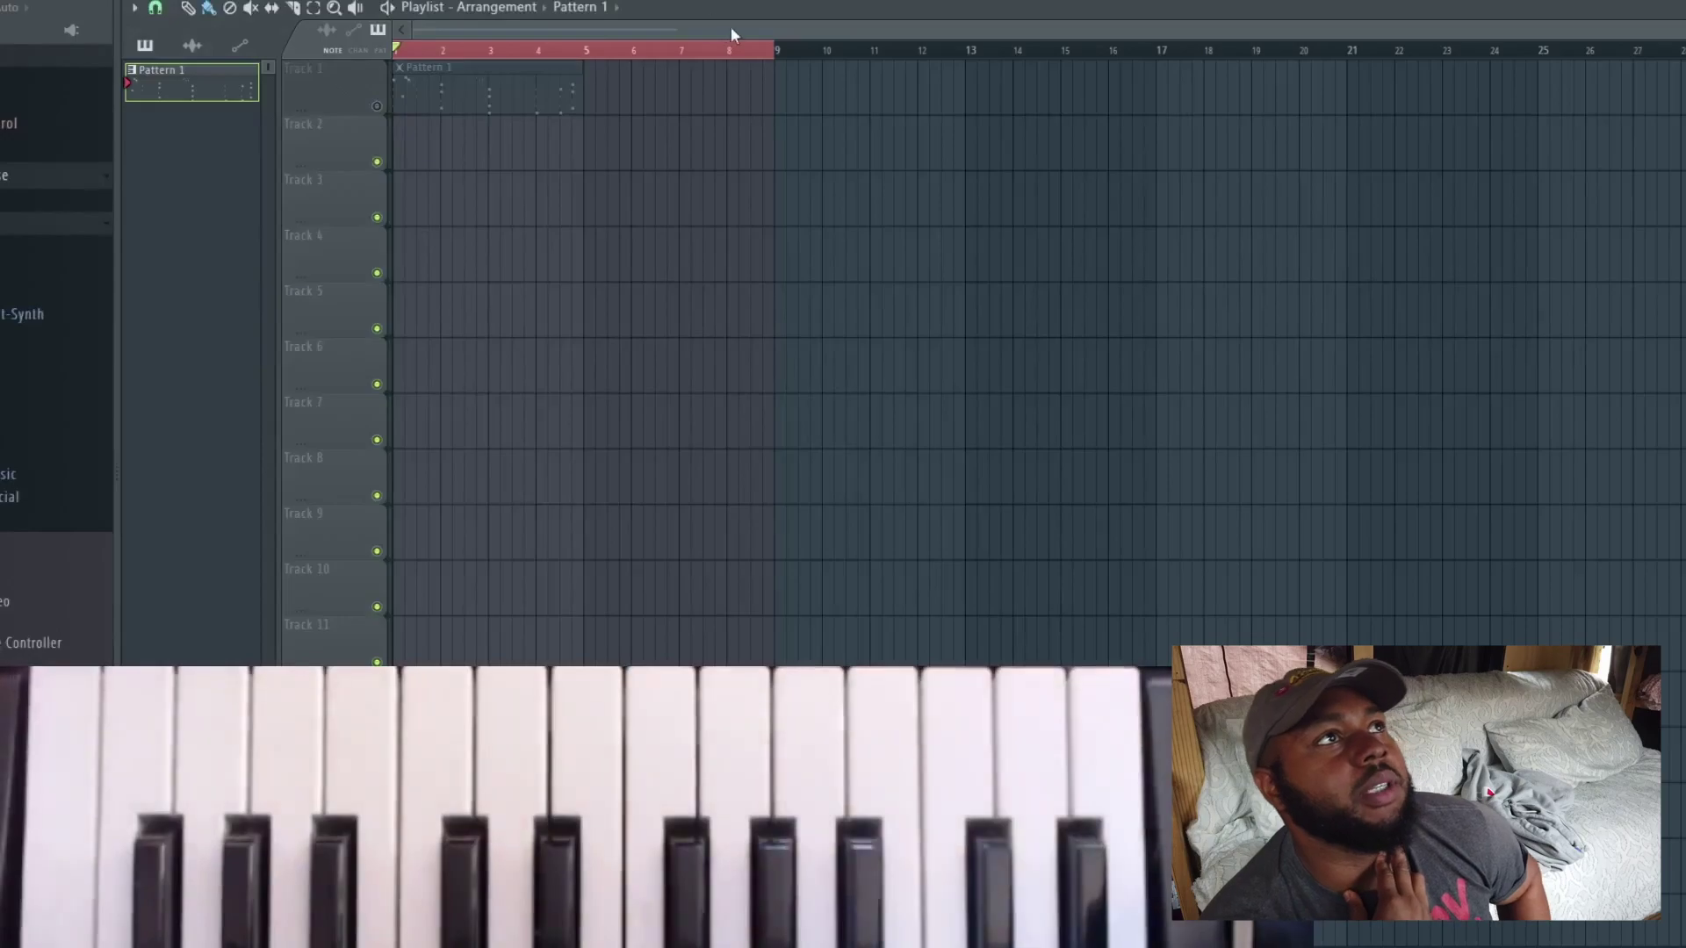
key("F4")
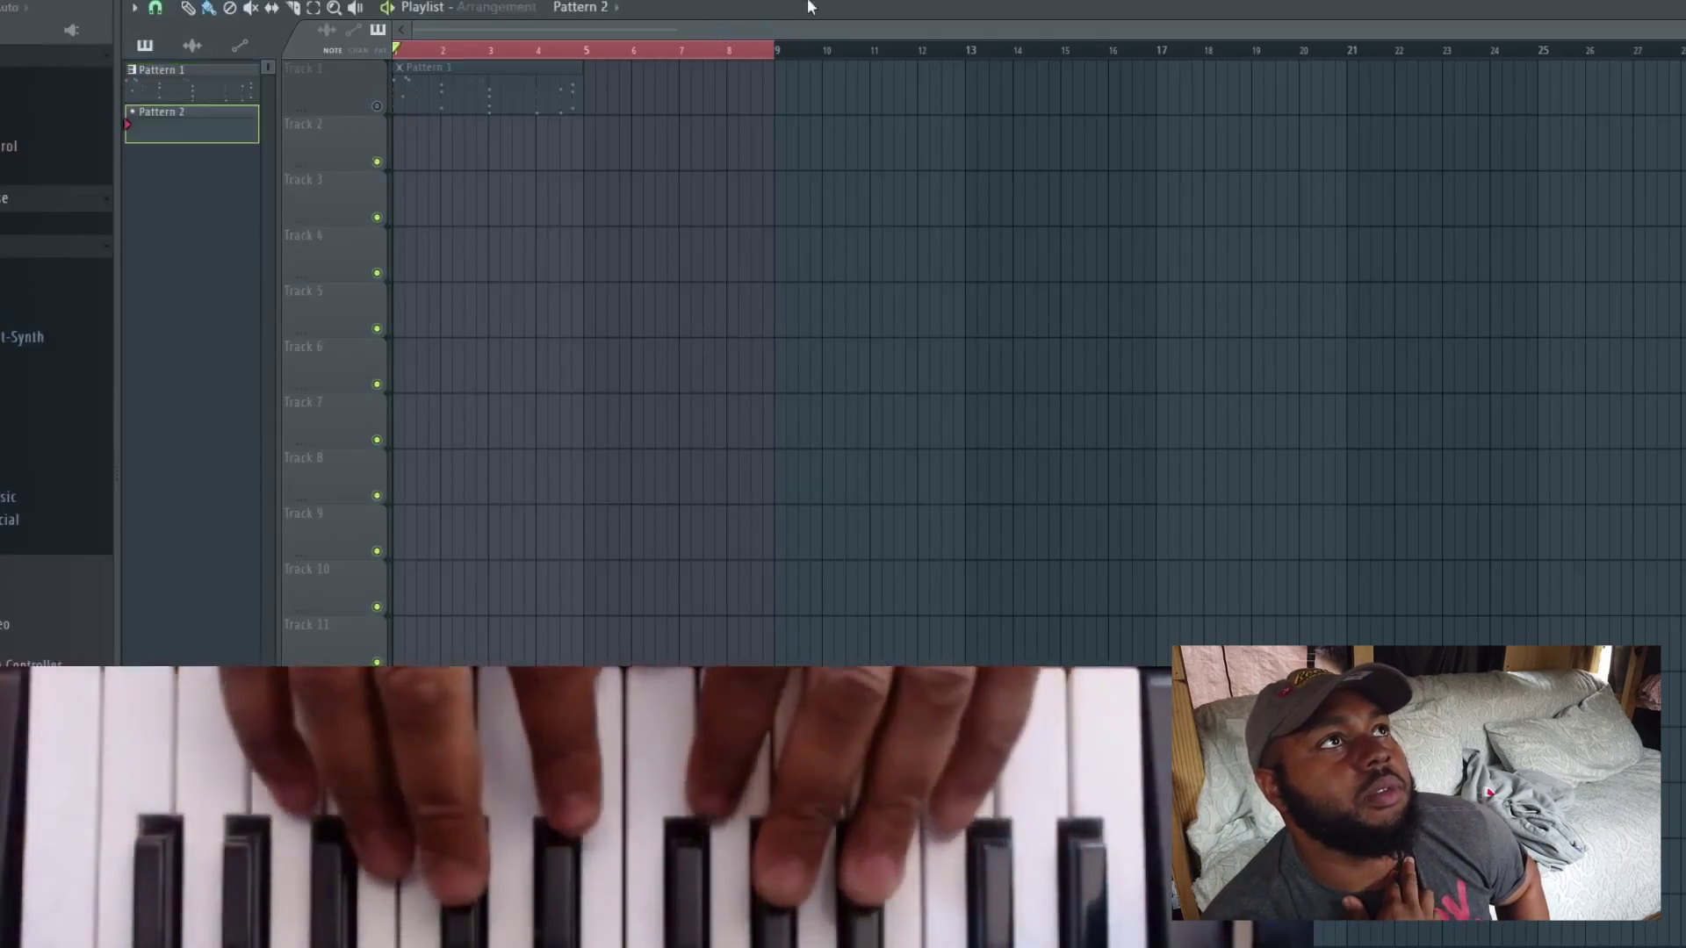
key("space")
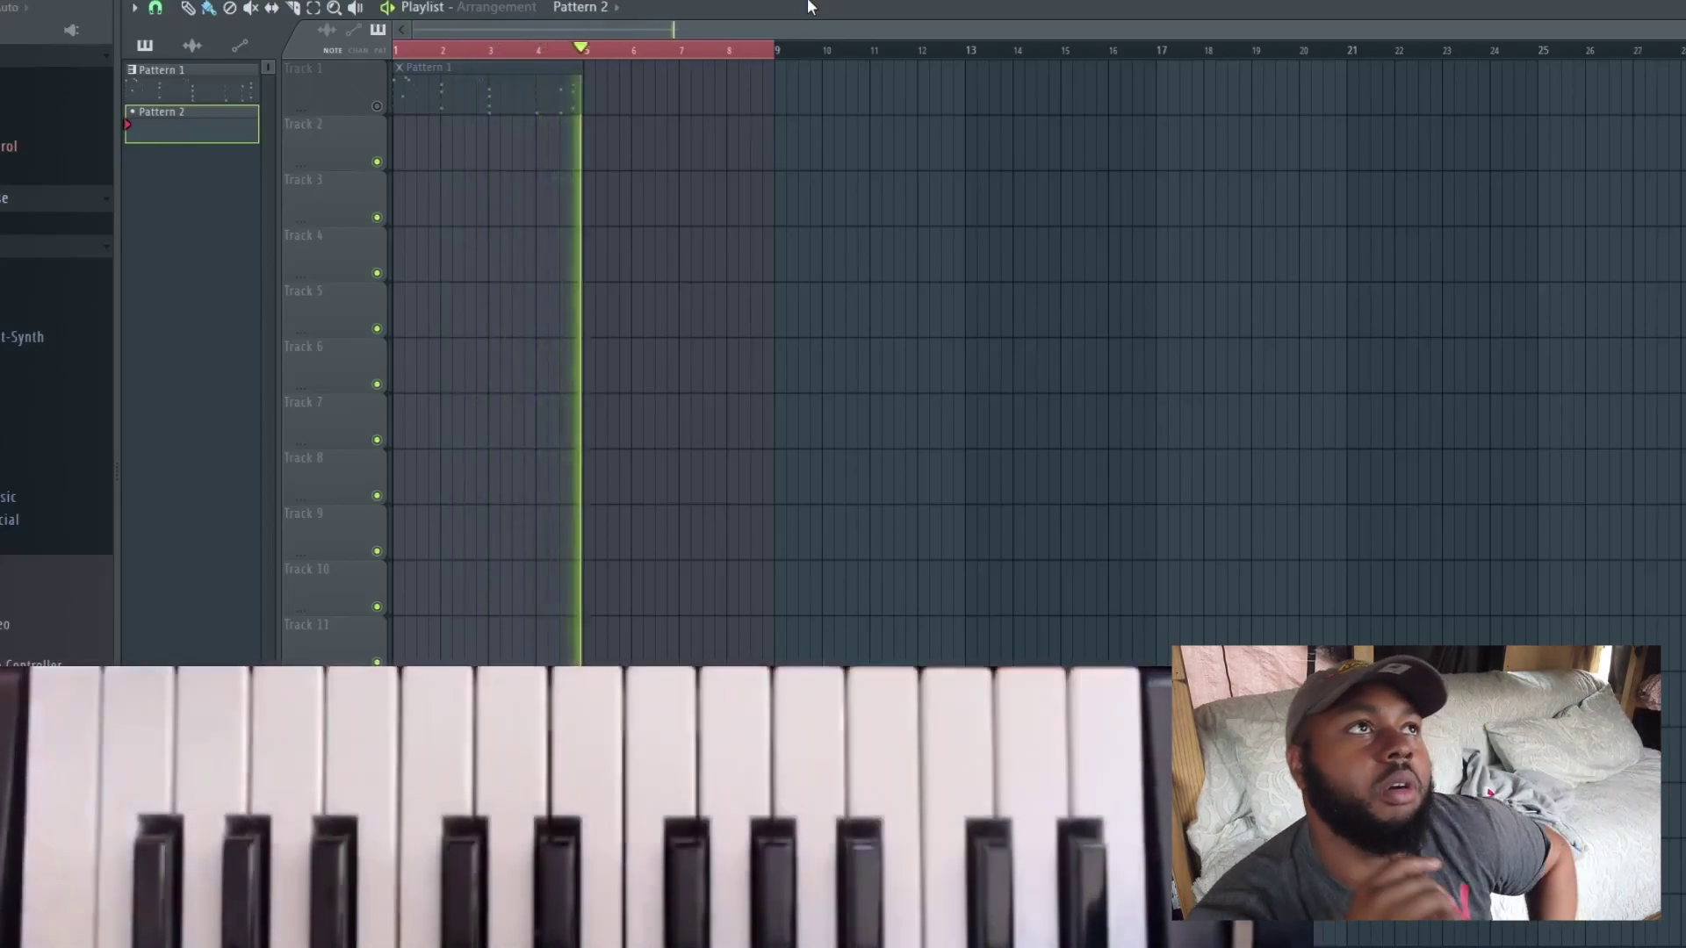
key("space")
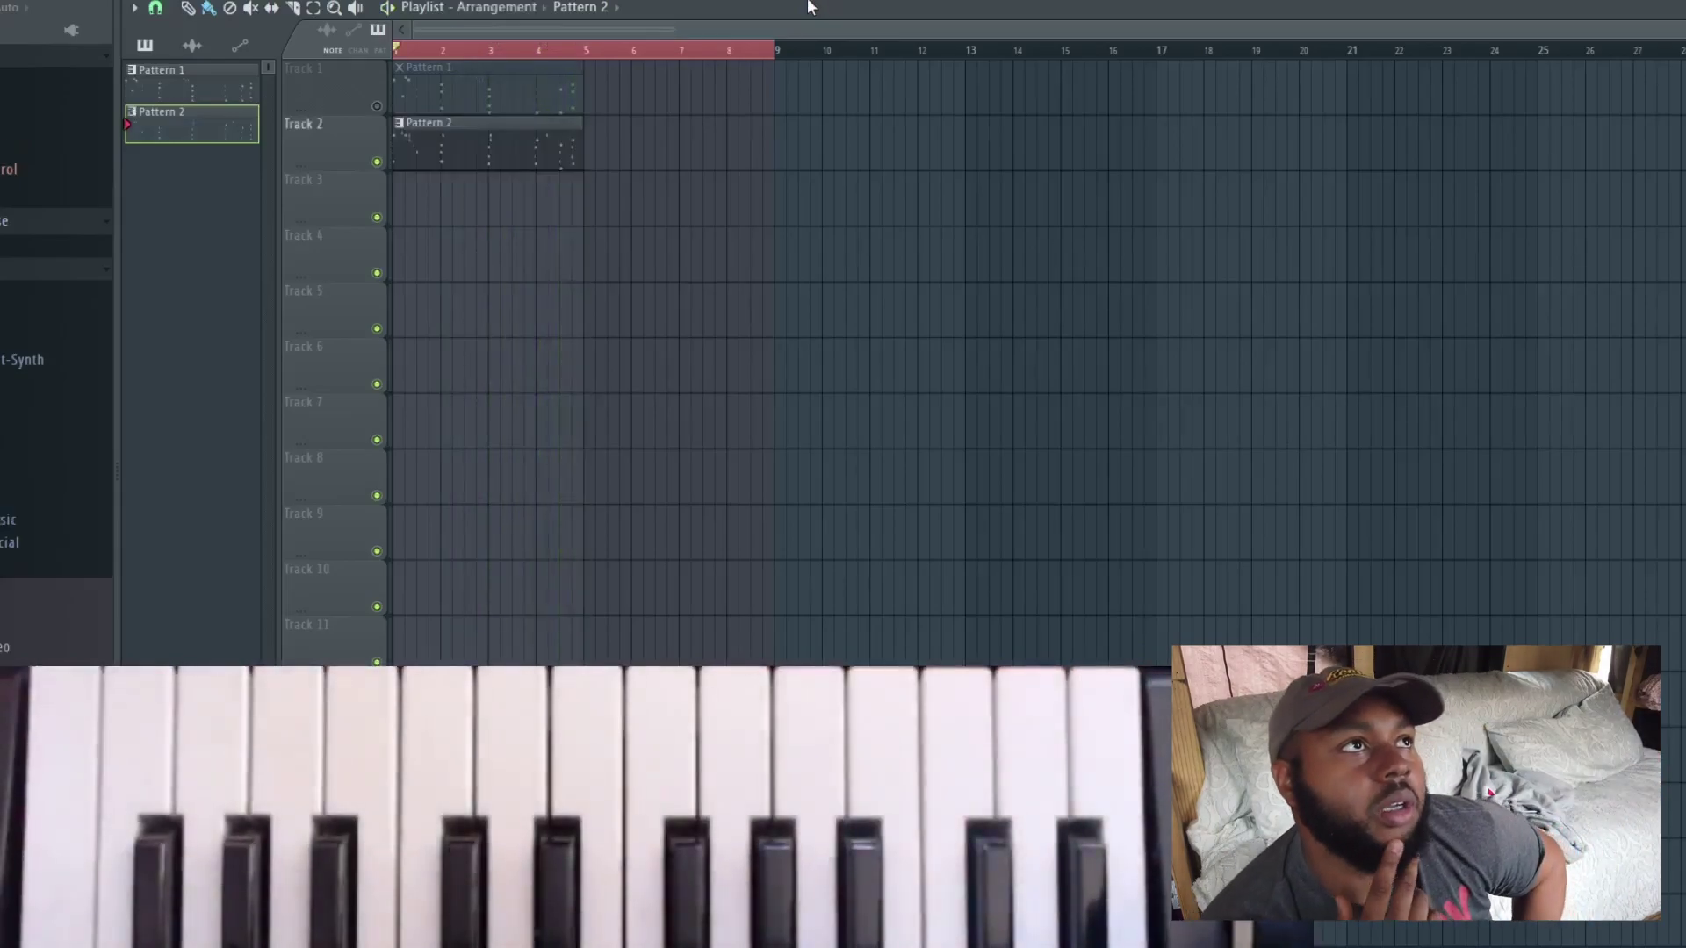
Delete the short G6 note directly above the F6 note in bar 1 of Pattern 2's GMS part
double_click(500, 156)
left_click_drag(676, 20, 293, 19)
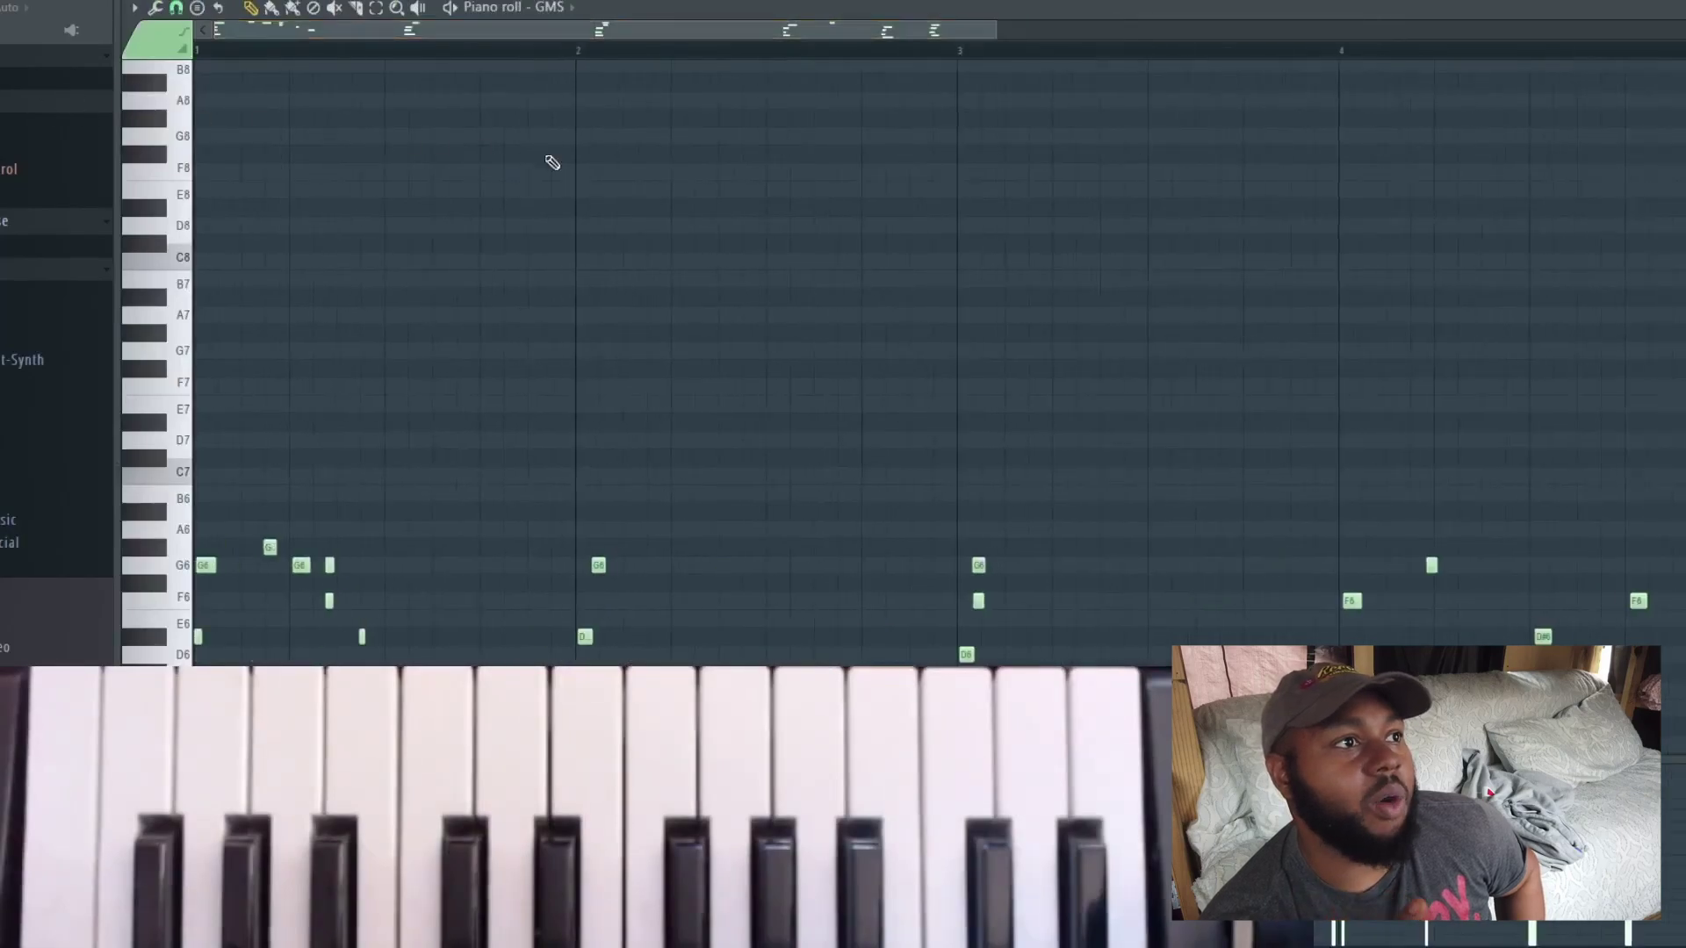
key("space")
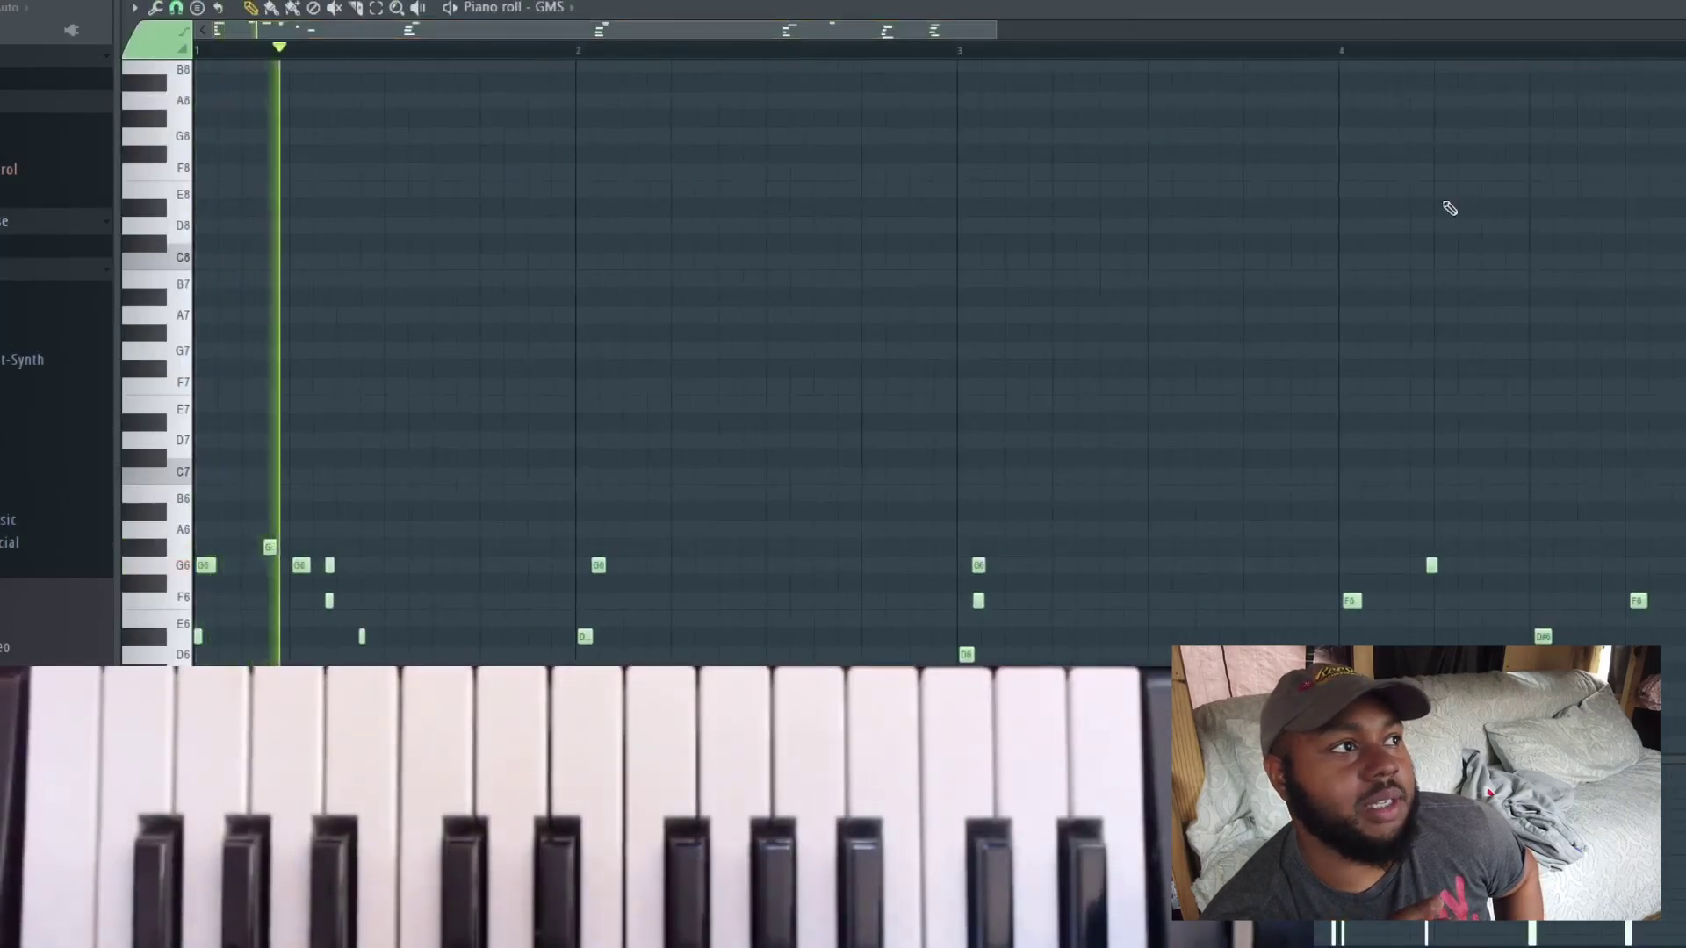
scroll(766, 358, "down", 2)
key("space")
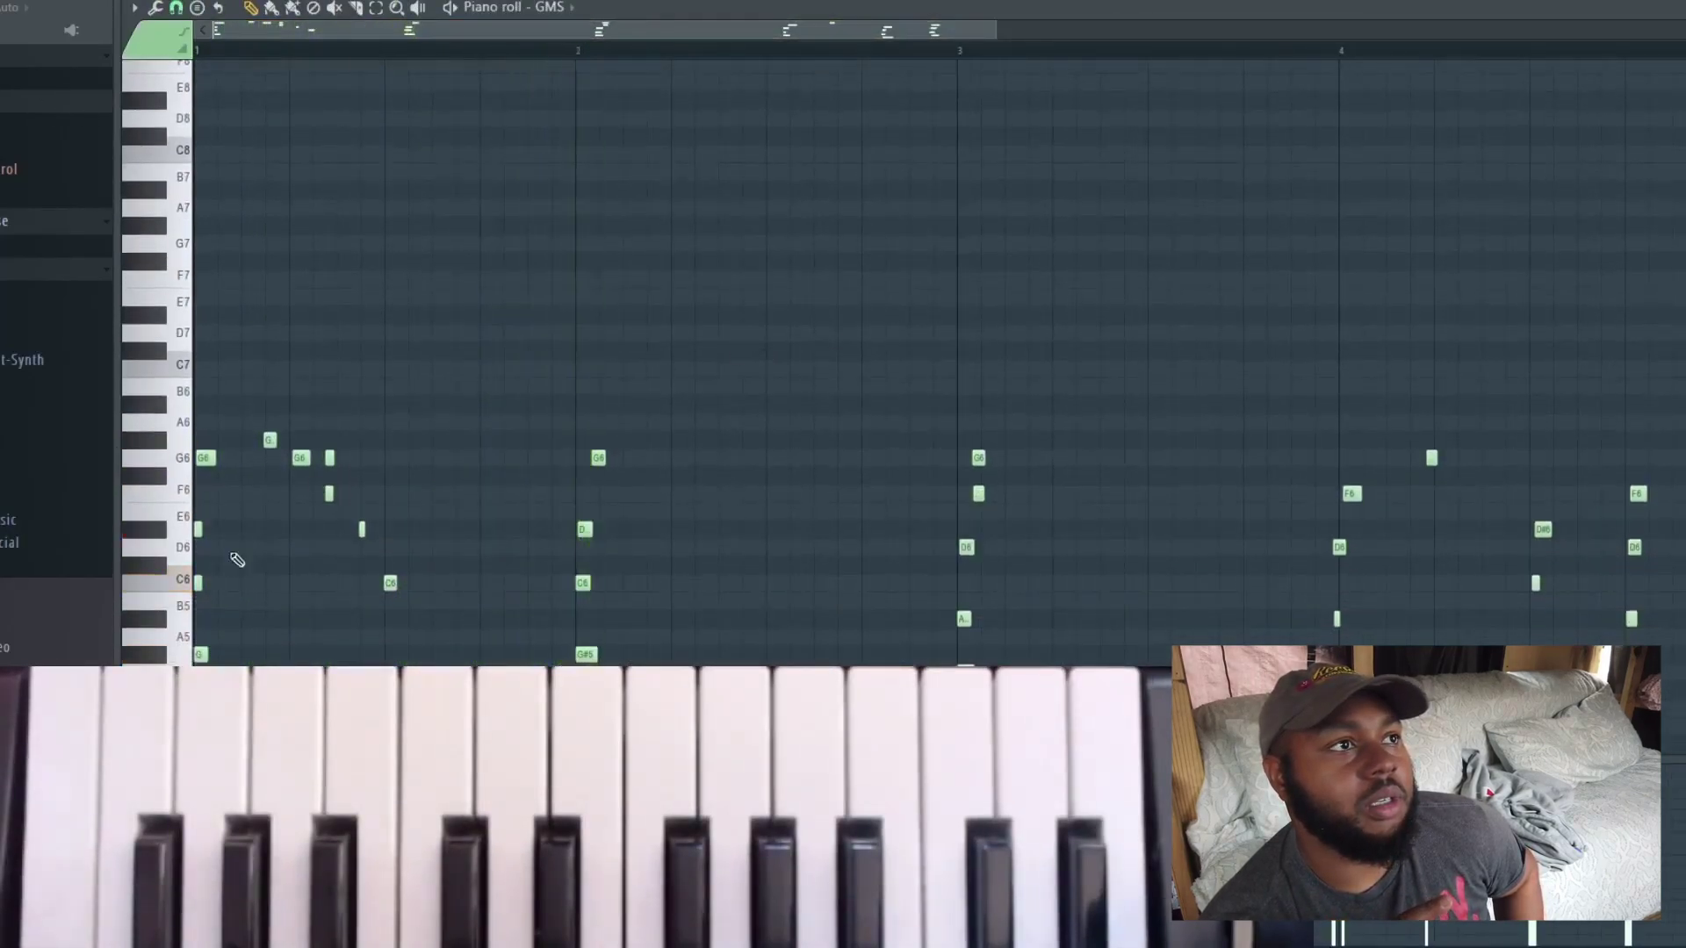
right_click(330, 457)
key("space")
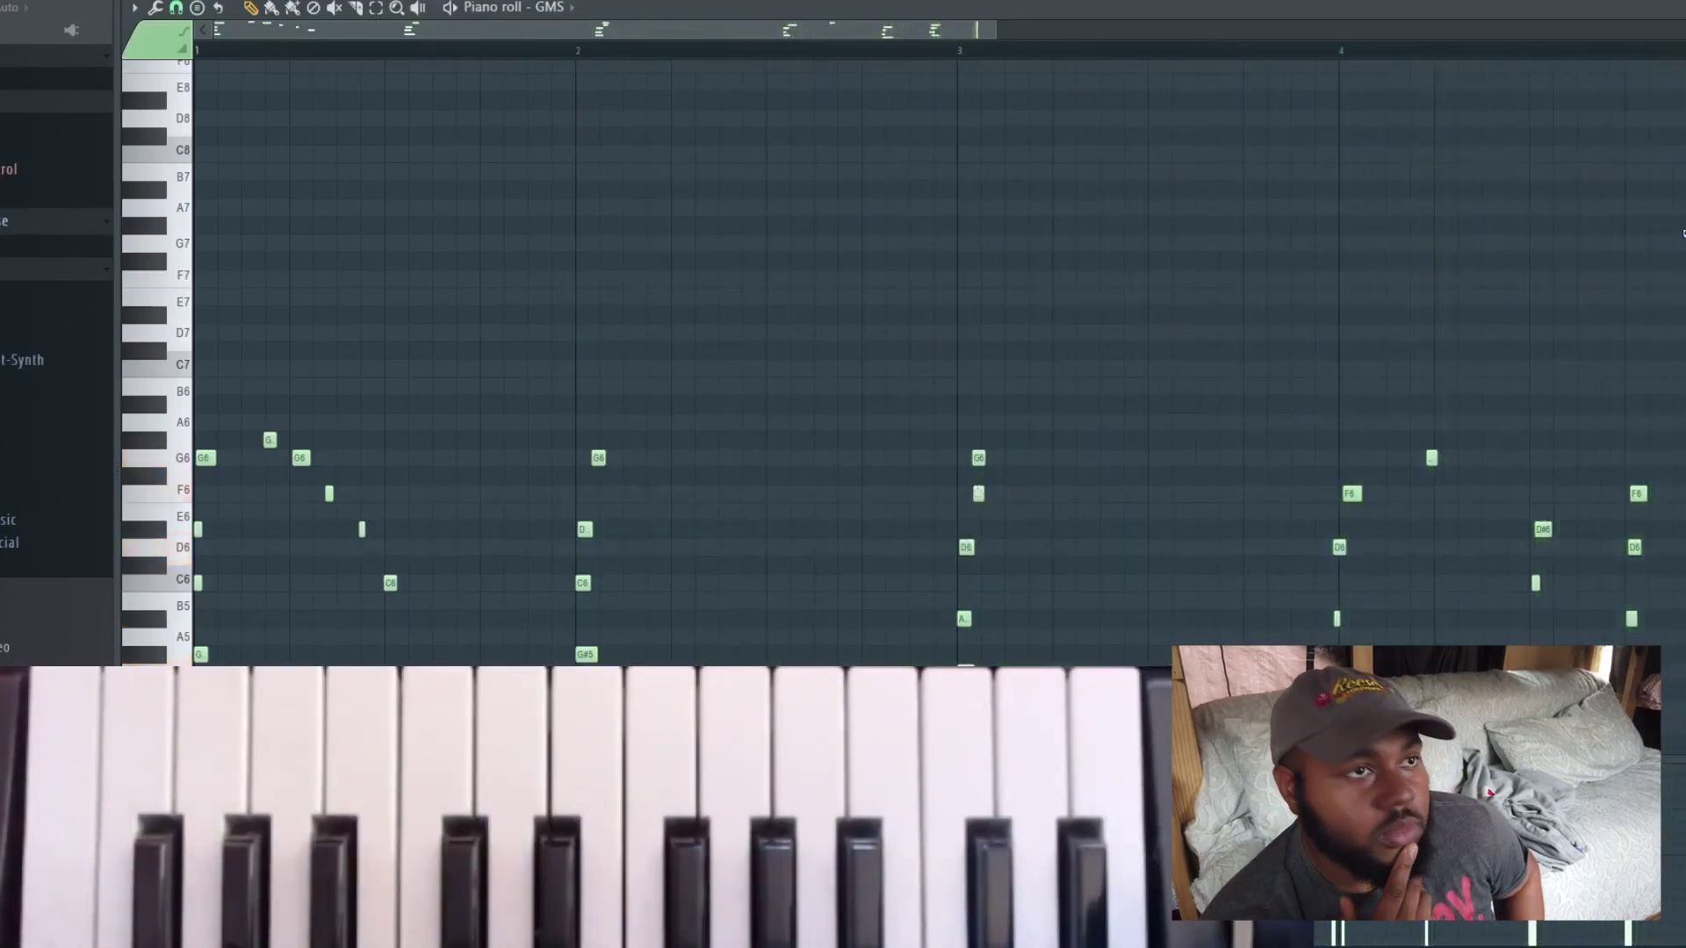
Transpose all of Pattern 2's GMS notes up one octave and play the result back in the playlist
key("F7")
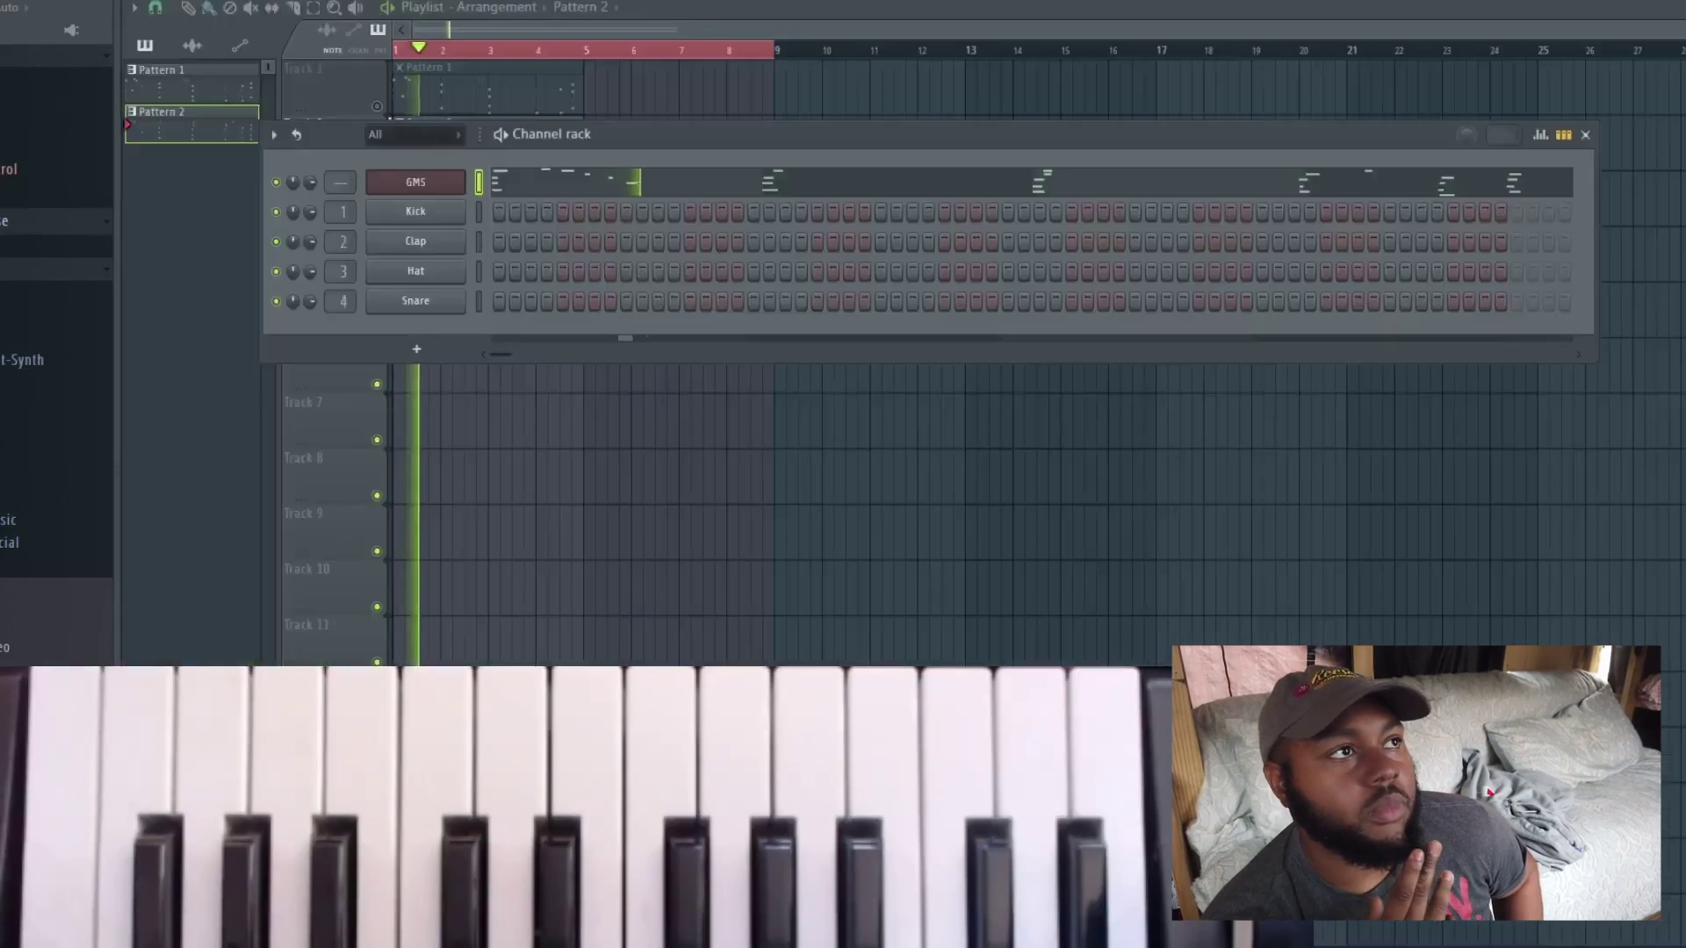
left_click(557, 191)
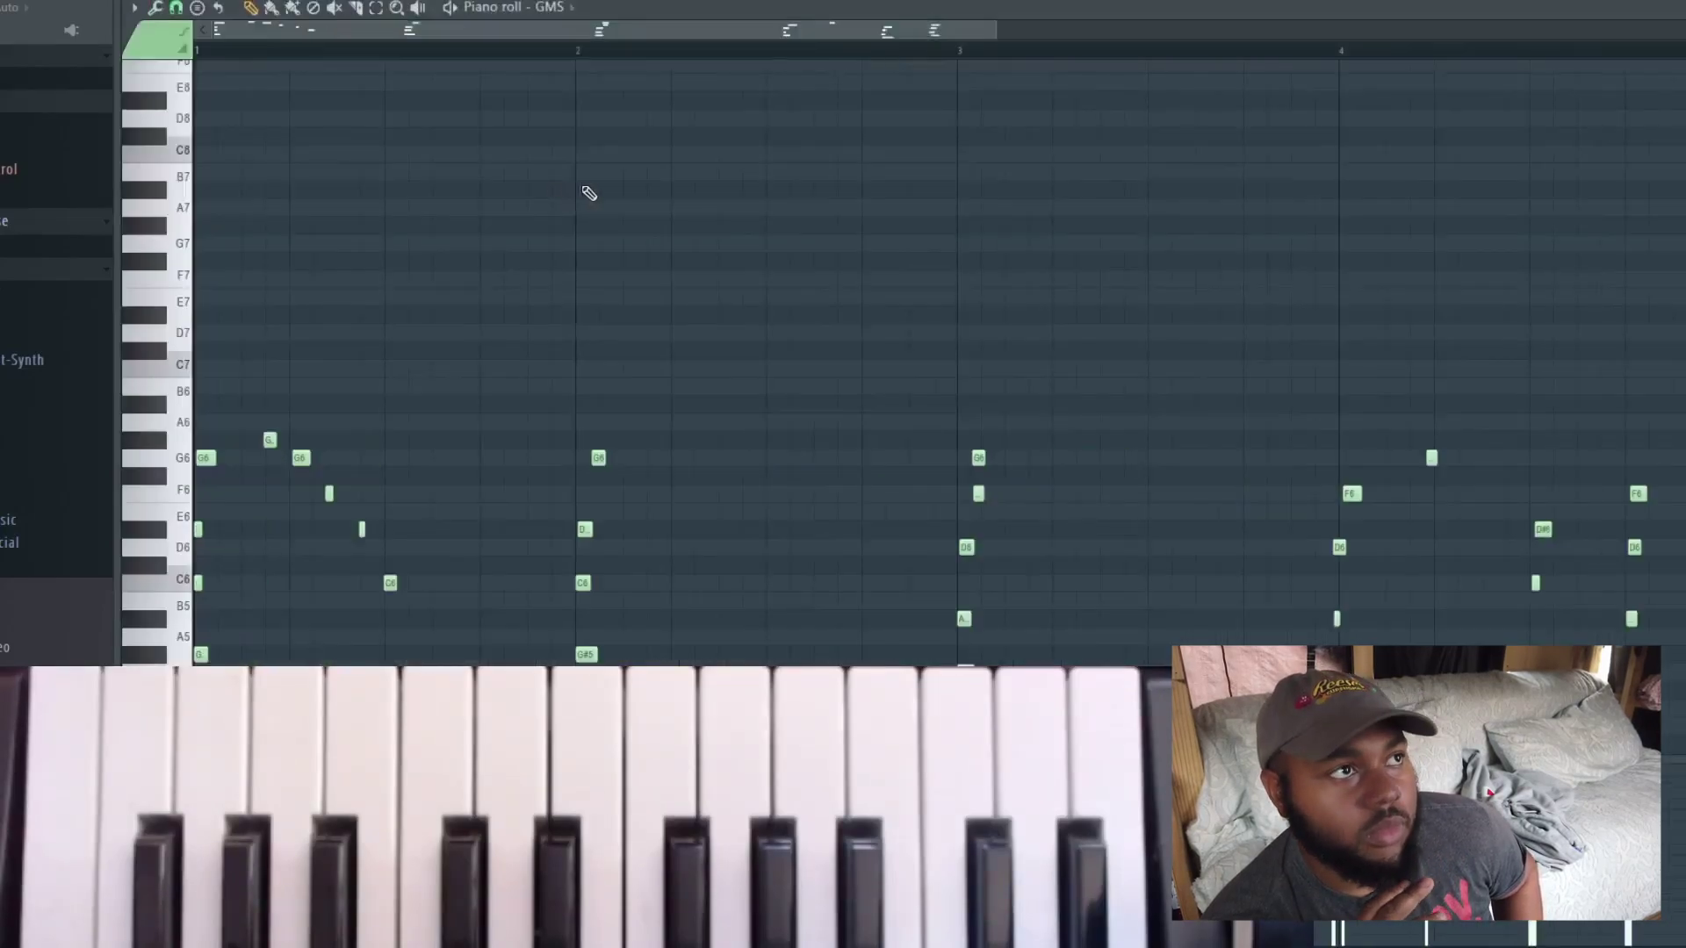
key("ctrl+Up")
key("space")
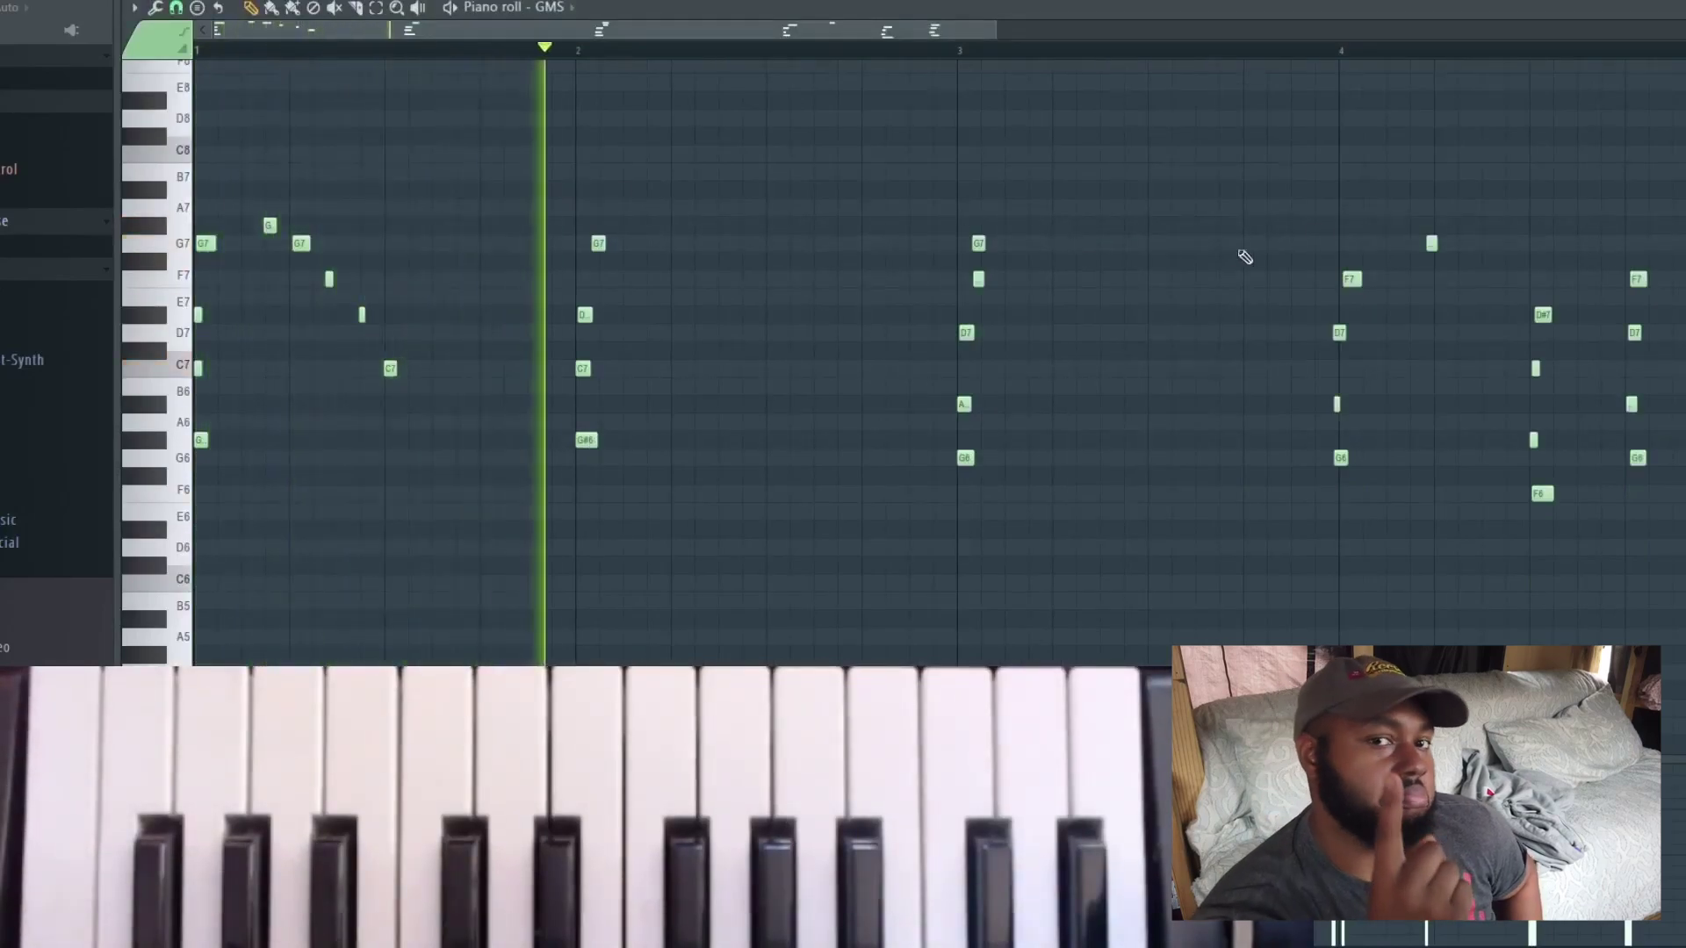
key("Escape")
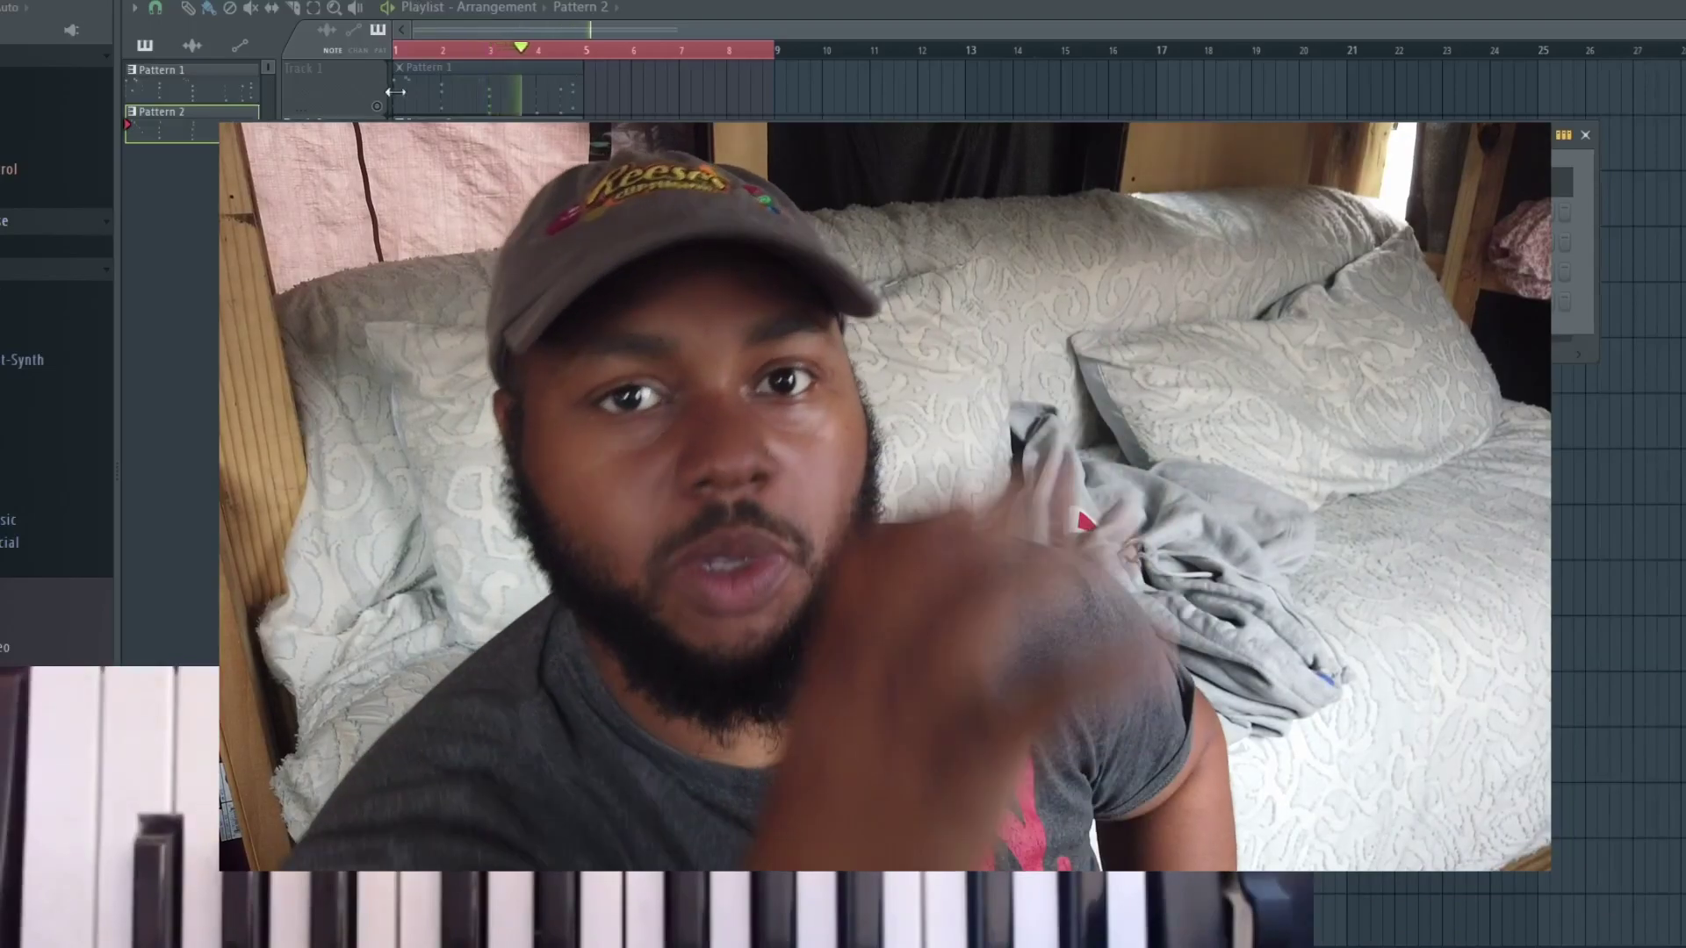
key("F6")
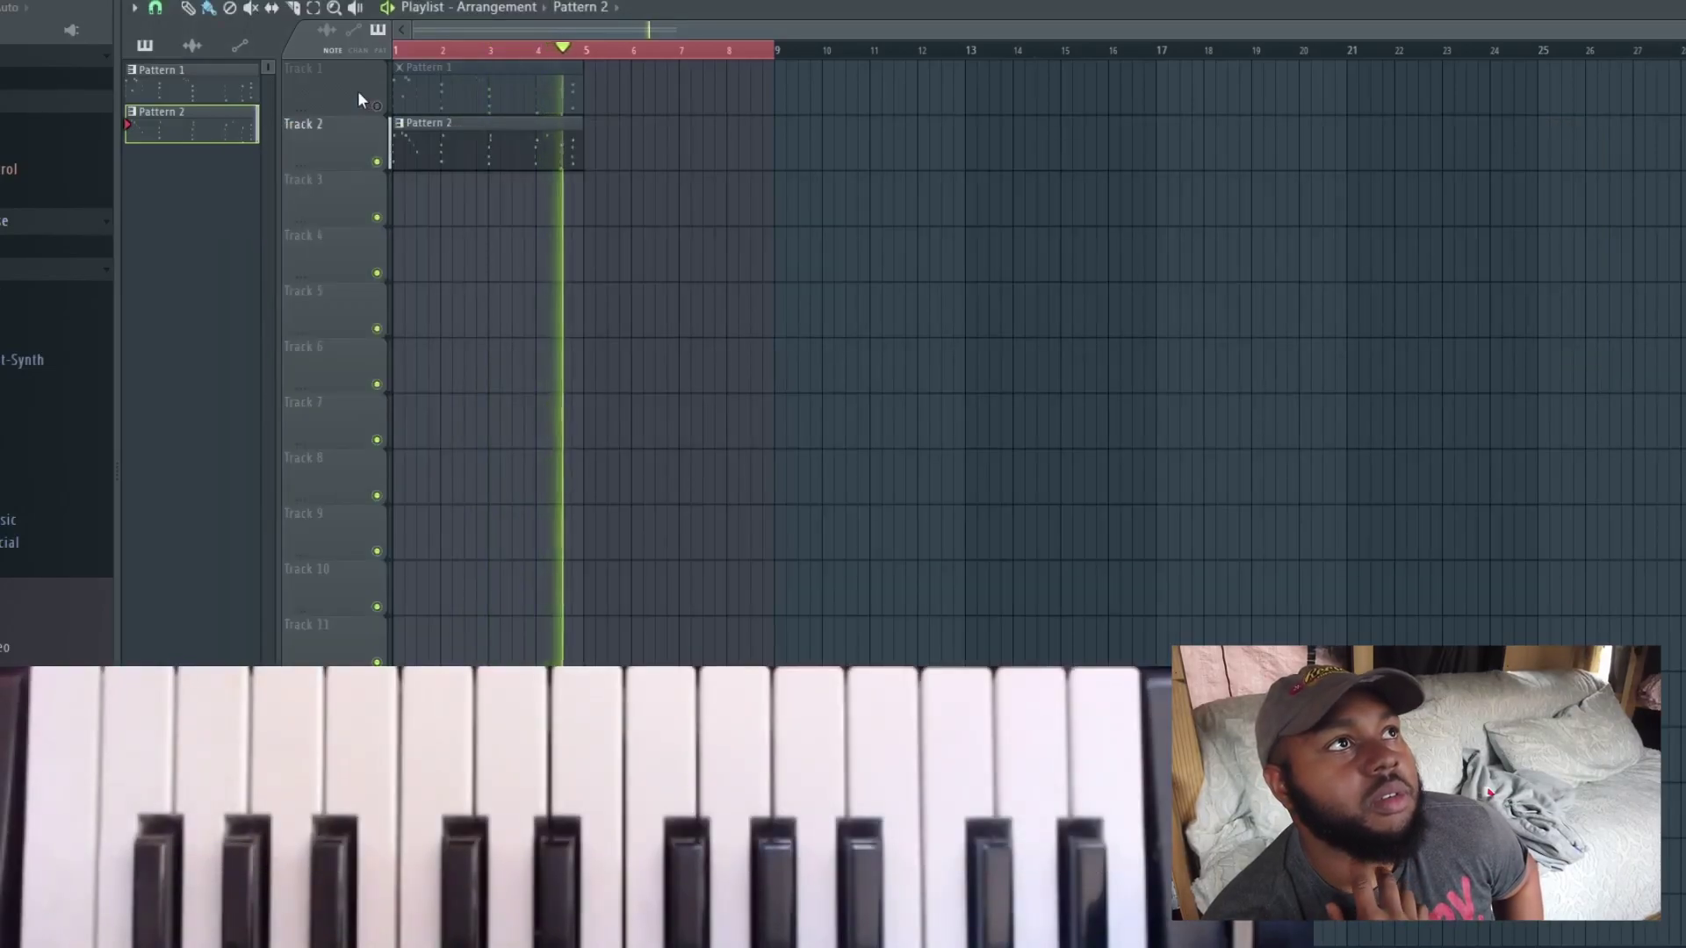
key("space")
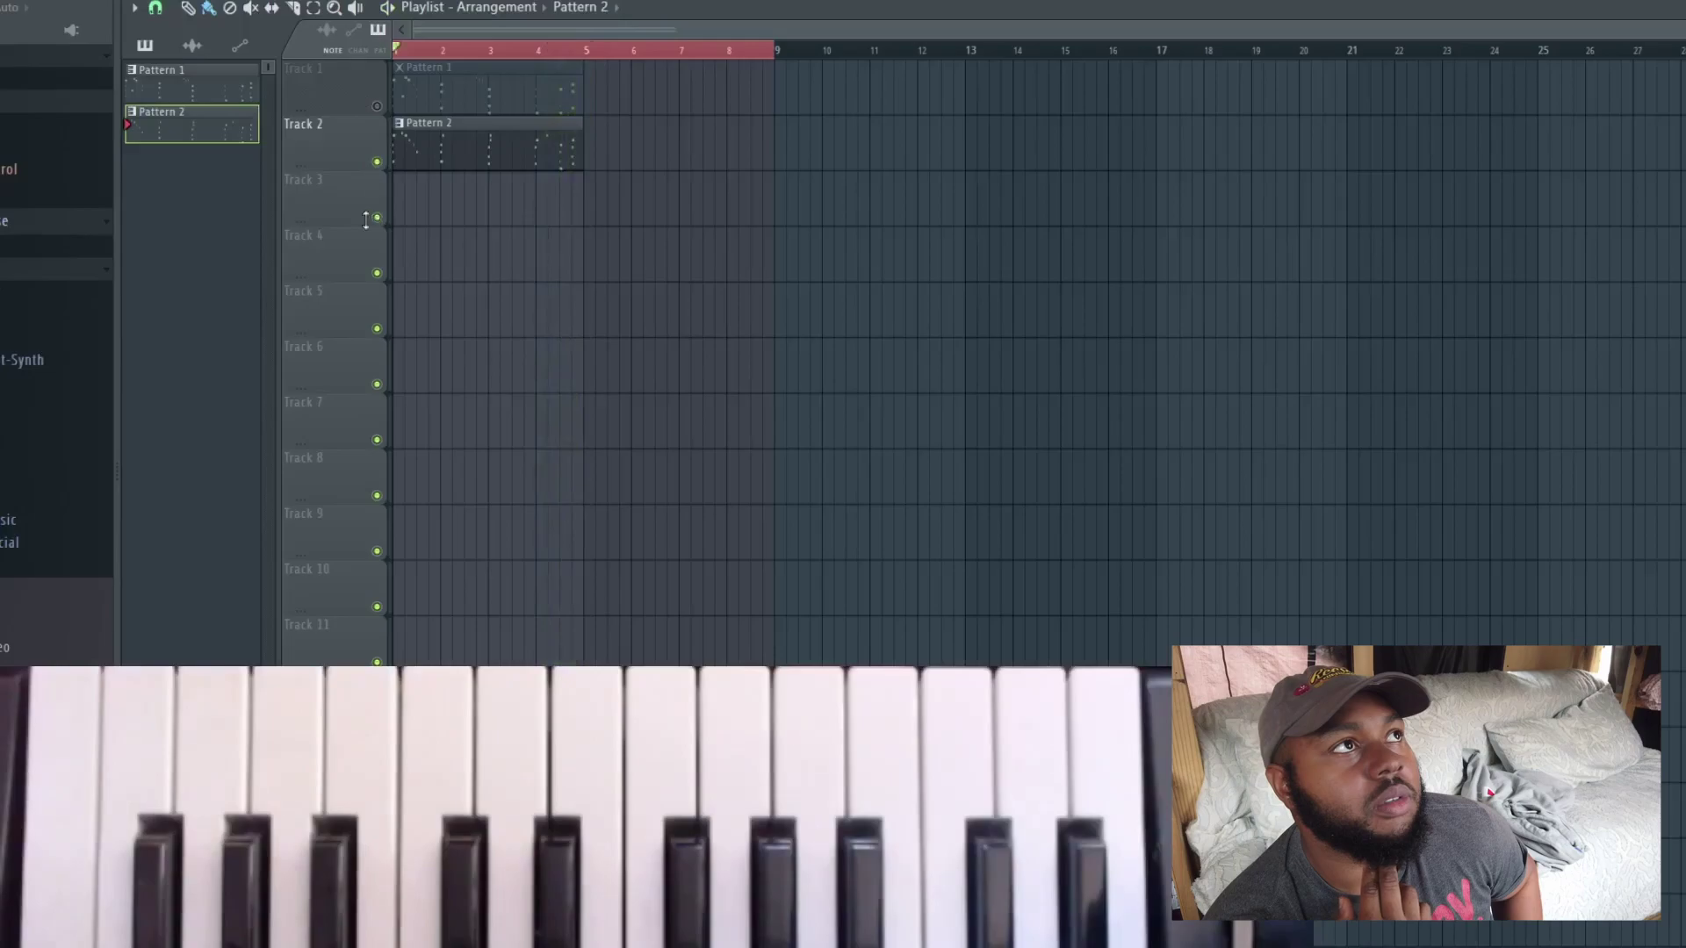
Shorten the playlist time selection to the first four bars, matching the length of the pattern clips
right_click(362, 144)
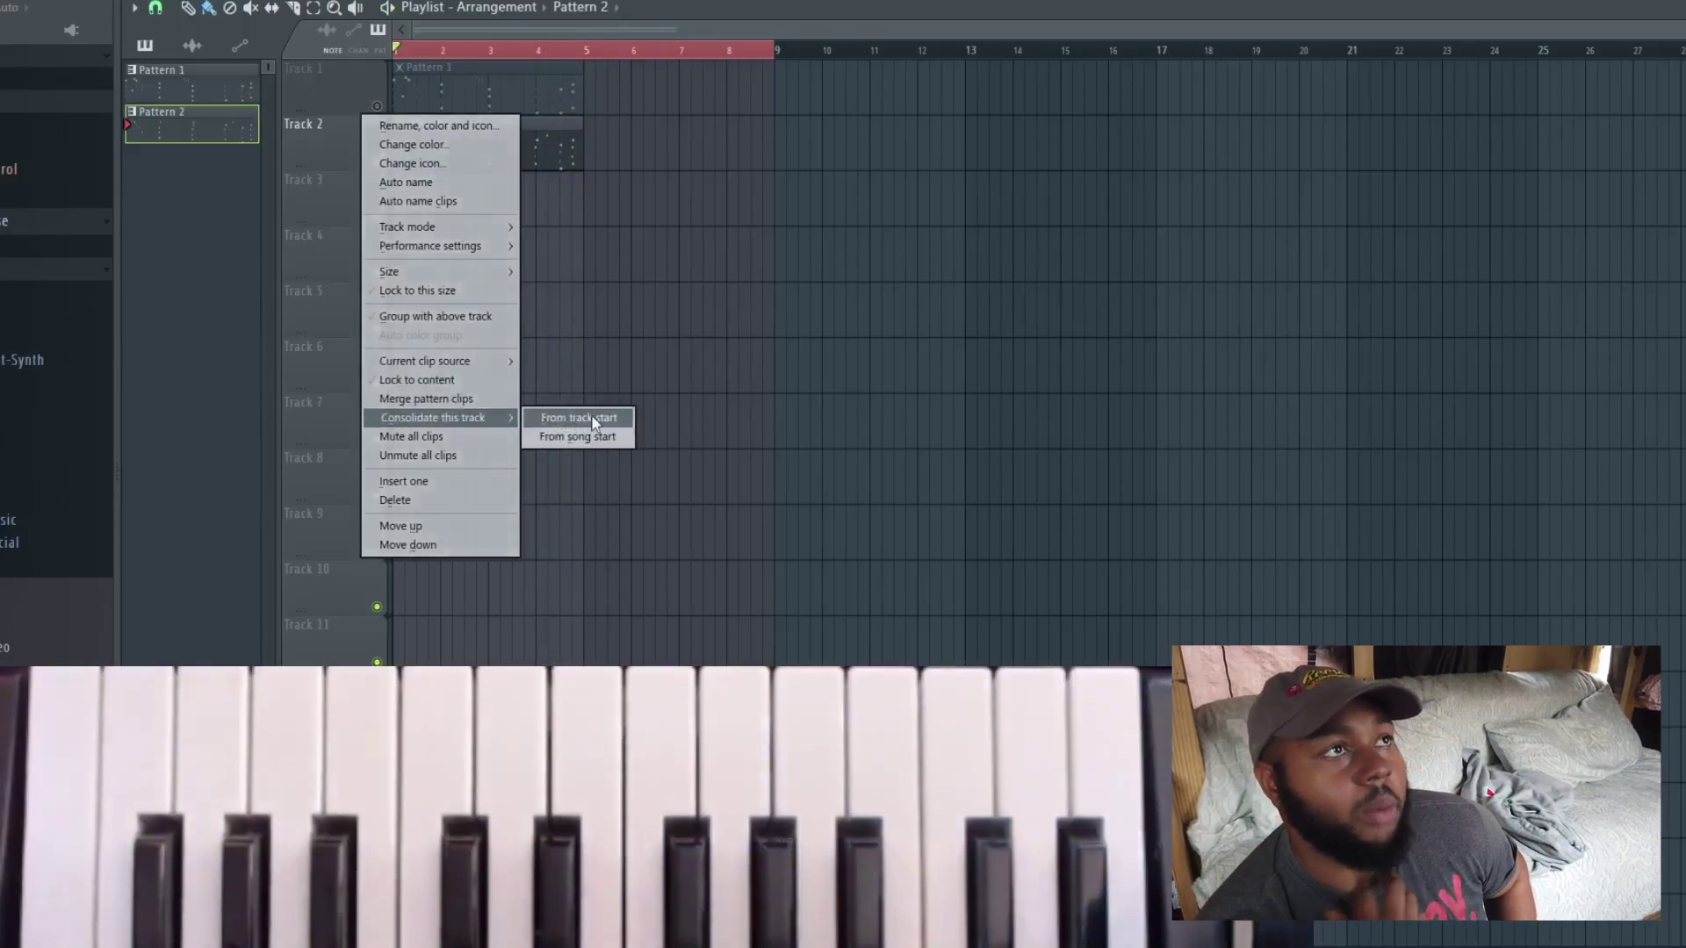
left_click(580, 436)
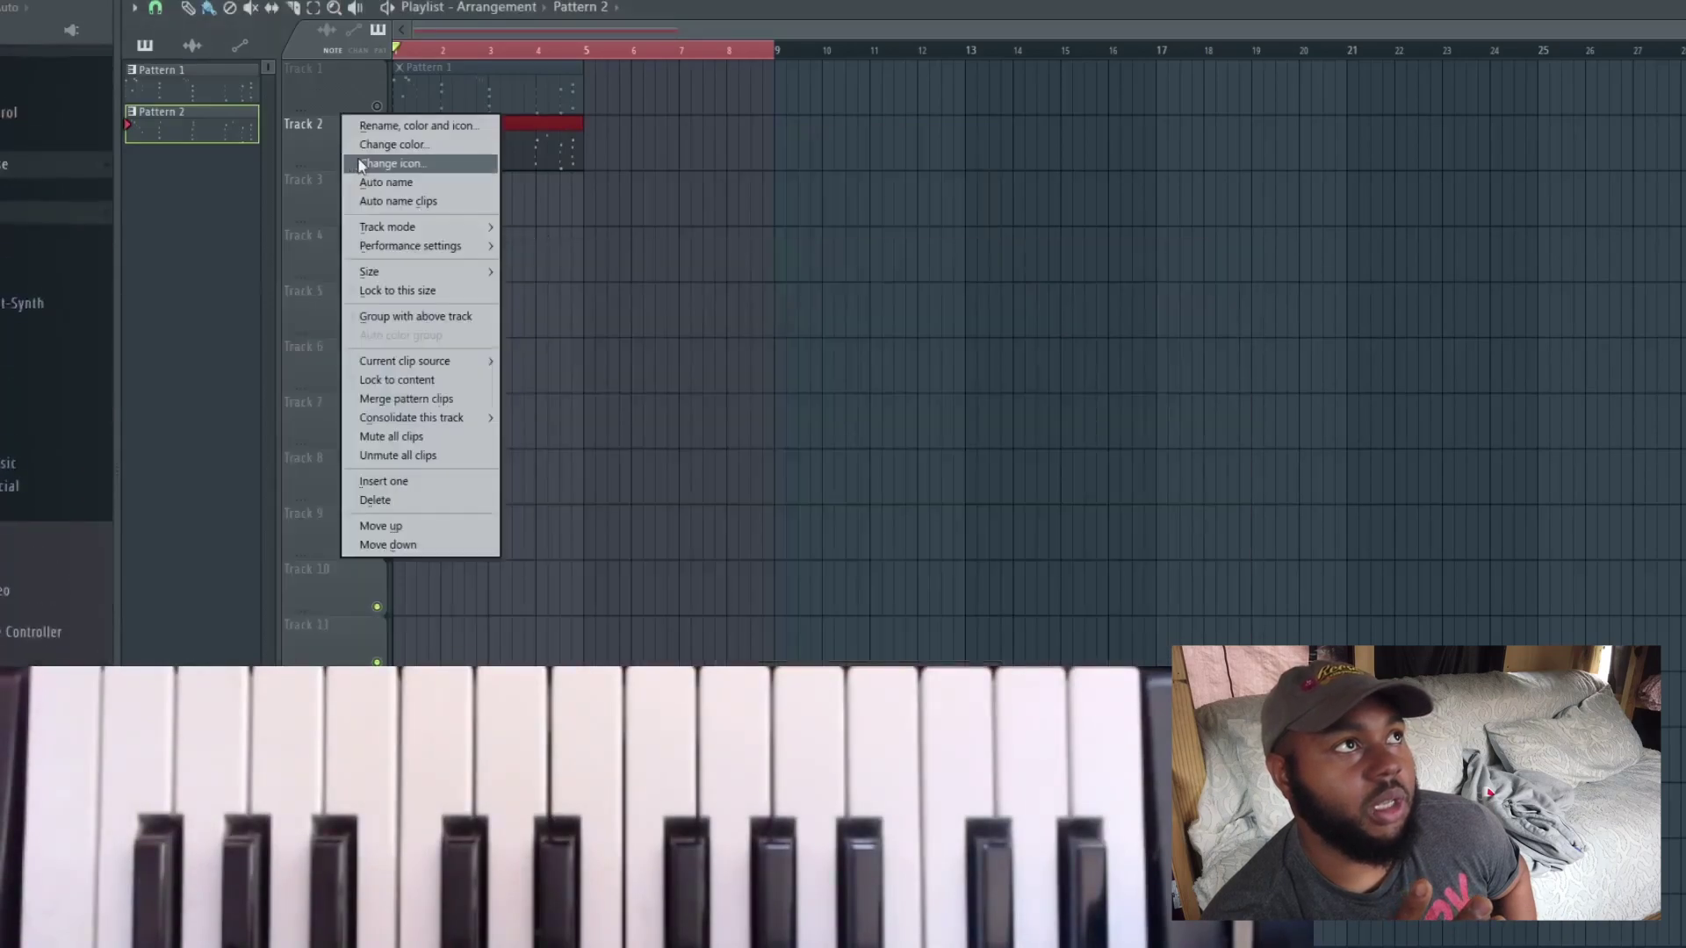
left_click(587, 51)
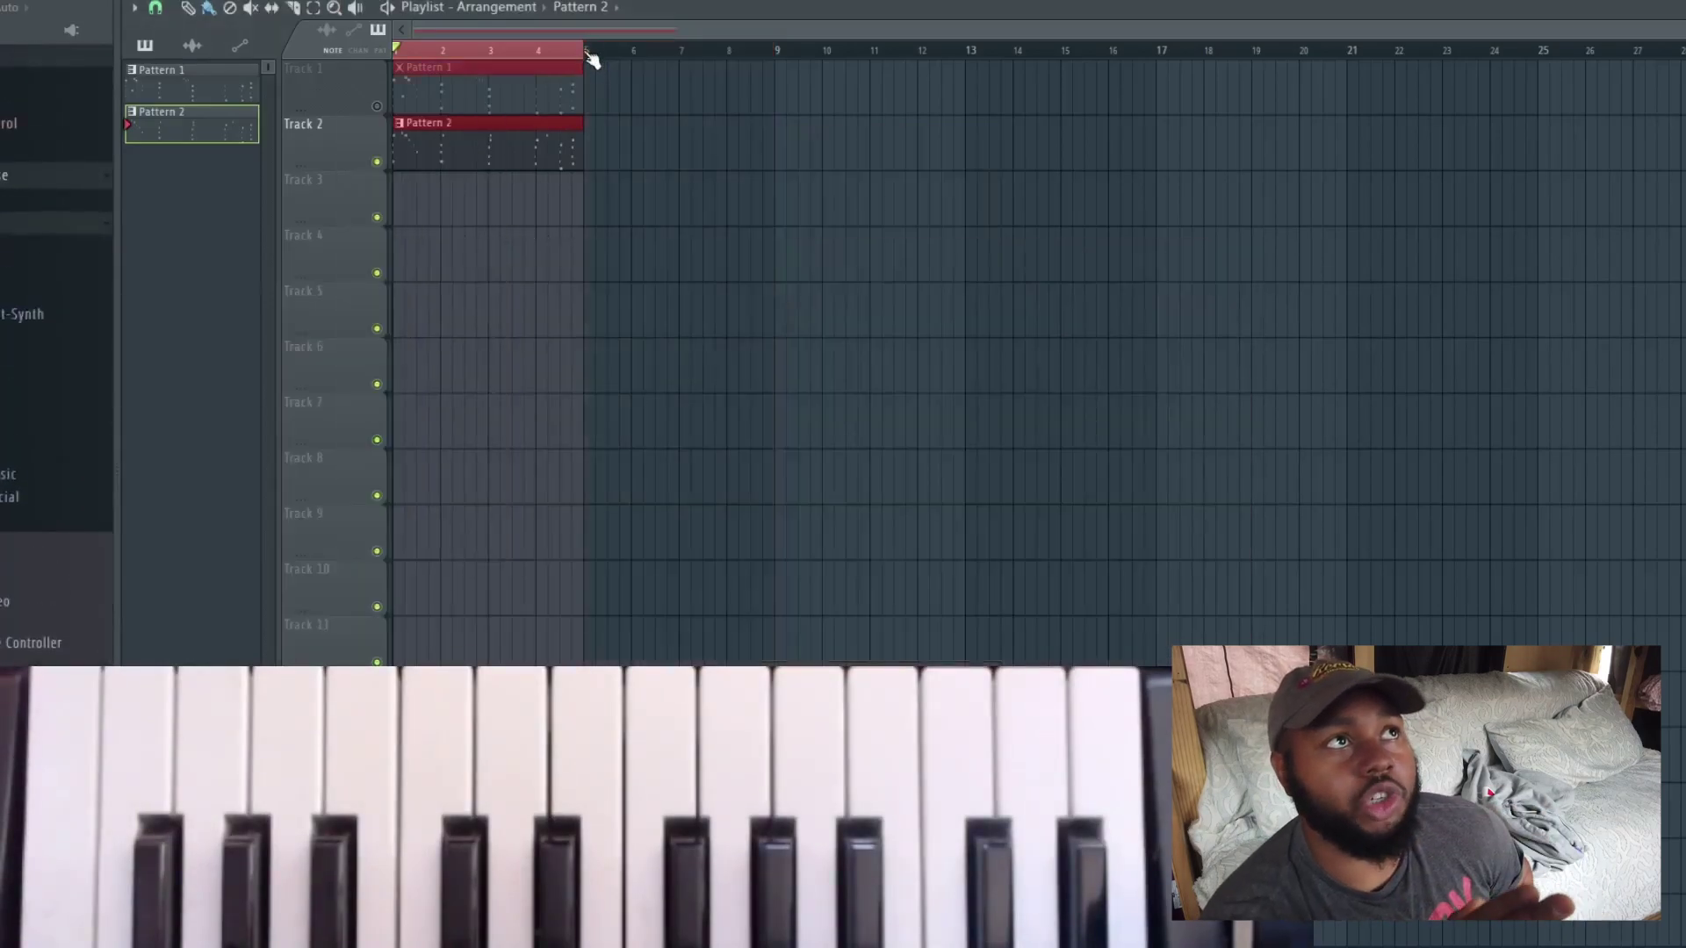
Consolidate Track 2 from track start to a WAV file with the tail set to Cut remainder
right_click(321, 116)
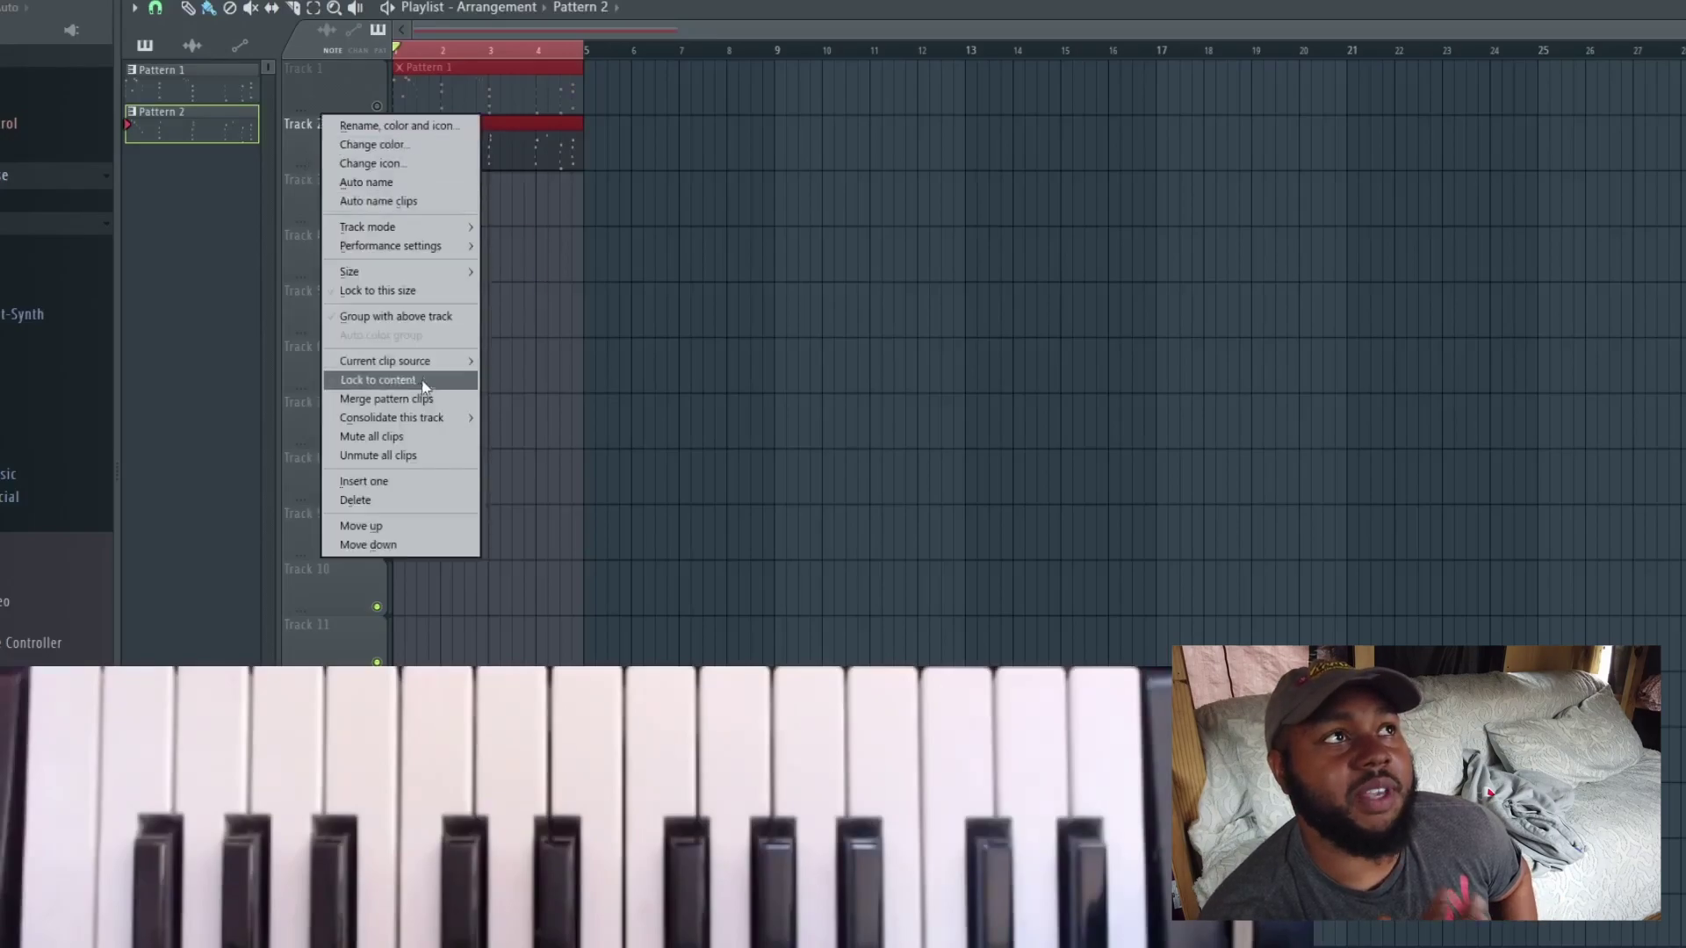
mouse_move(424, 417)
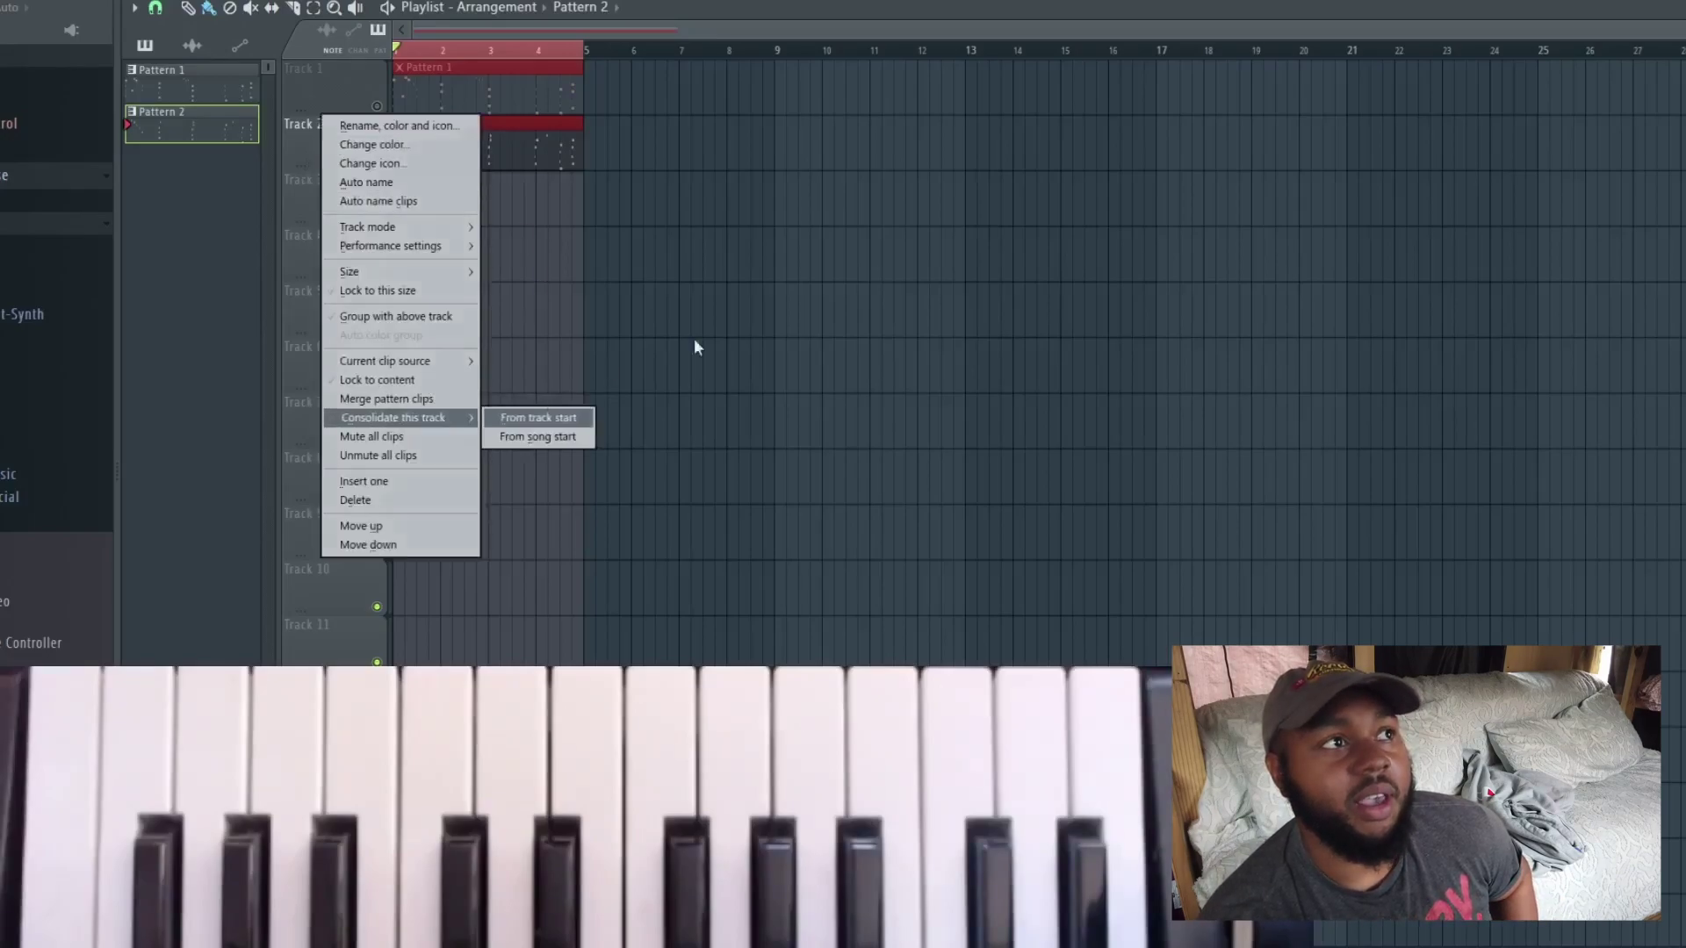
left_click(555, 418)
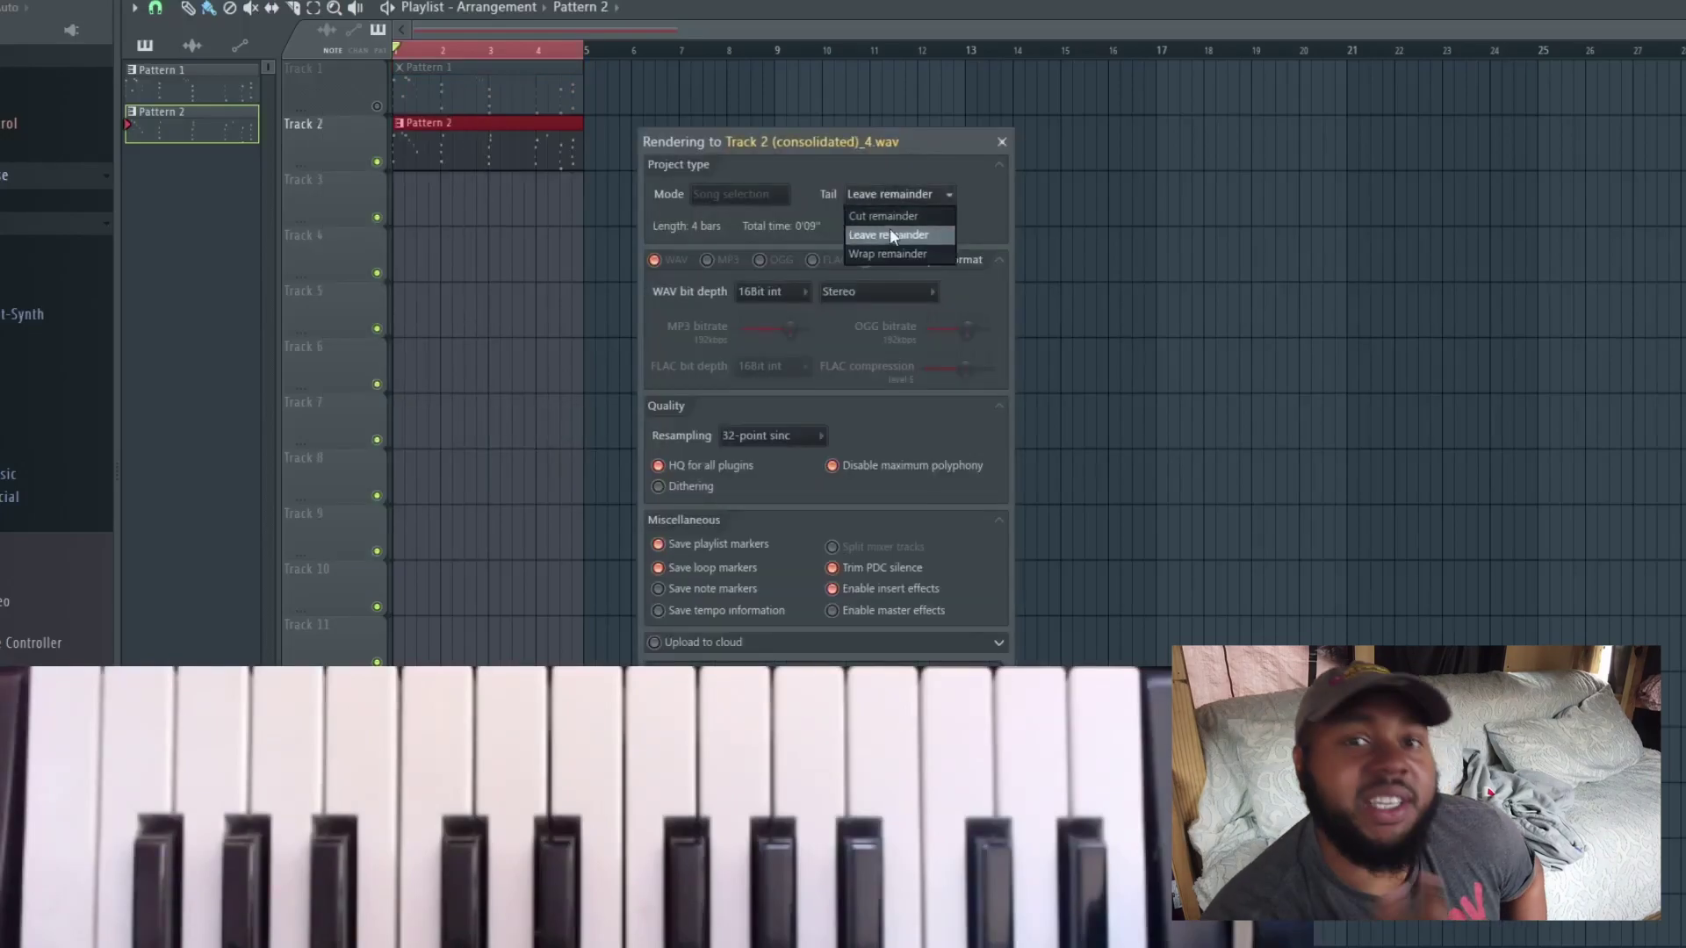
left_click(894, 219)
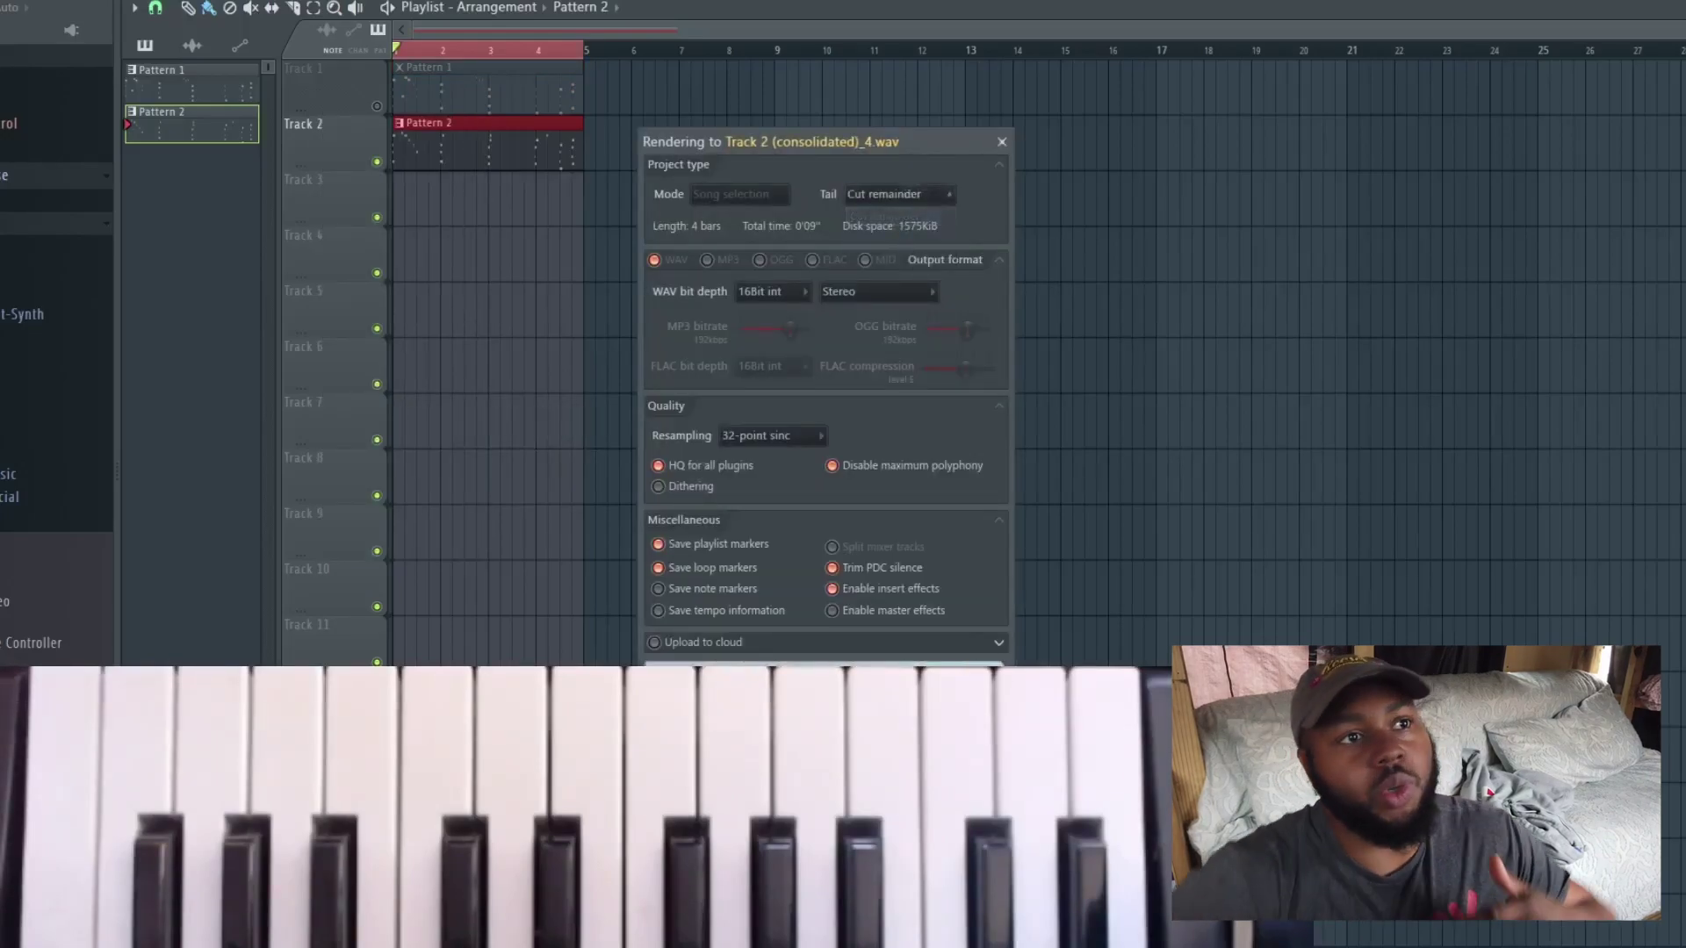
key("Return")
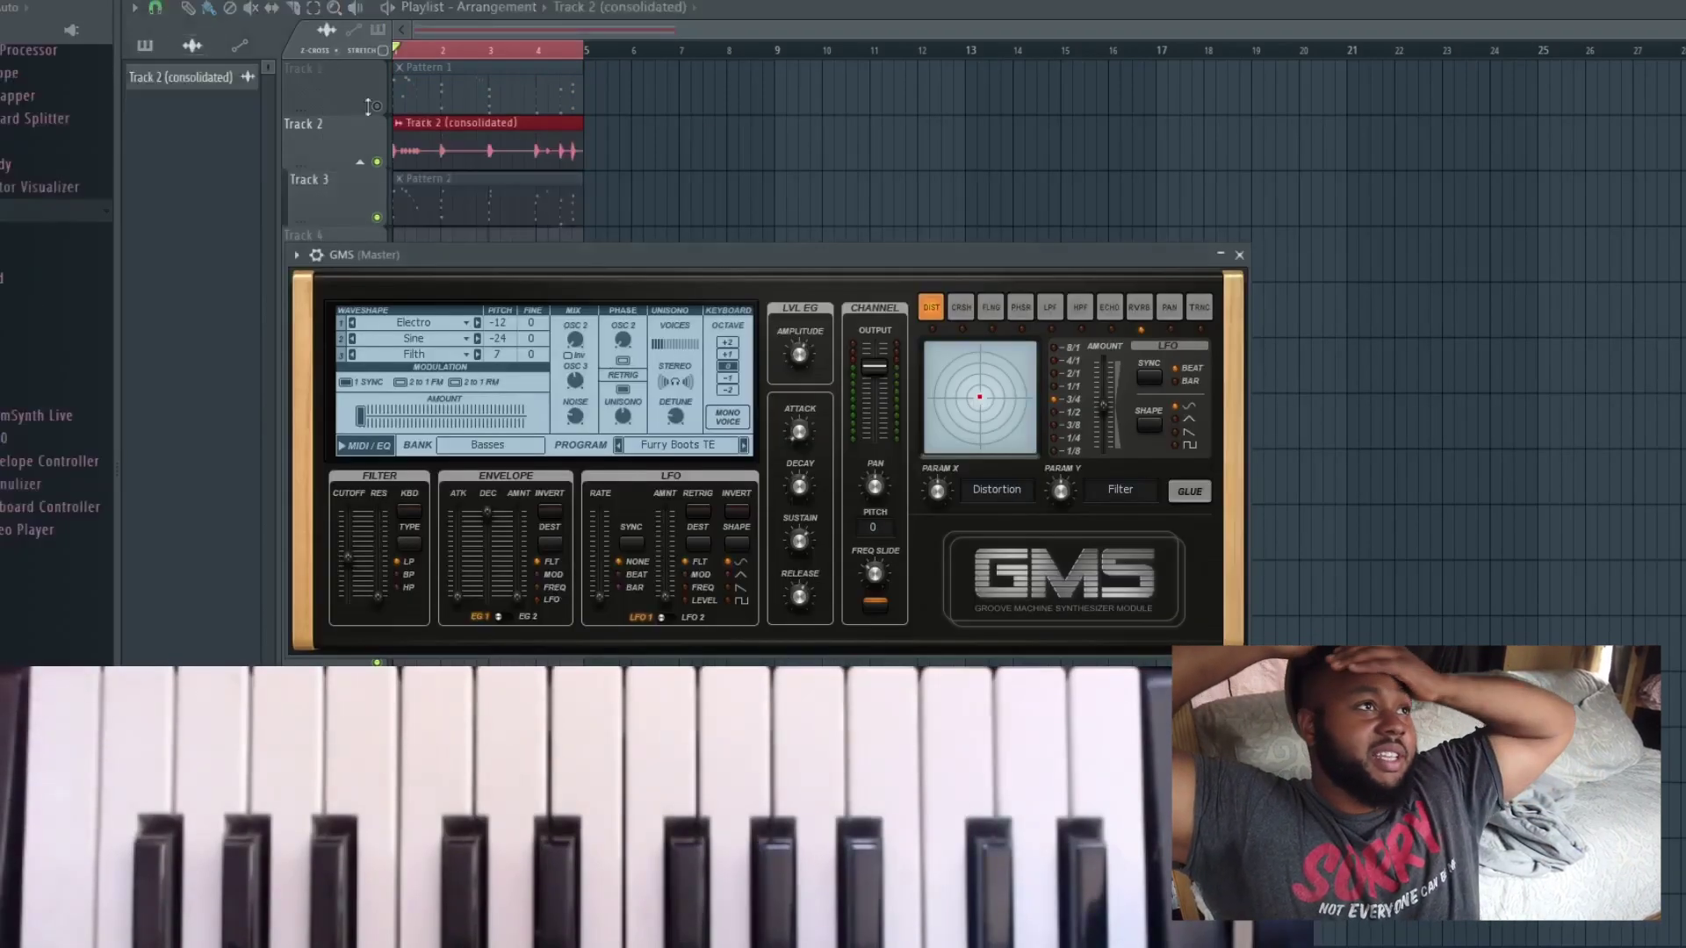
Move the offset G7 and F7 notes in bar 3 to the start of the bar, in line with the chord
key("Escape")
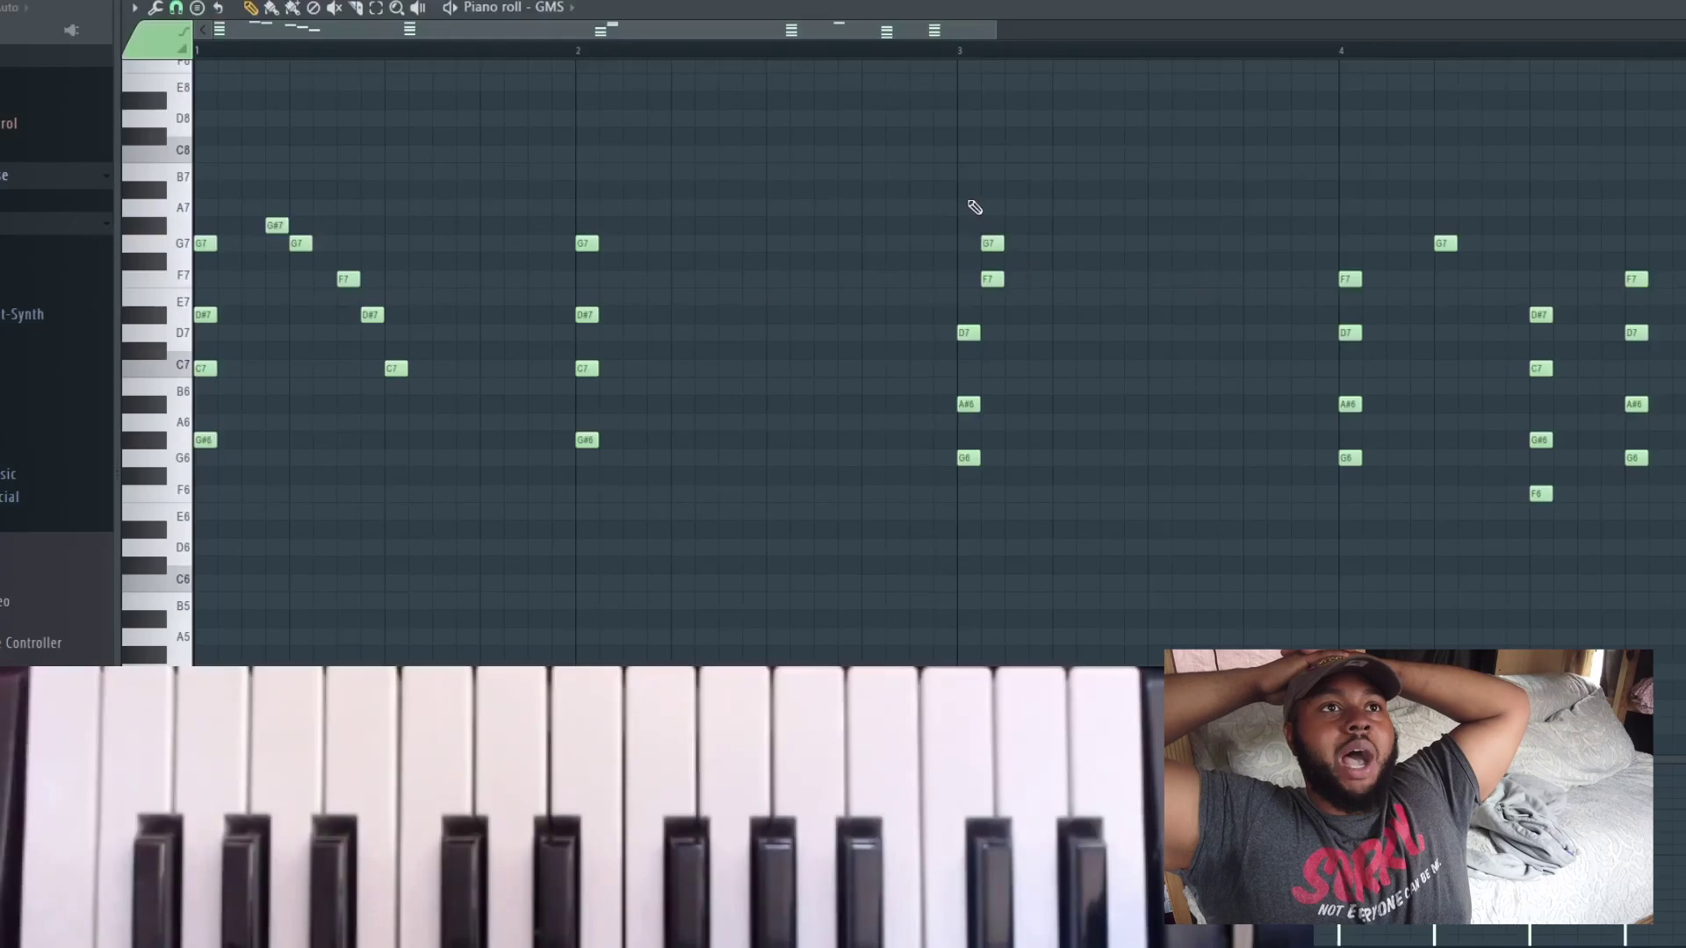
right_click(967, 293, "ctrl")
right_click(974, 301, "ctrl")
right_click(972, 301, "ctrl")
right_click(971, 299, "ctrl")
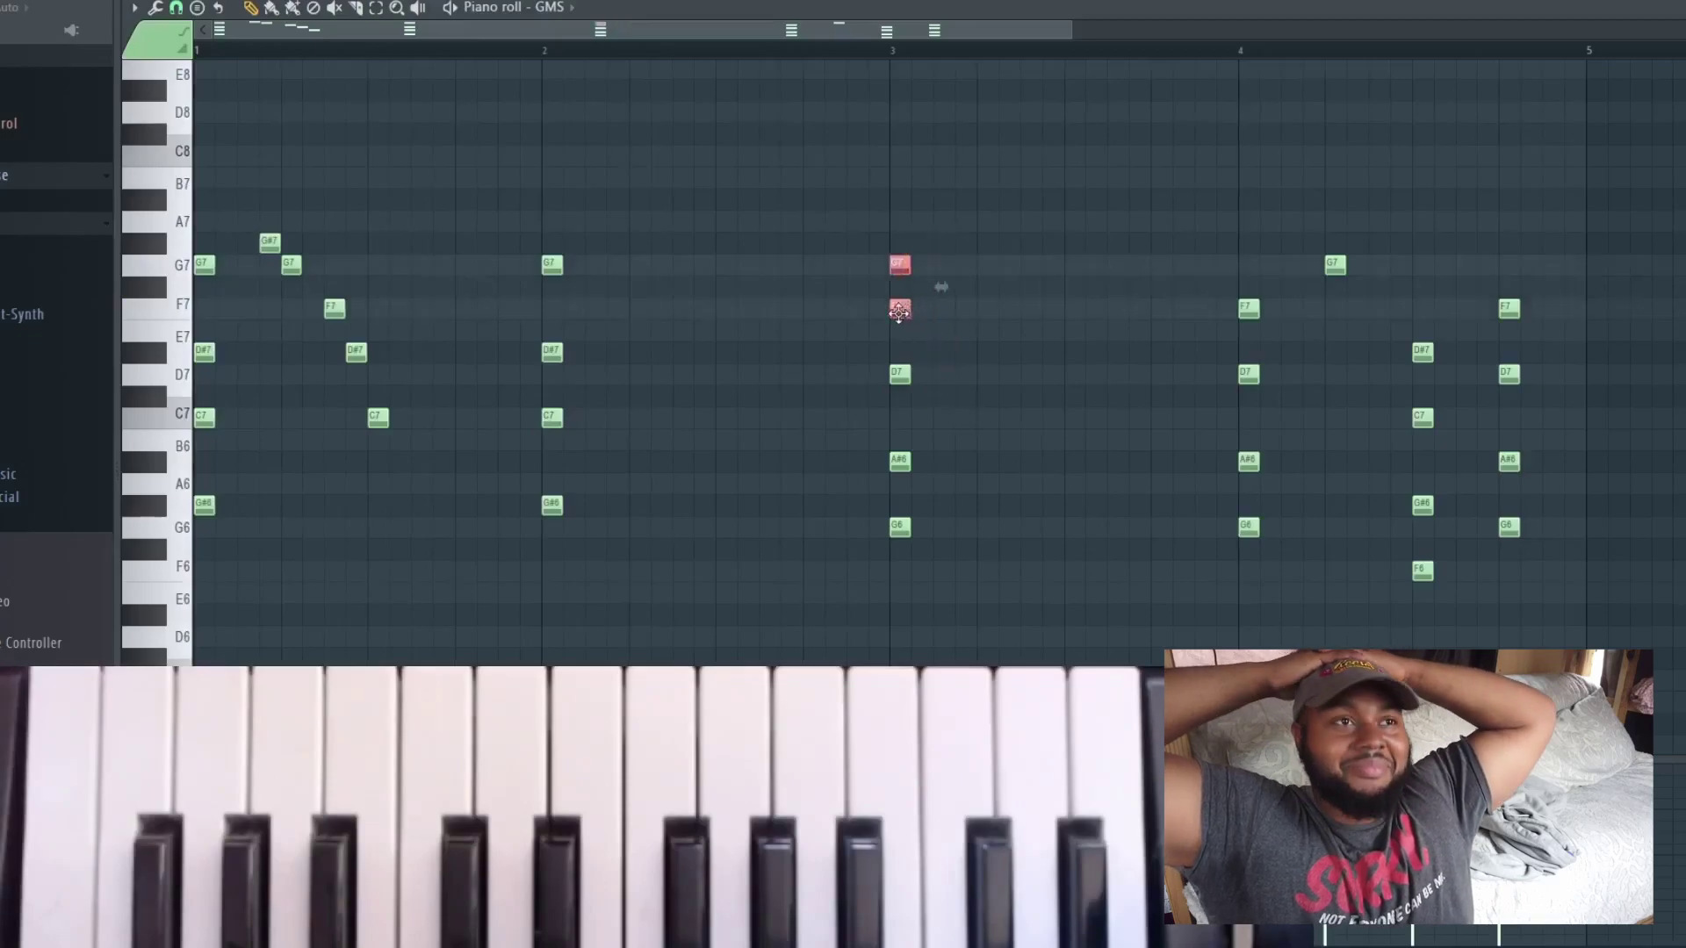
scroll(949, 376, "down", 2)
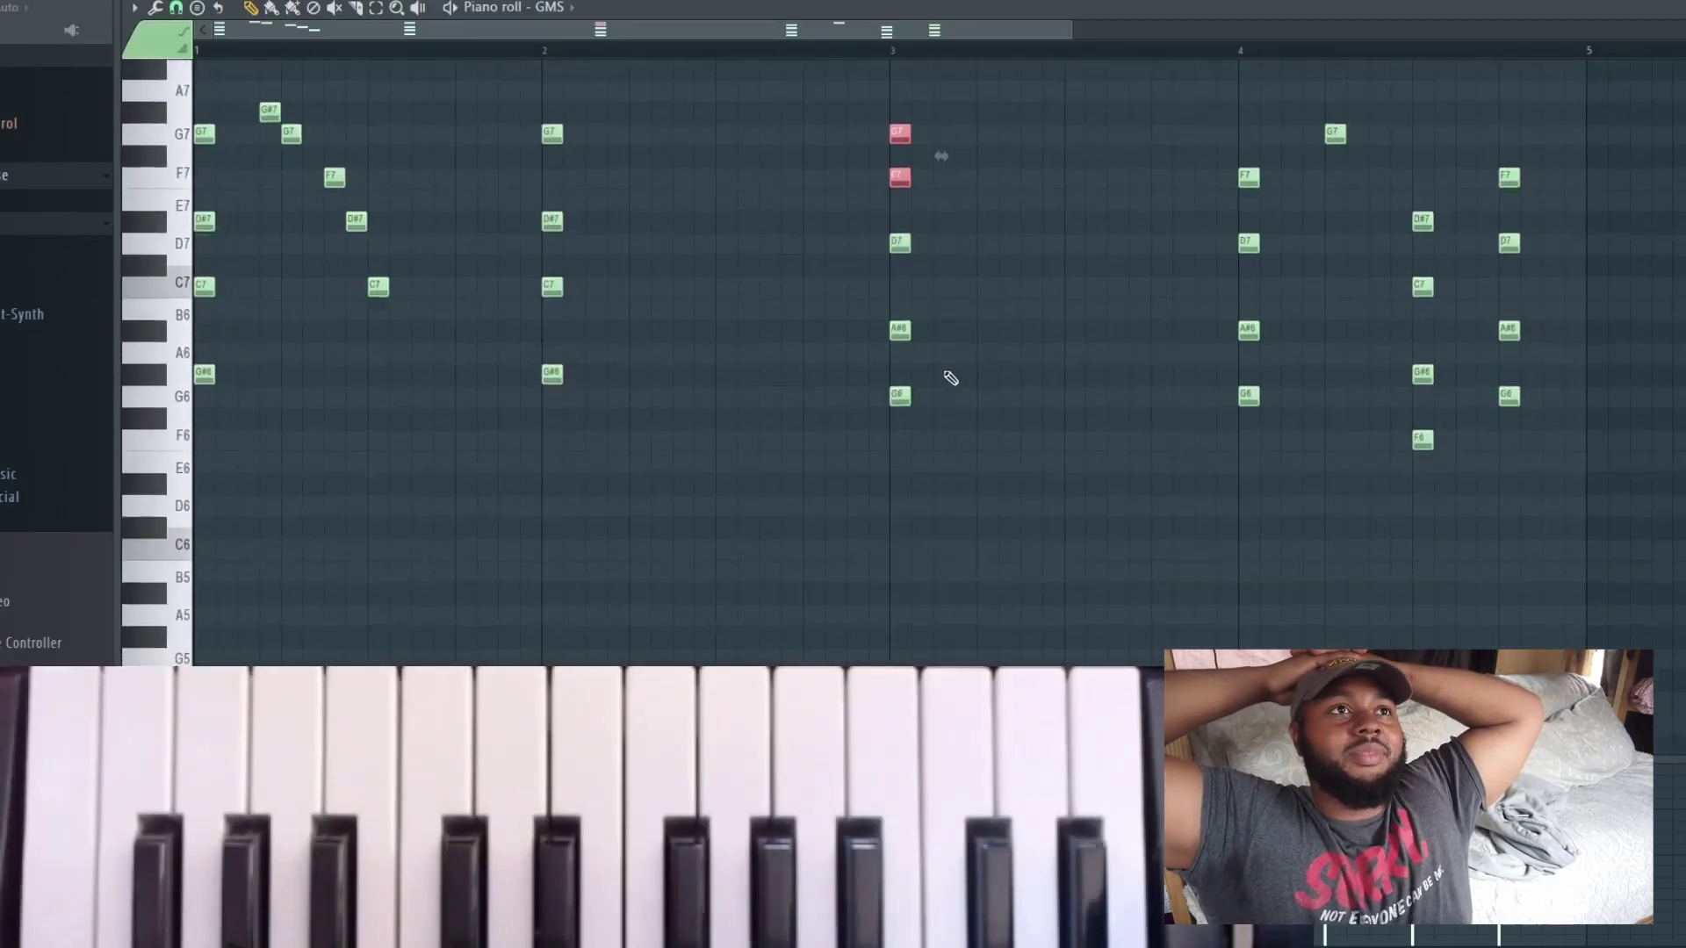
scroll(966, 373, "up", 3)
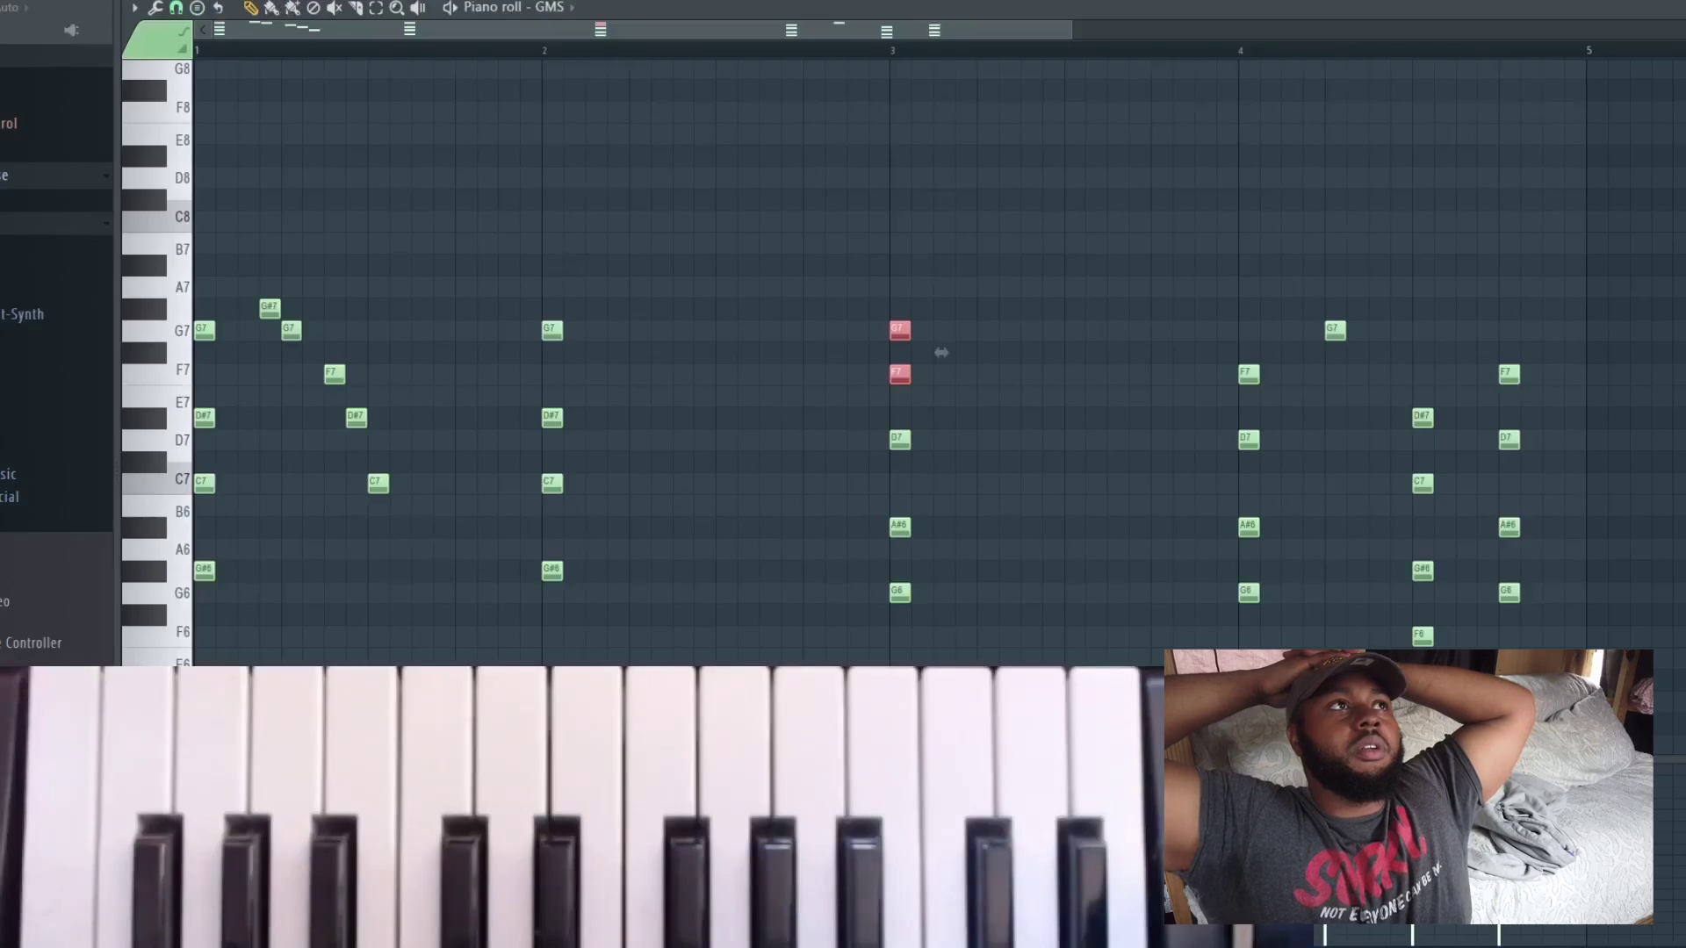
During playback, shift the G#7 and G7 of bar 1's descending run one grid step later so its five notes are evenly spaced
key("space")
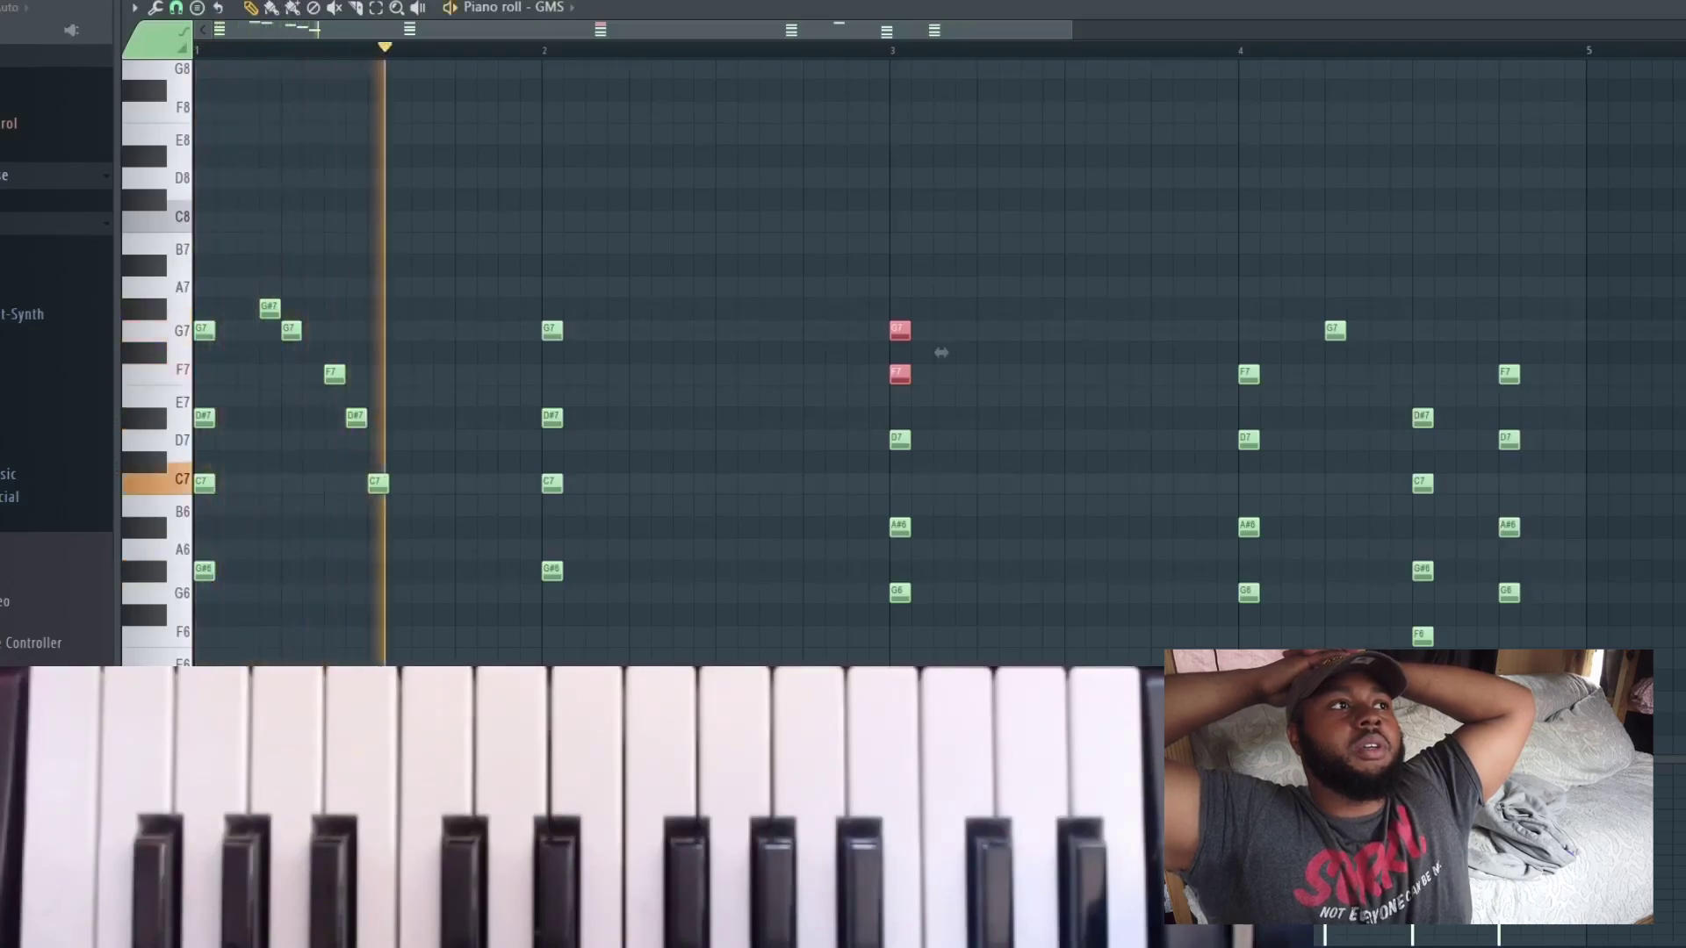
left_click_drag(331, 371, 309, 372)
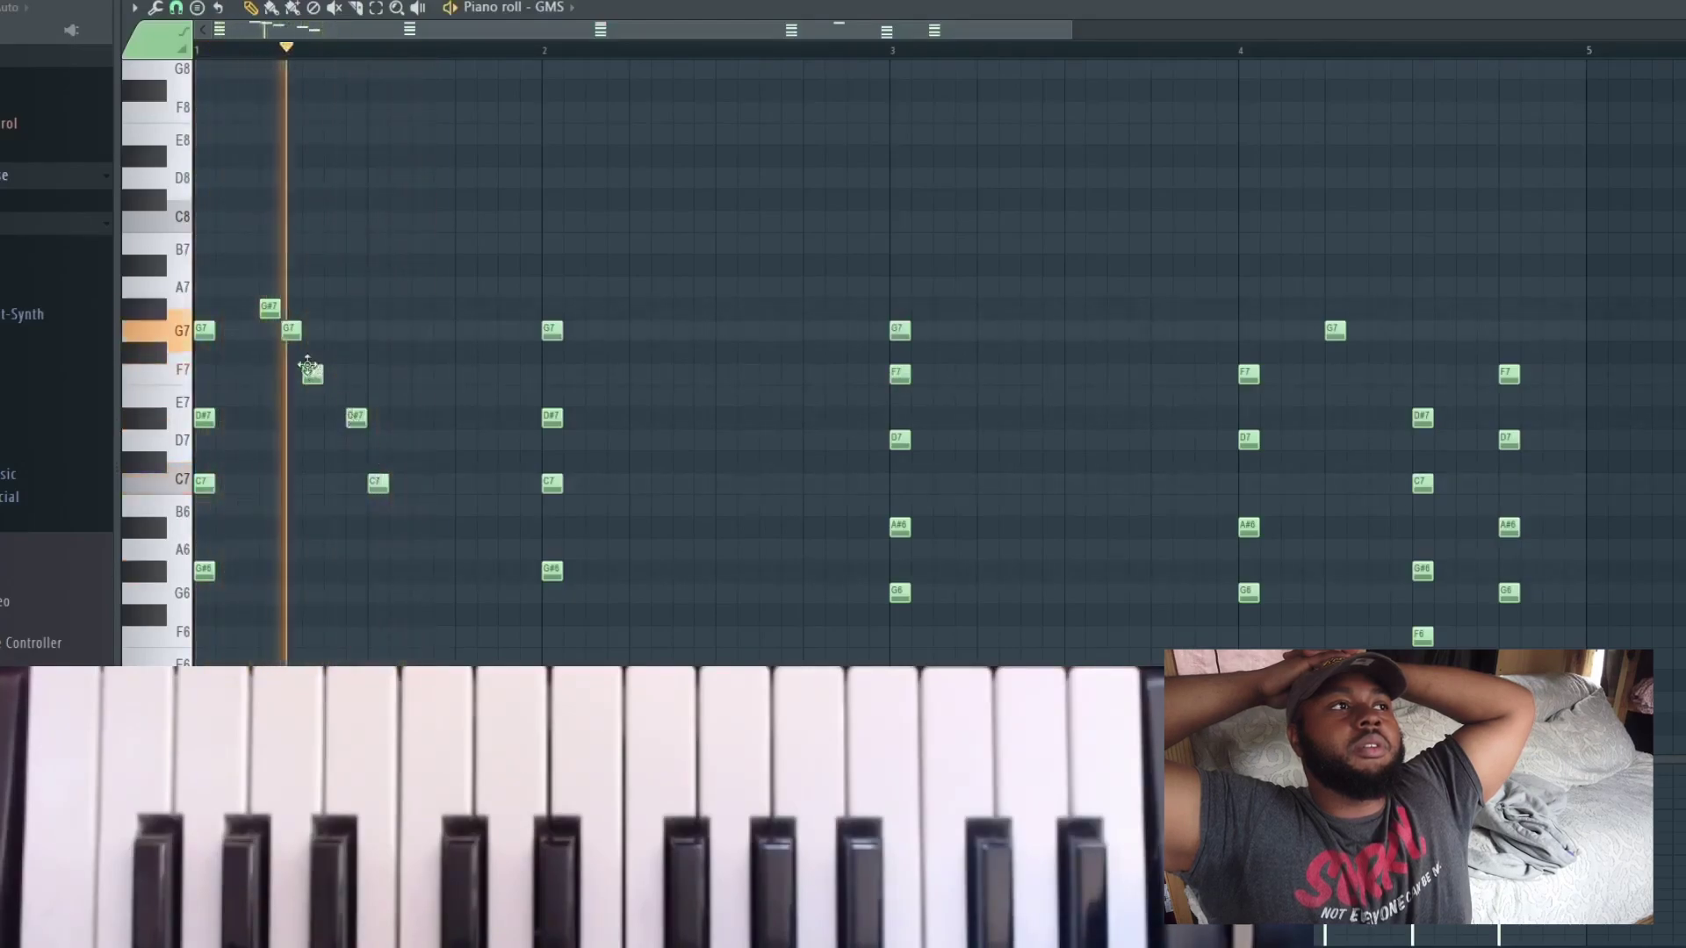
left_click_drag(309, 373, 310, 335)
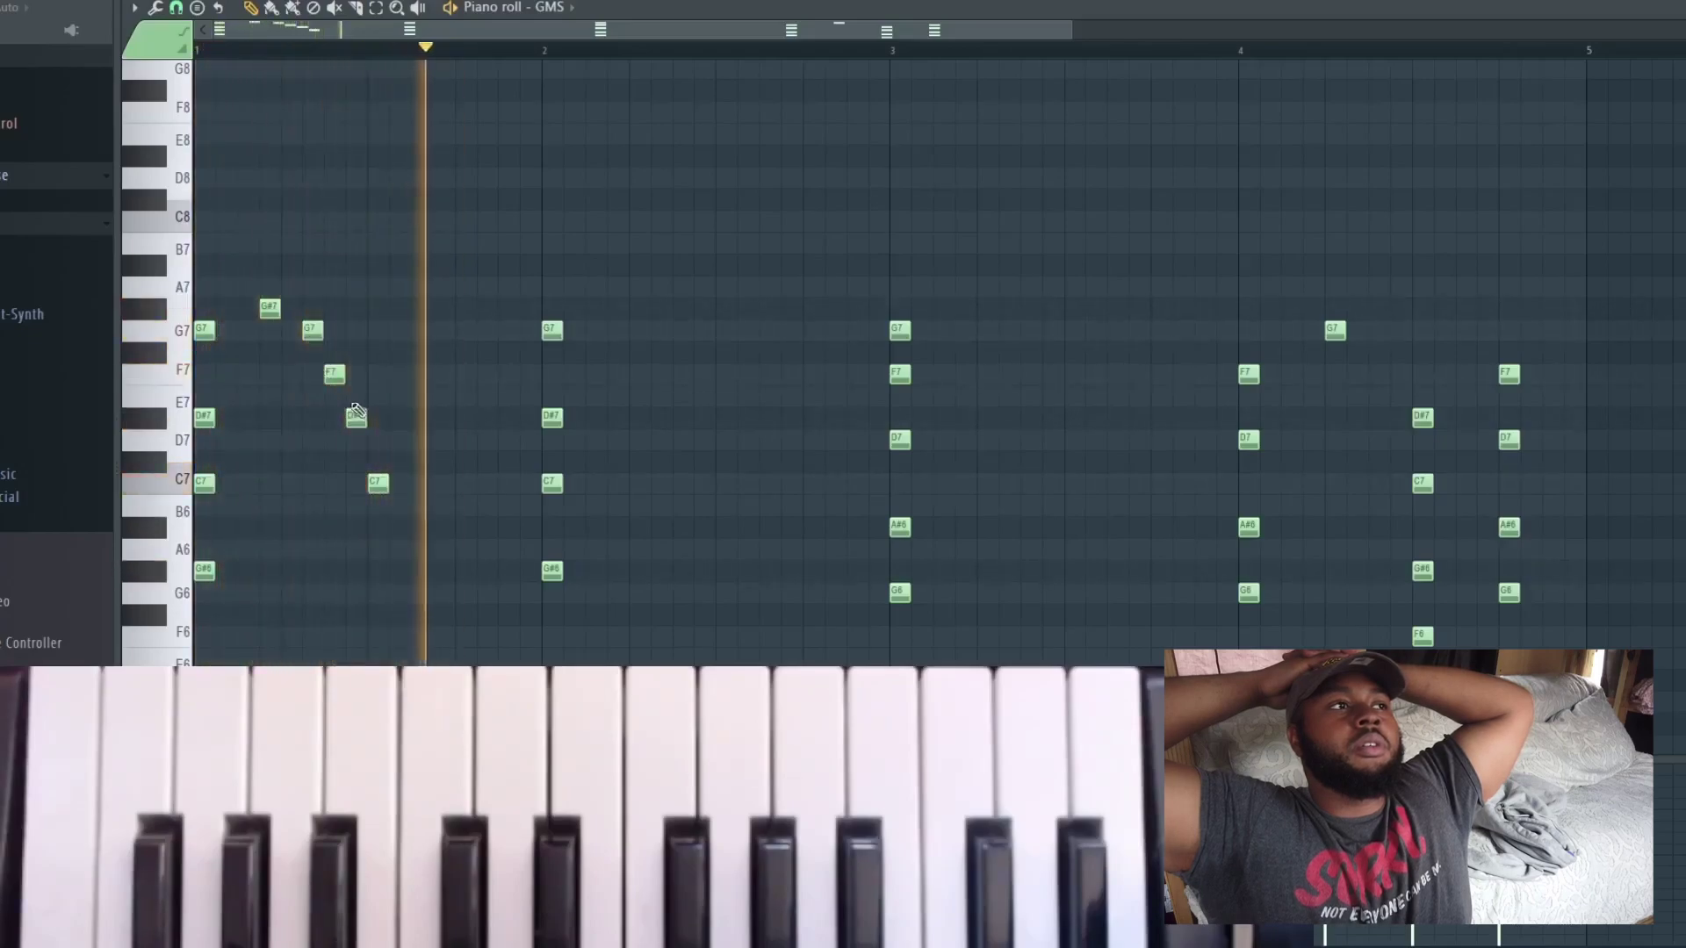
left_click_drag(266, 309, 288, 309)
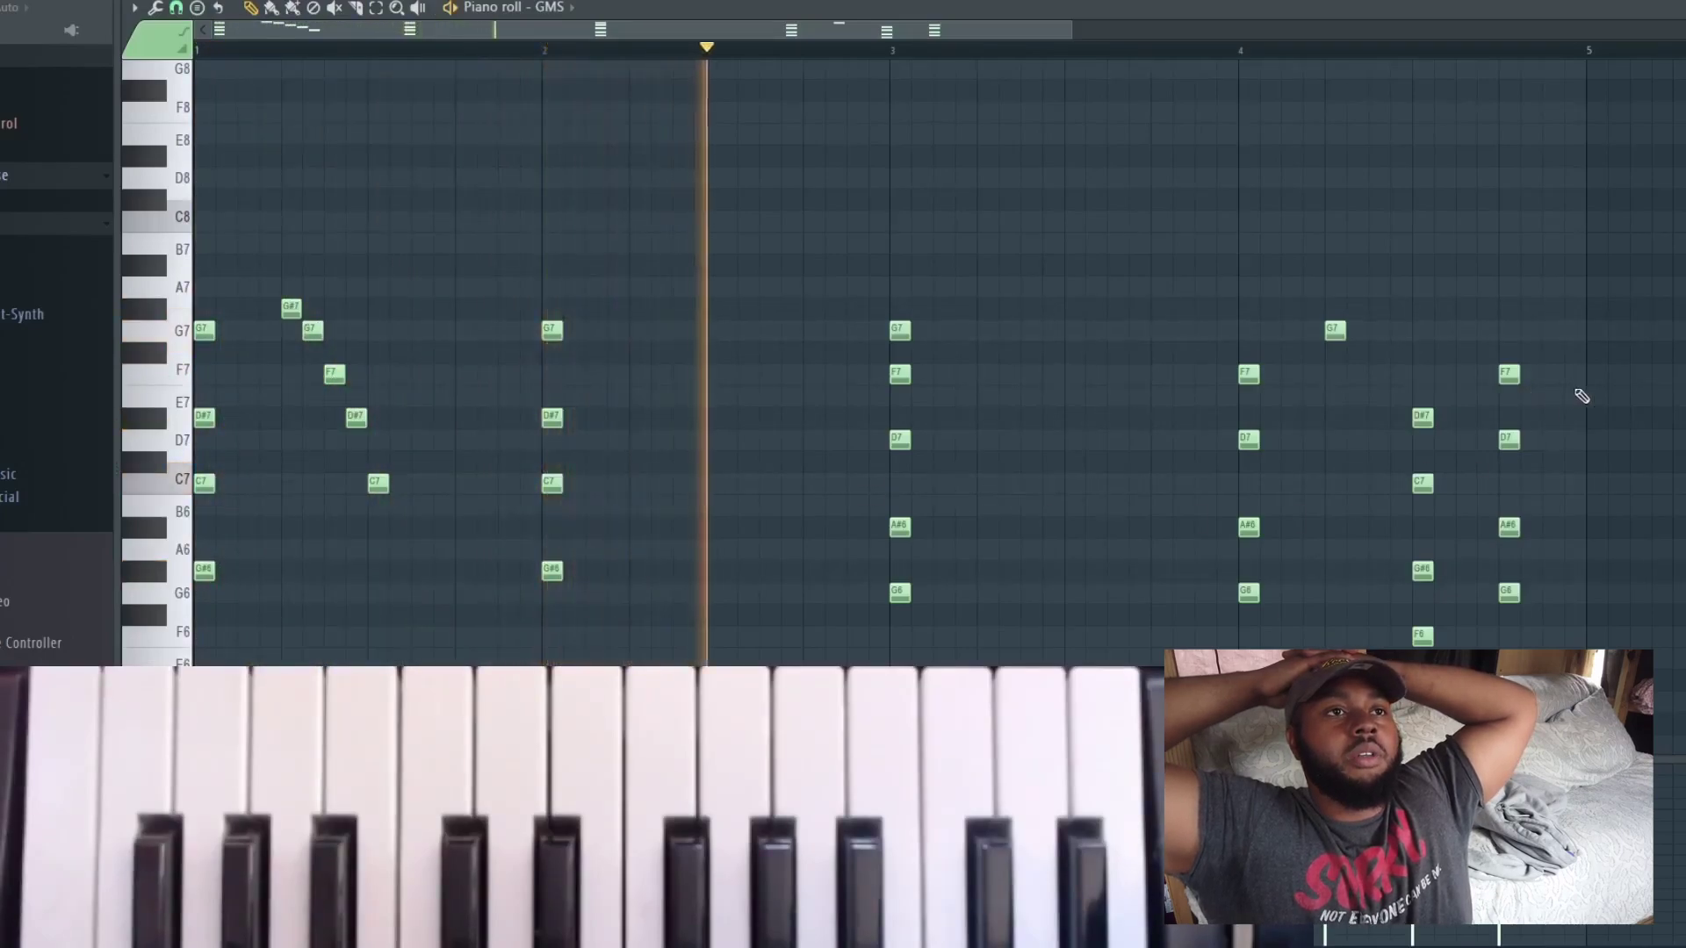
key("space")
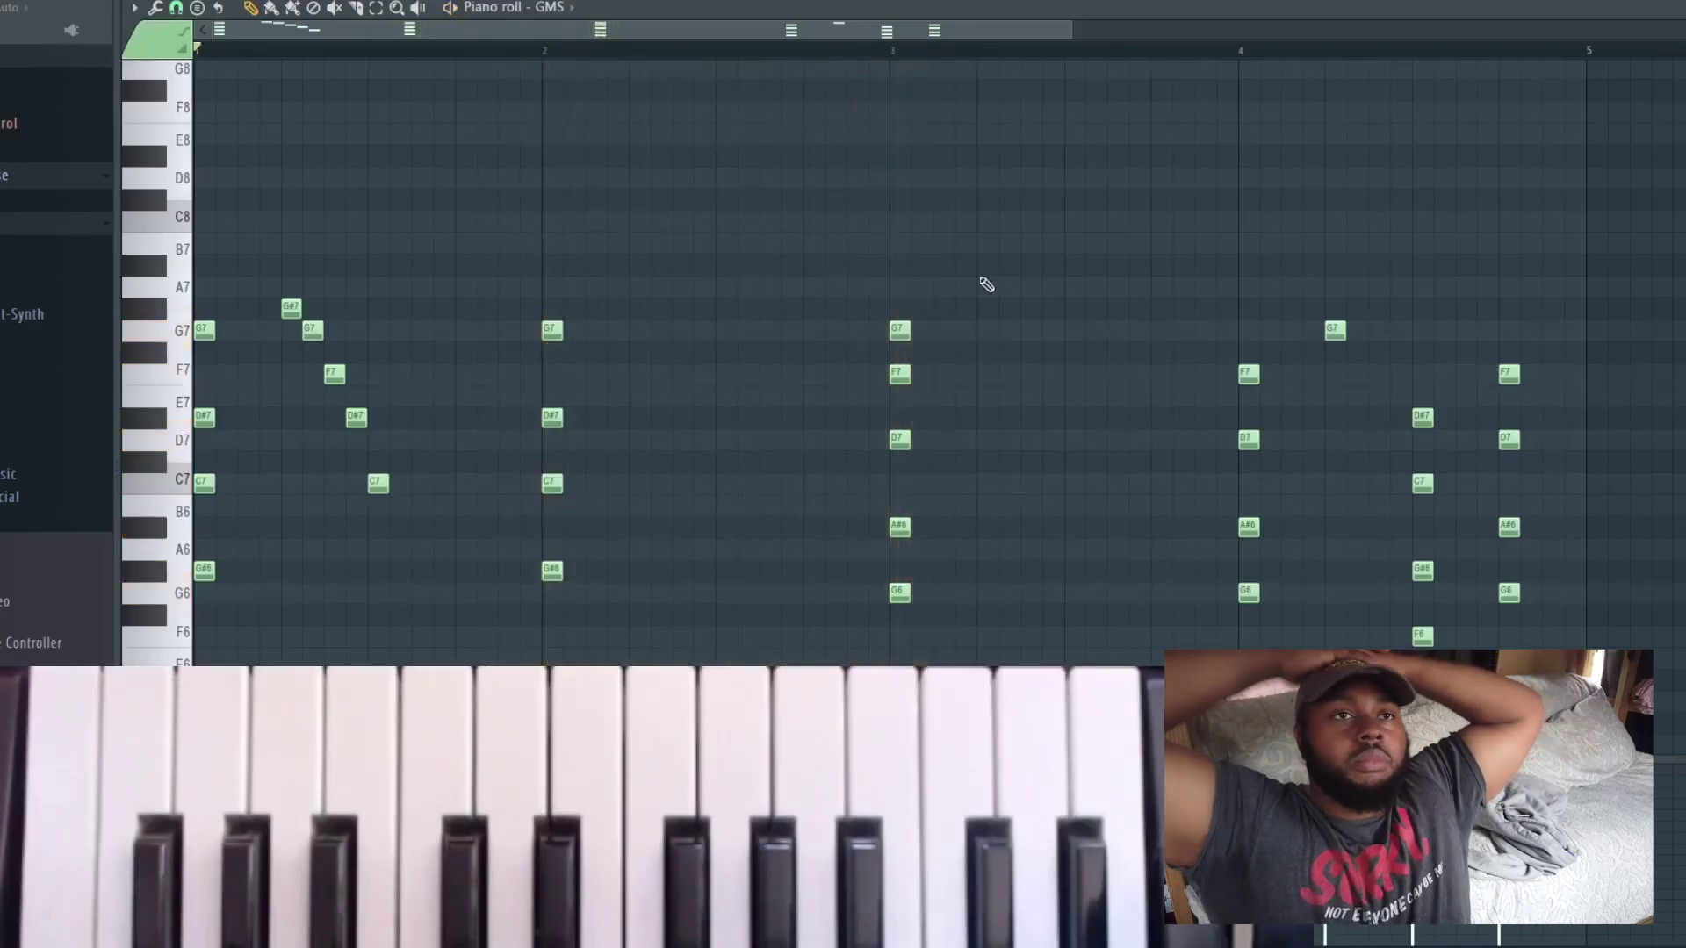
Strum all chords in the pattern with a raised start time strength, leaving out bar 1's descending run and bar 4's single G7
left_click_drag(264, 609, 185, 279)
left_click_drag(722, 666, 389, 189)
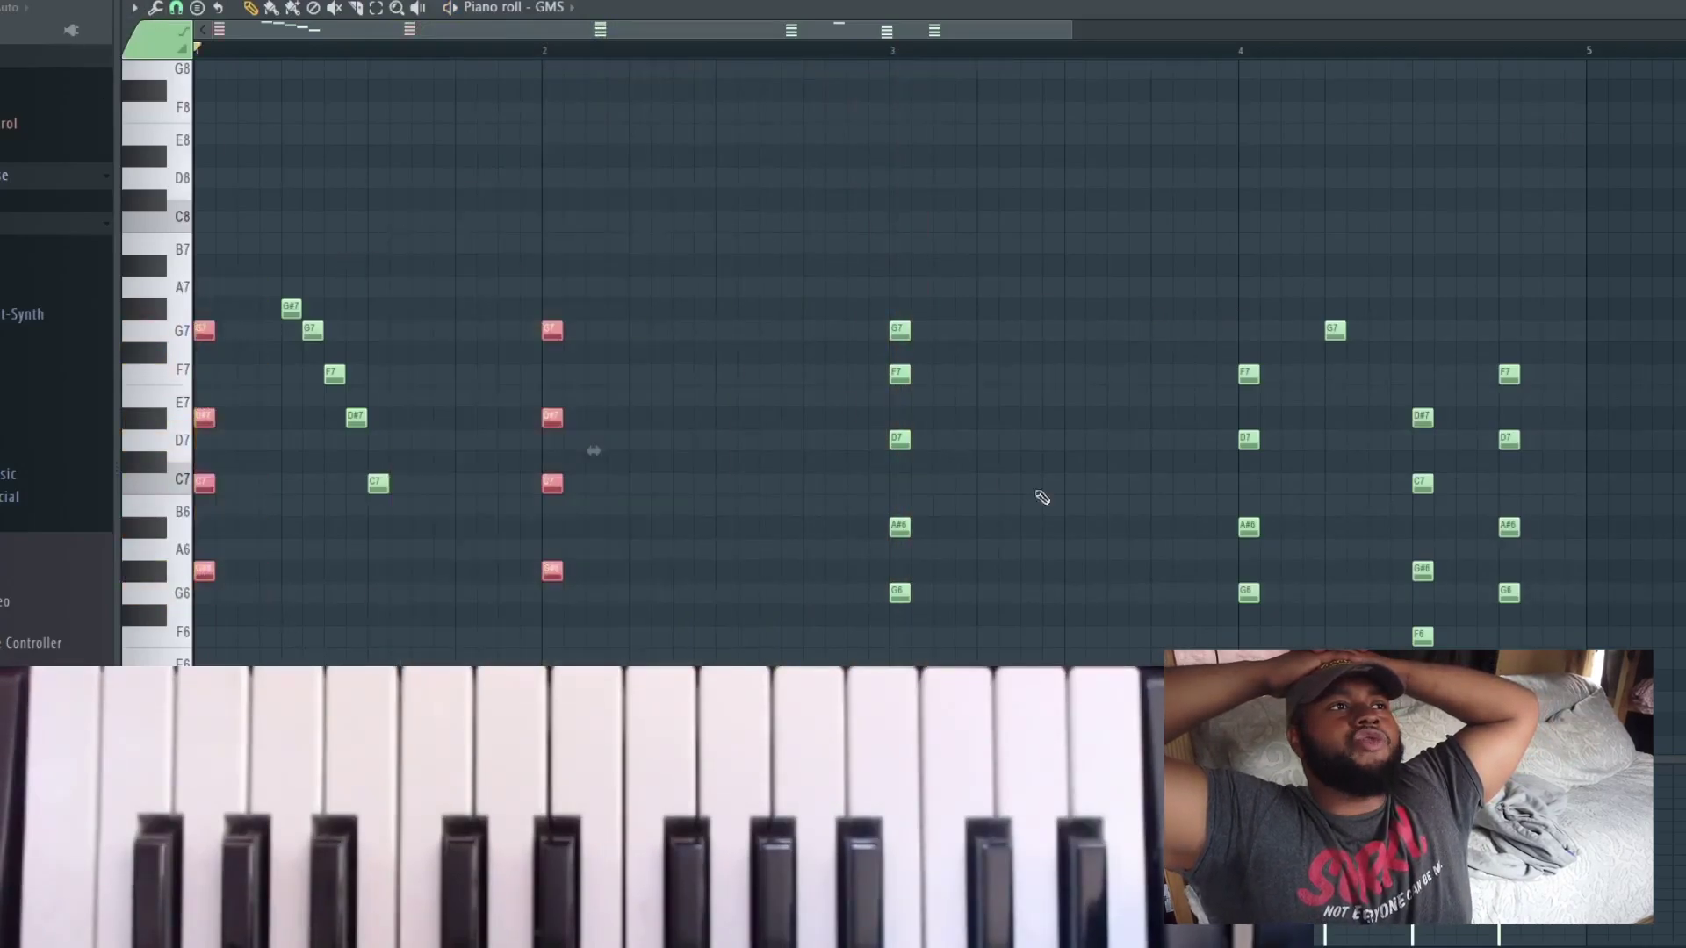
left_click_drag(982, 619, 826, 210)
left_click_drag(1262, 648, 1167, 187)
left_click_drag(1436, 634, 1396, 386)
left_click_drag(1546, 648, 1471, 174)
left_click_drag(1541, 645, 1495, 342)
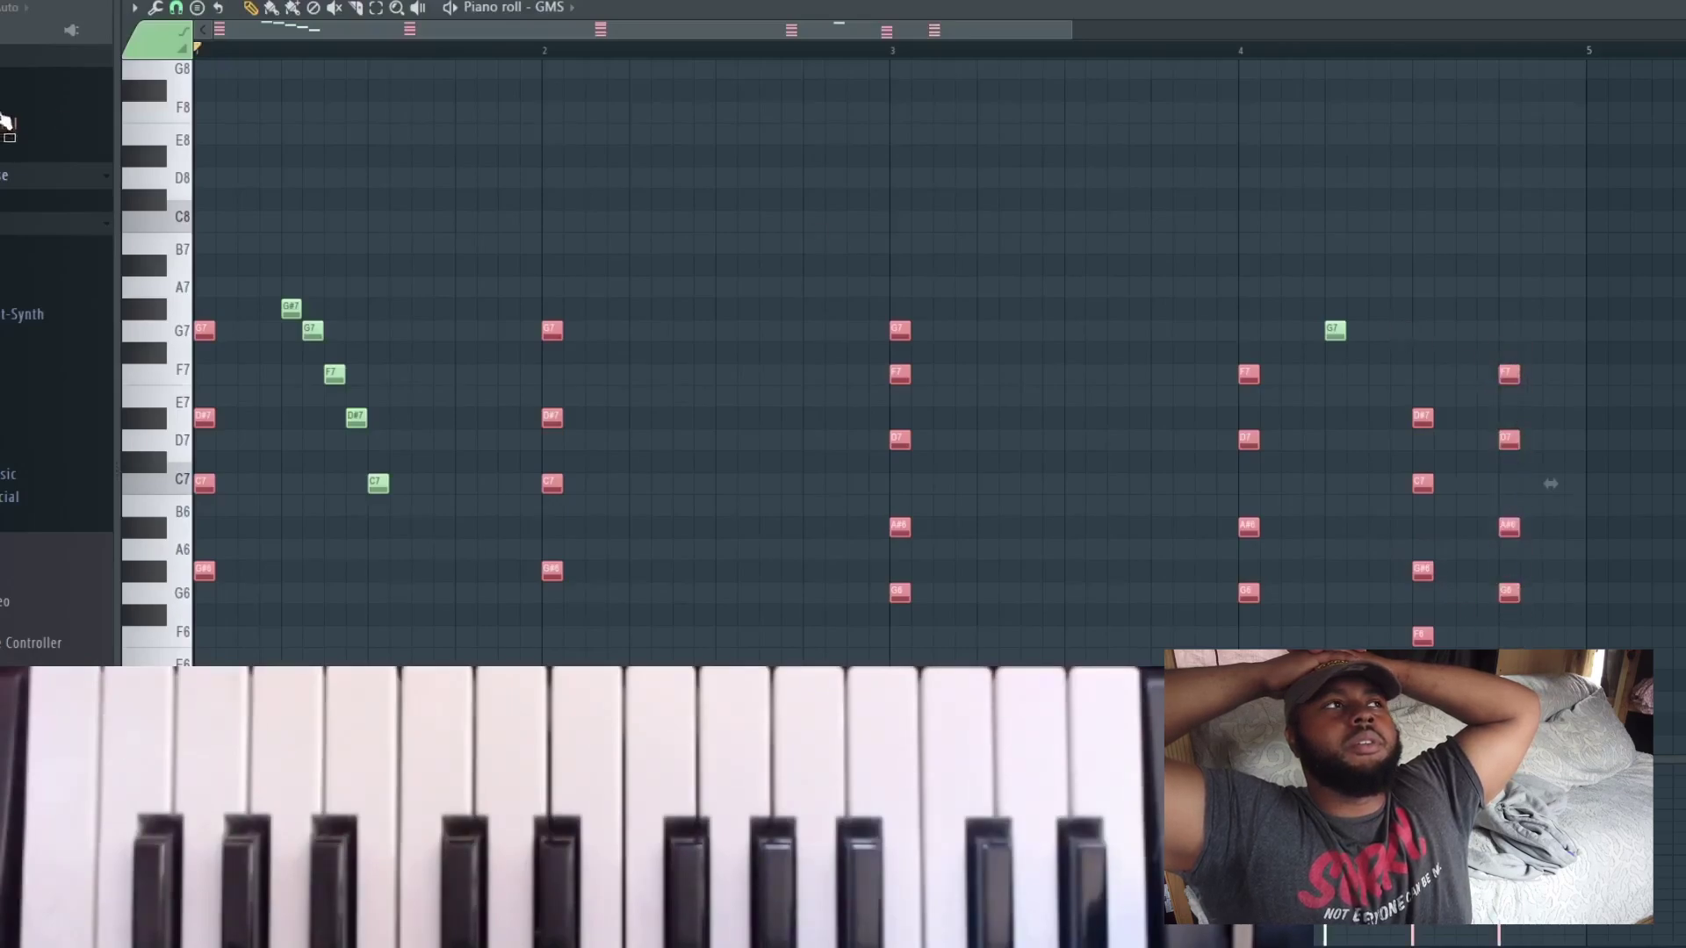
left_click(155, 9)
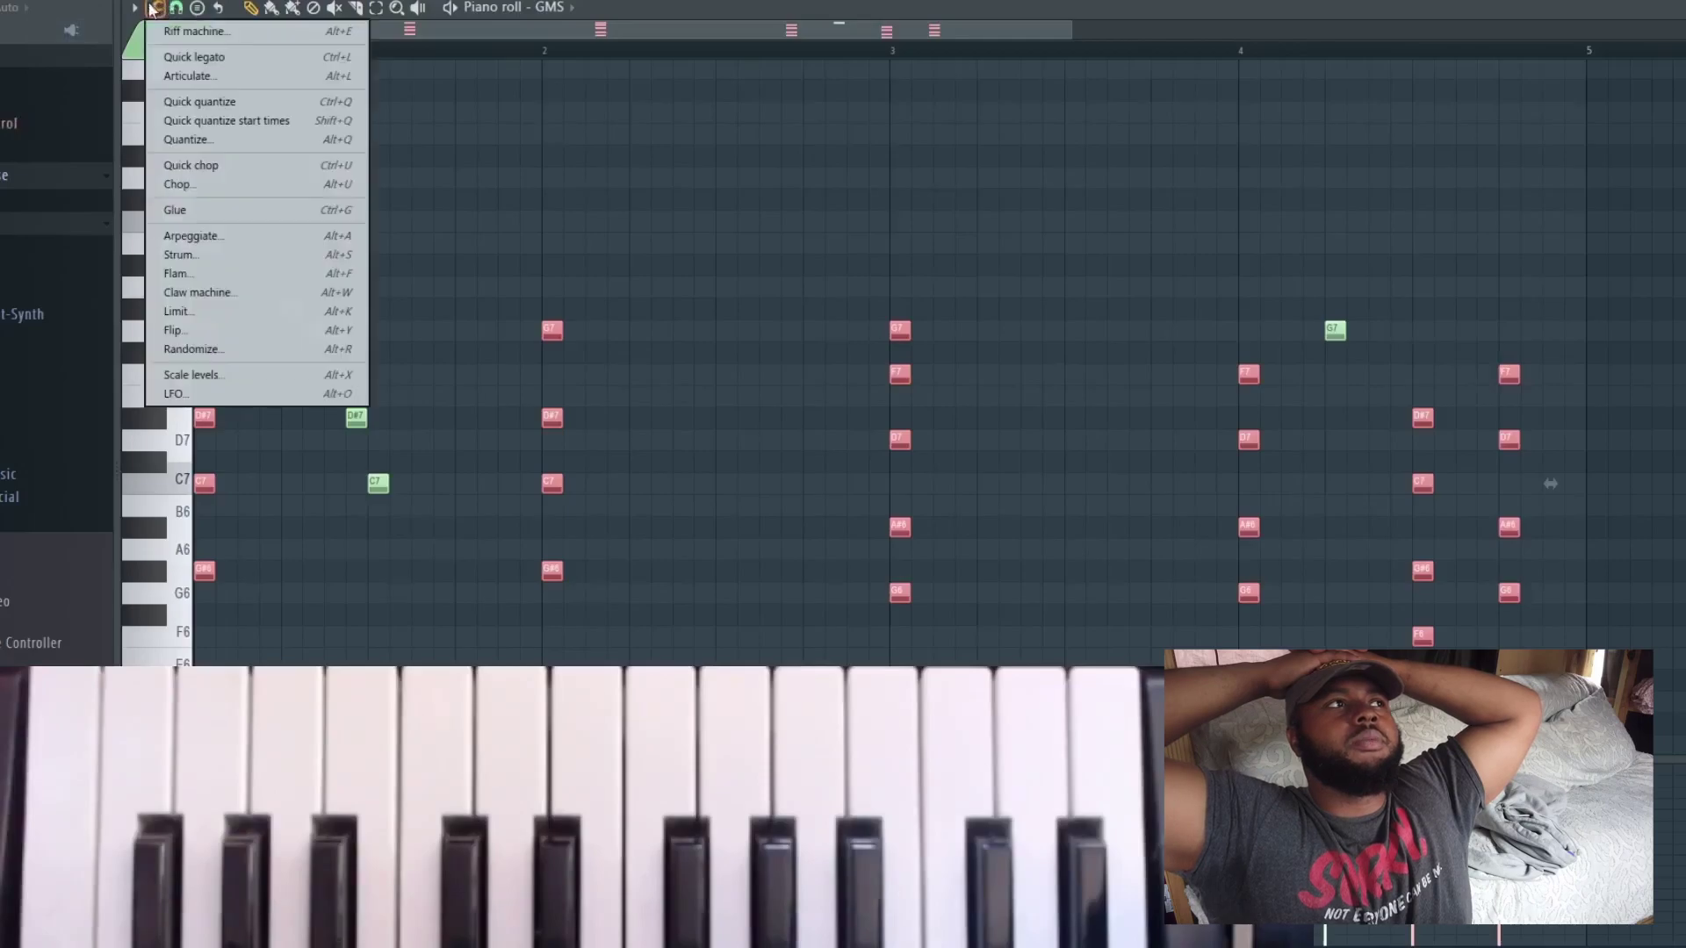
left_click(263, 255)
key("space")
left_click_drag(753, 413, 750, 409)
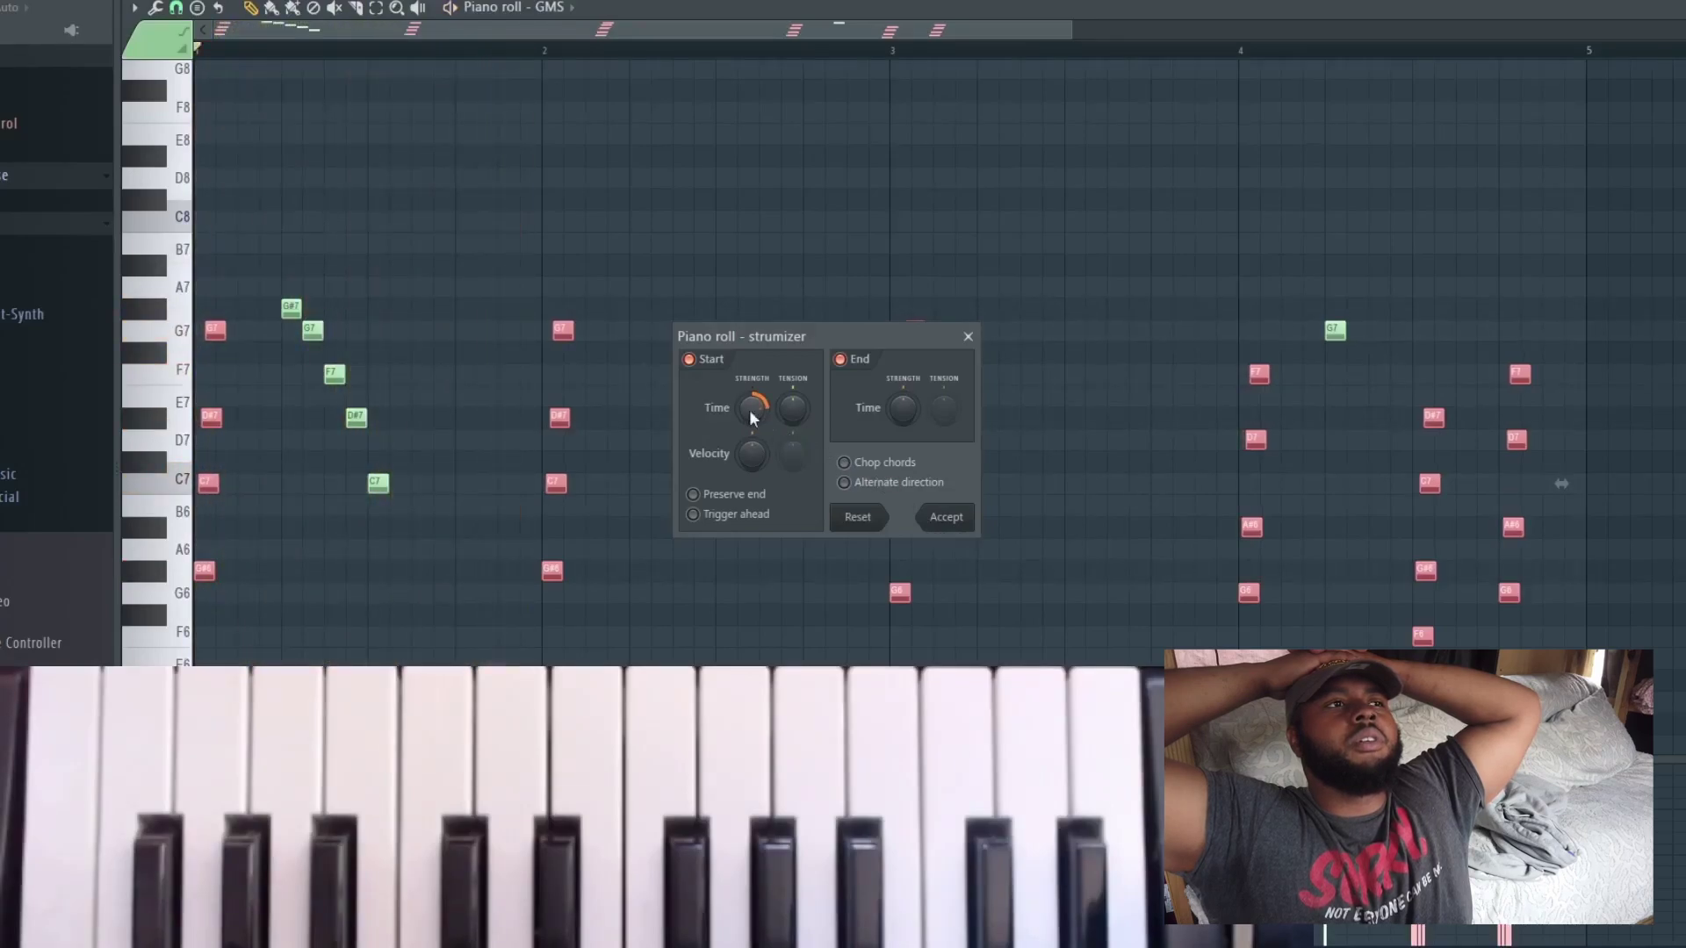
Raise the tension of the strum's start time while listening to playback, and apply the strum to the selected chords
left_click_drag(748, 408, 791, 400)
scroll(793, 408, "up", 2)
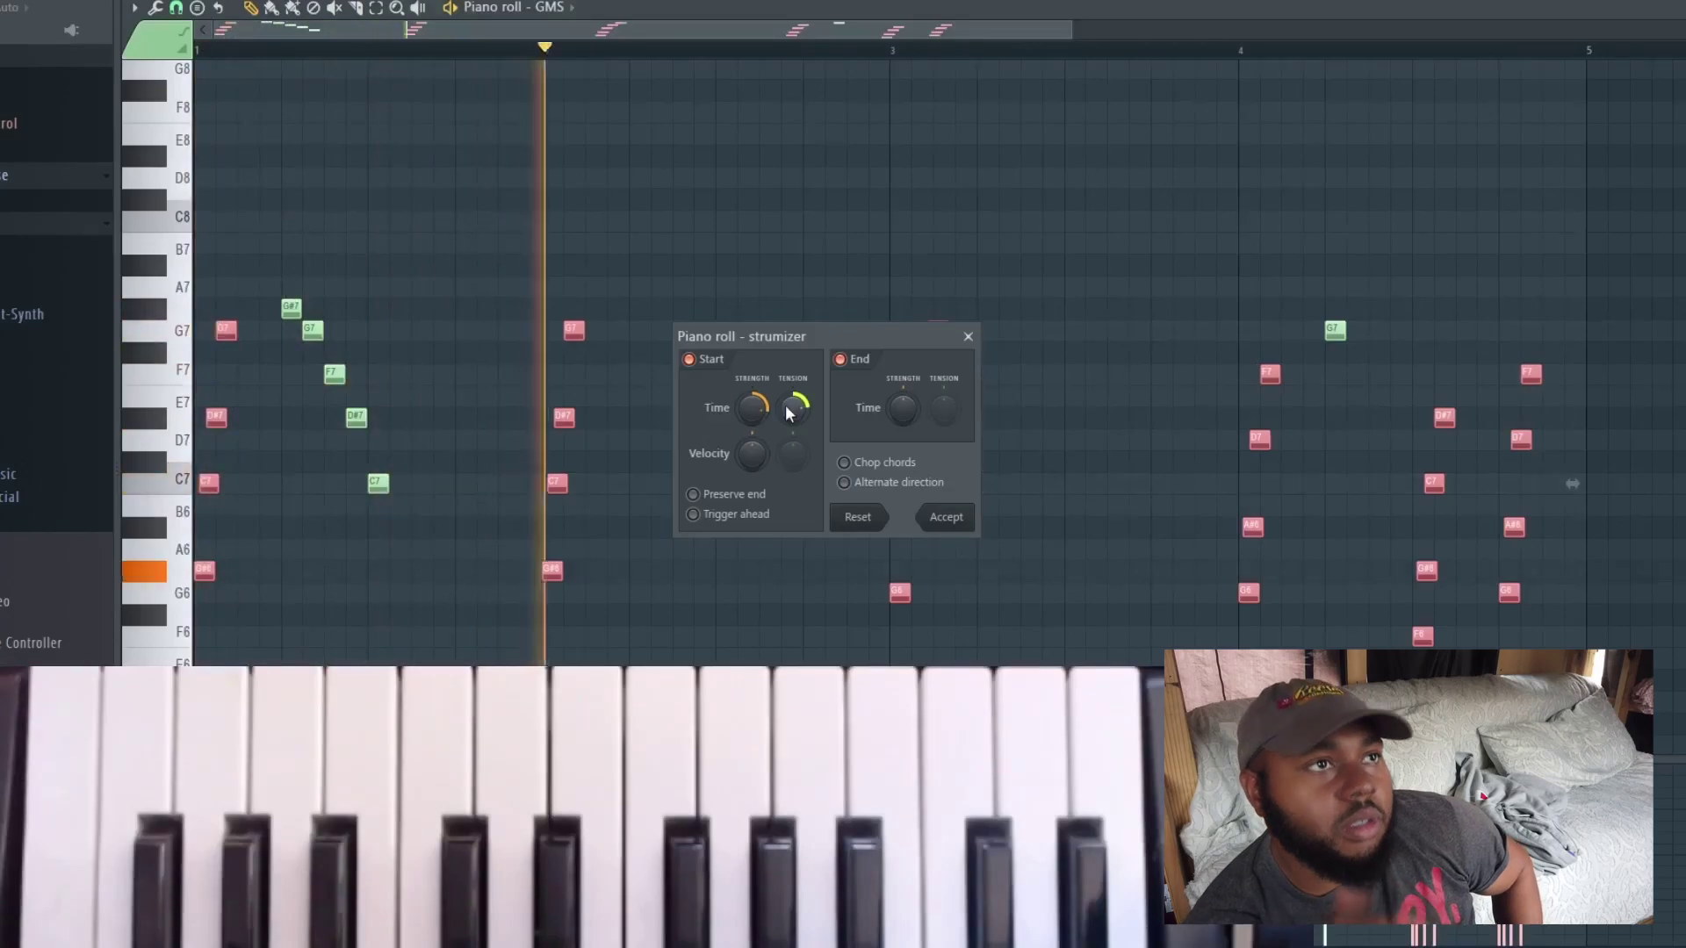
left_click_drag(943, 413, 943, 406)
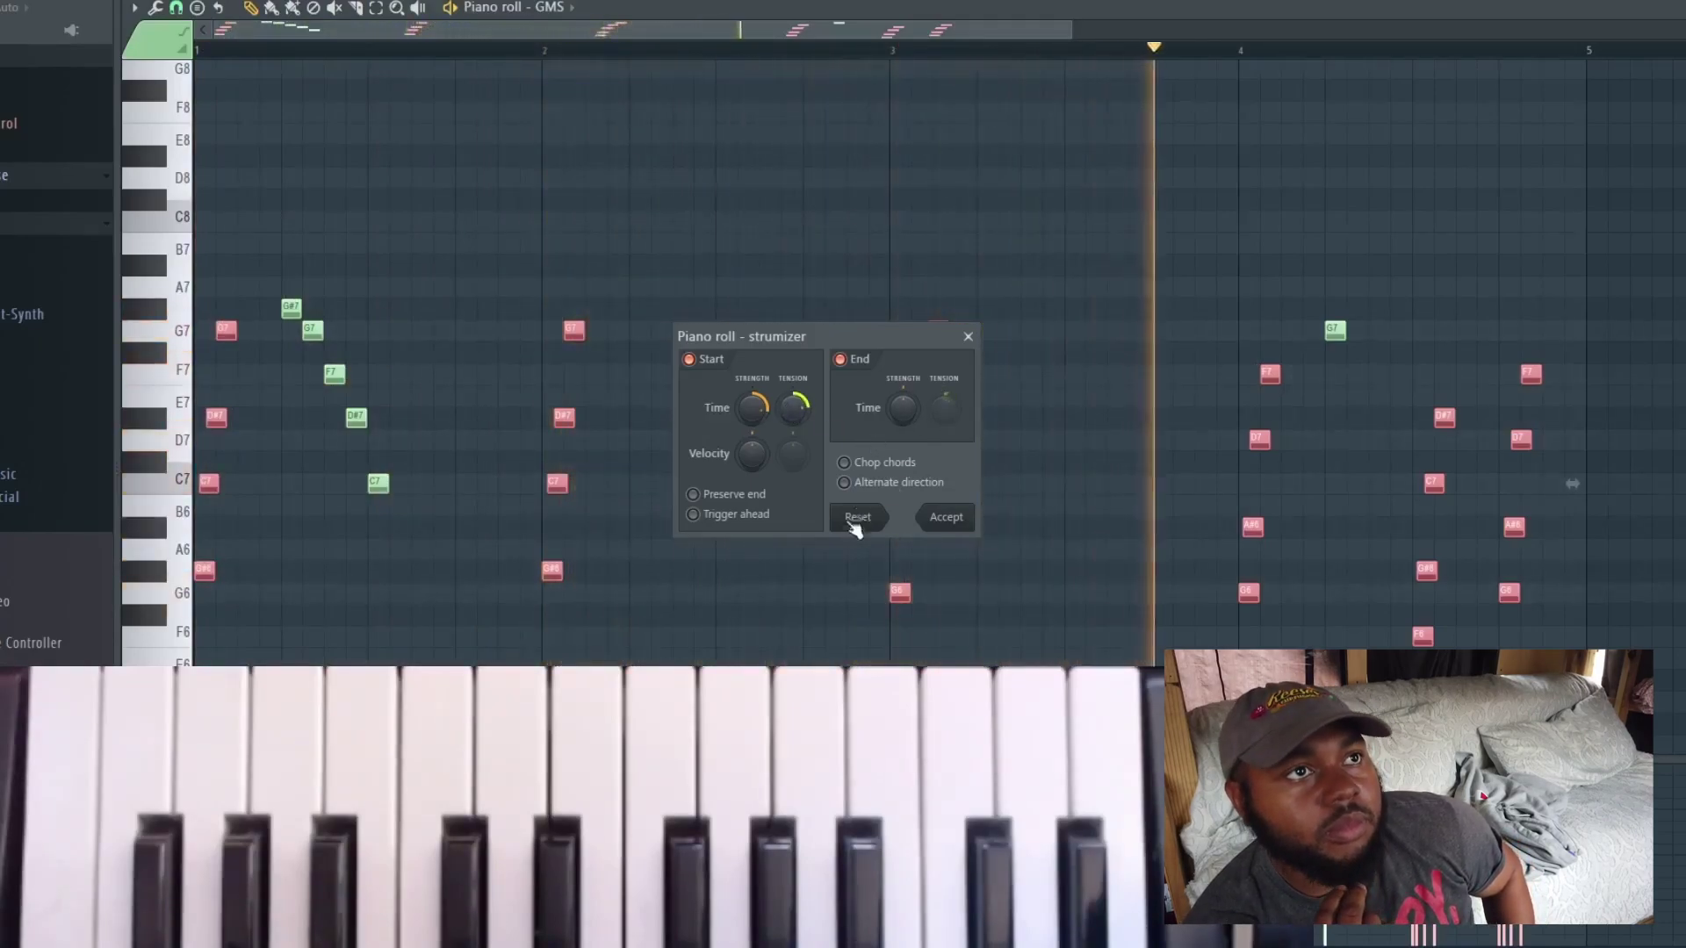
left_click(944, 518)
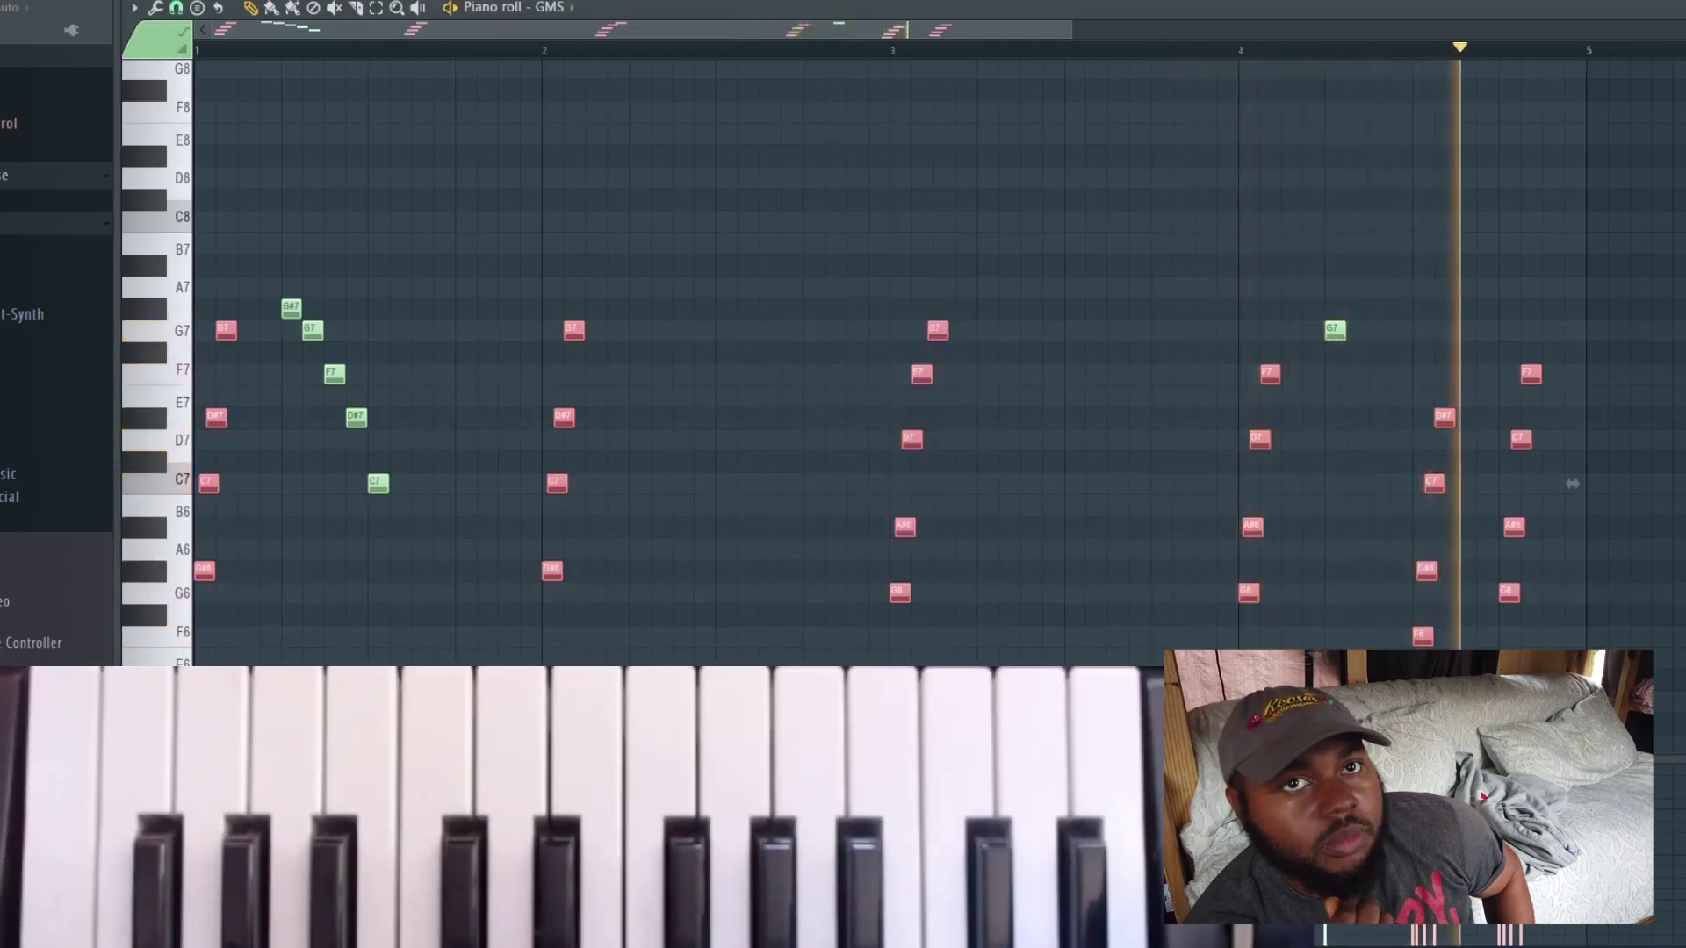
Normalize the Track 2 (consolidated) audio clip in the playlist through its channel settings
key("F7")
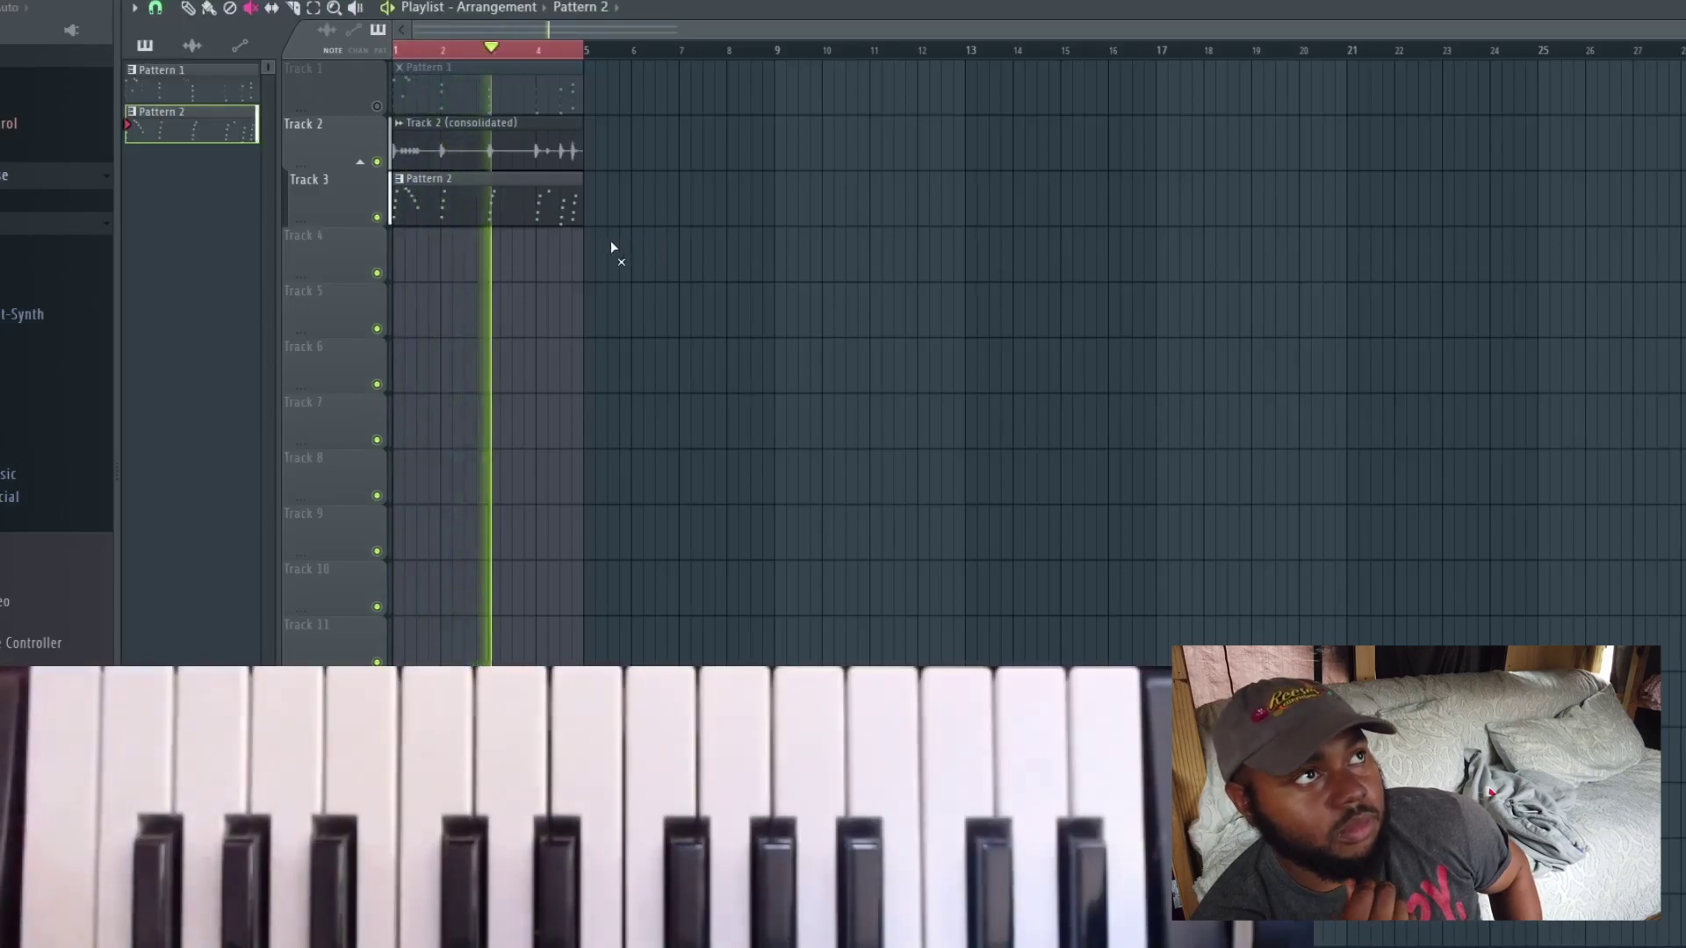
left_click(211, 9)
double_click(418, 134)
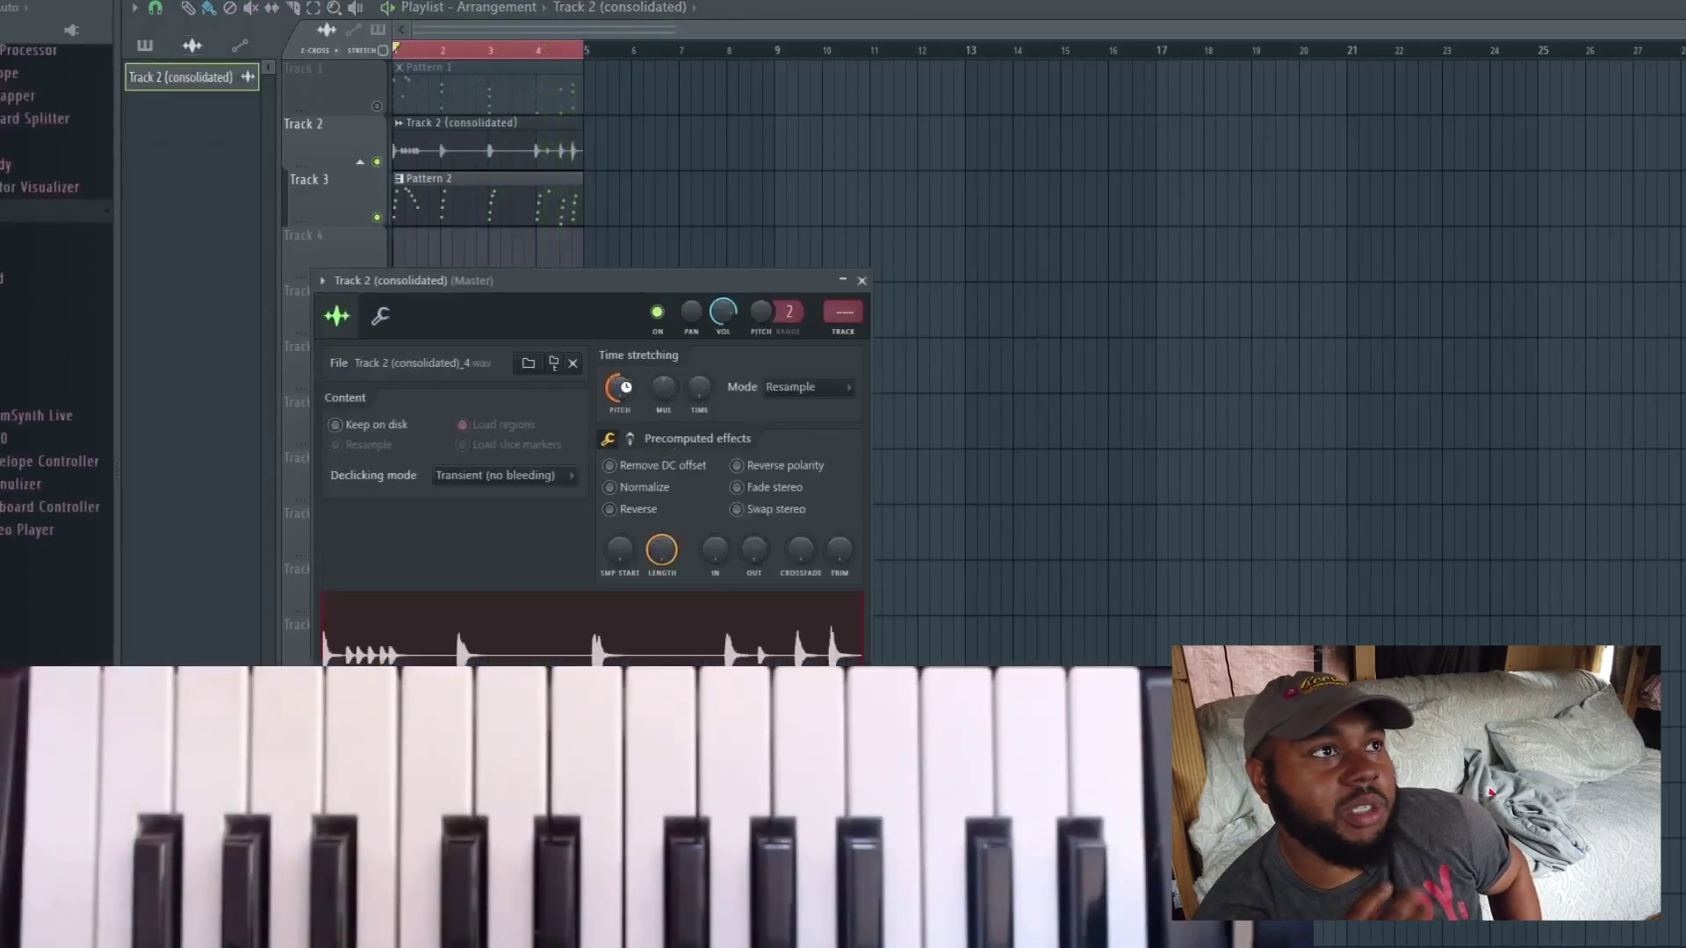
key("space")
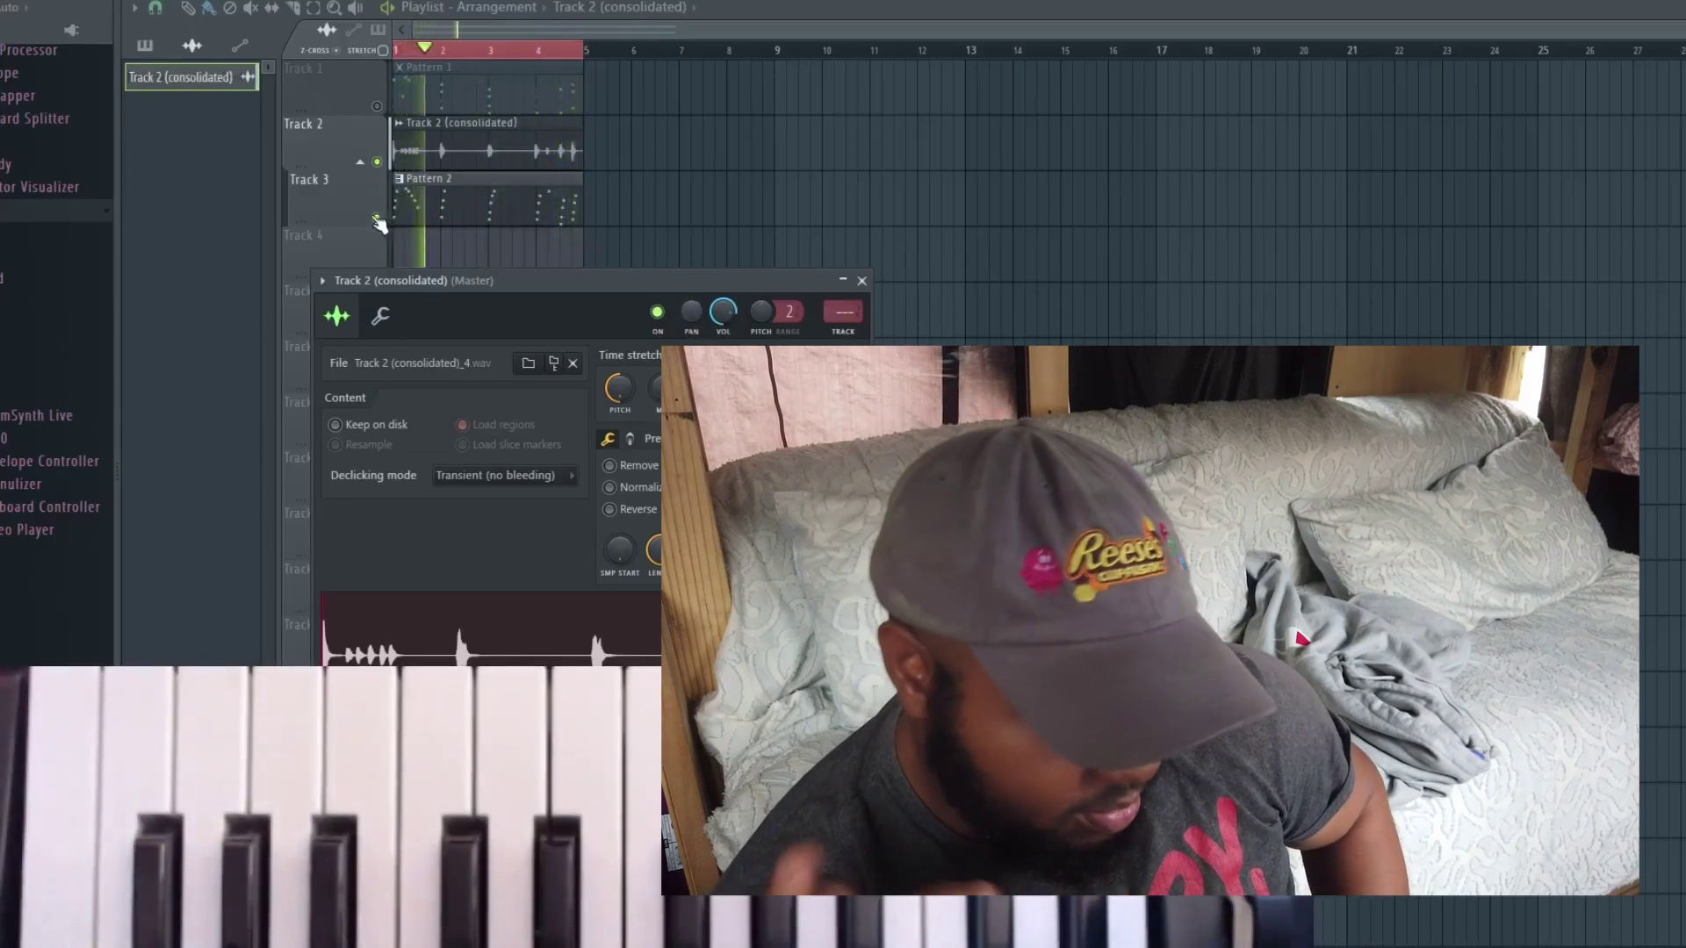
key("Escape")
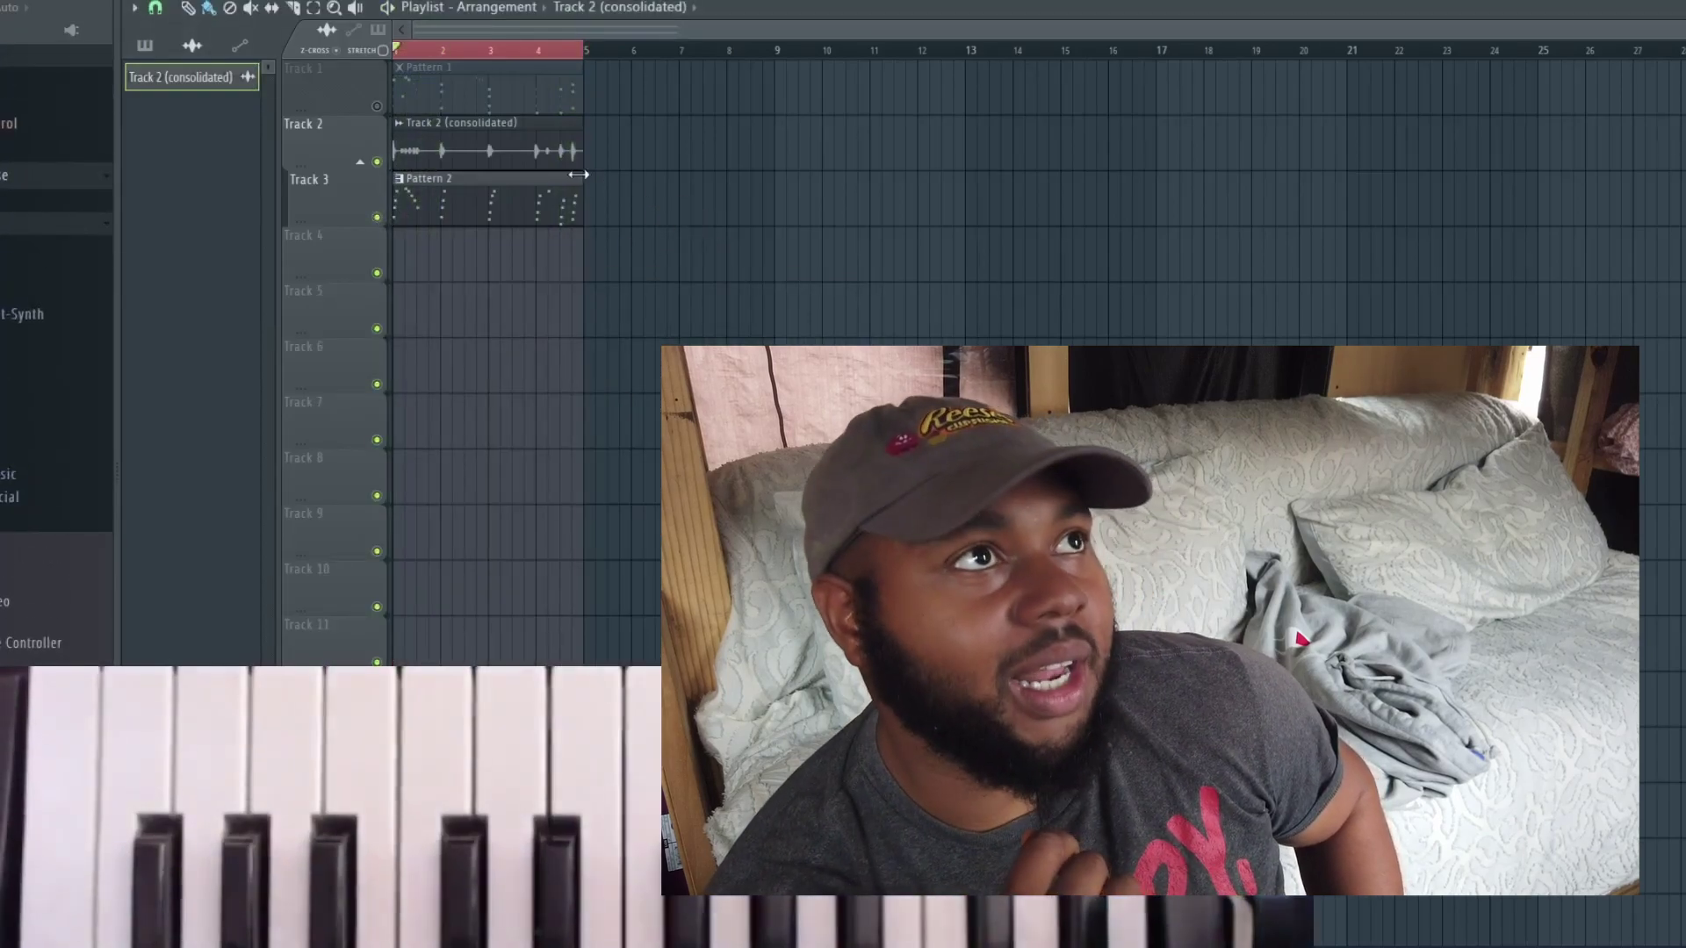
double_click(423, 141)
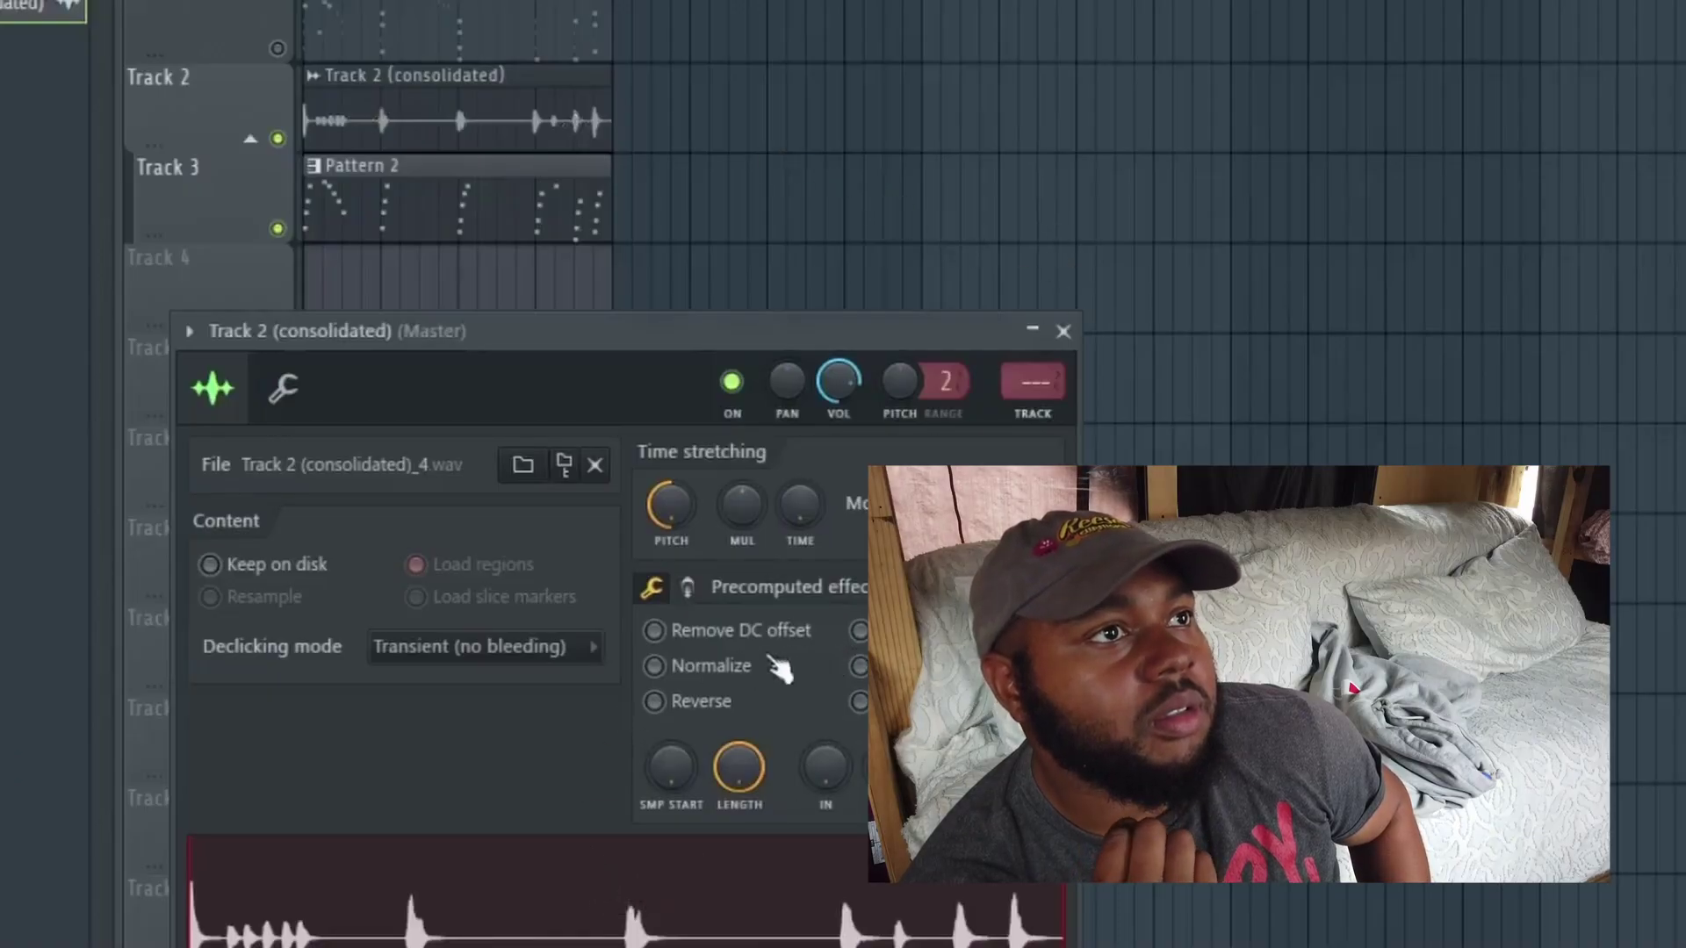
left_click(716, 677)
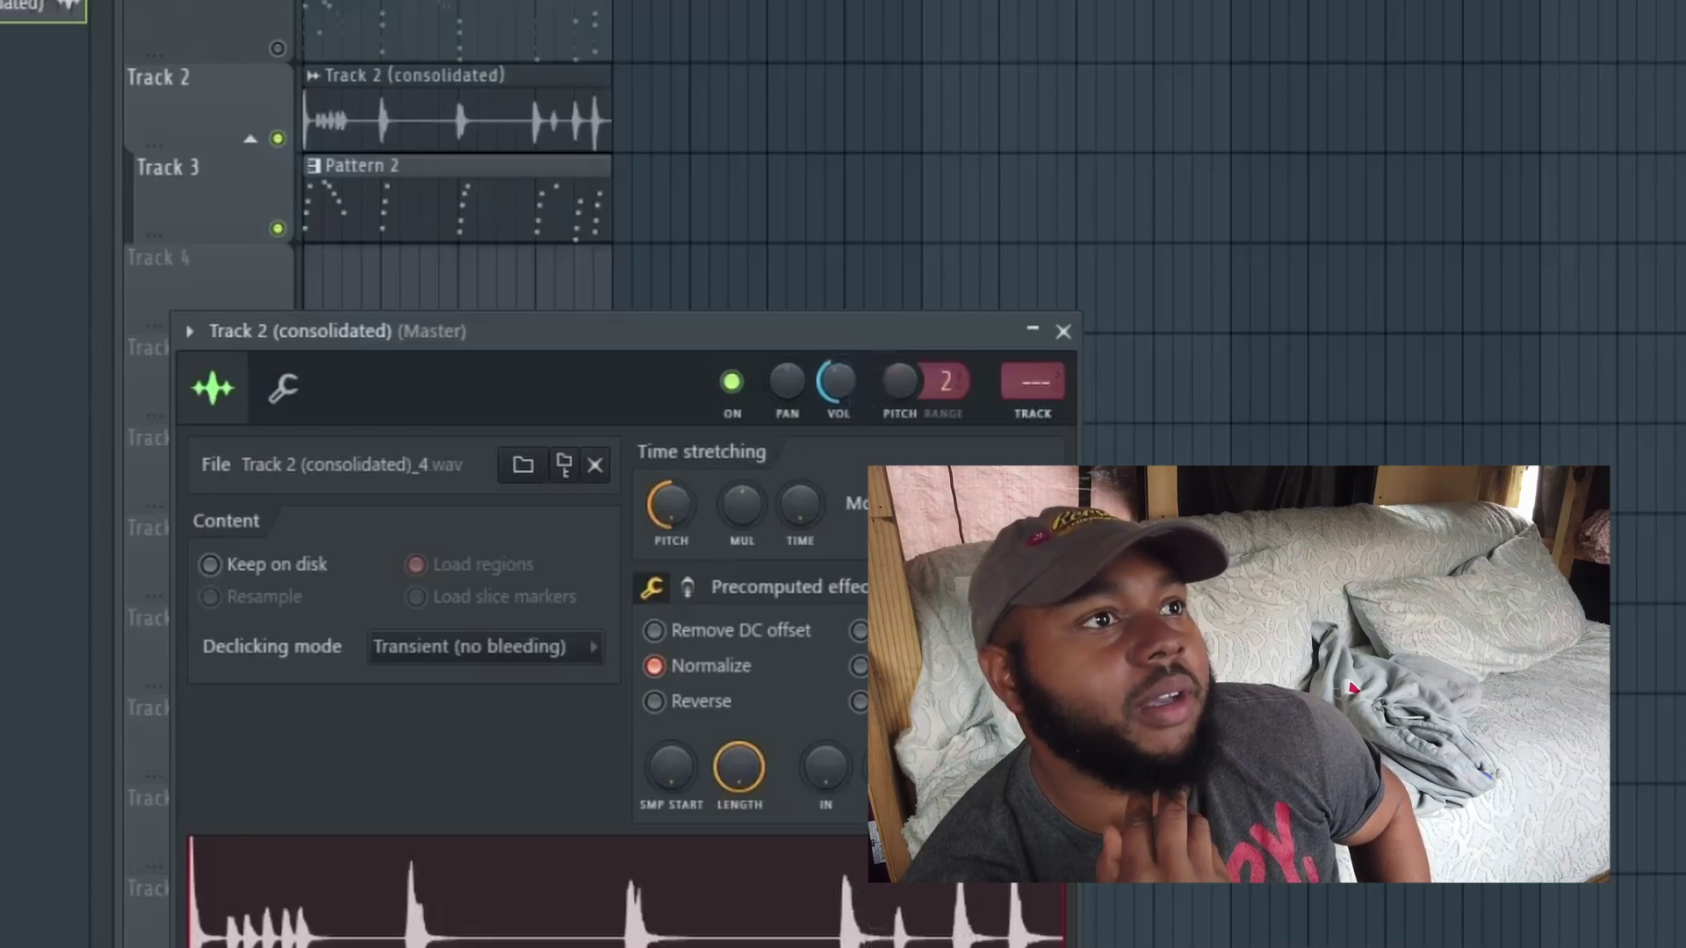
Audition the Fruity delay bank presets on Insert 1 during playback, going from 6 voice choir through Clearer echoes
key("F9")
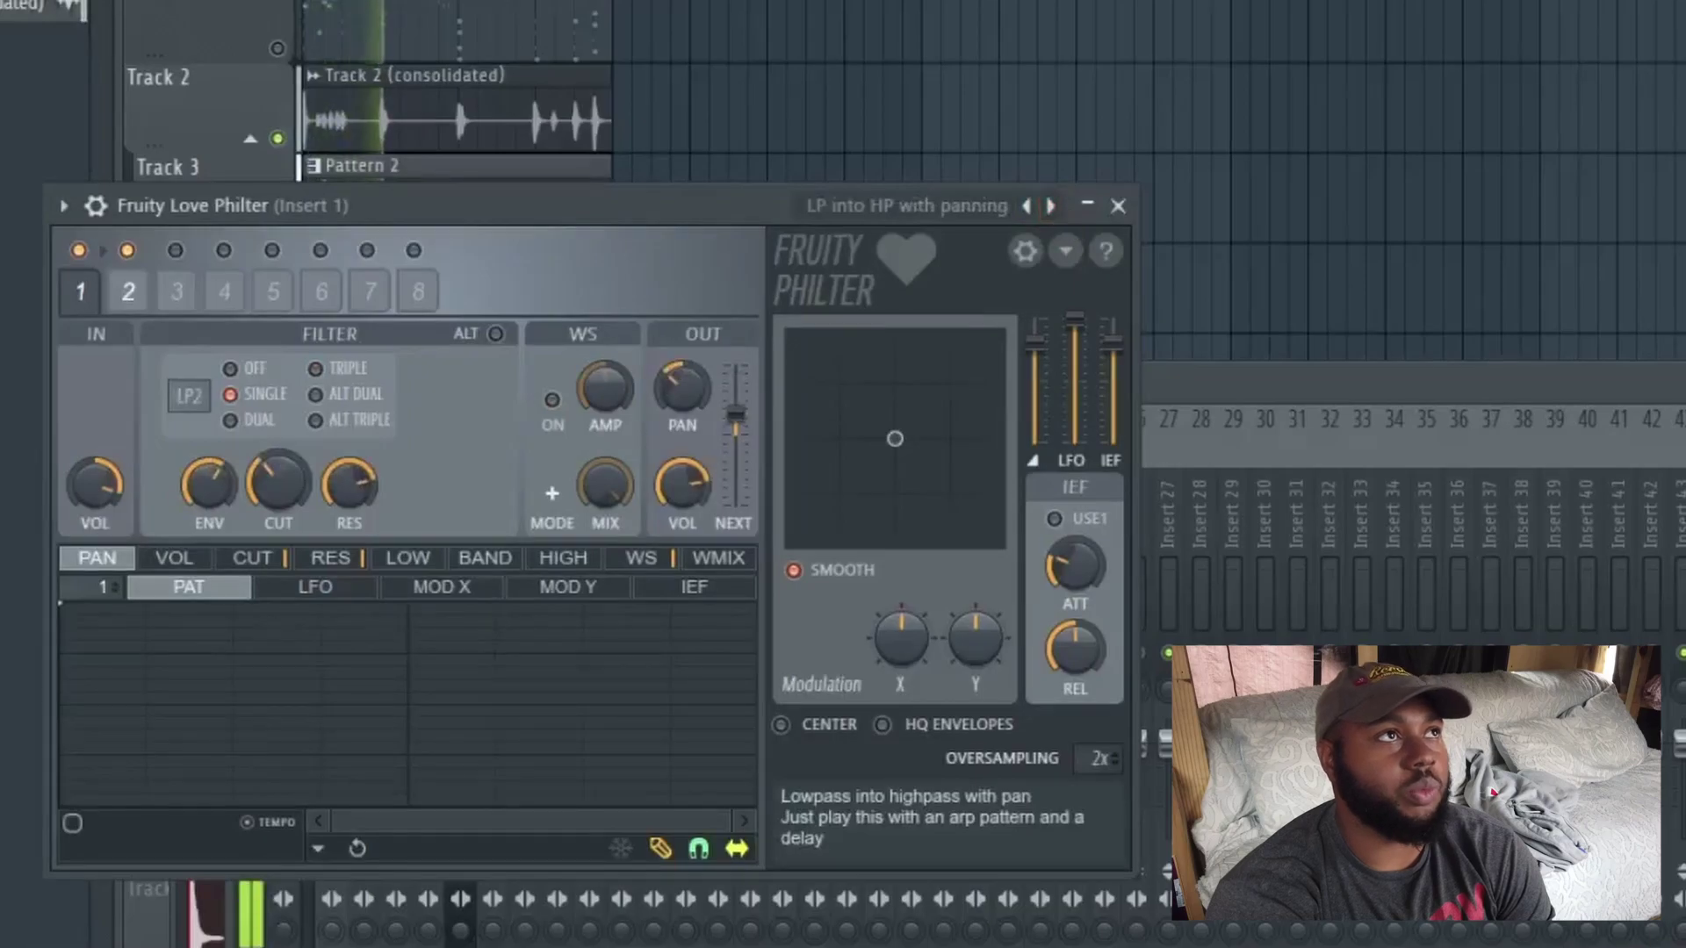
key("F9")
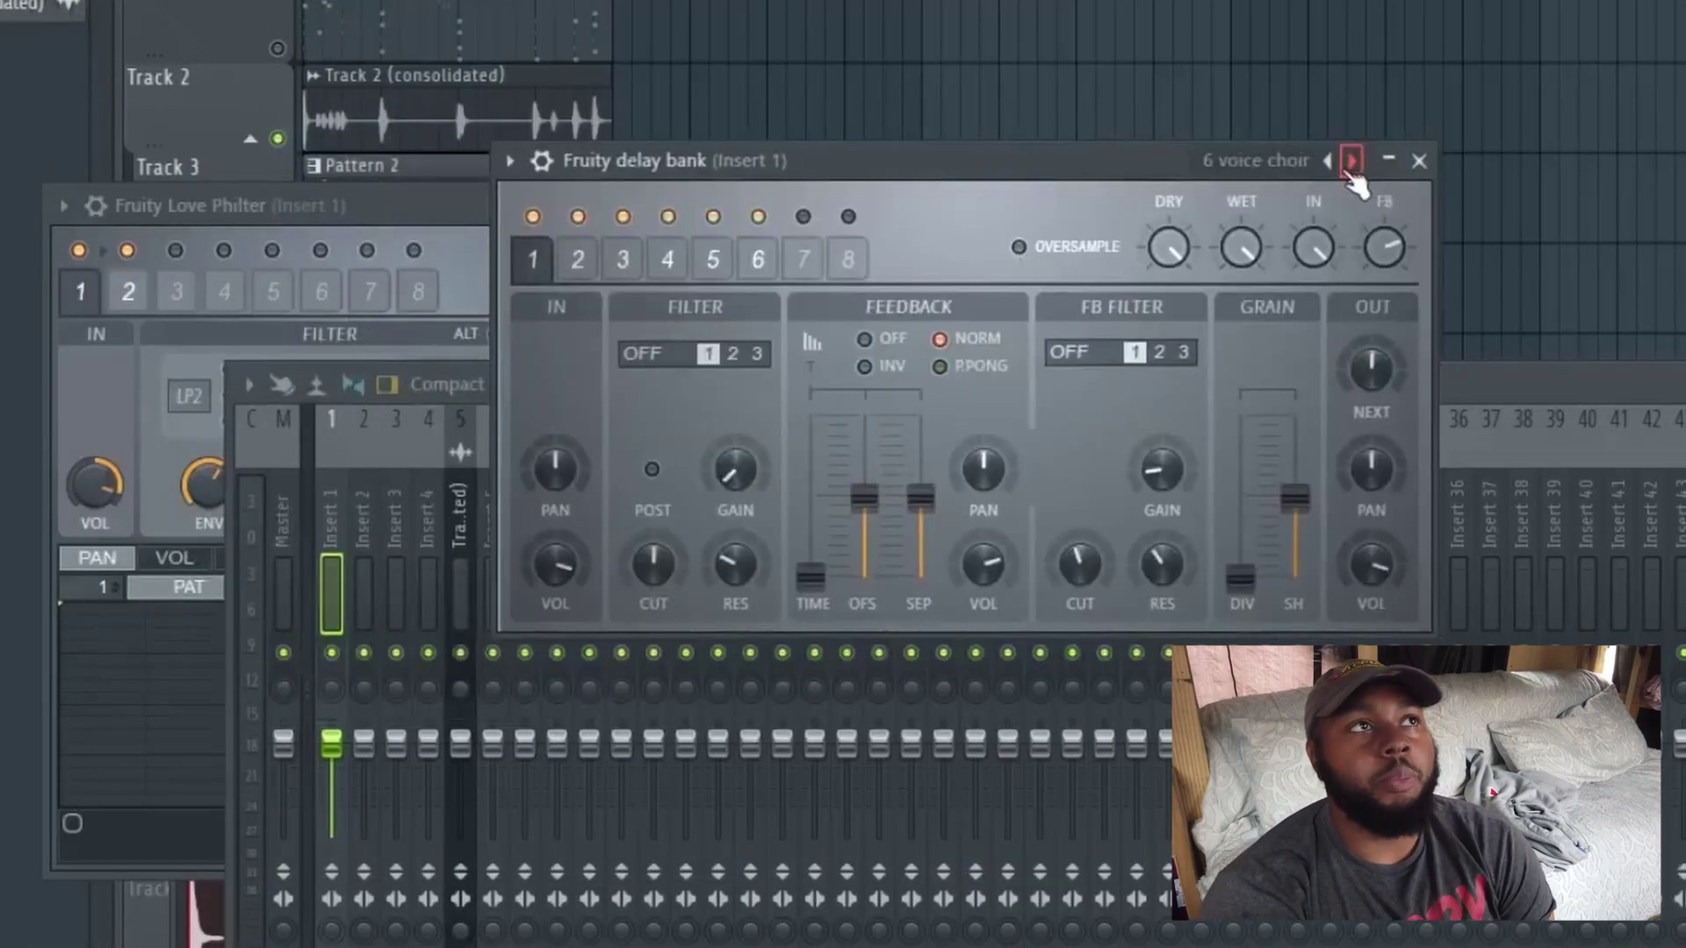
key("space")
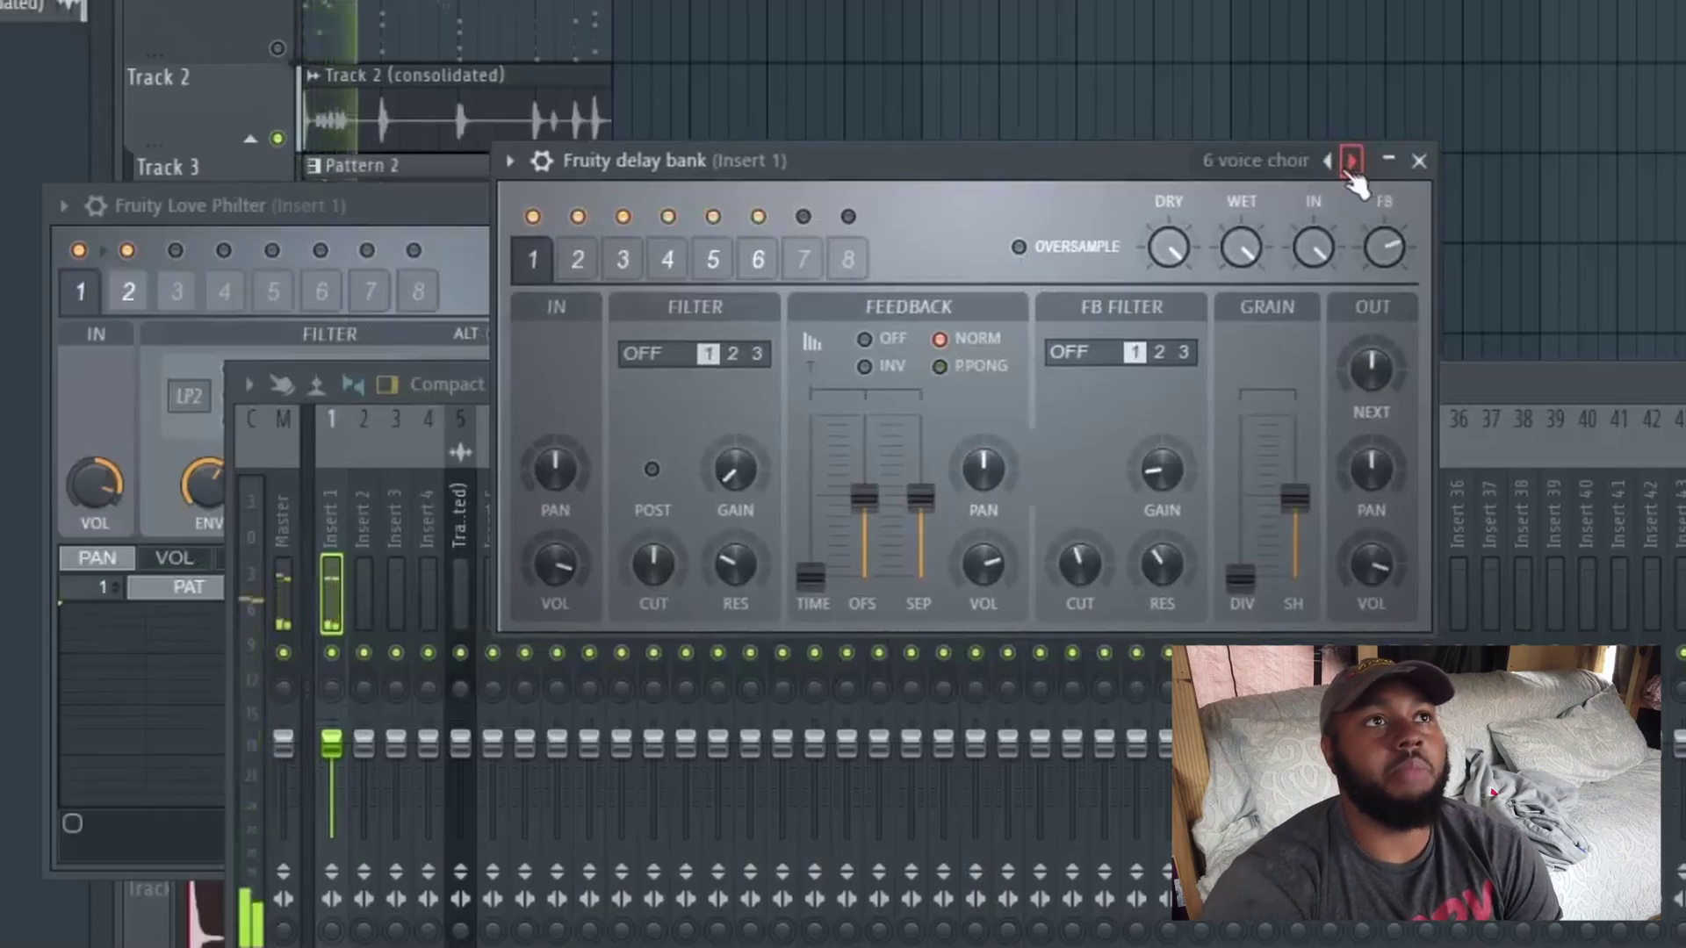
left_click(1351, 161)
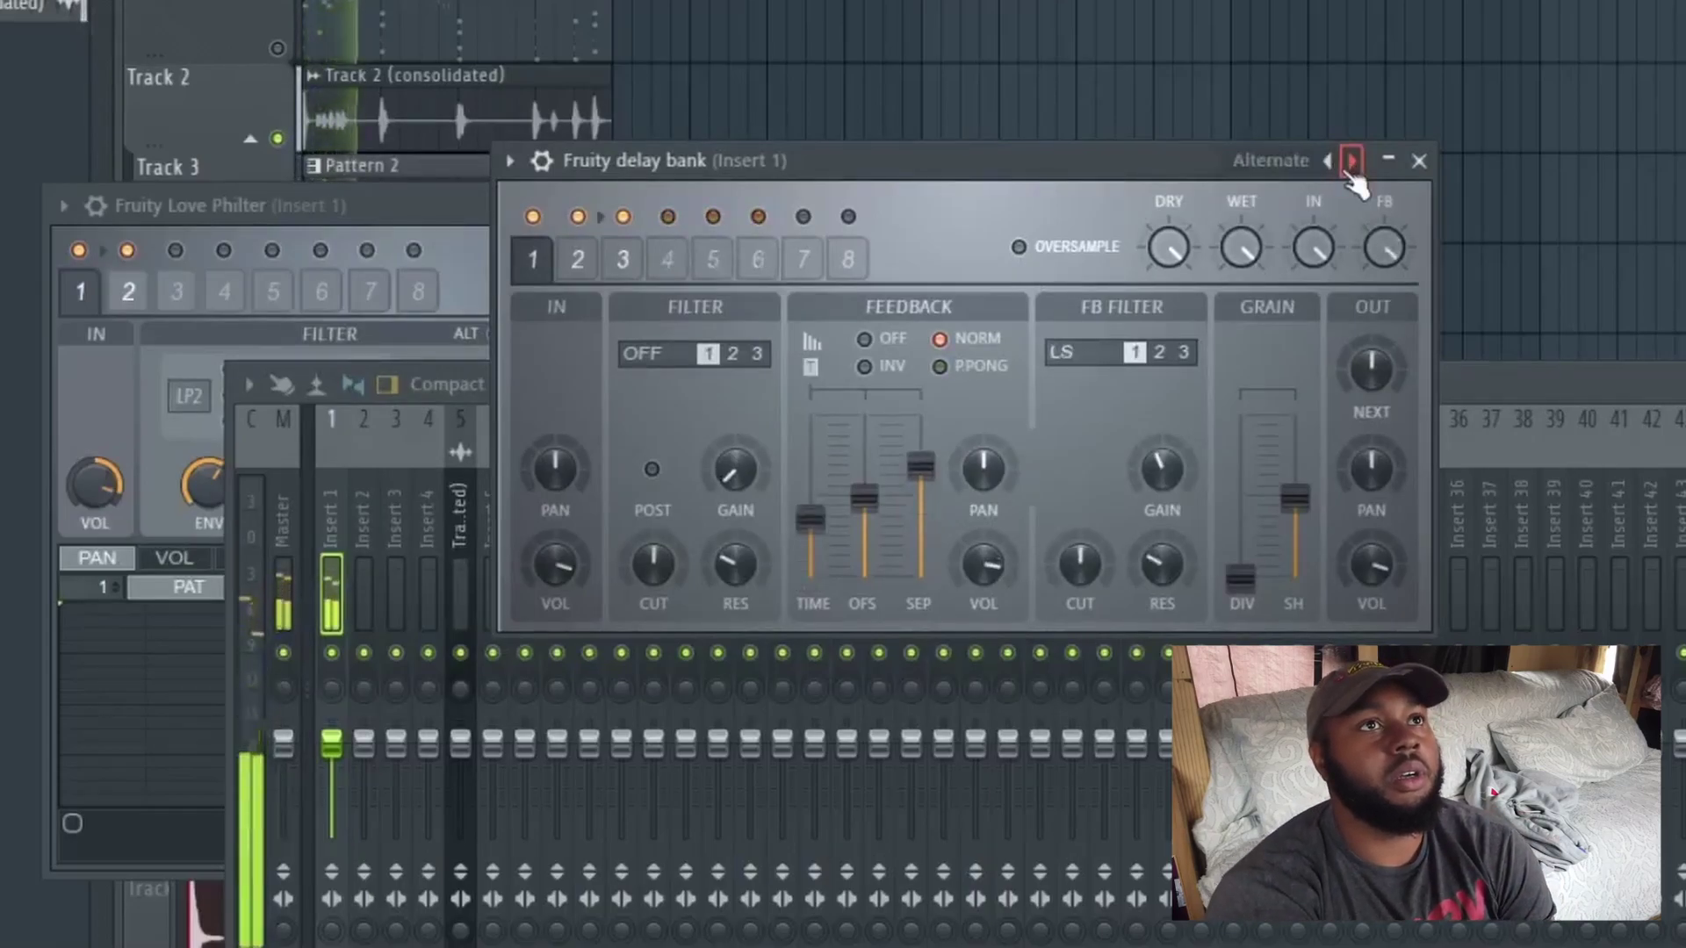
left_click(1352, 161)
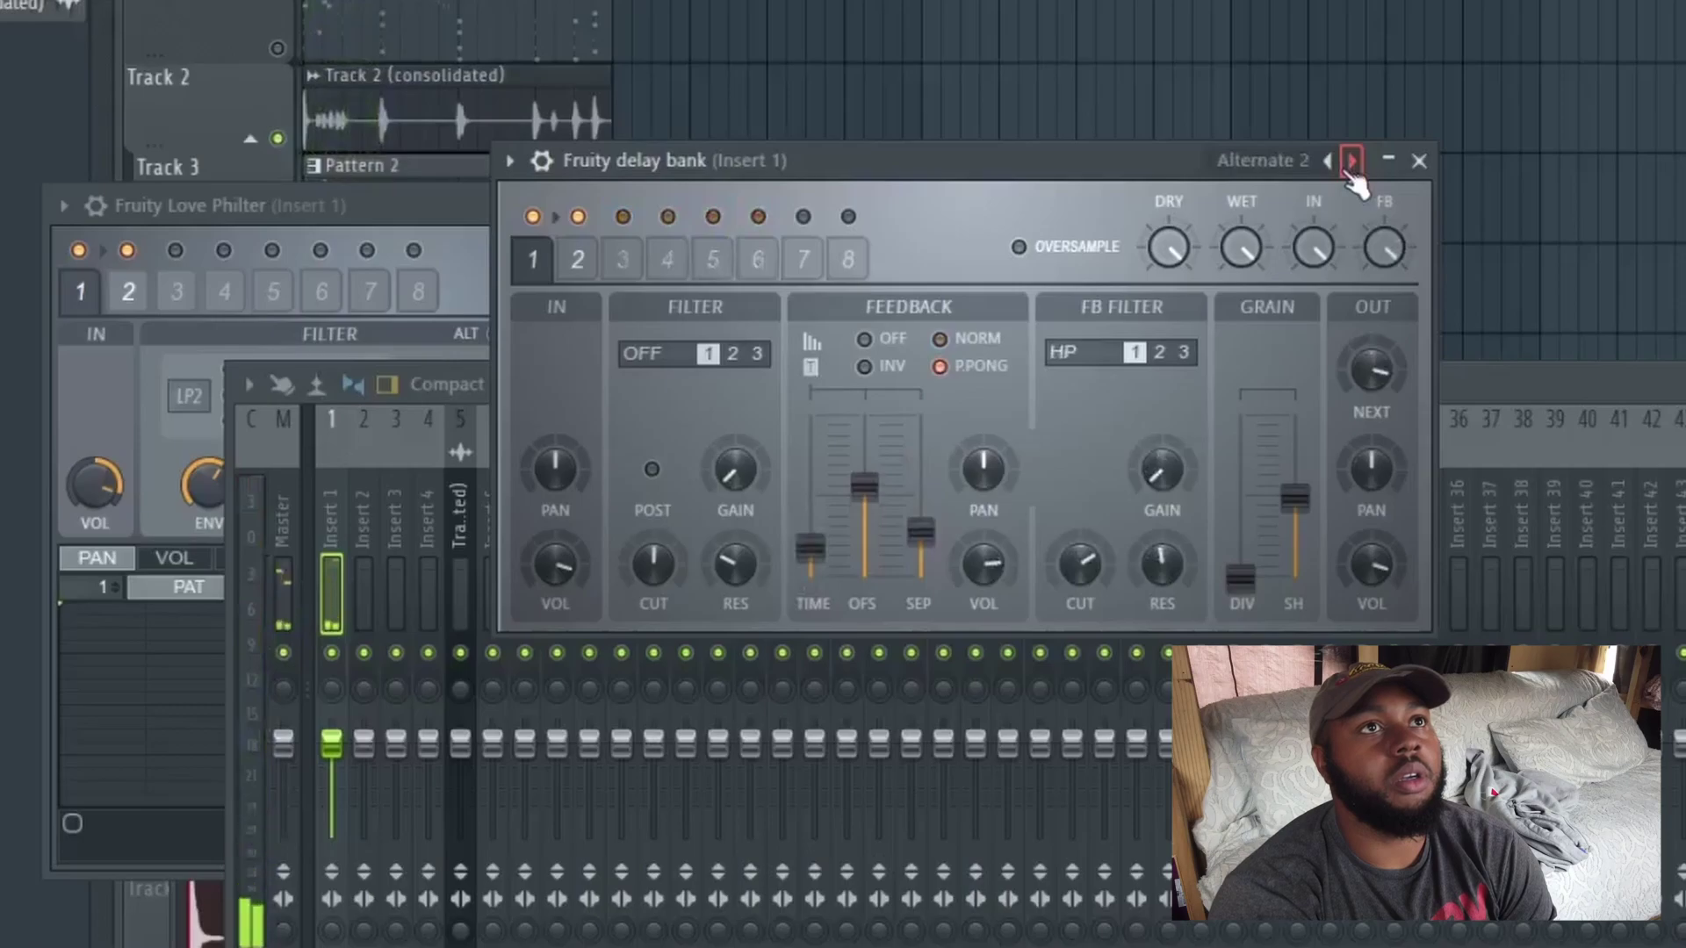
left_click(1351, 161)
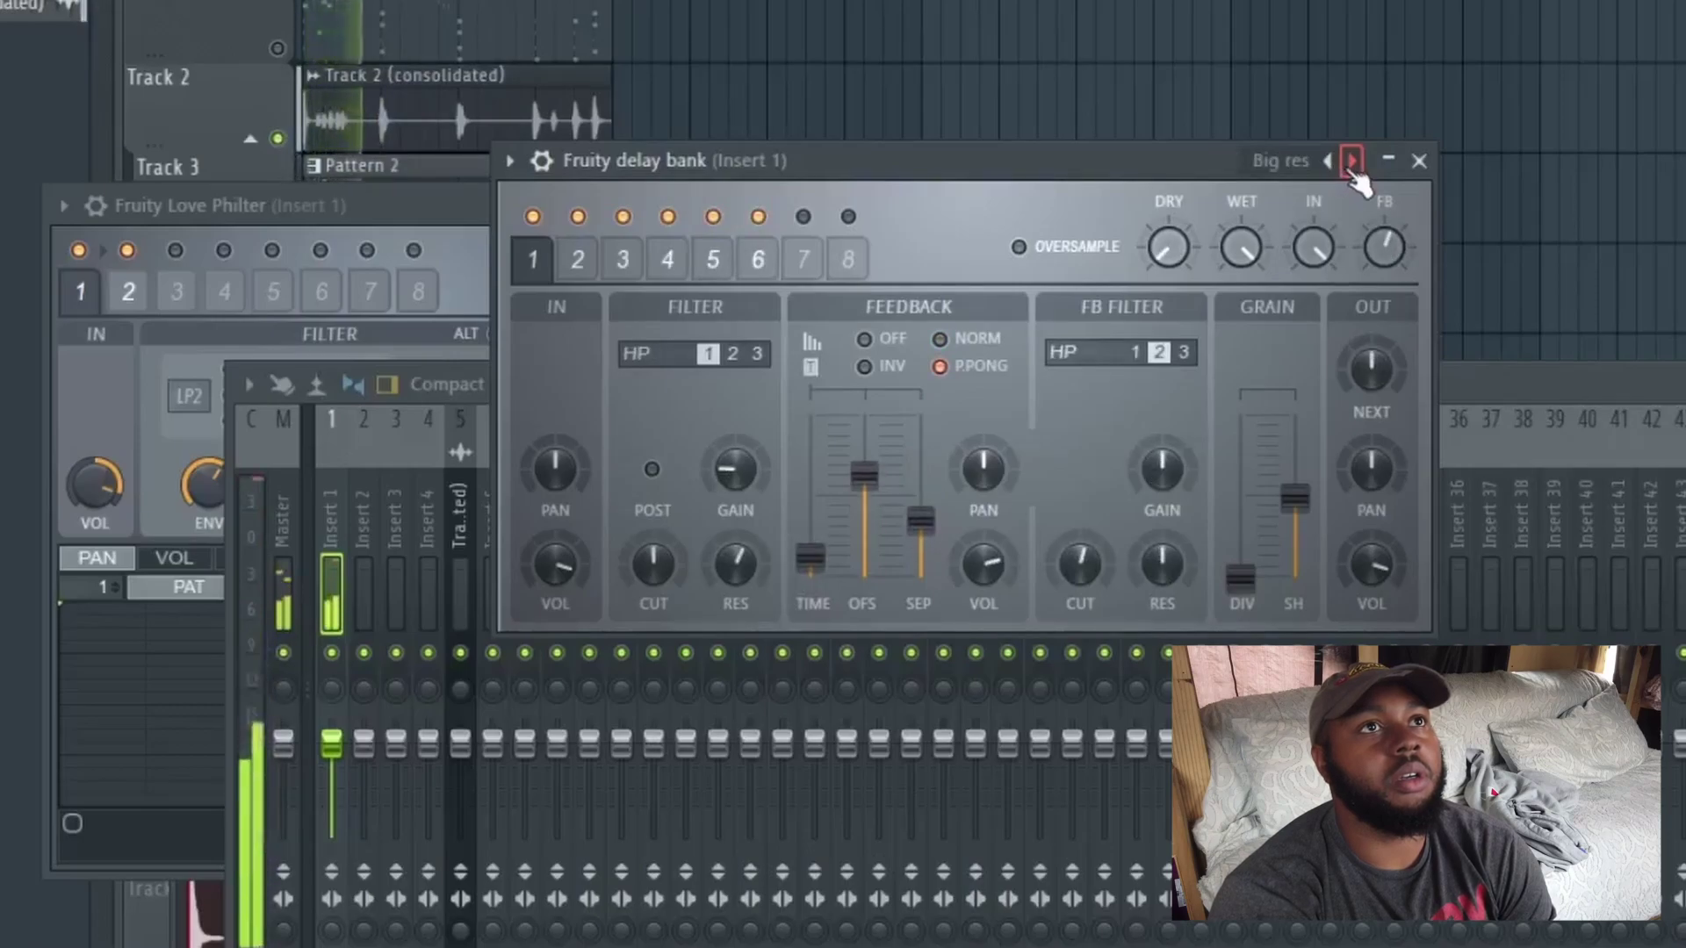
left_click(1351, 161)
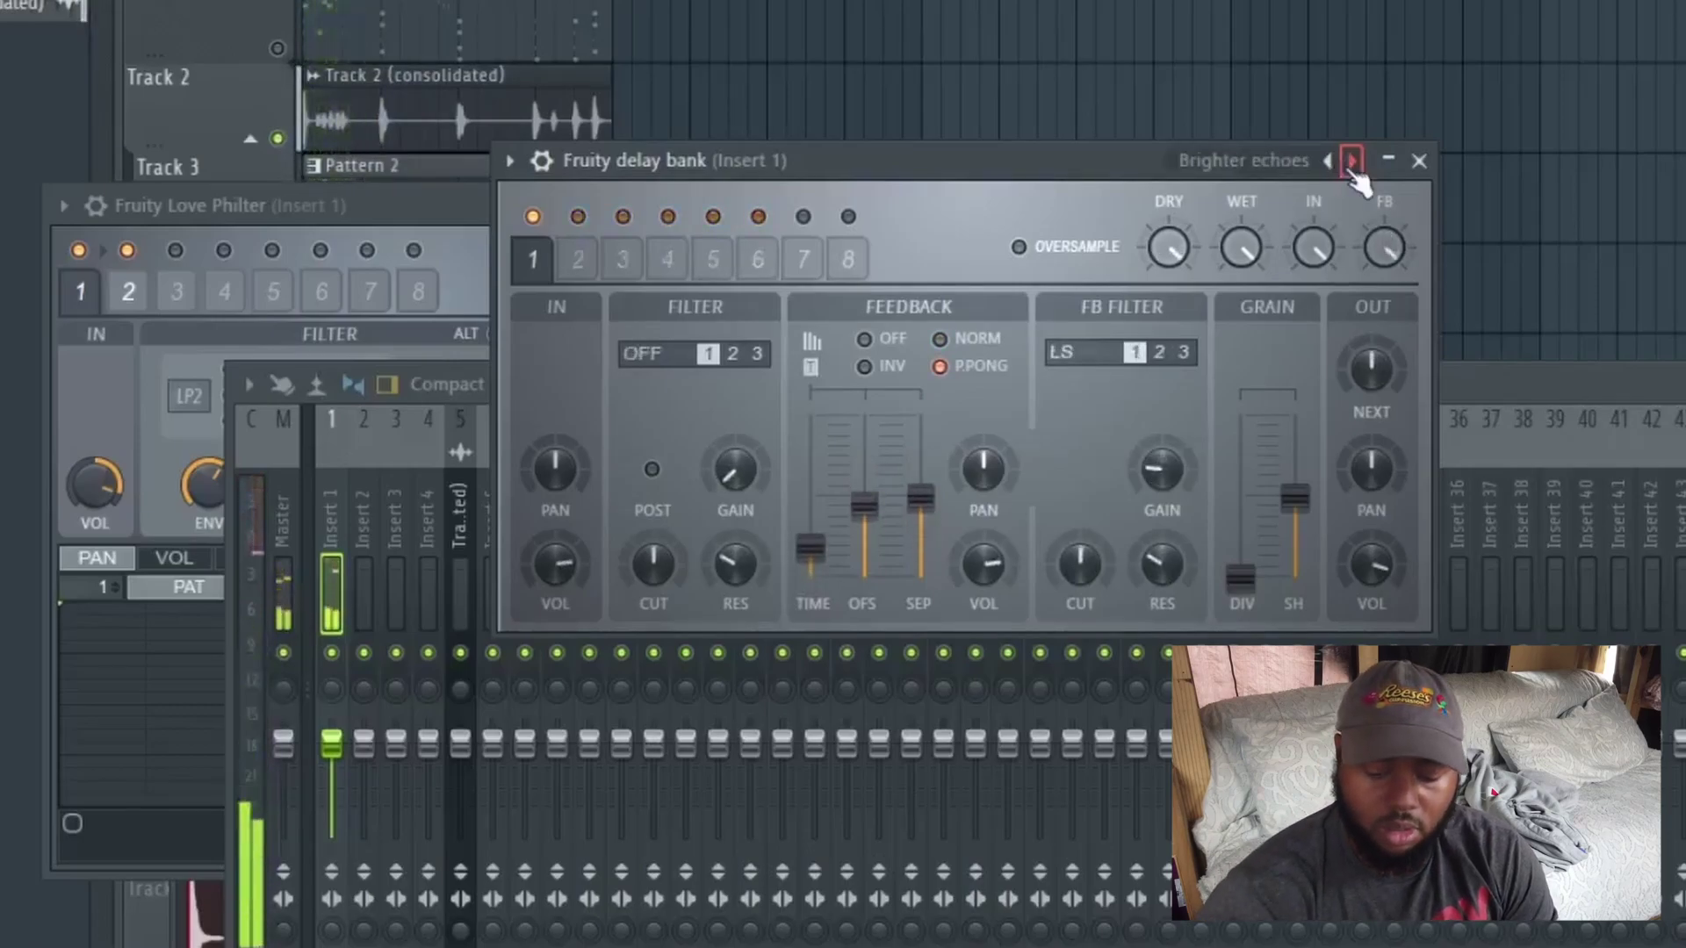
left_click(1351, 161)
left_click(1352, 160)
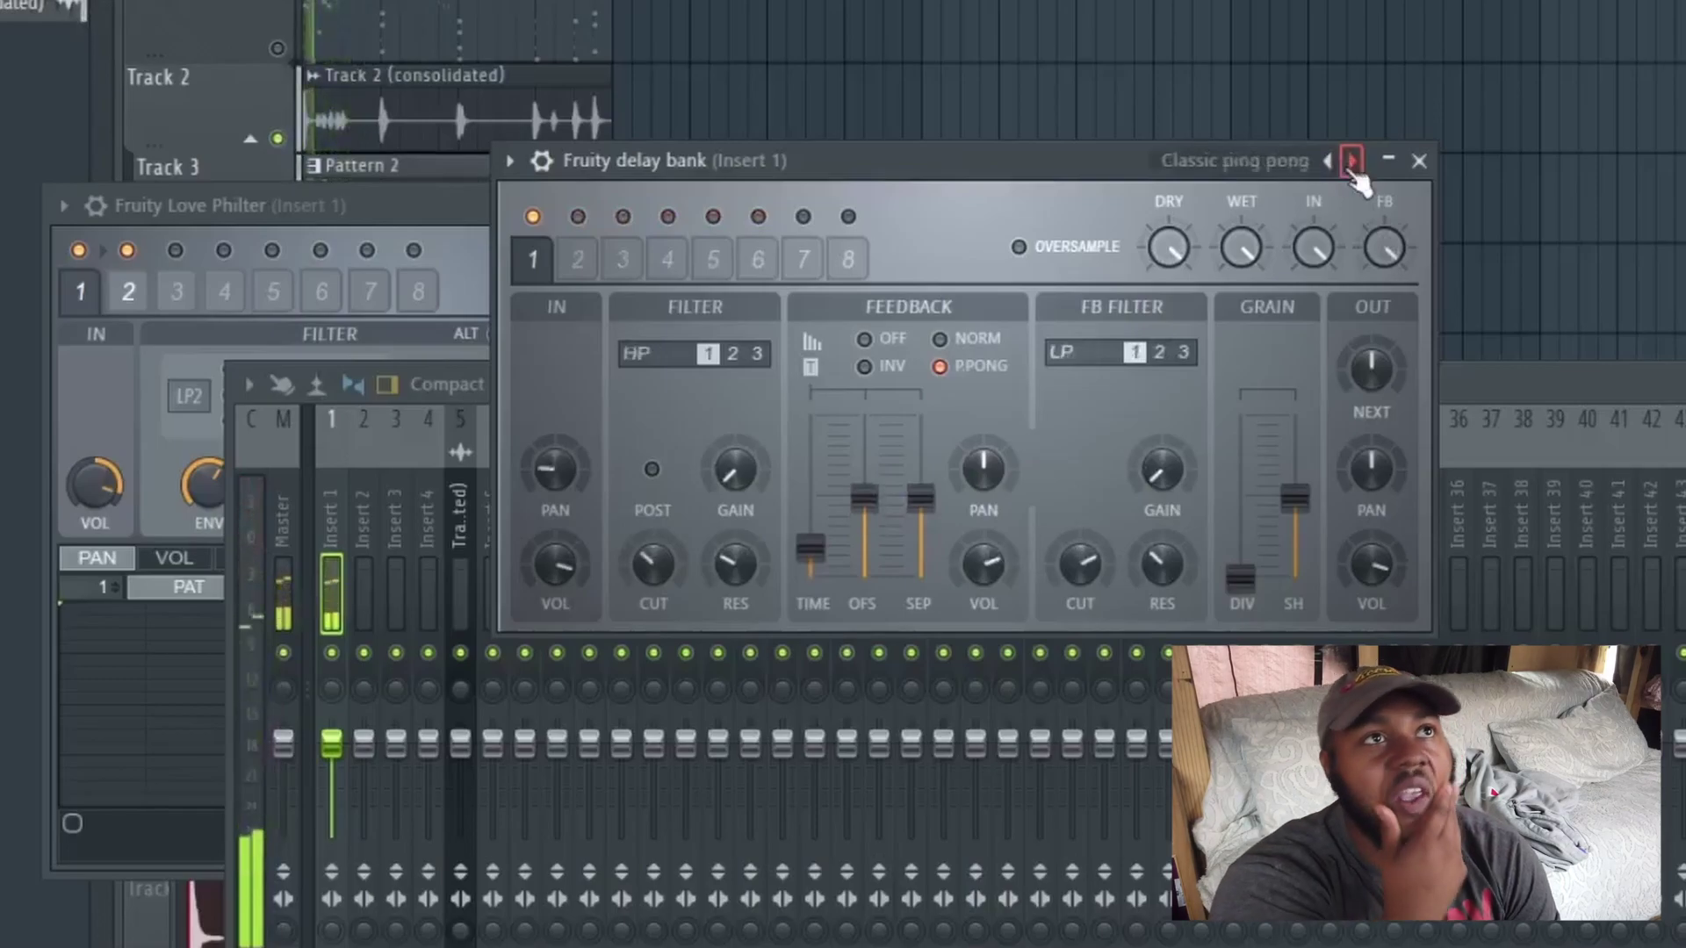
left_click(1352, 160)
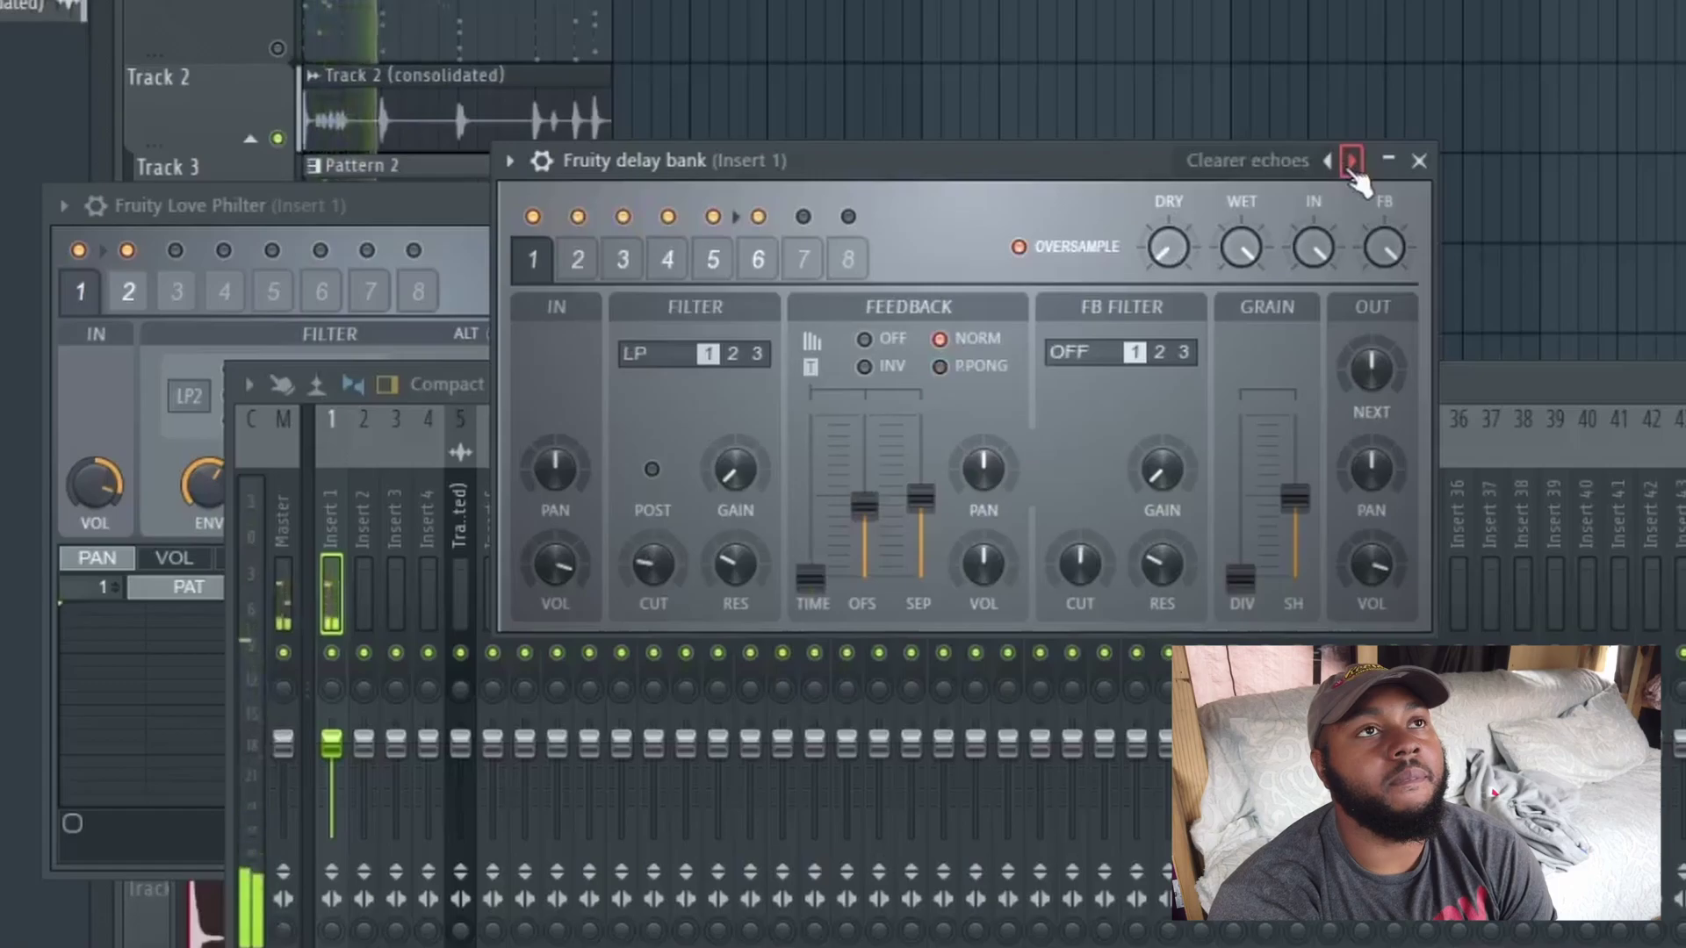
left_click(1351, 160)
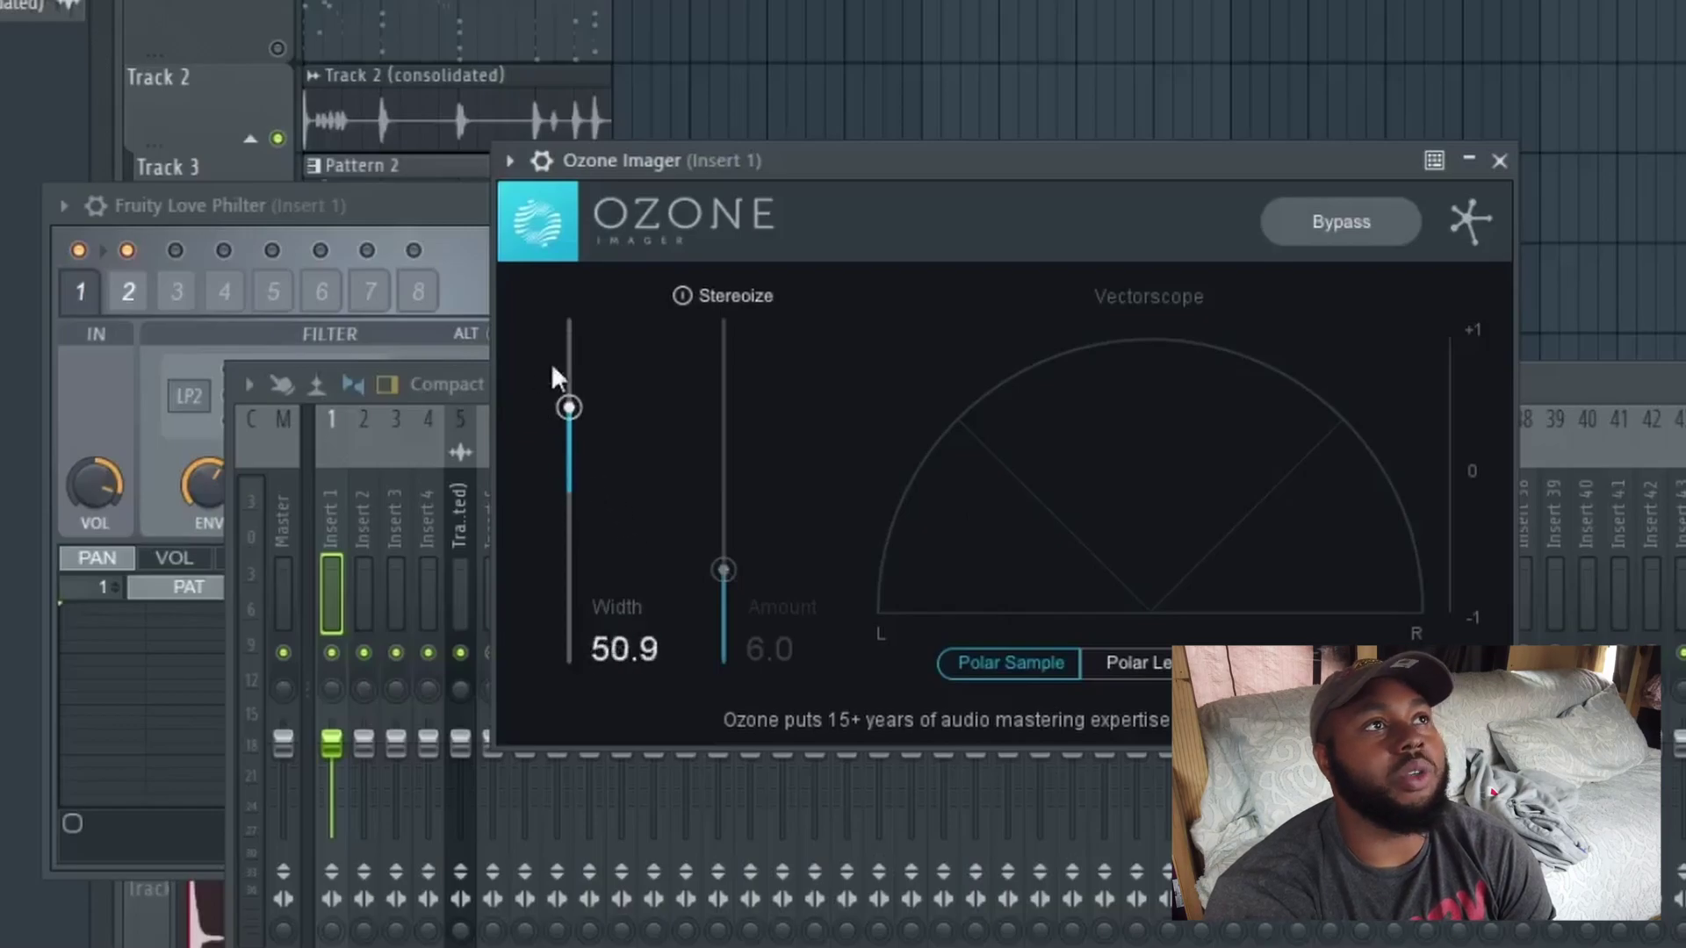
Turn on Stereoize in the Ozone Imager on Insert 1 with an amount of 12.8, listen to it, and close the plugin
left_click(720, 297)
left_click_drag(717, 456, 718, 450)
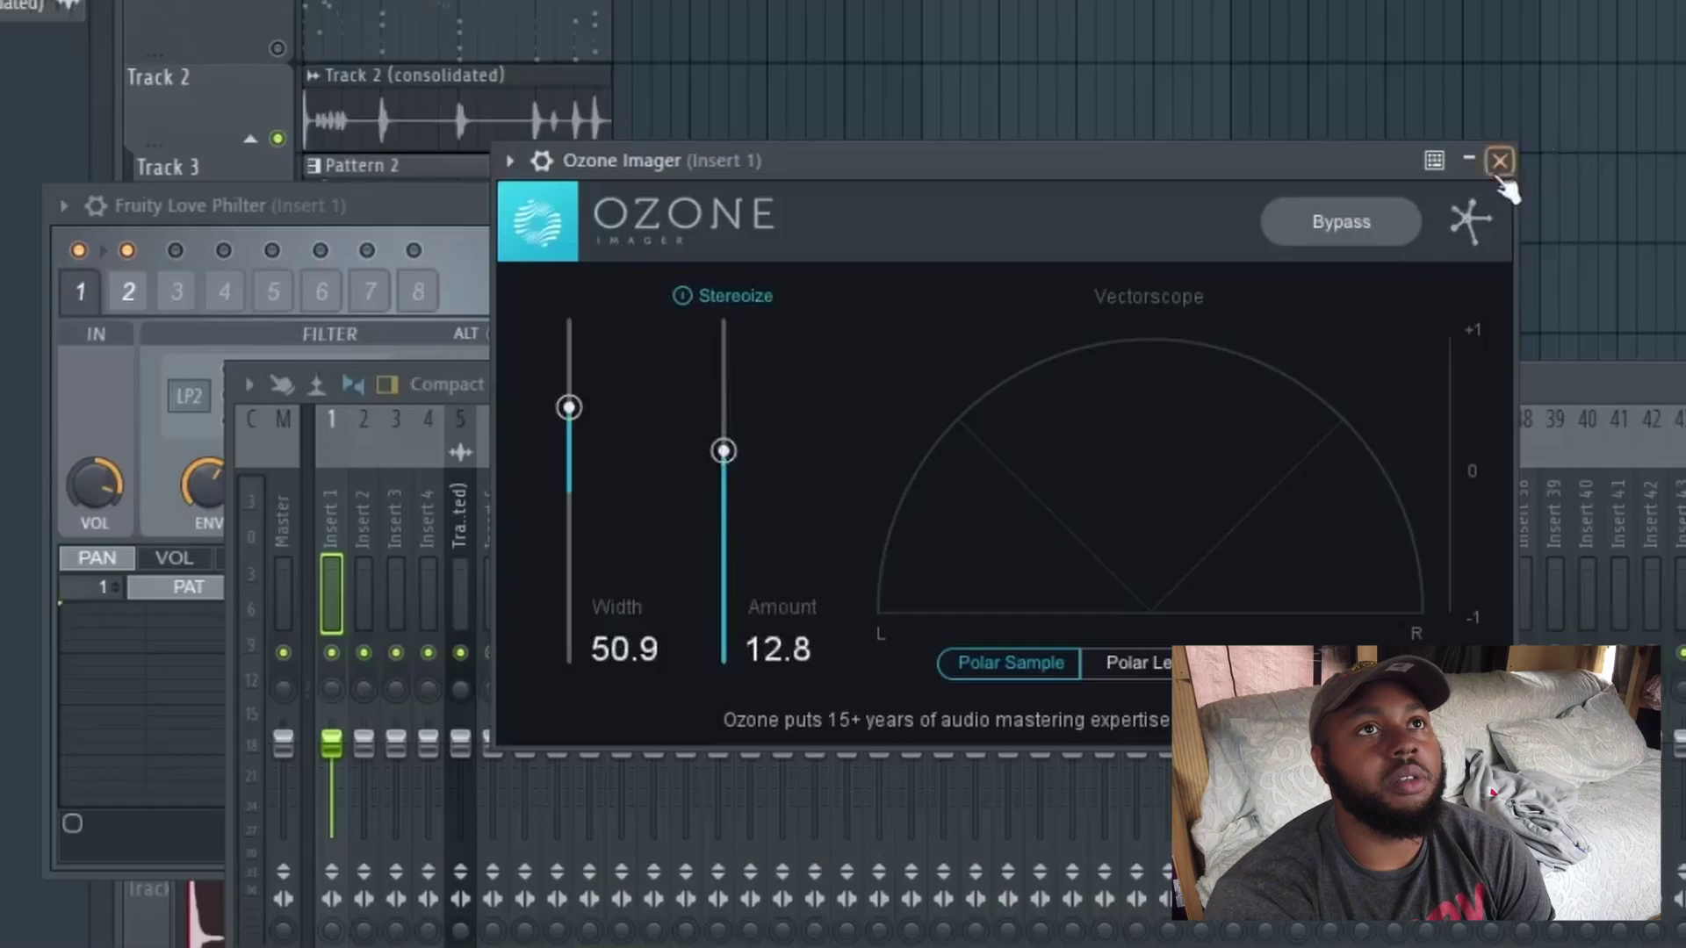
key("space")
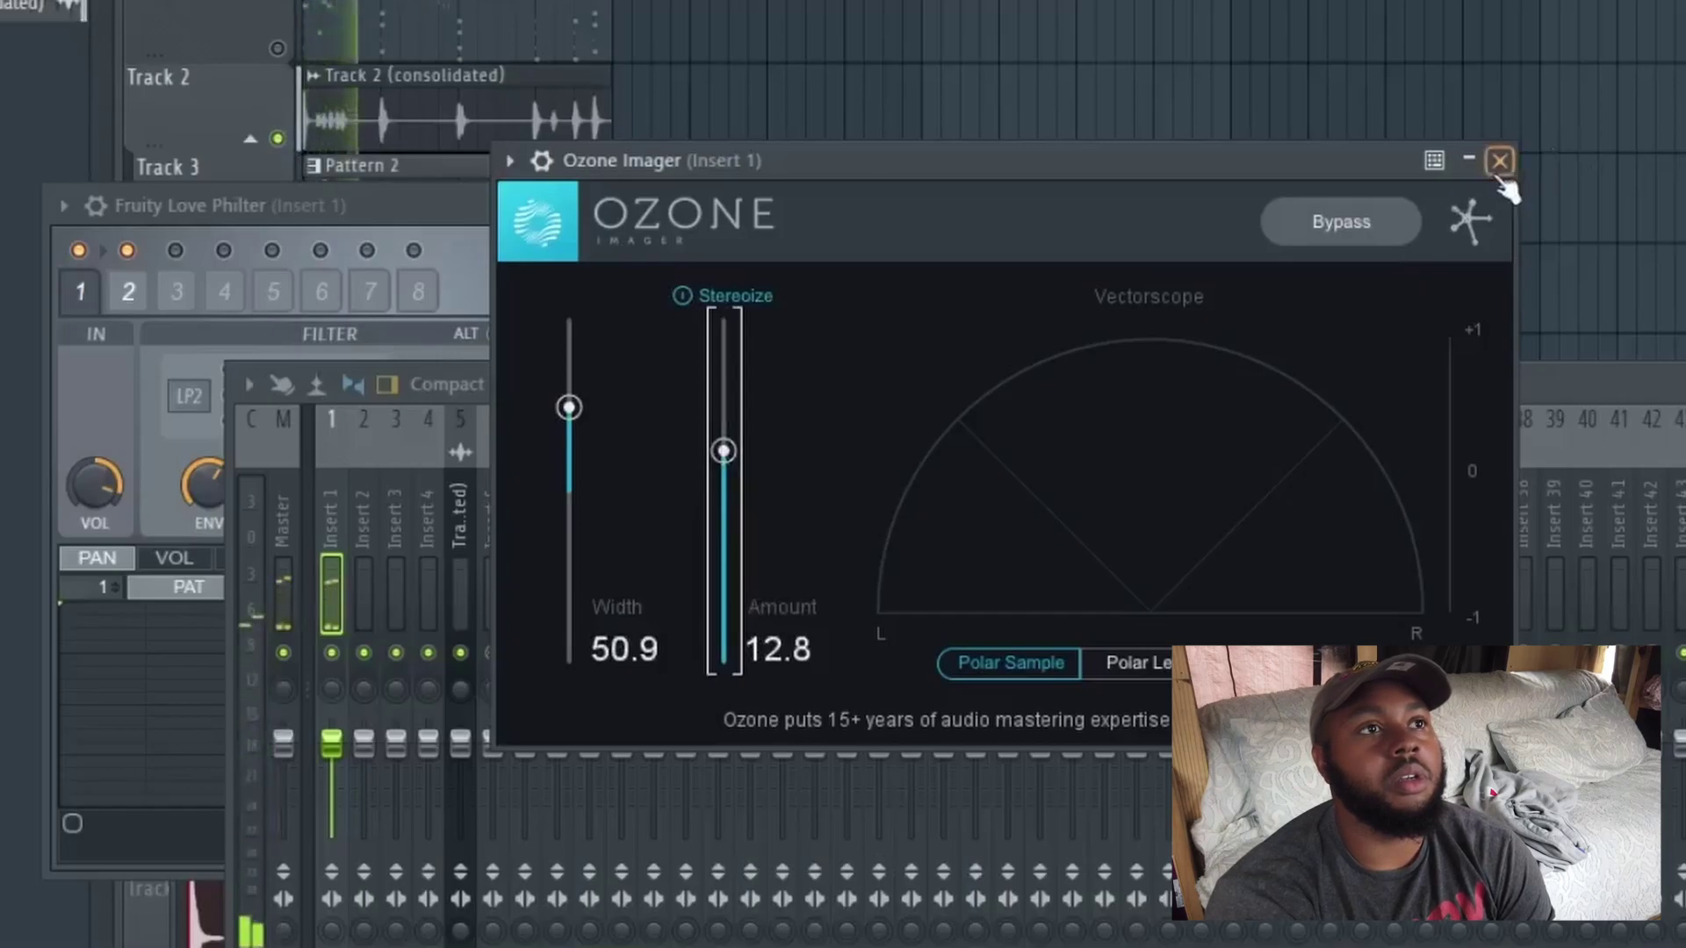
left_click(1499, 160)
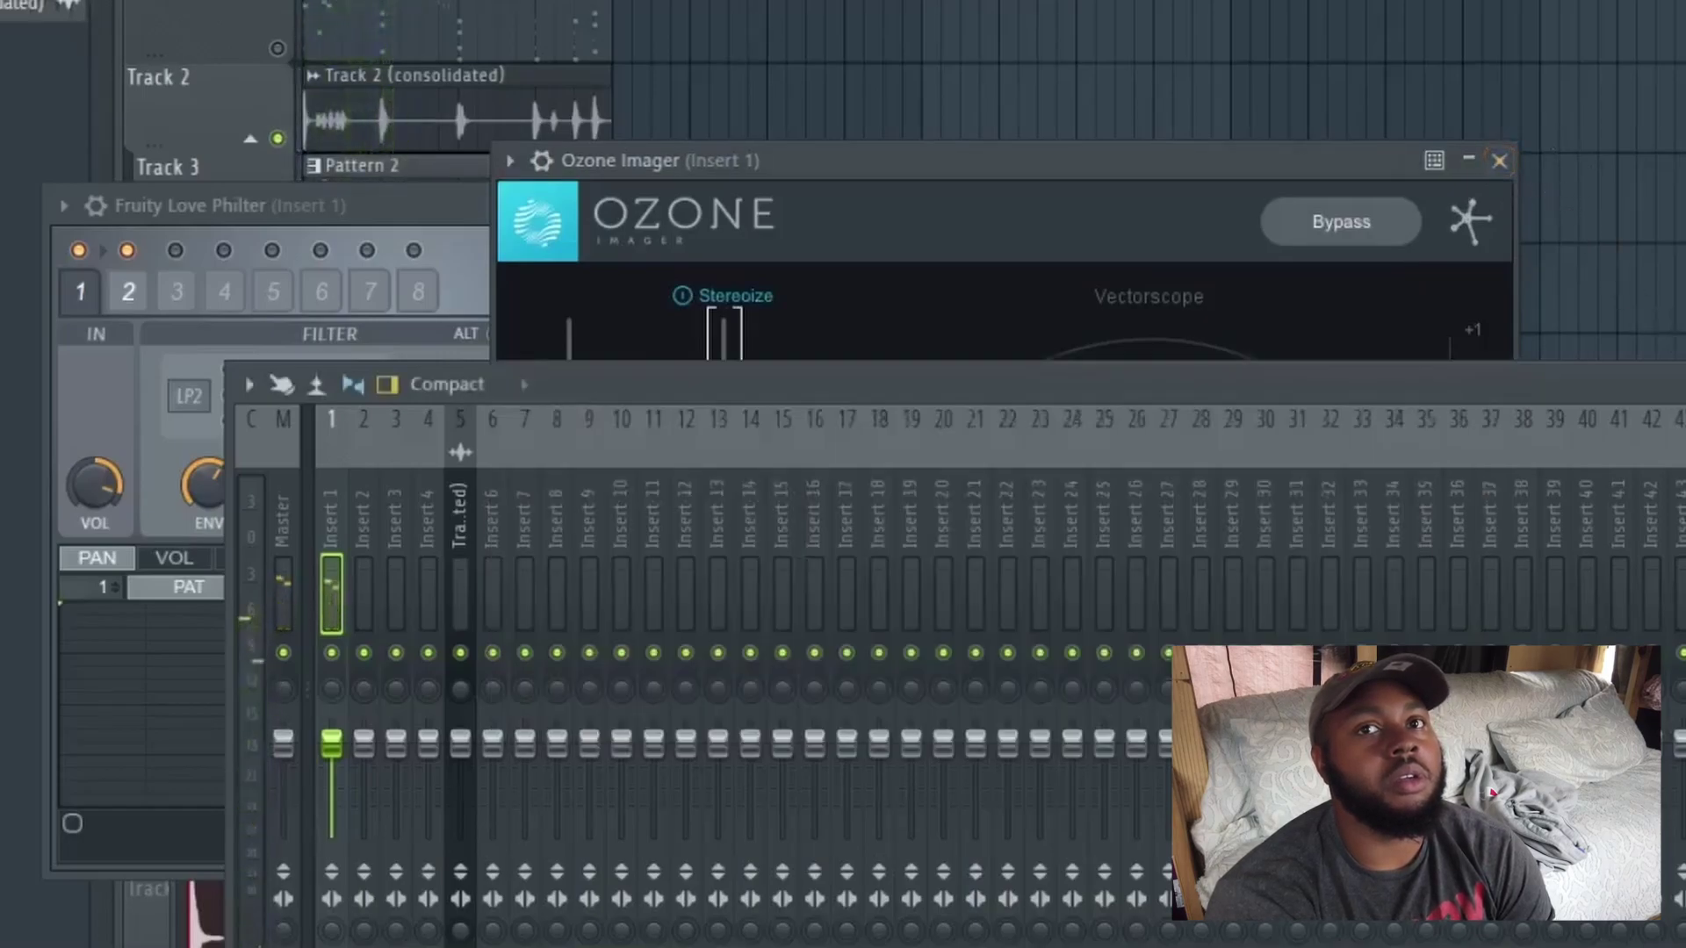
left_click(1037, 178)
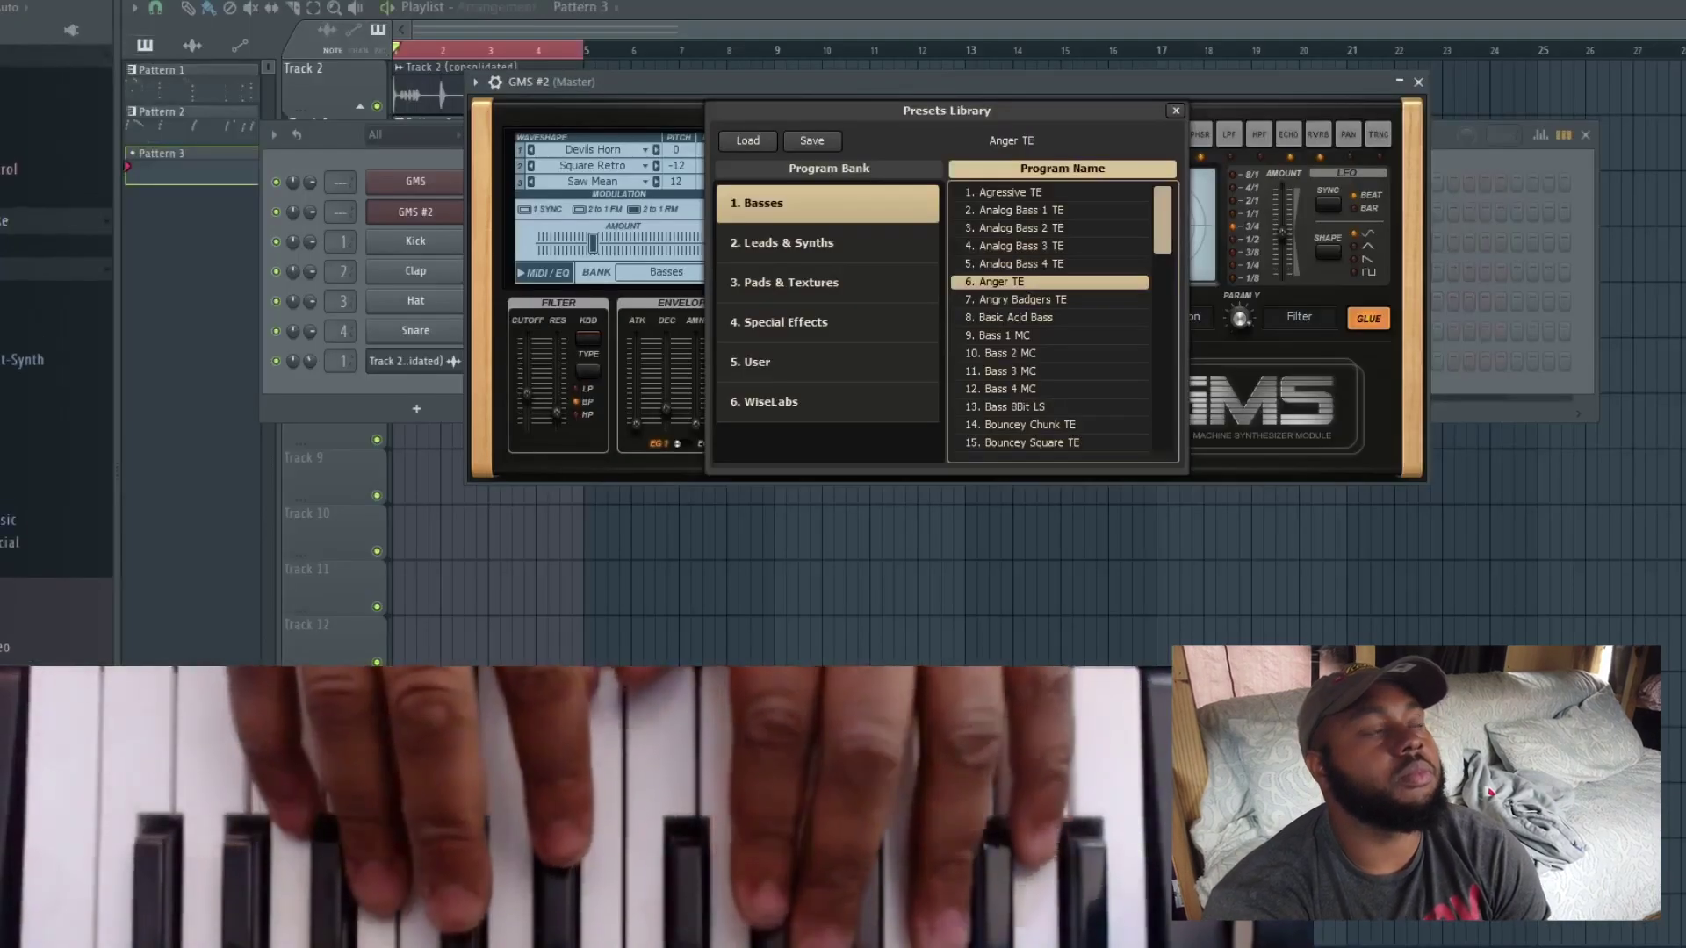
Record a chord part into Pattern 3 with GMS #2 on the Anger TE bass preset, and bring up its main synth view
key("space")
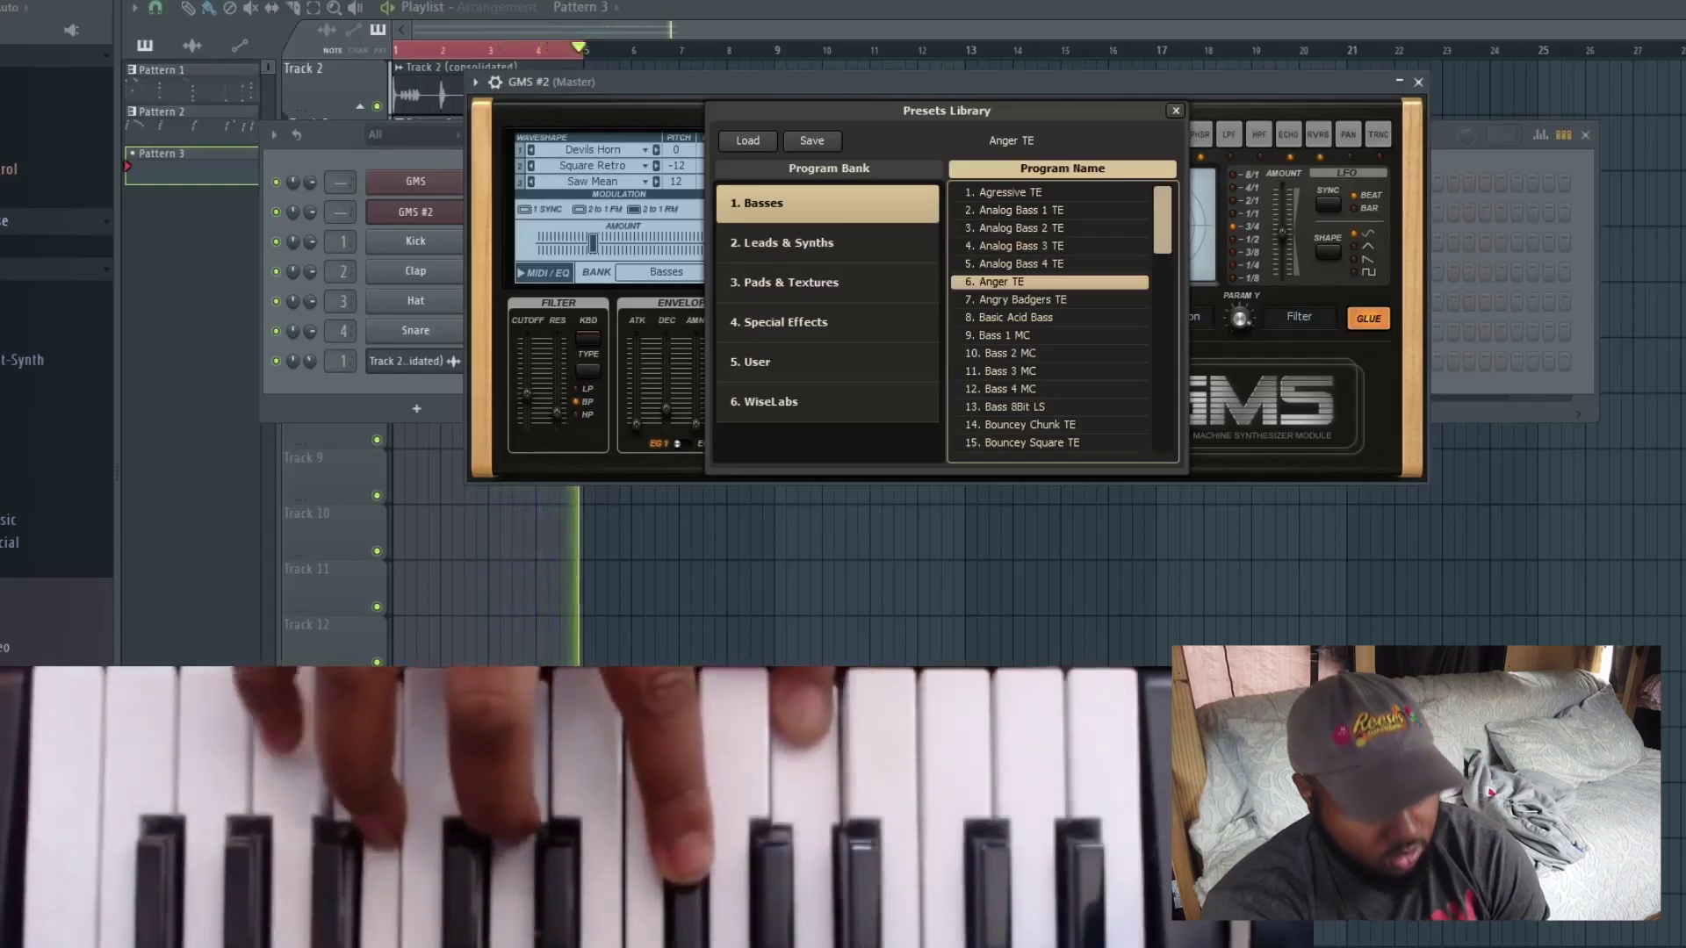
key("space")
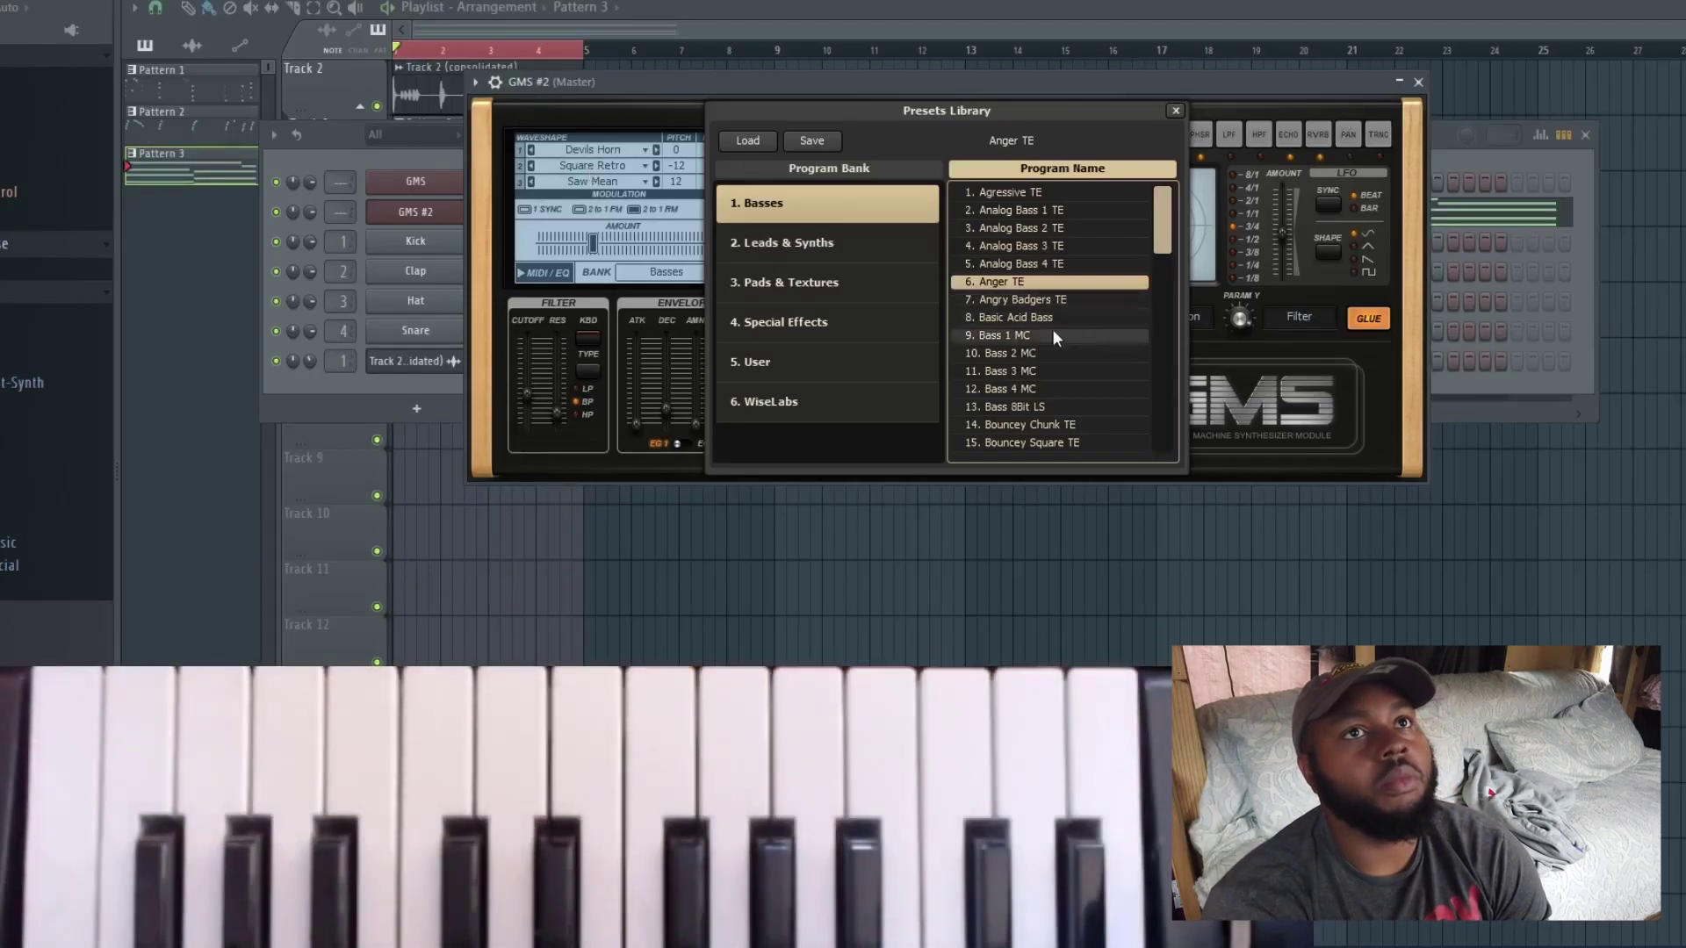
left_click(416, 214)
left_click(415, 214)
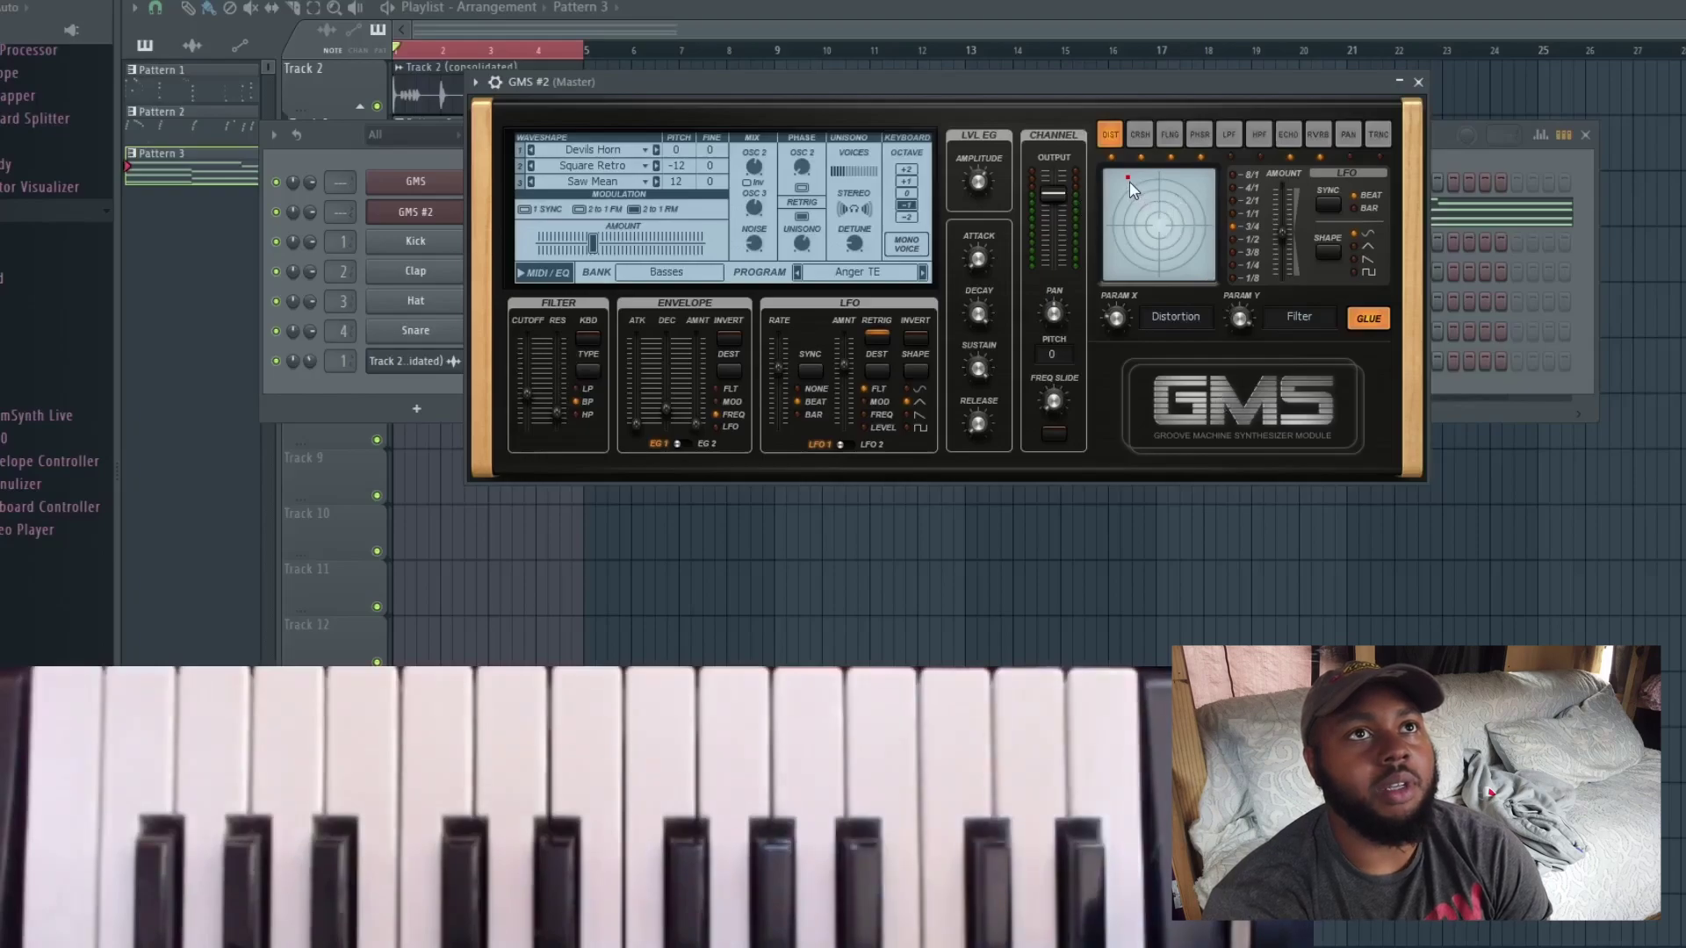
During playback, turn off Glue in GMS #2 and adjust the XY pads of its DIST and CRSH effects
key("space")
left_click_drag(1129, 182, 1140, 240)
left_click(1368, 319)
left_click(1143, 268)
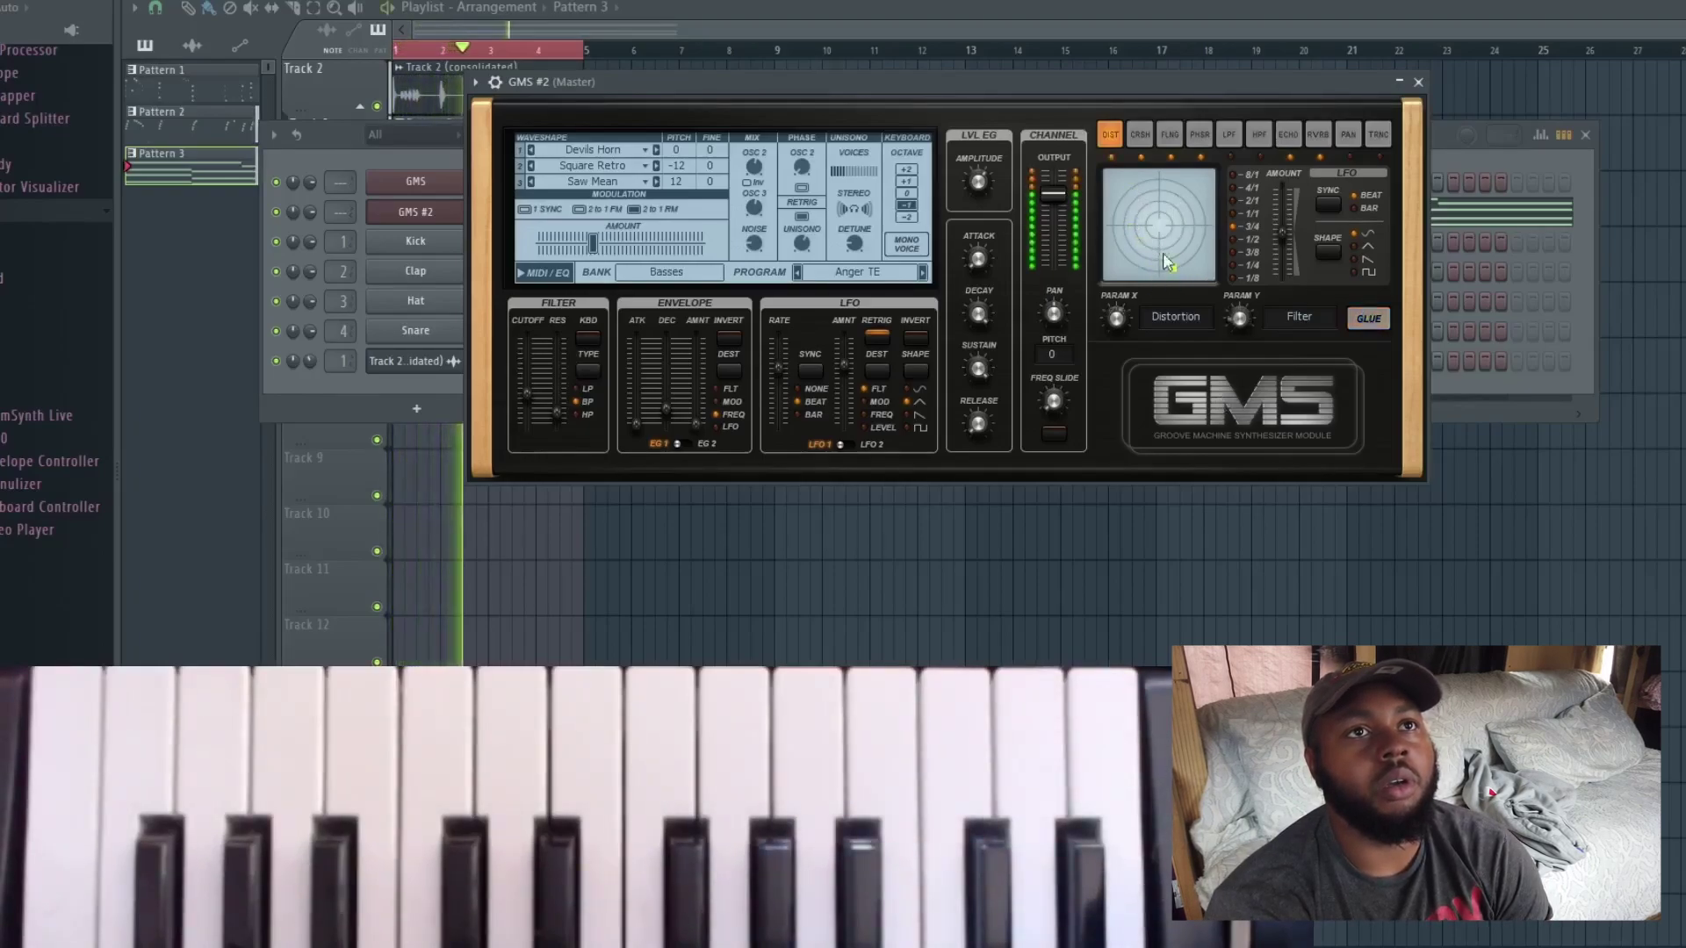
left_click(1119, 182)
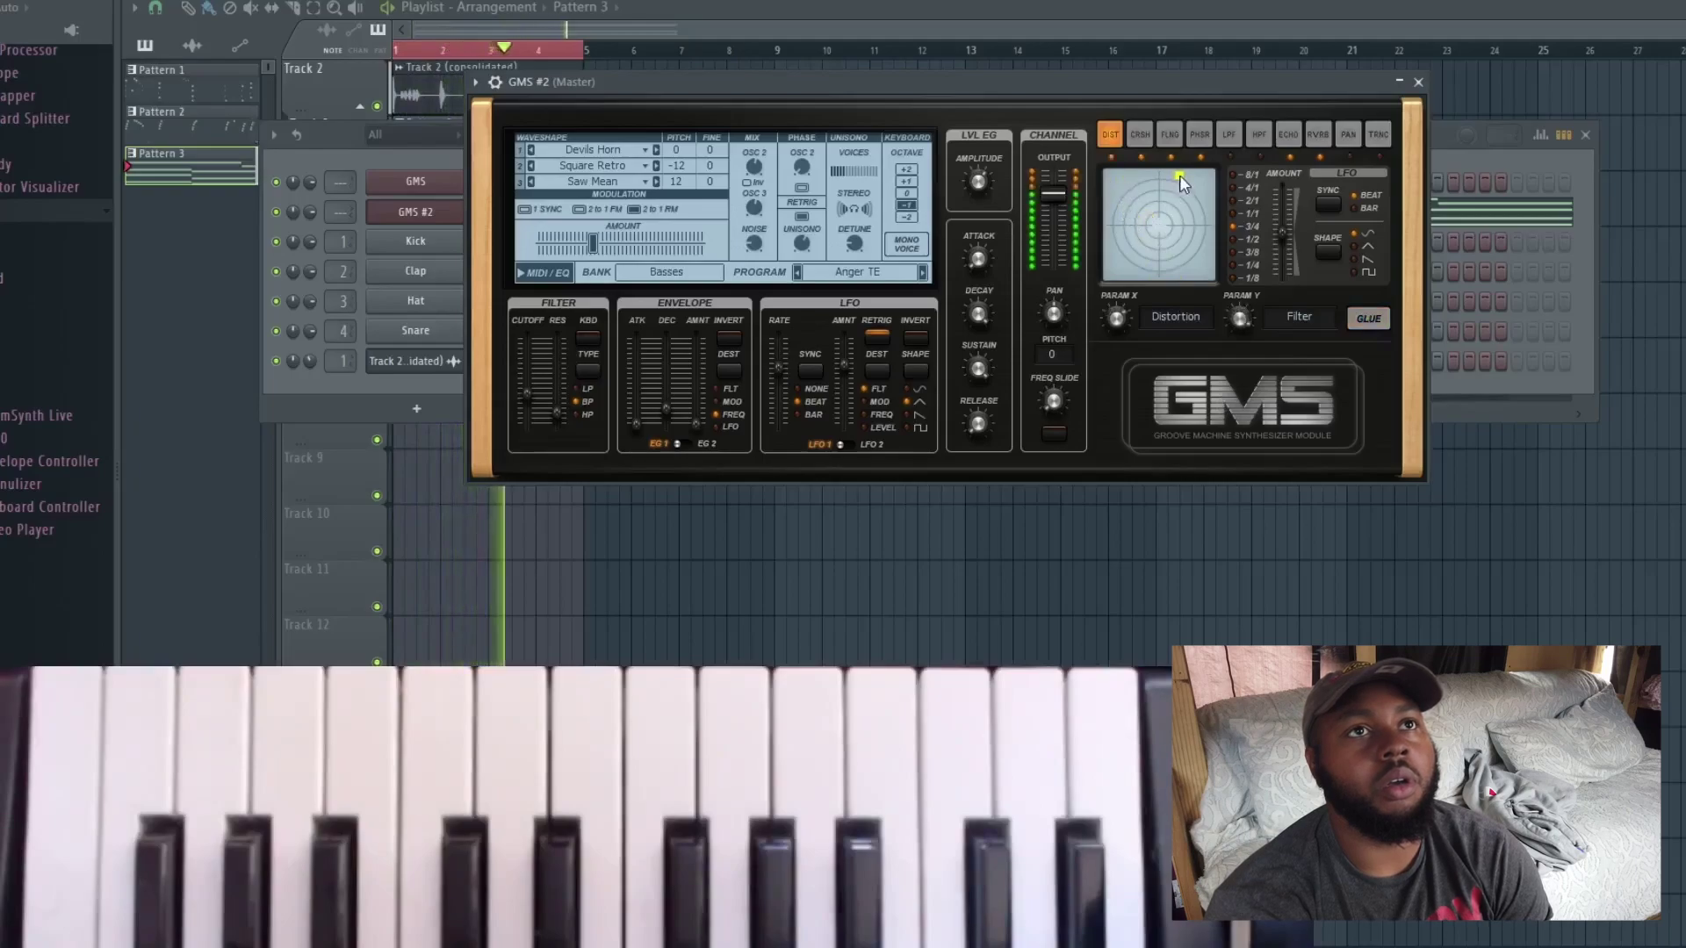
left_click(1140, 235)
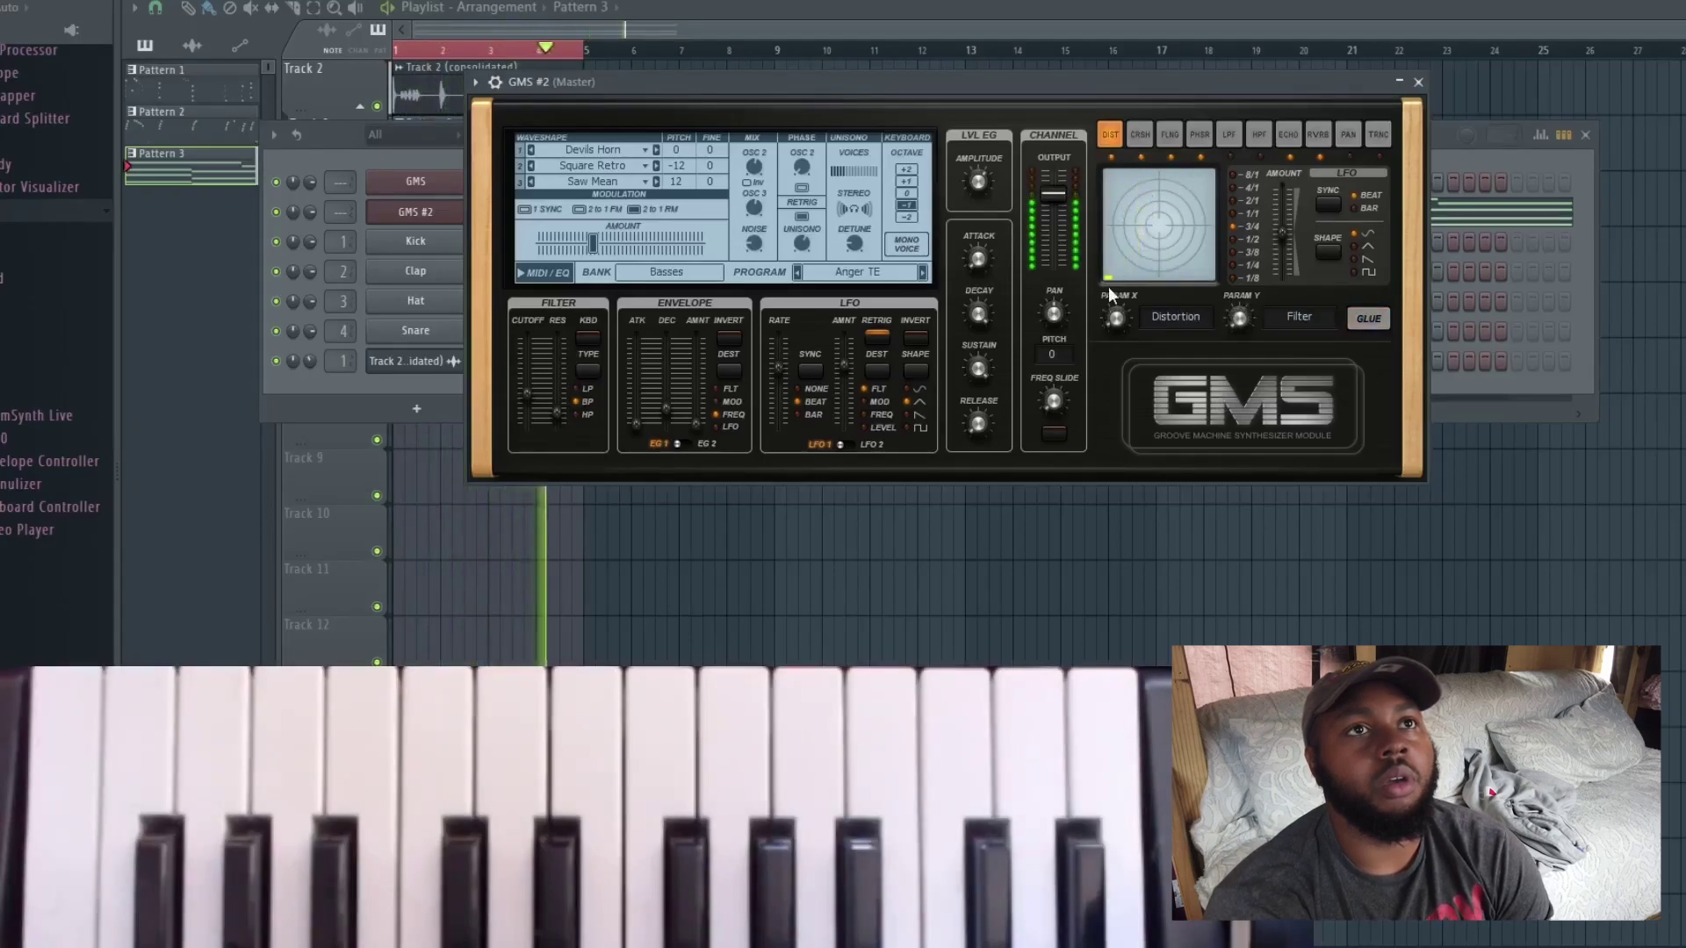
left_click(1139, 134)
left_click(1149, 233)
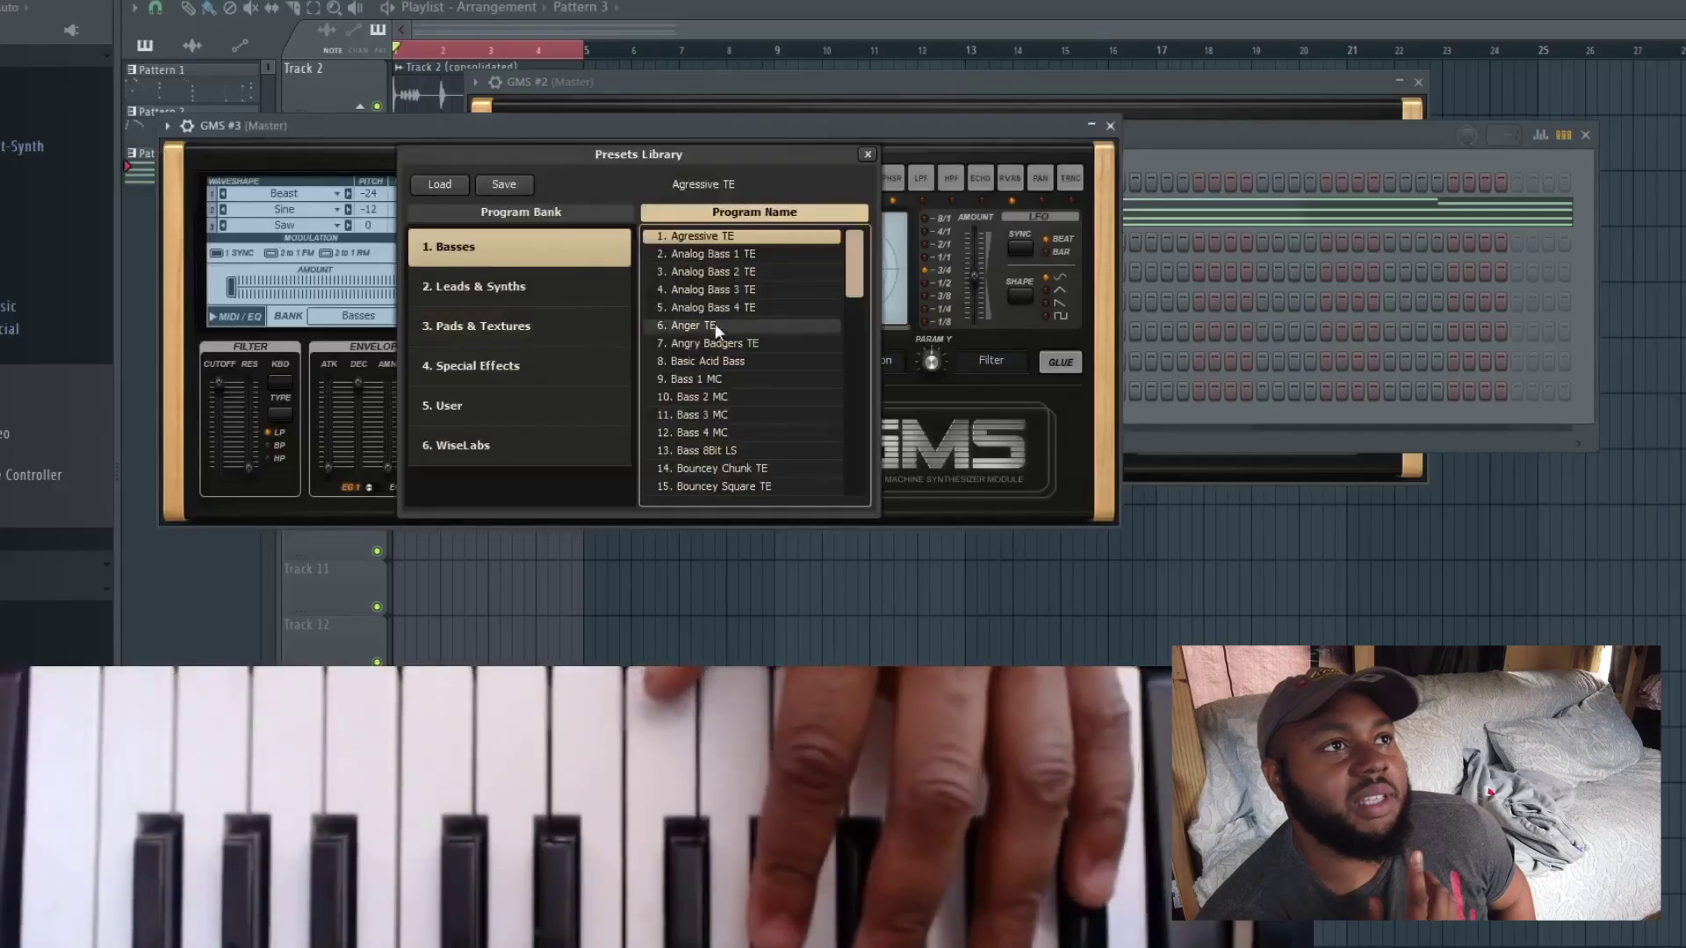
Audition Chunky Bass TE, Diablo TE and Dirty Fish TE from the GMS #3 Basses bank, and load Diablo TE
scroll(720, 343, "down", 2)
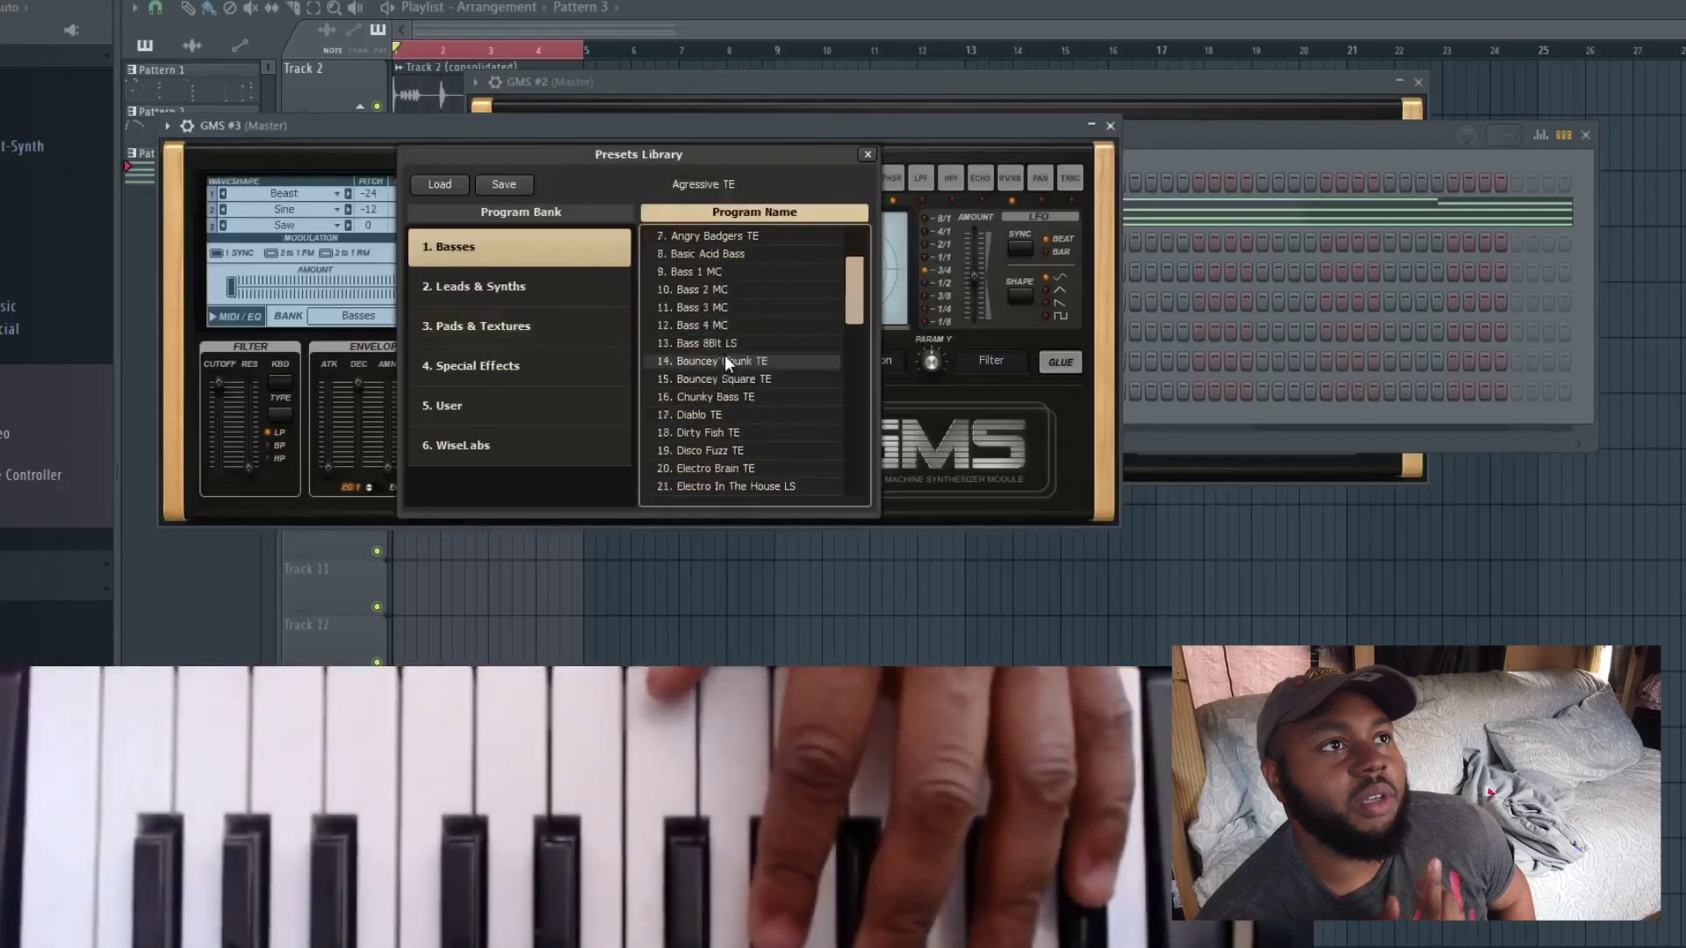
scroll(721, 364, "down", 2)
left_click(724, 307)
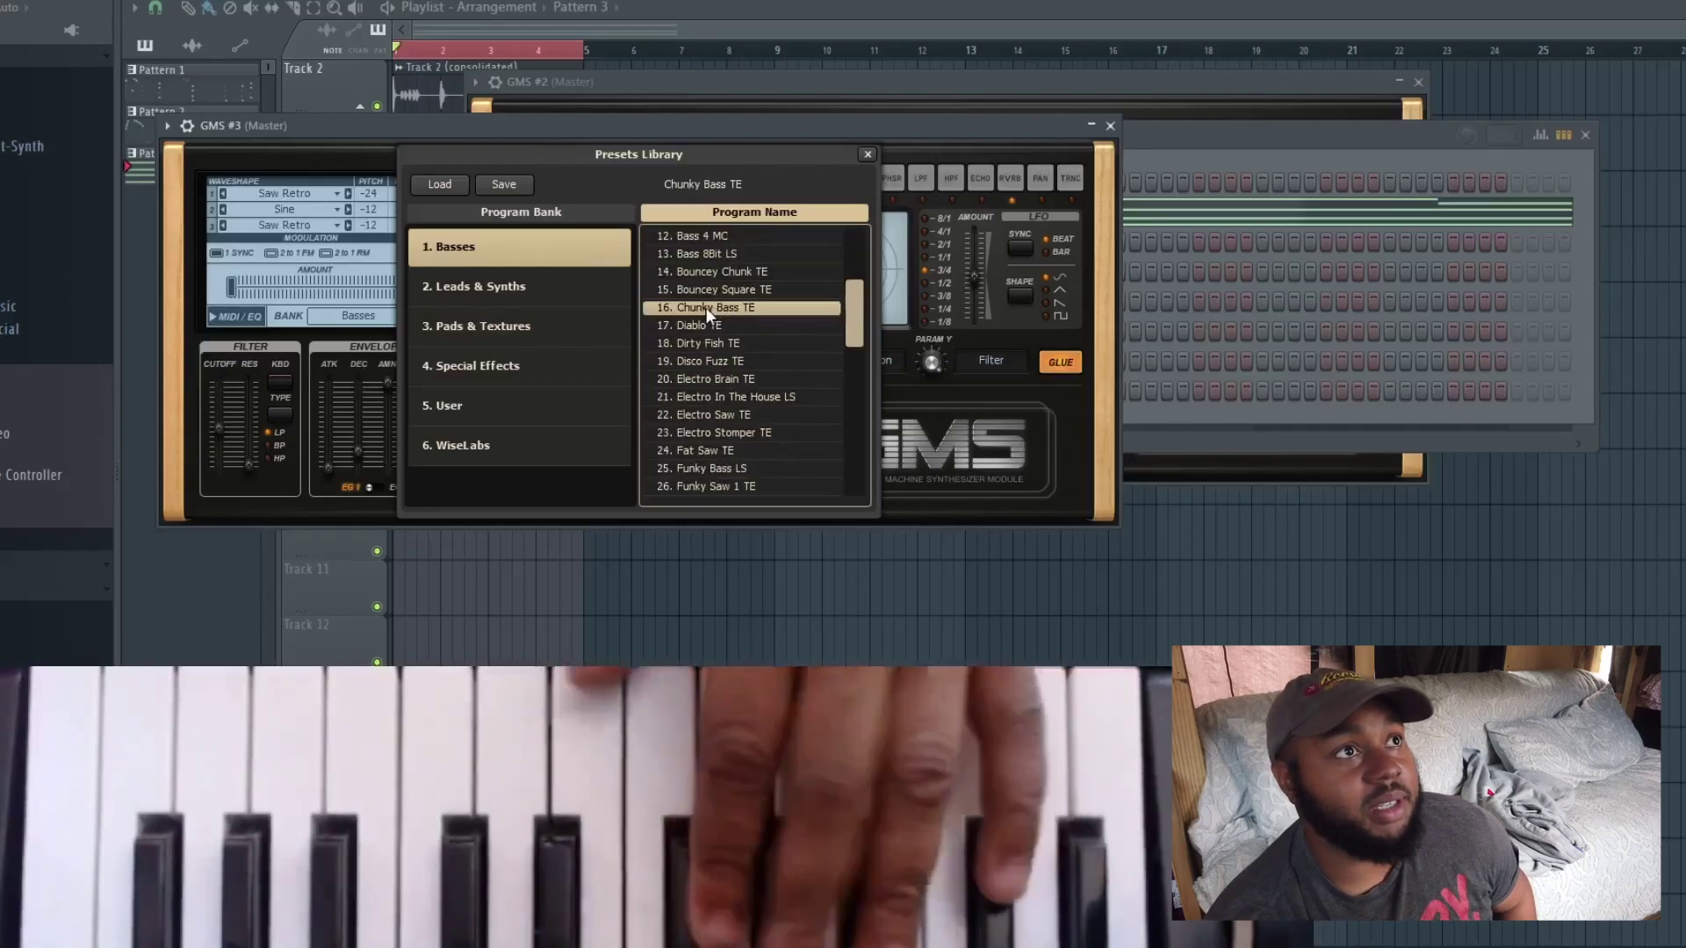
left_click(706, 327)
left_click(716, 344)
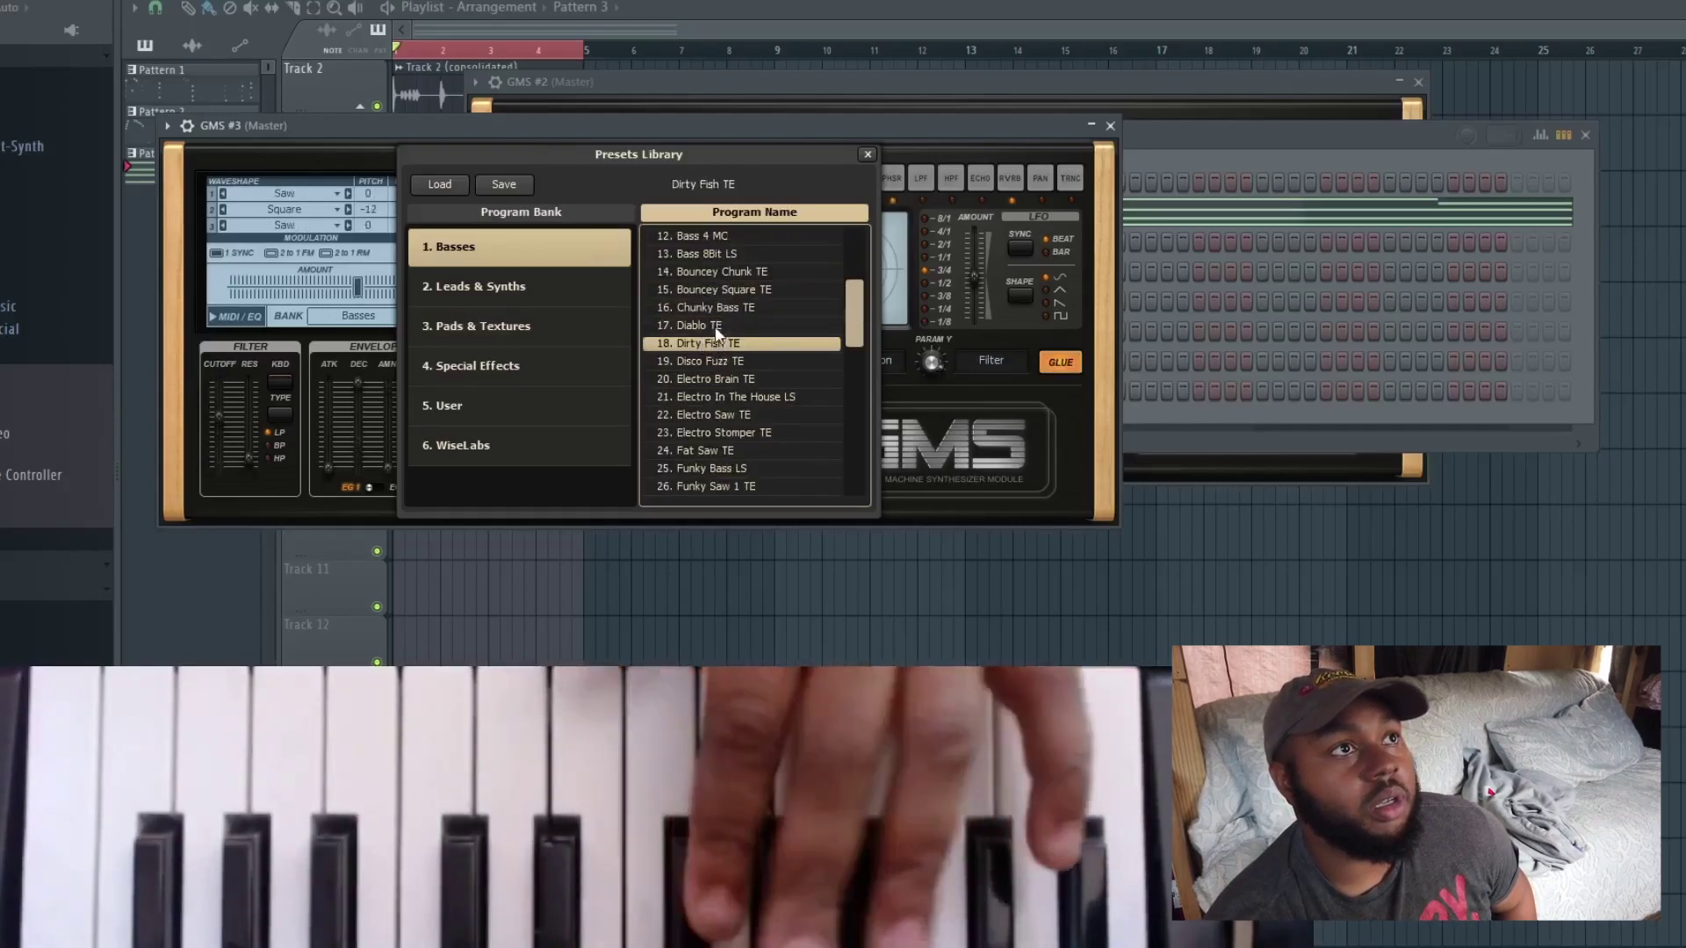
left_click(714, 325)
scroll(692, 423, "down", 1)
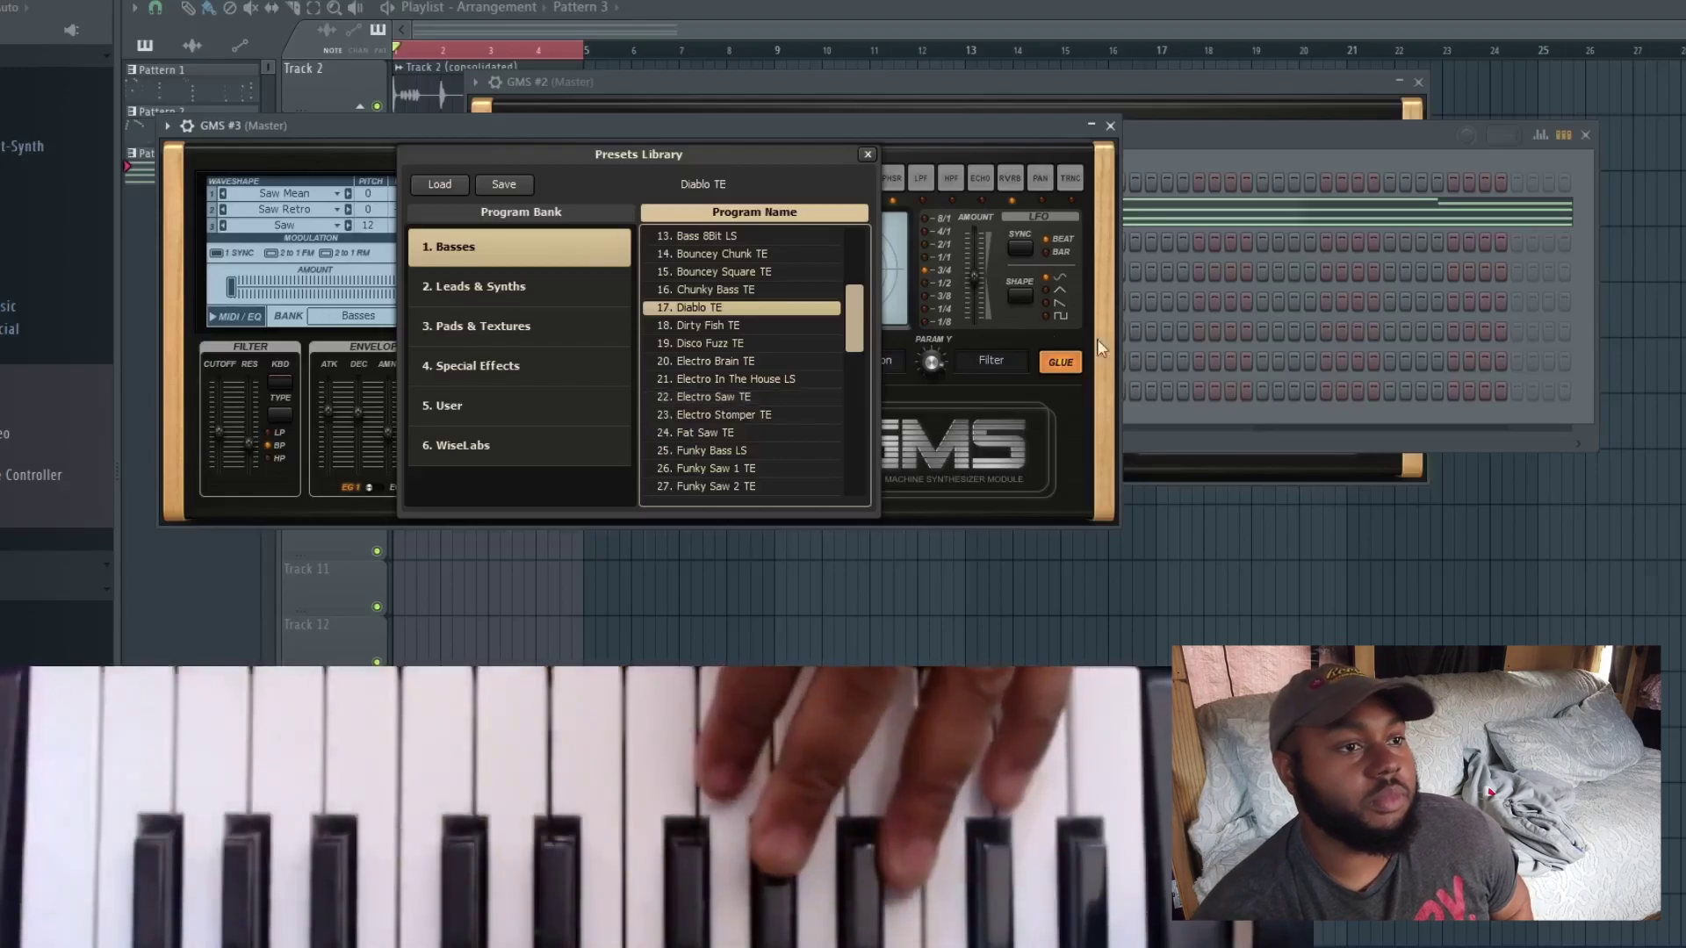
Copy the chord notes from the GMS #2 channel into GMS #3 in Pattern 3 and play them together
left_click(1223, 138)
right_click(454, 220)
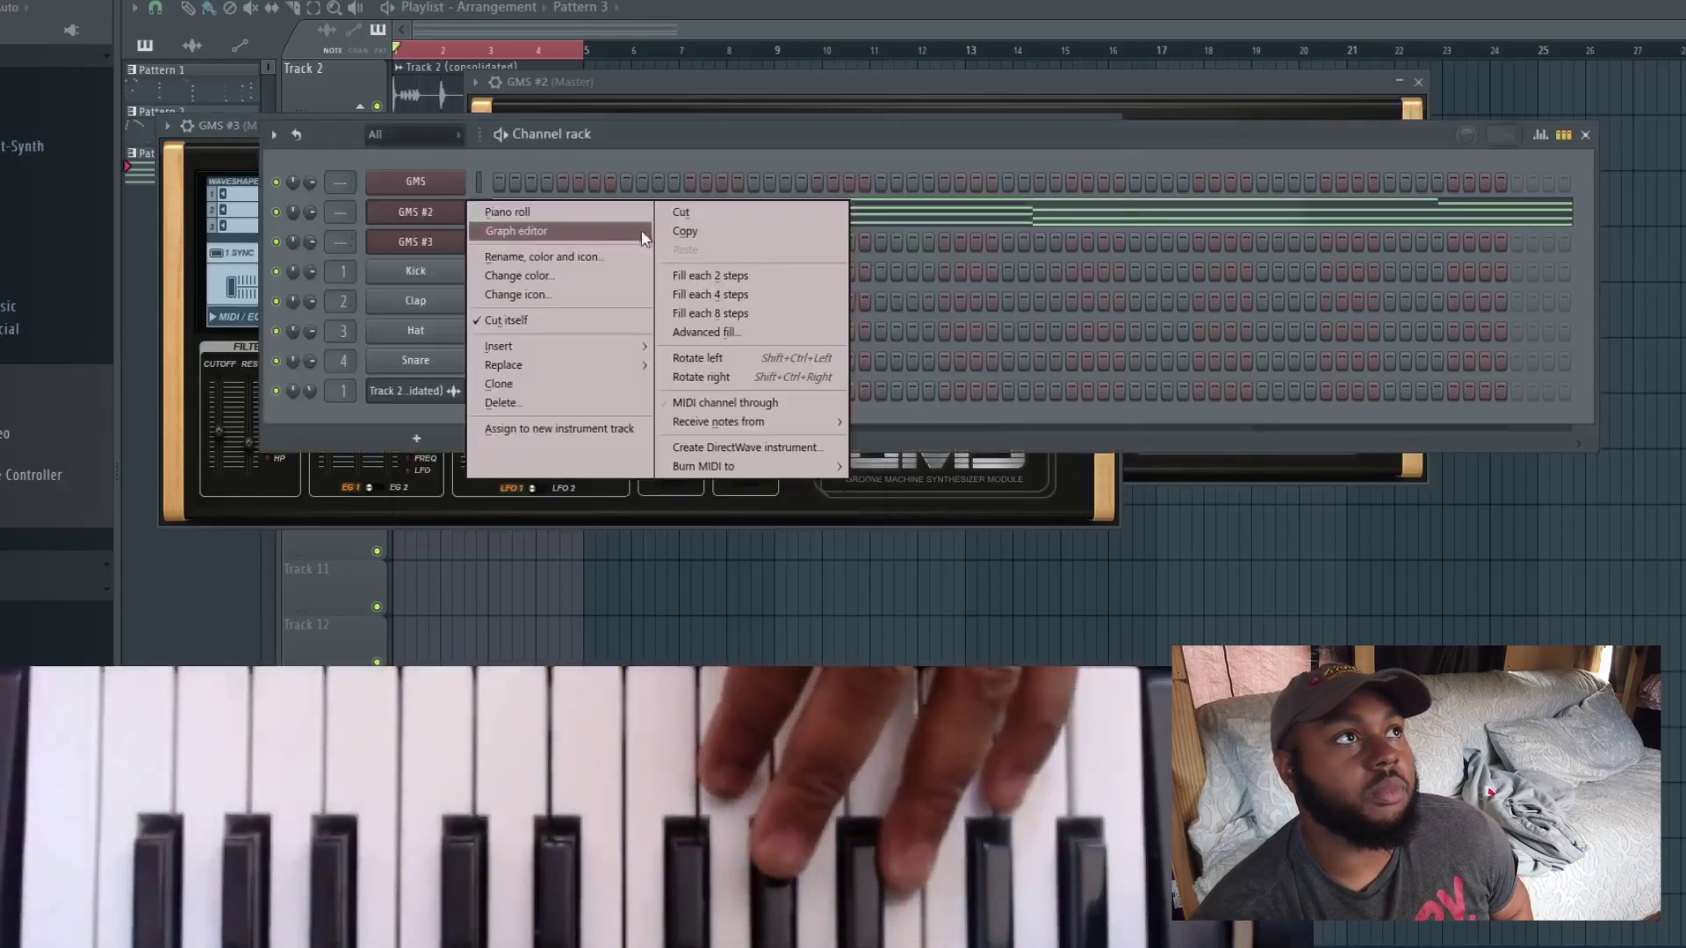
left_click(681, 232)
right_click(454, 251)
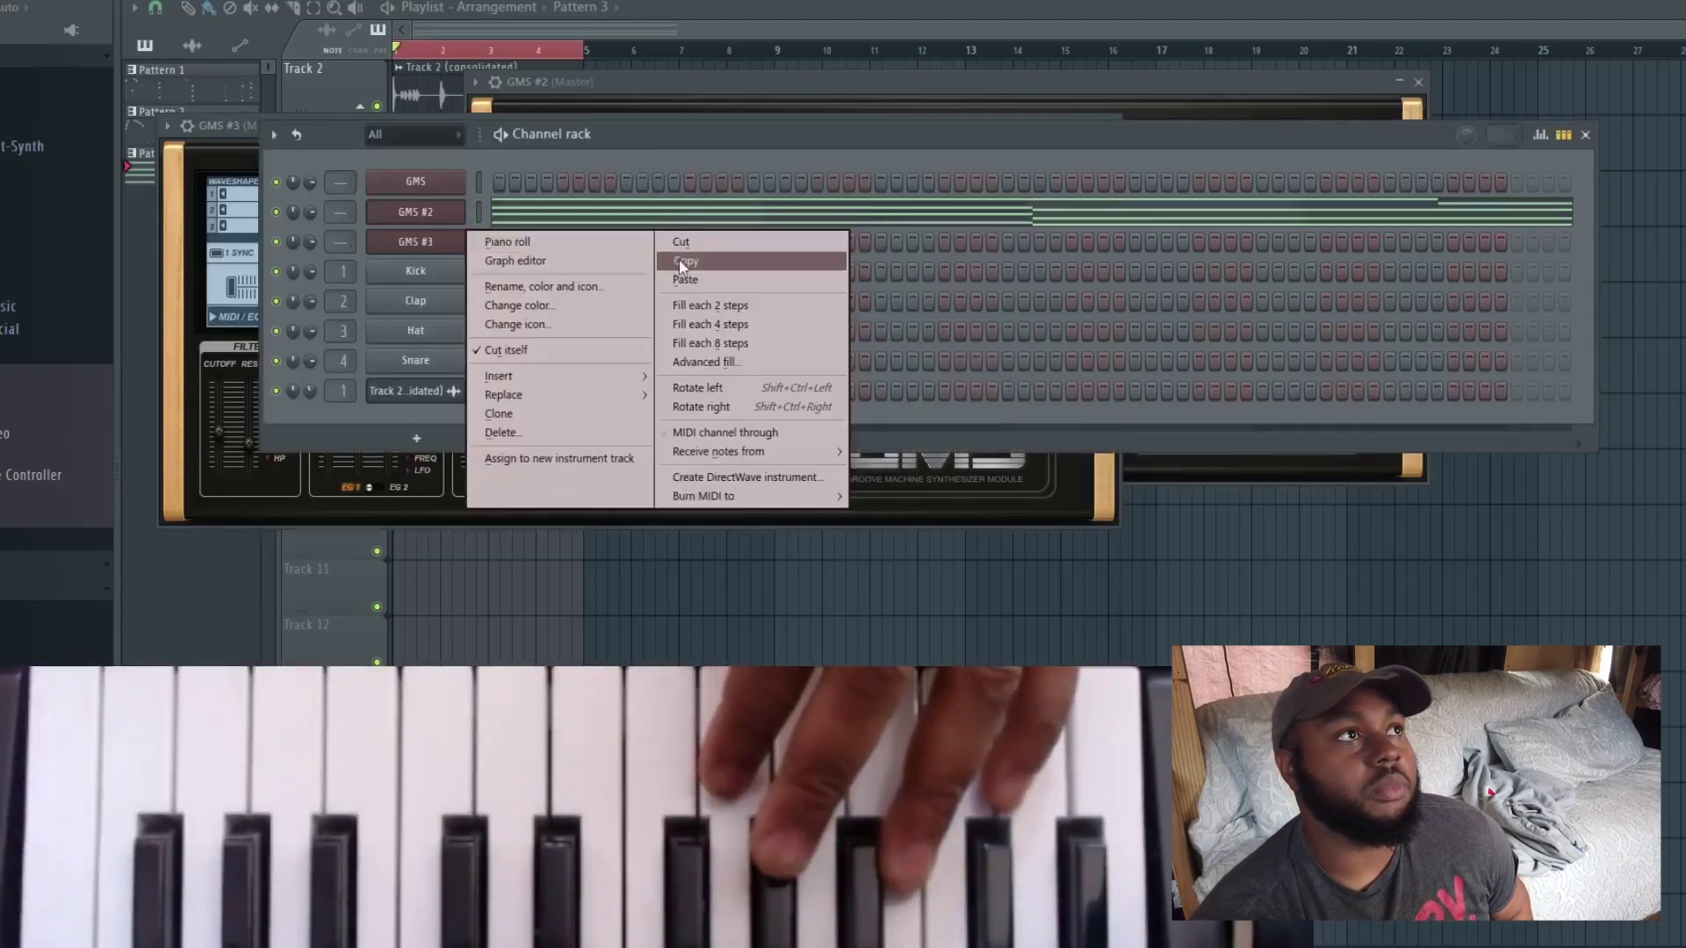
left_click(695, 247)
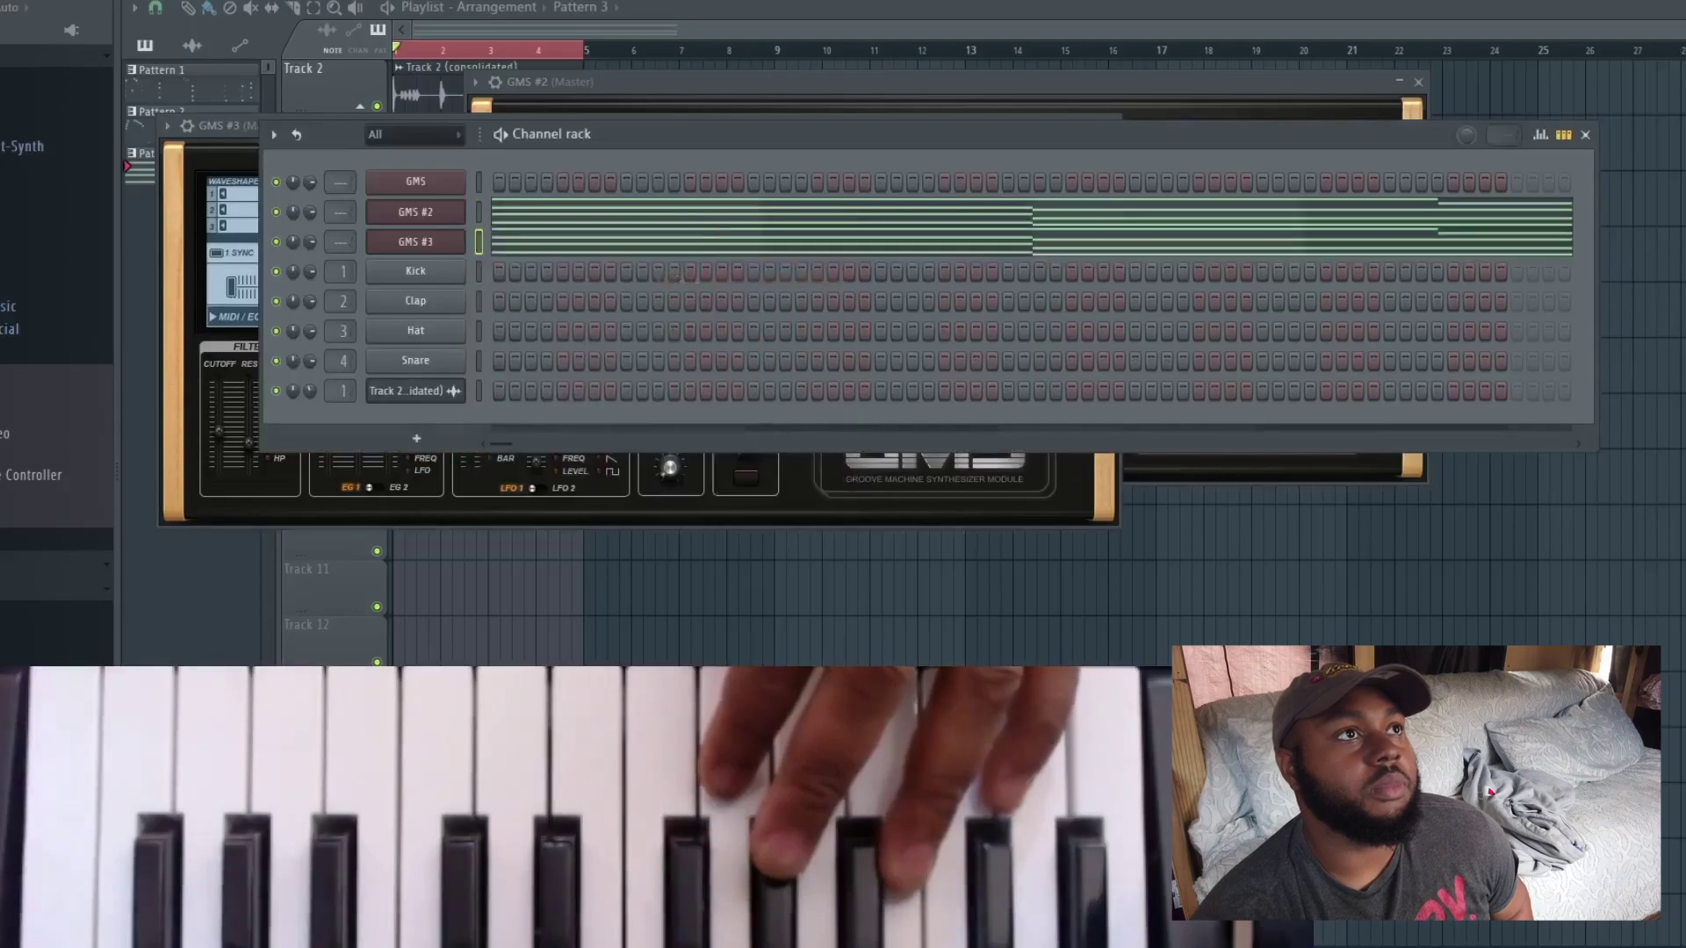
key("space")
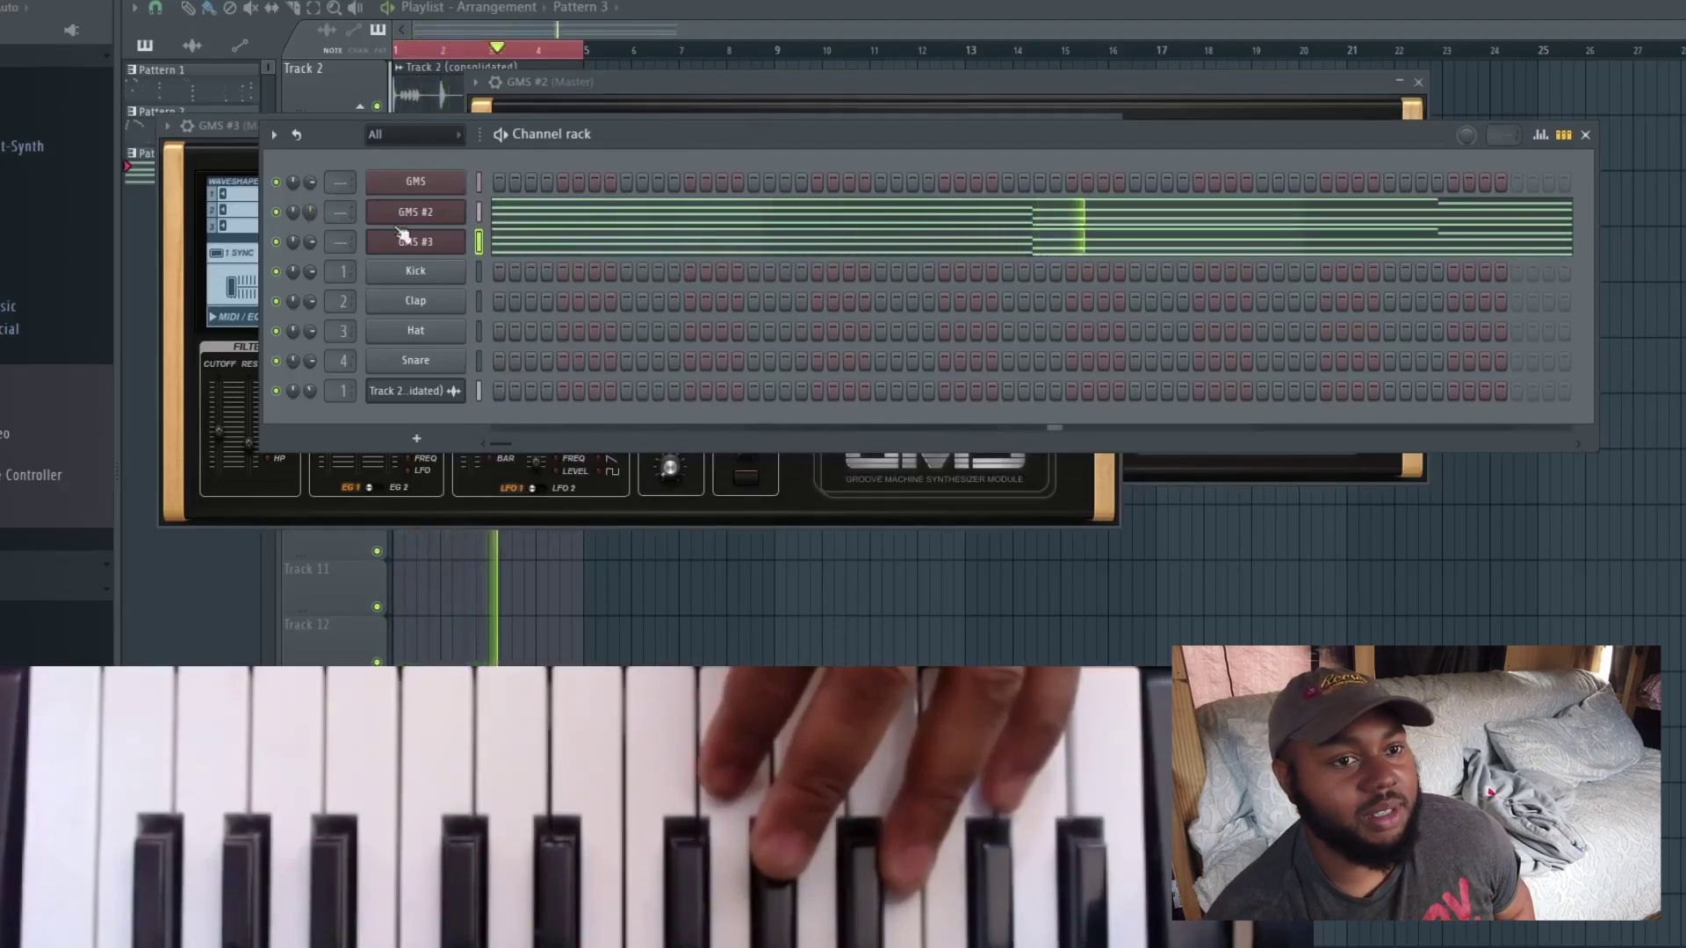
Transpose the copied GMS #3 notes one octave above the GMS #2 chords in the piano roll and listen to them
left_click(559, 246)
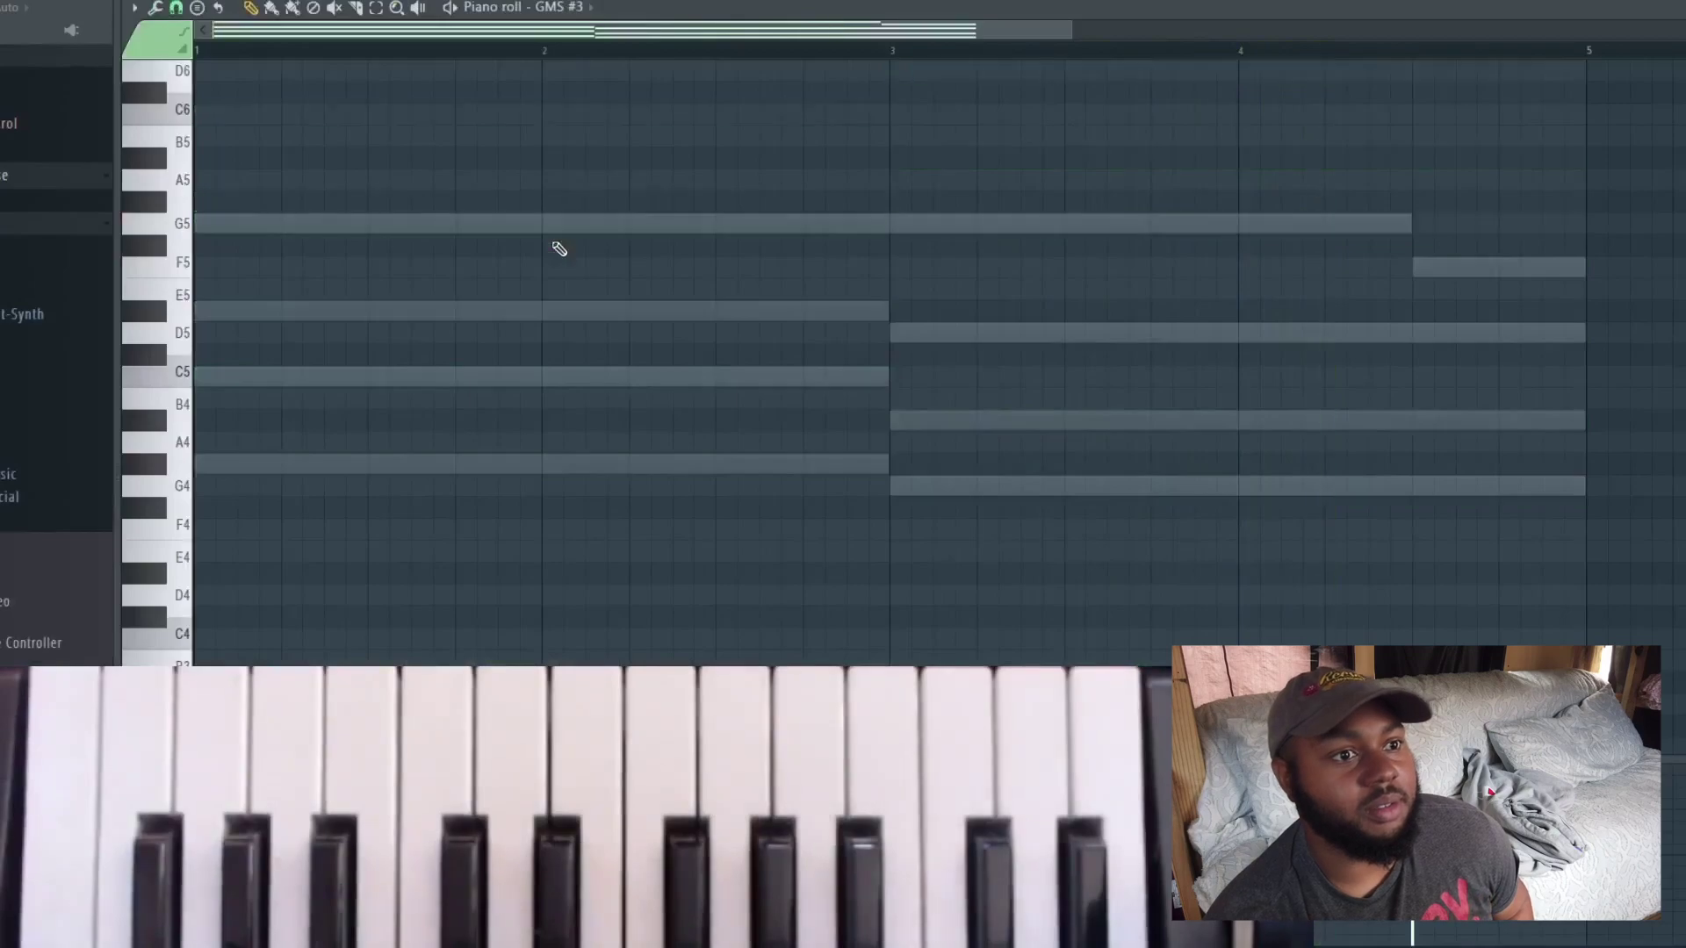
key("space")
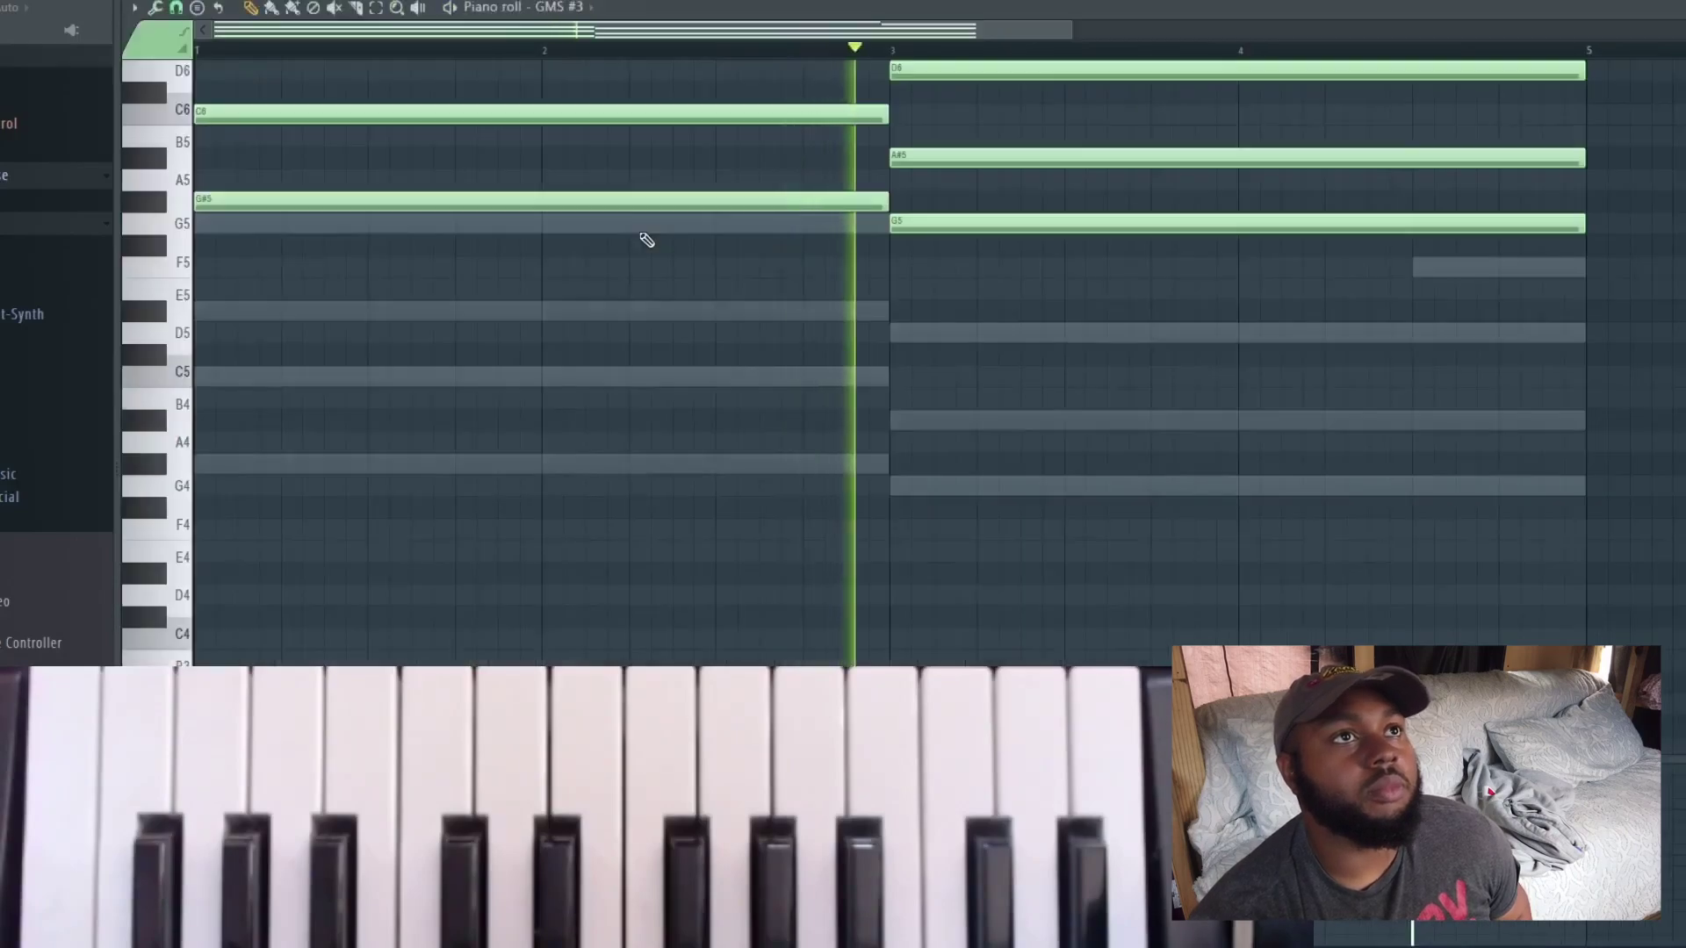
scroll(1233, 293, "up", 2)
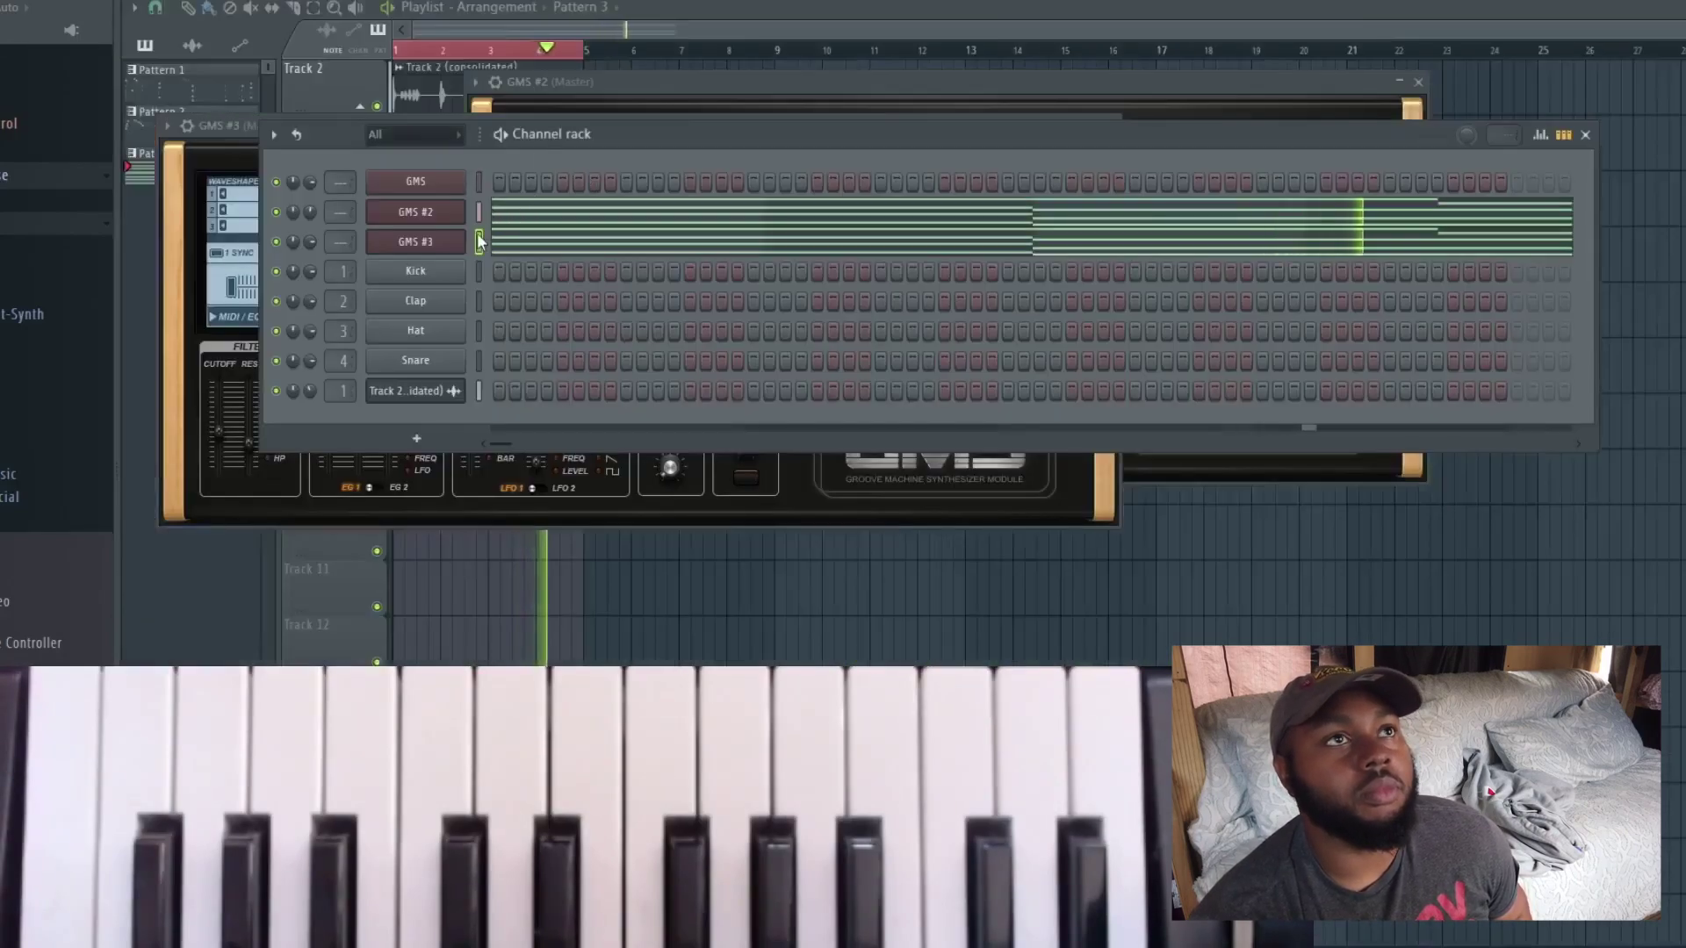
During playback, raise the Feedback and Filter of GMS #3's RVRB effect on its XY pad
left_click(433, 245)
left_click(426, 240)
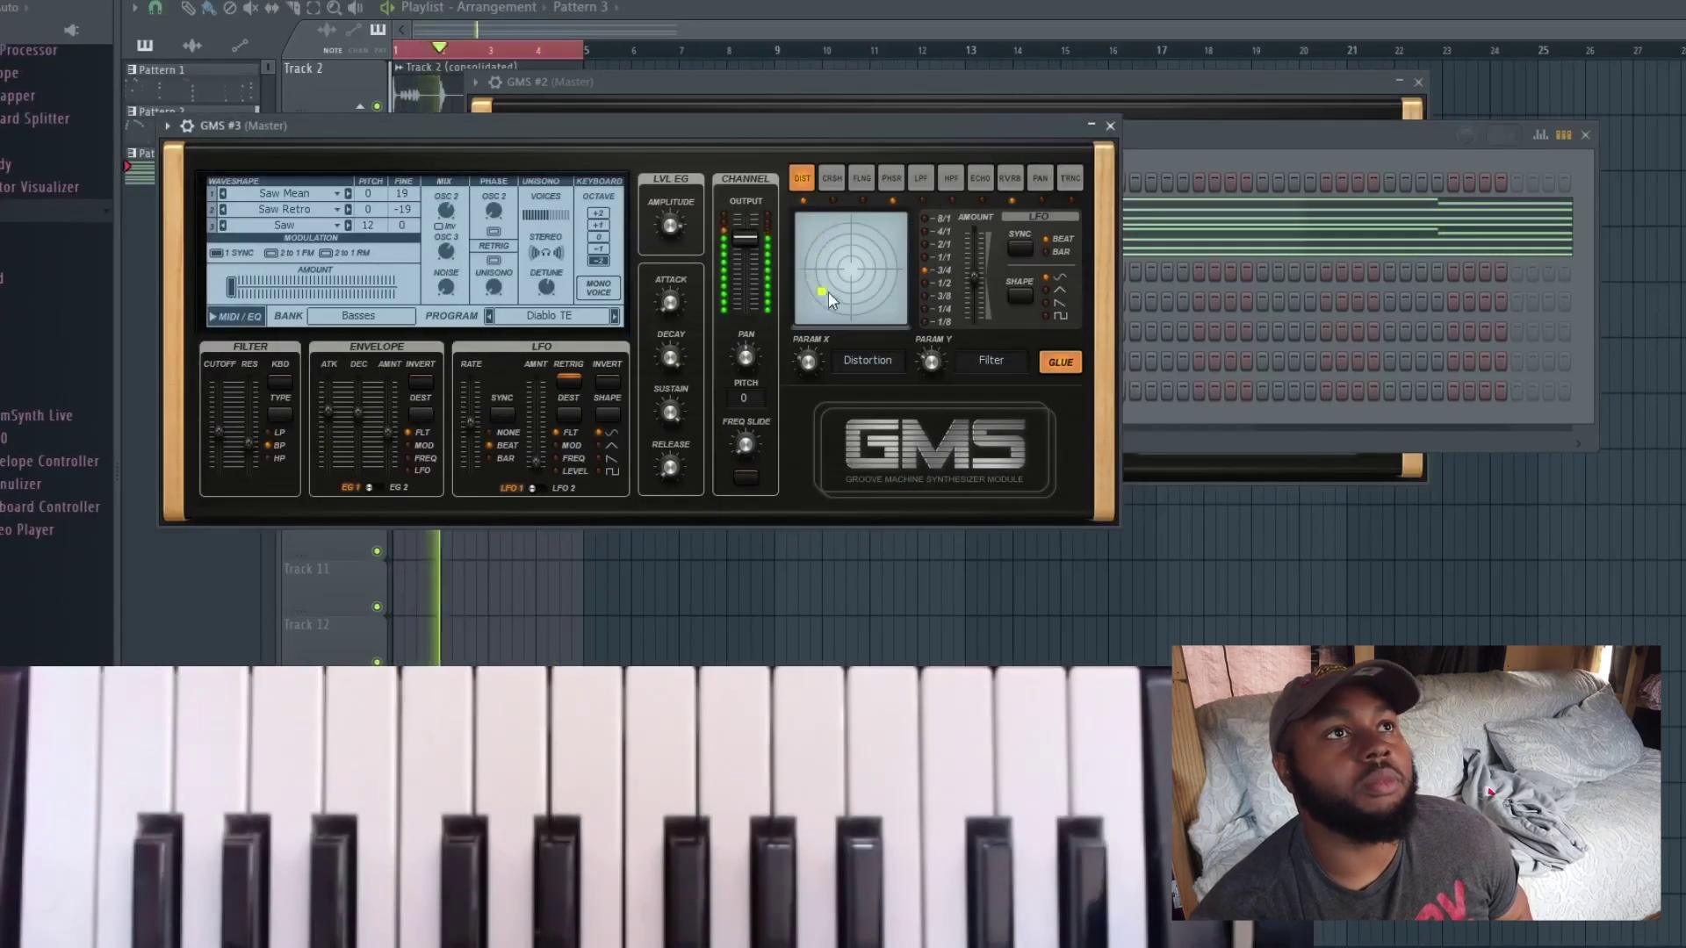
left_click(1019, 180)
left_click_drag(868, 293, 889, 235)
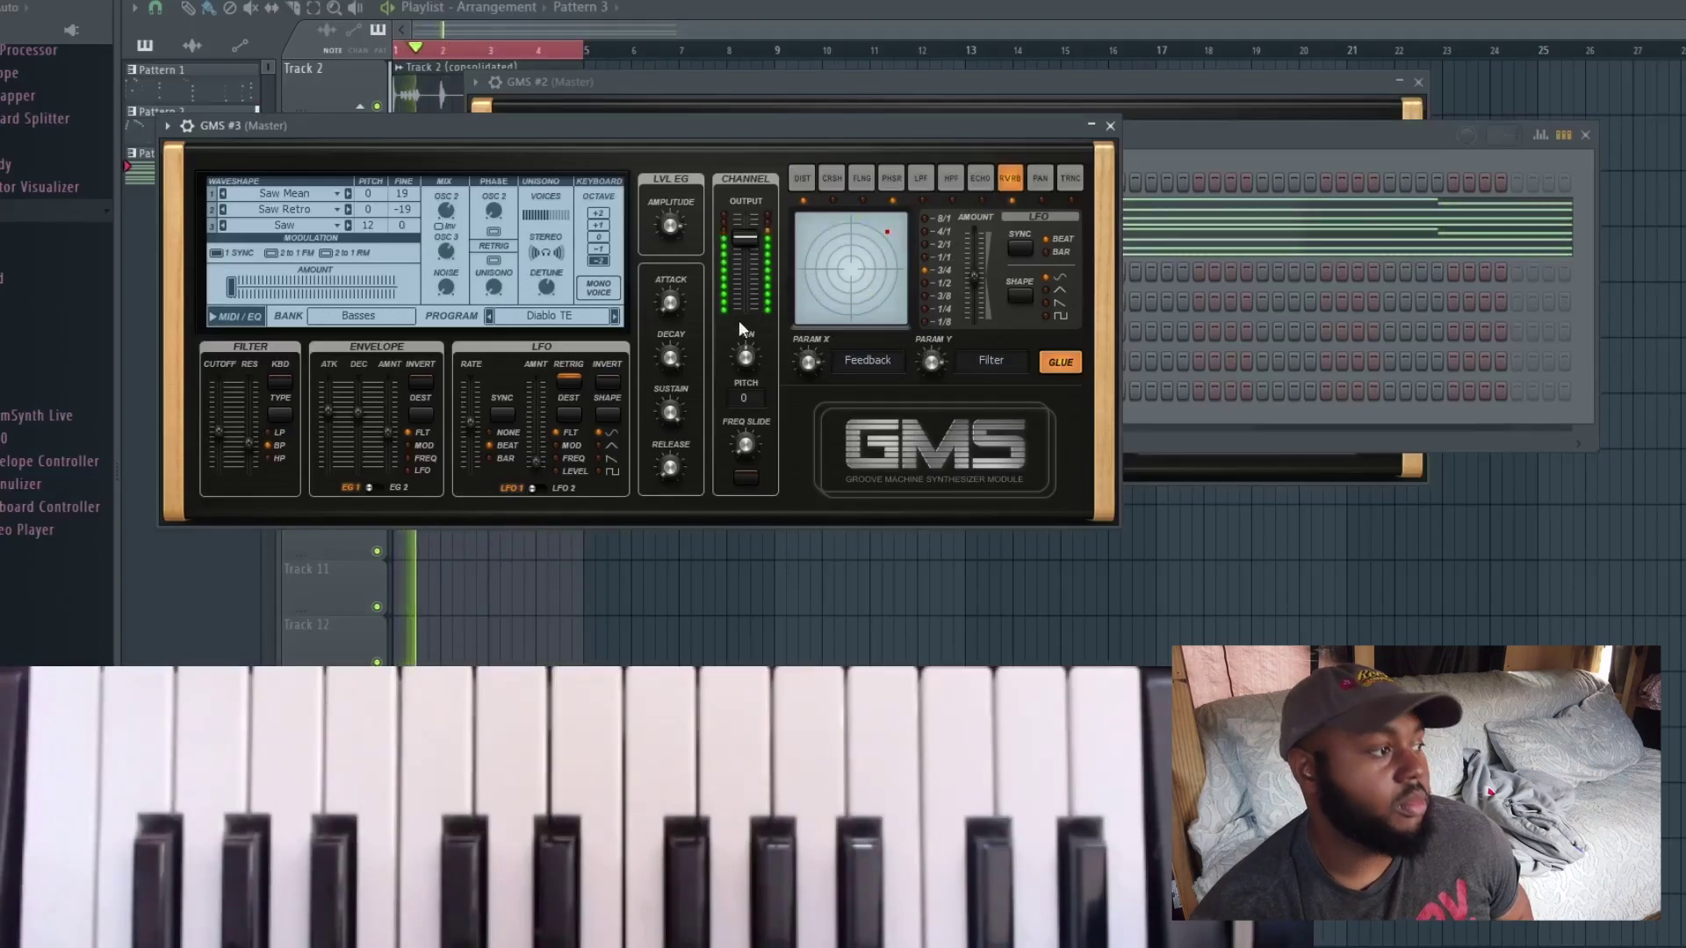
Add a fourth GMS channel and a FLEX synth channel to the channel rack
left_click(1210, 141)
left_click(1185, 155)
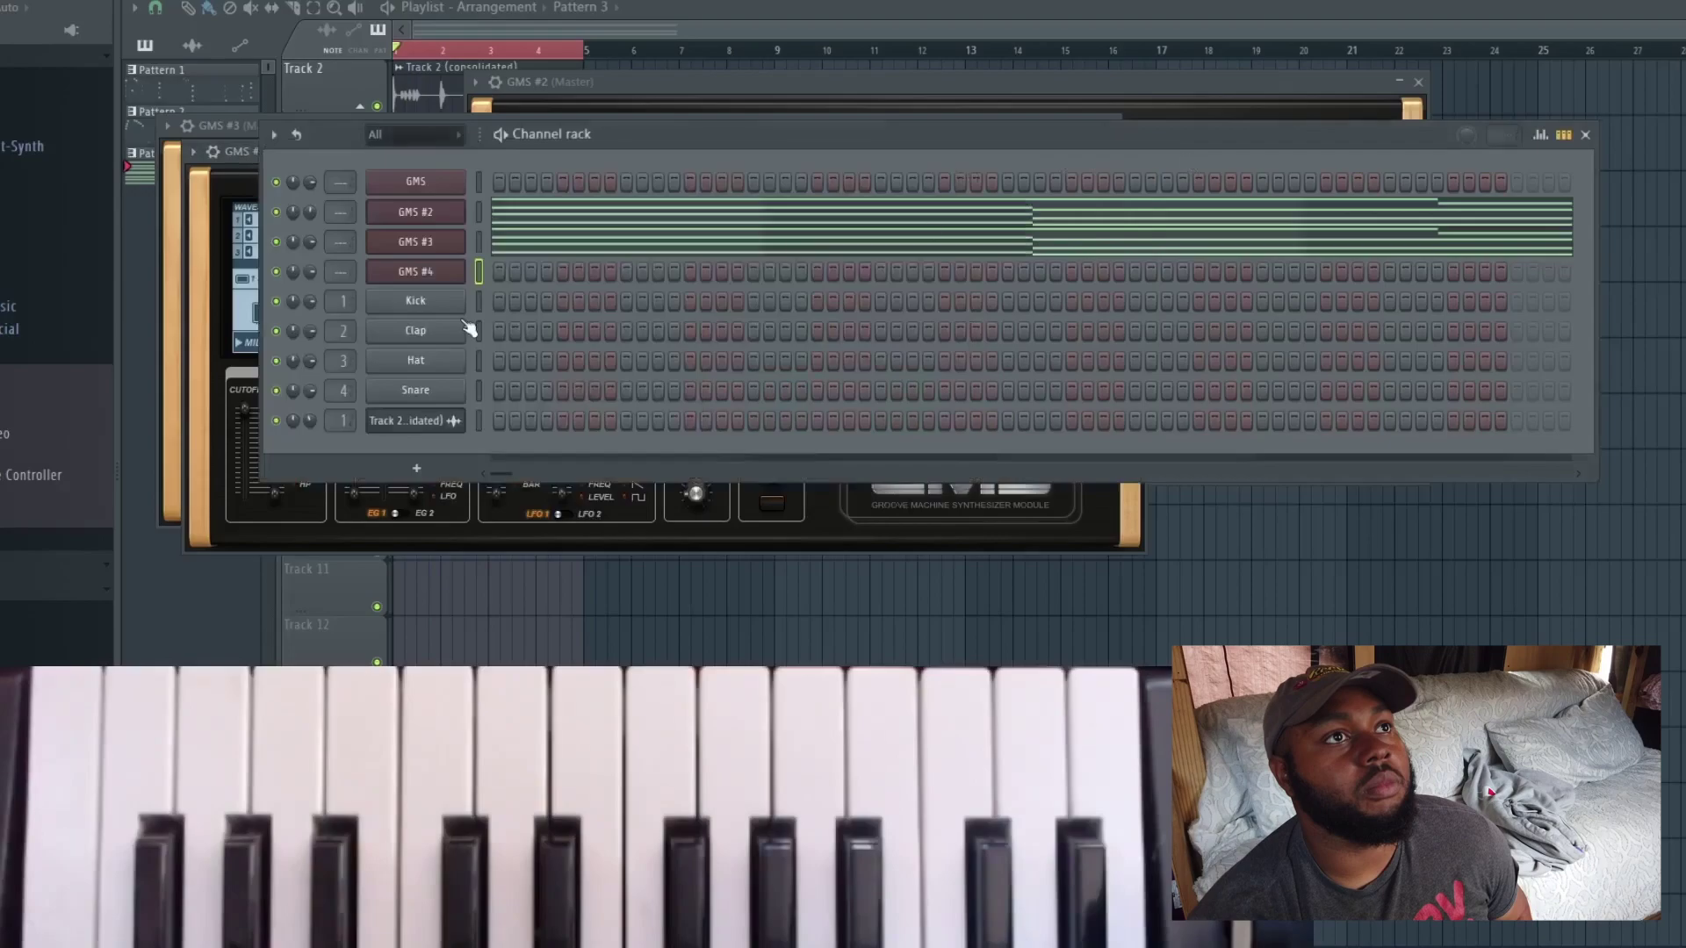
right_click(464, 268)
mouse_move(537, 406)
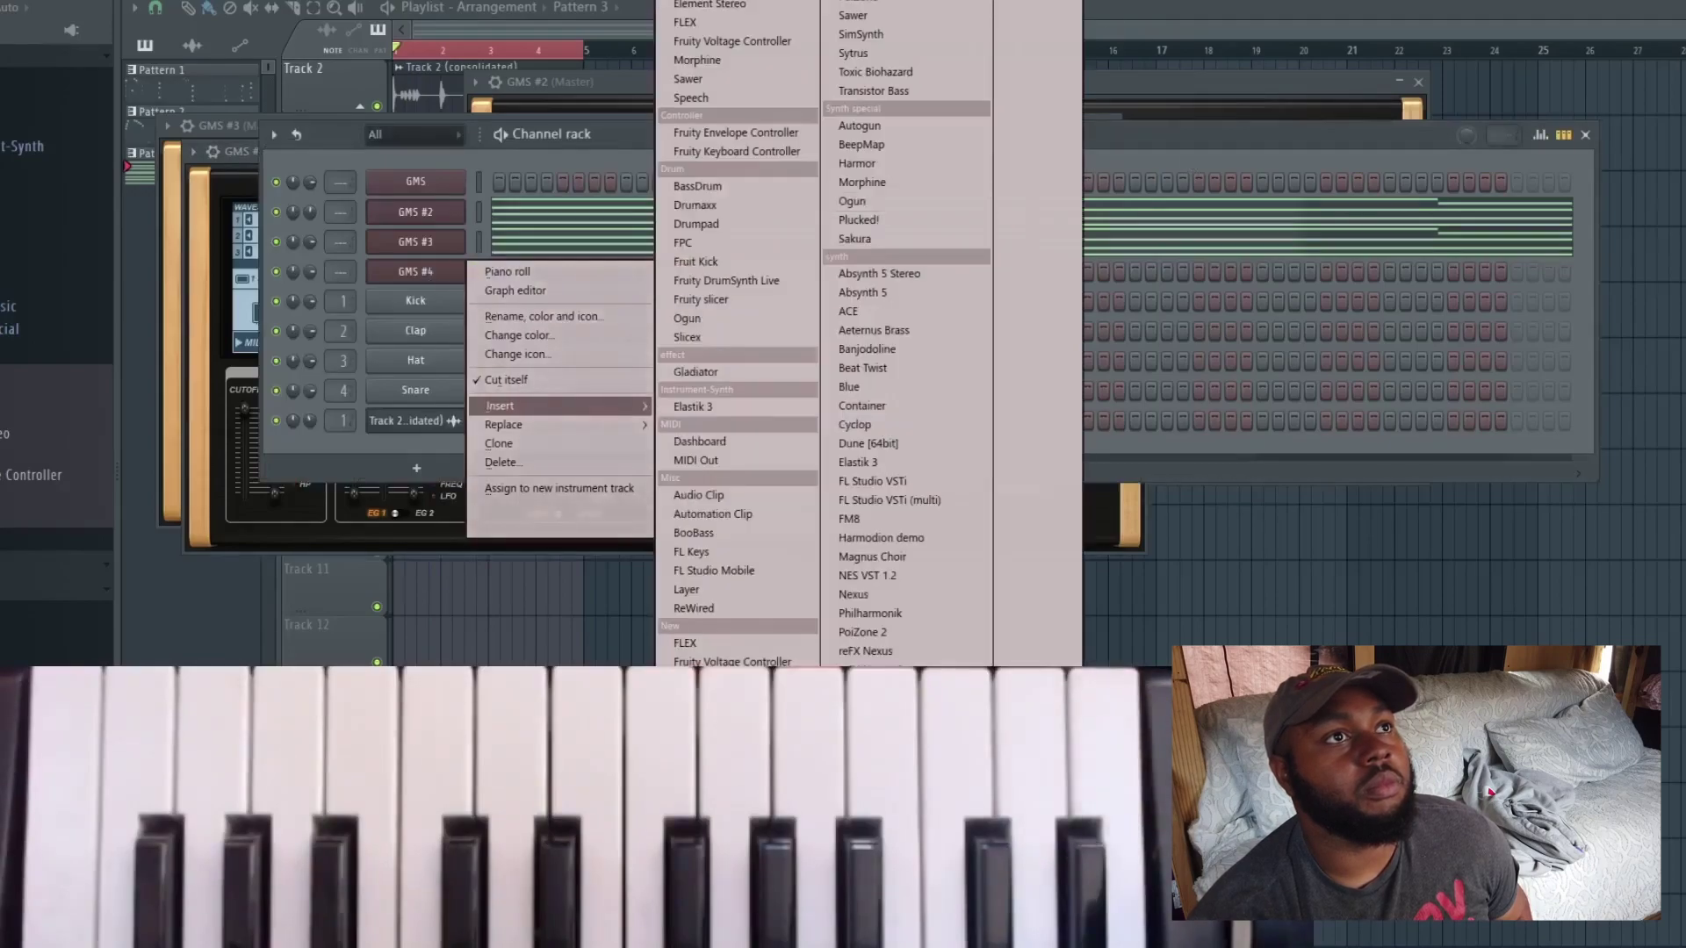
left_click(749, 21)
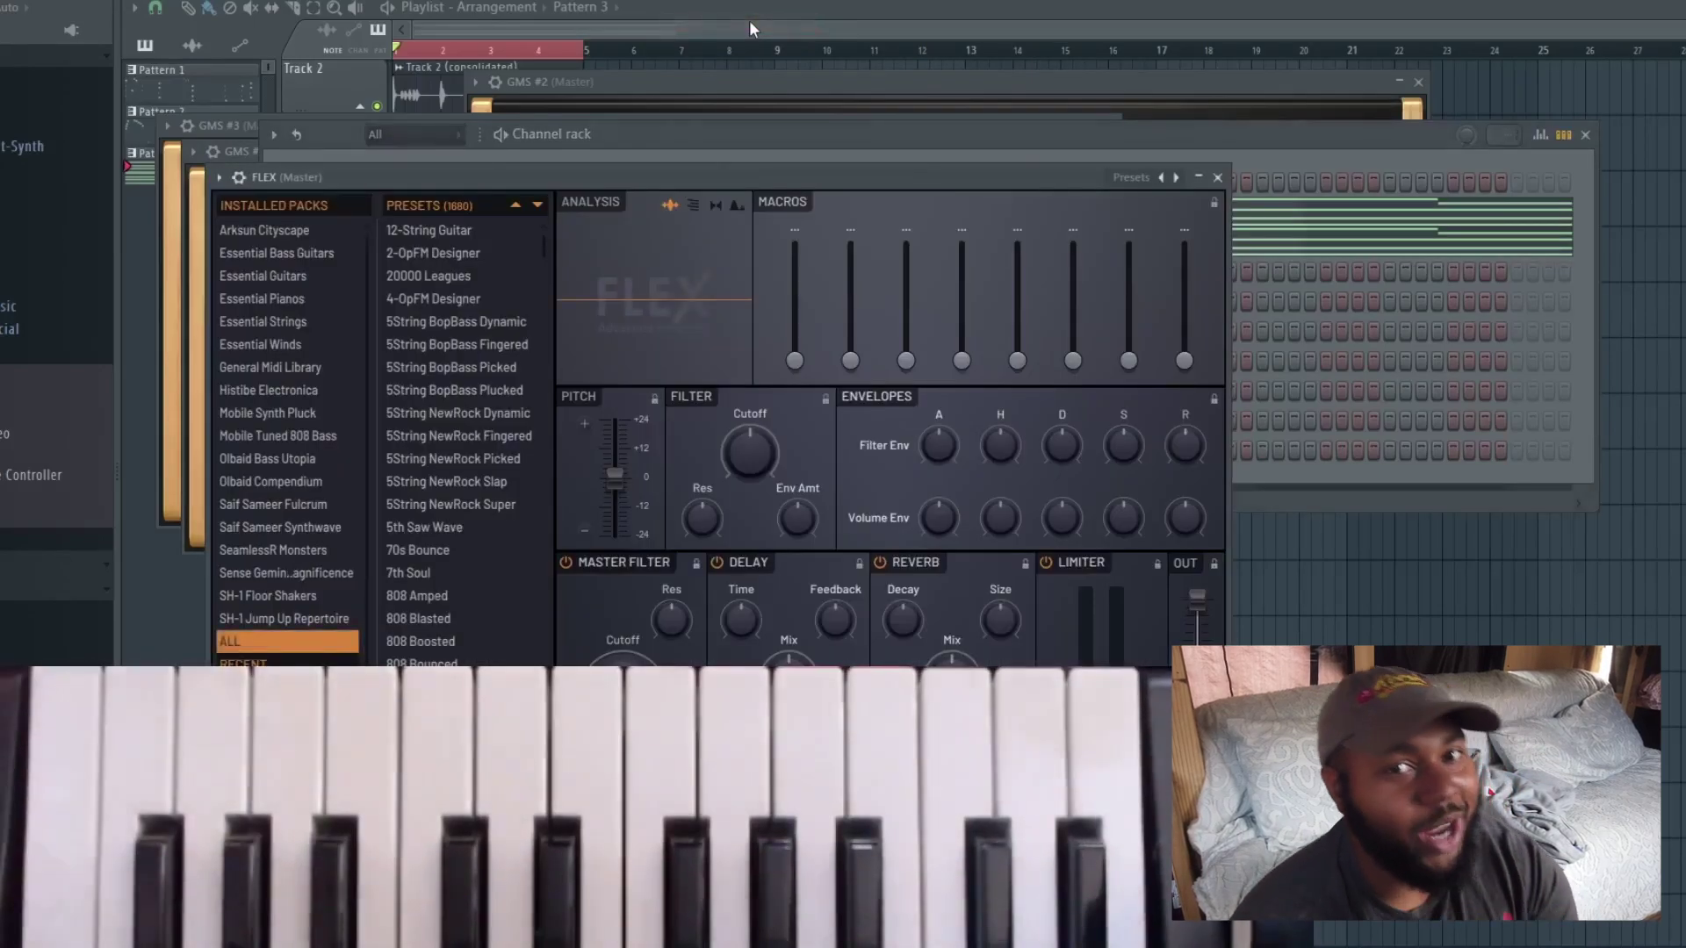
Browse the FLEX packs and audition 5String NewRock Fingered from Essential Bass Guitars and Electric Piano Bright from Essential Pianos
left_click_drag(544, 239, 483, 339)
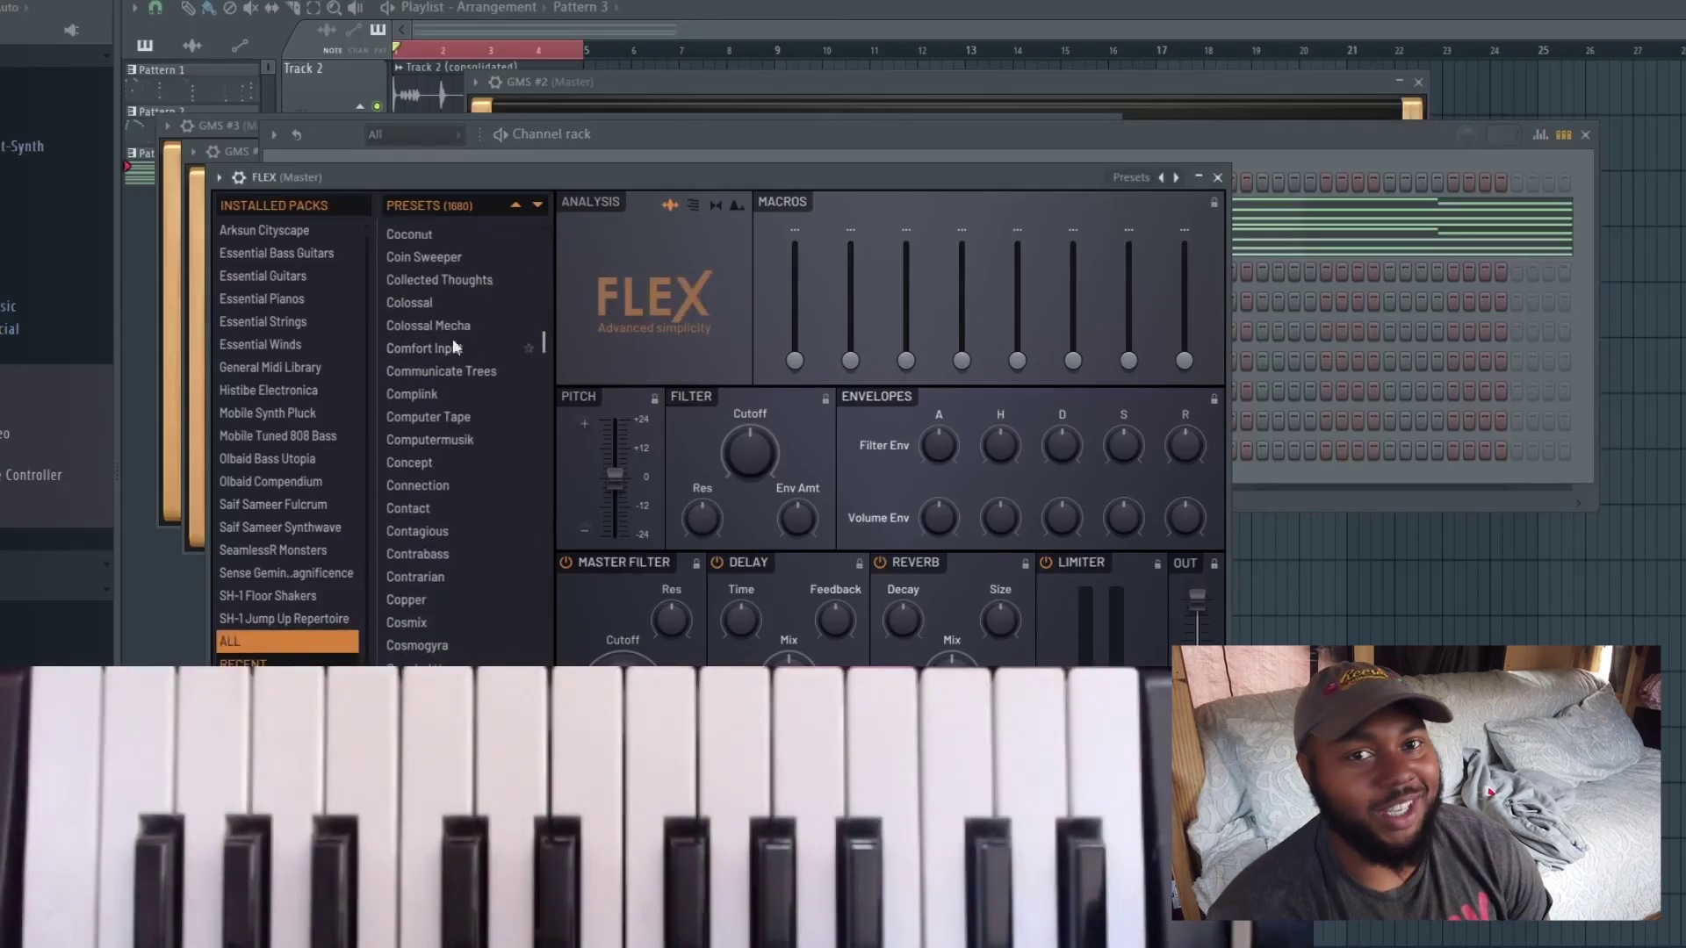
left_click(323, 252)
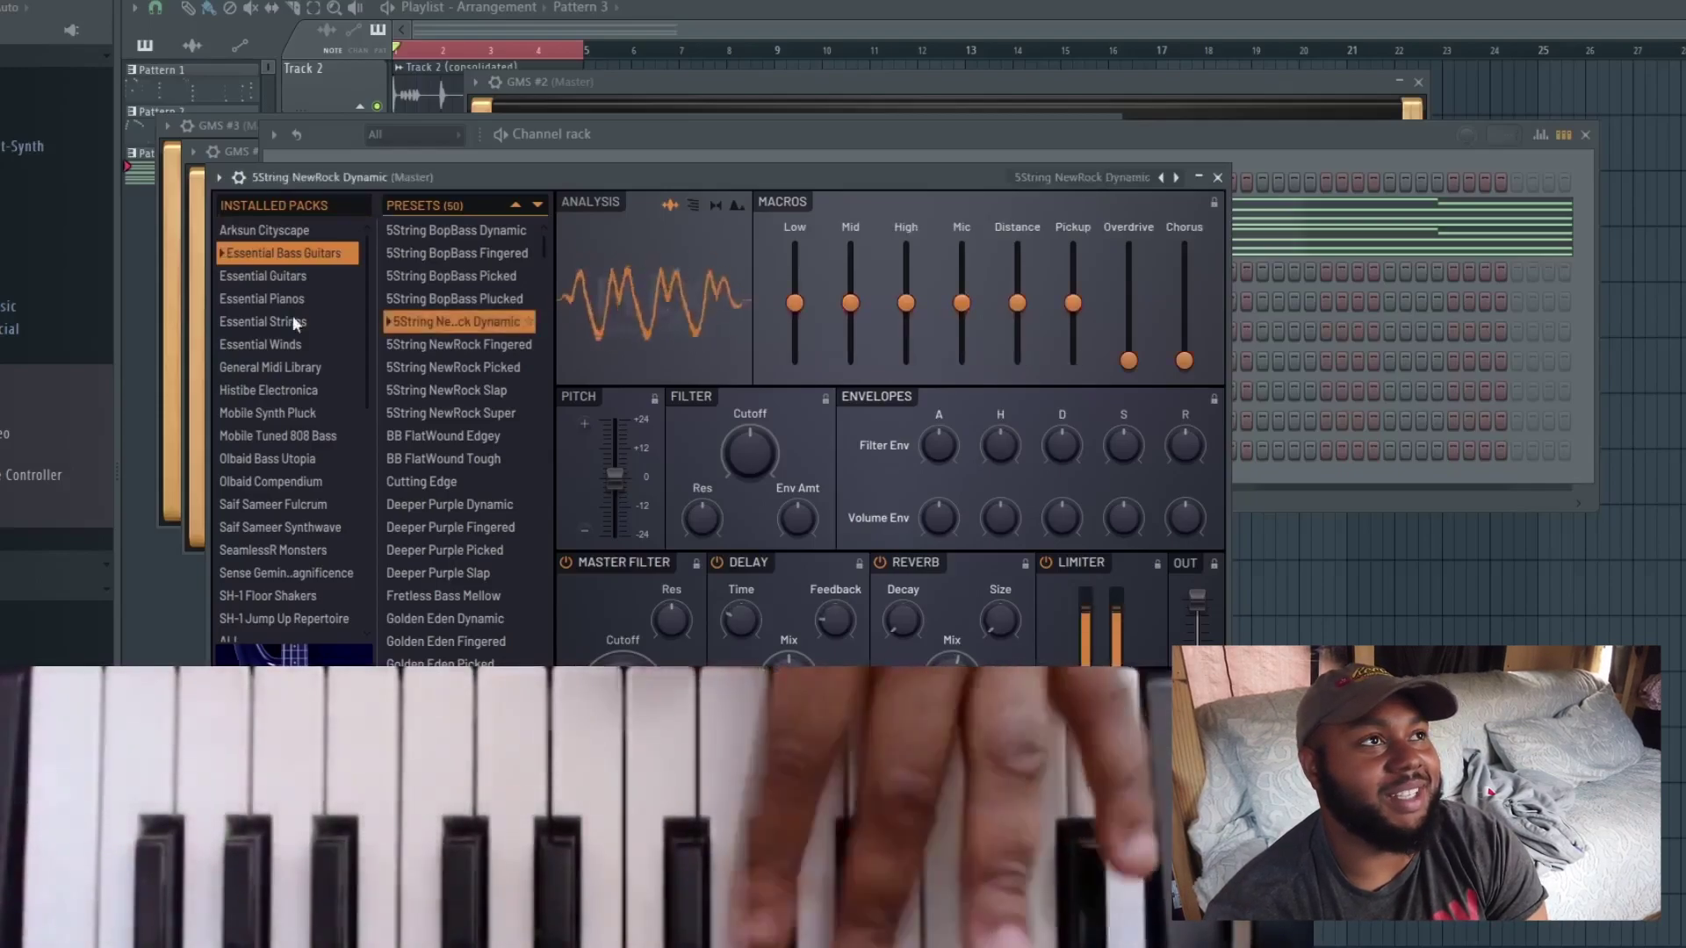
left_click(457, 344)
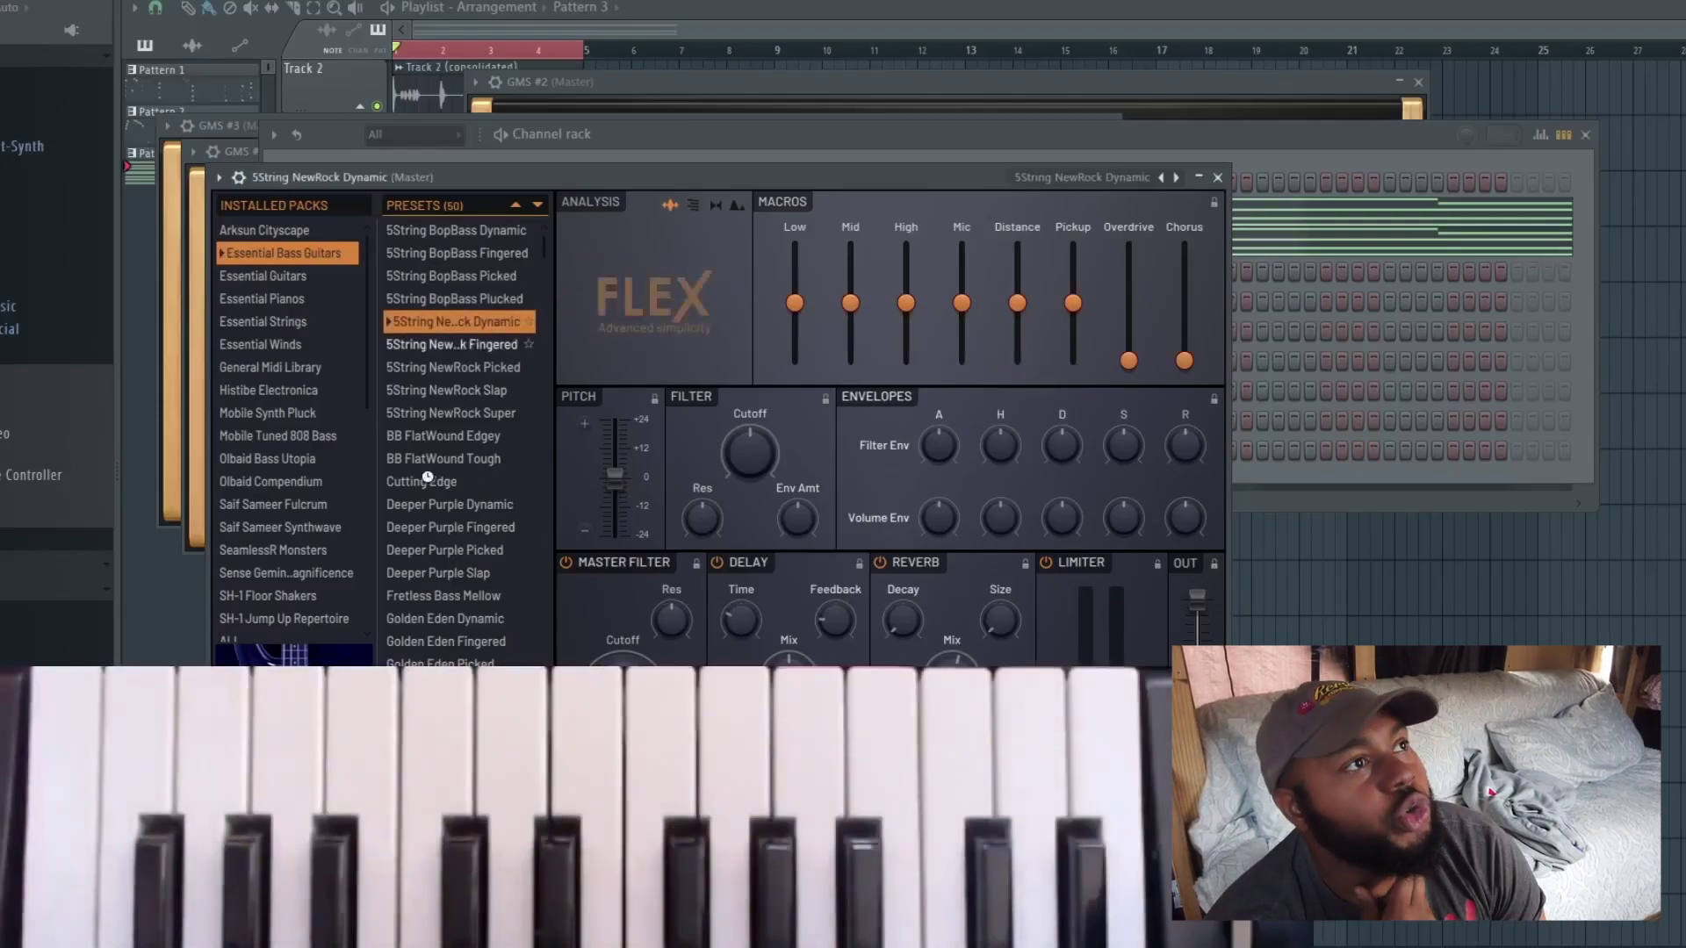
left_click(300, 302)
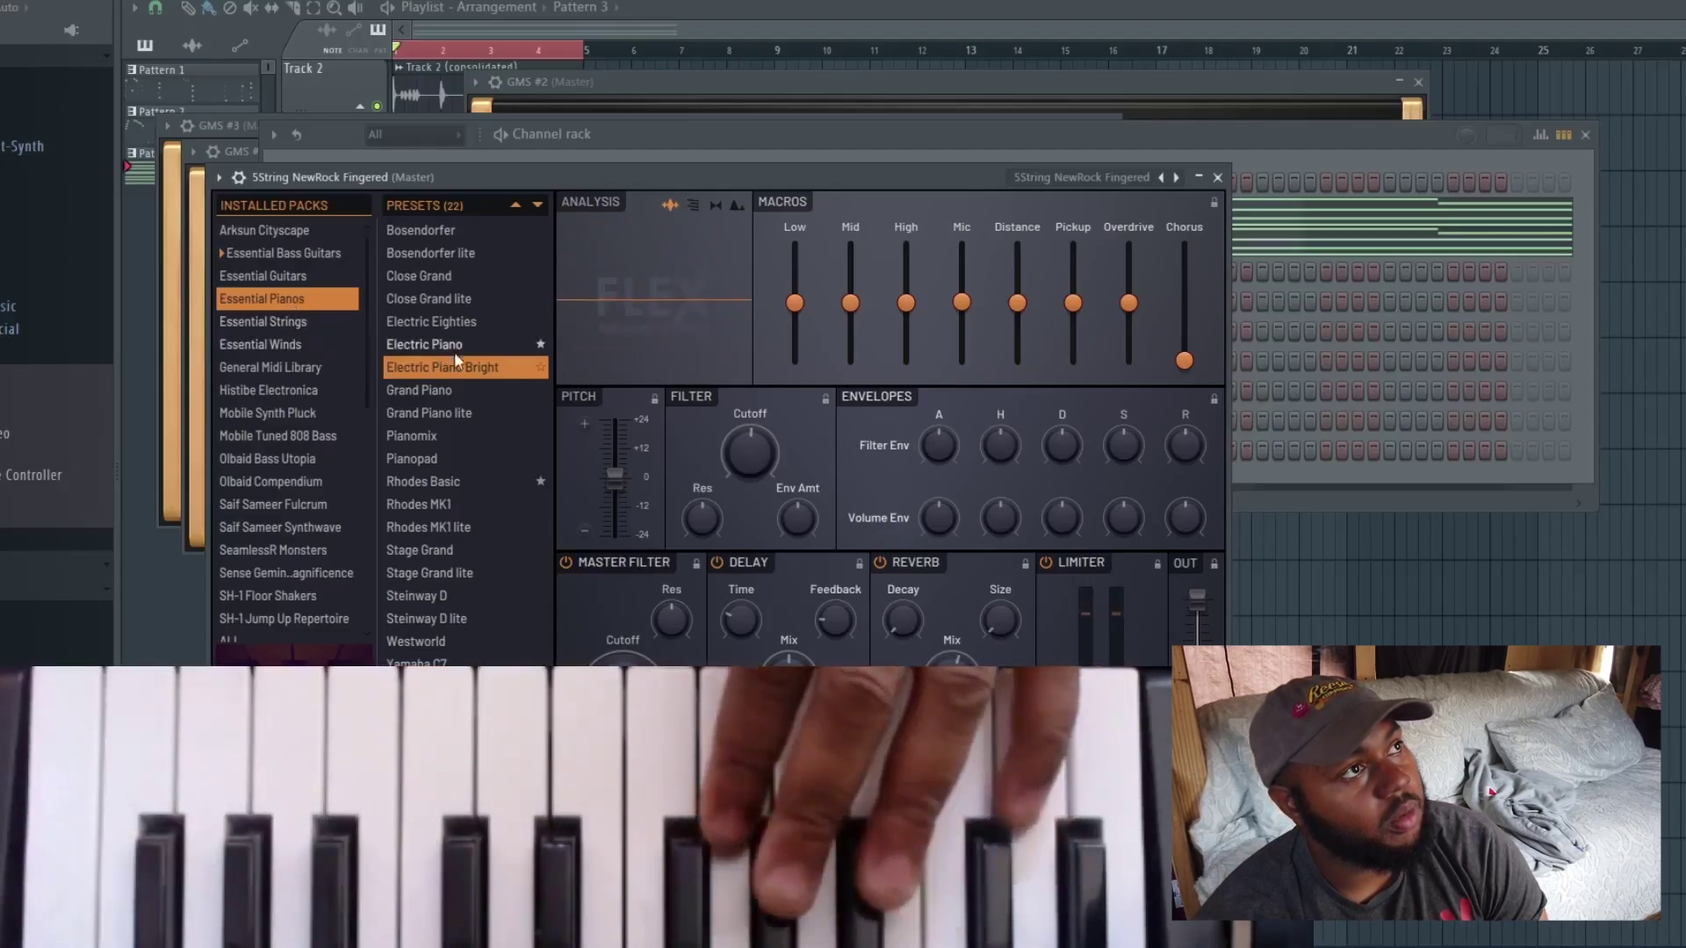
left_click(473, 369)
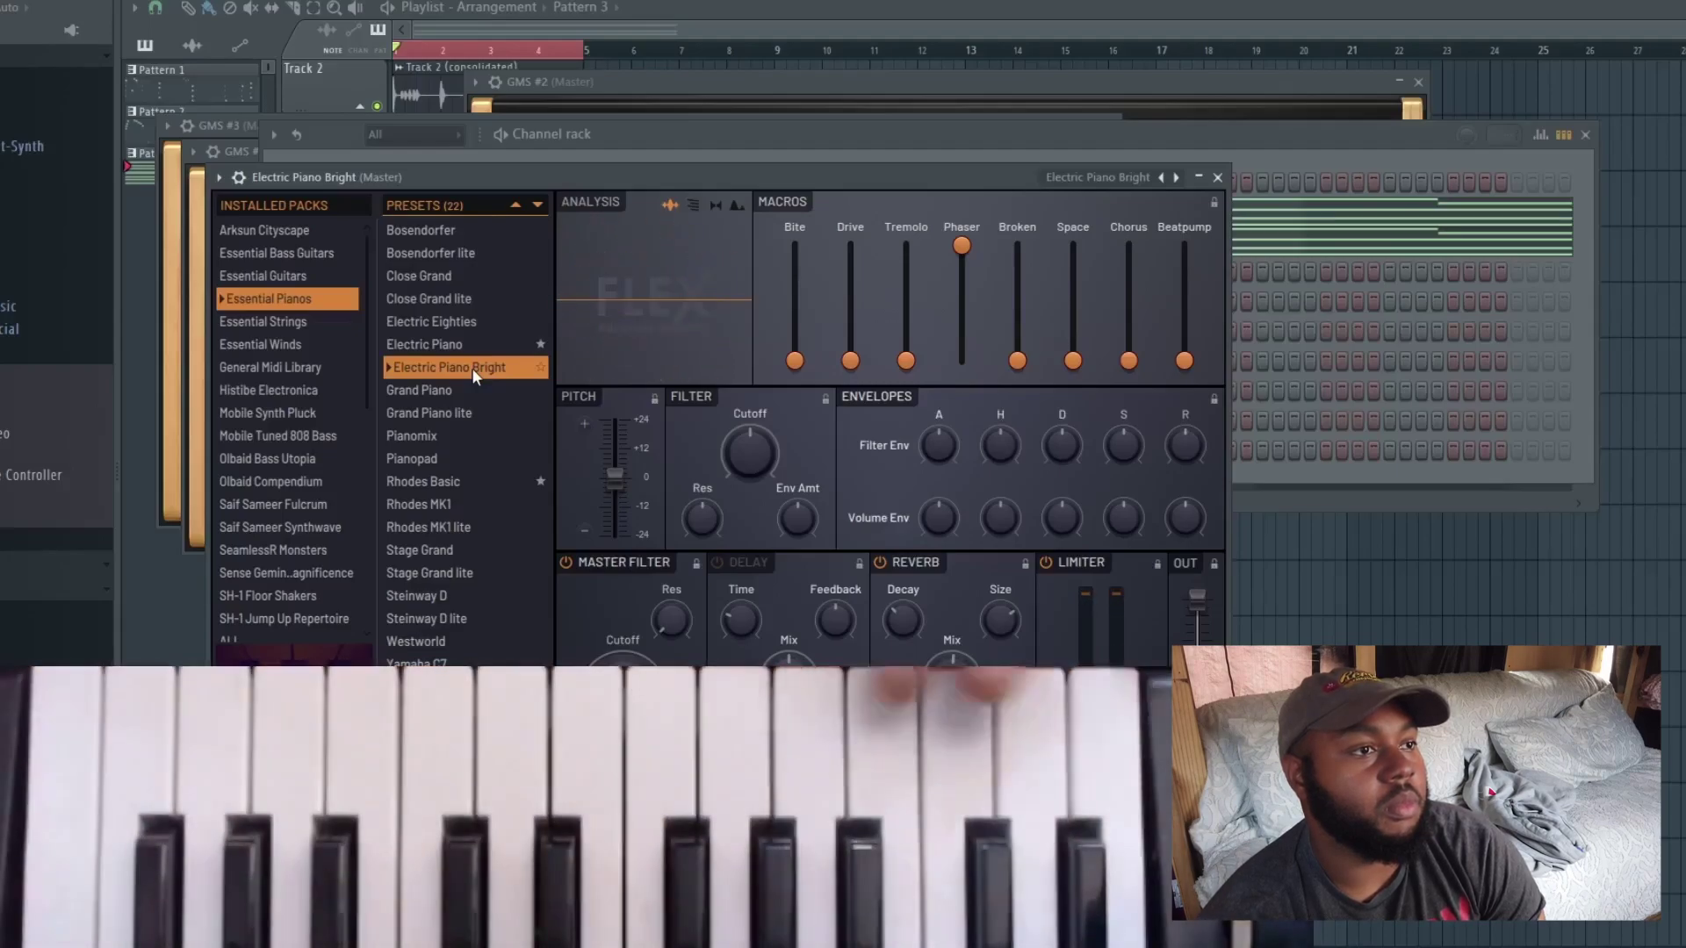
Load 808 Flattened from the Mobile Tuned 808 Bass pack in FLEX and record a bass line into a new Pattern 4
left_click(278, 436)
left_click(430, 453)
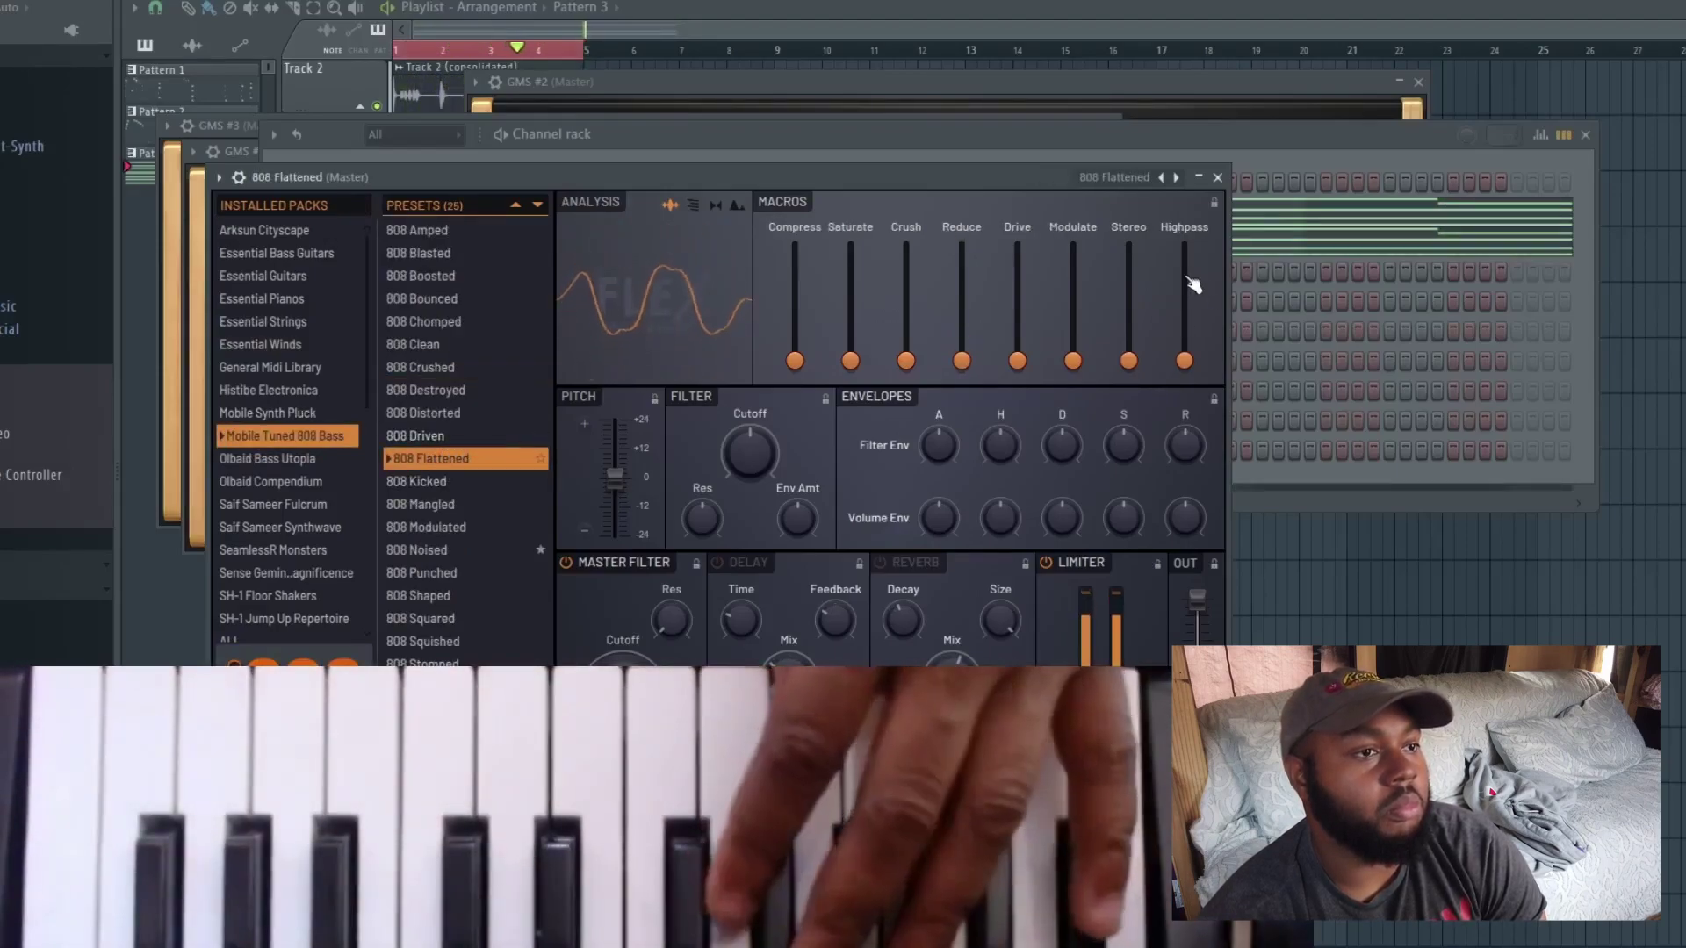
left_click(1273, 159)
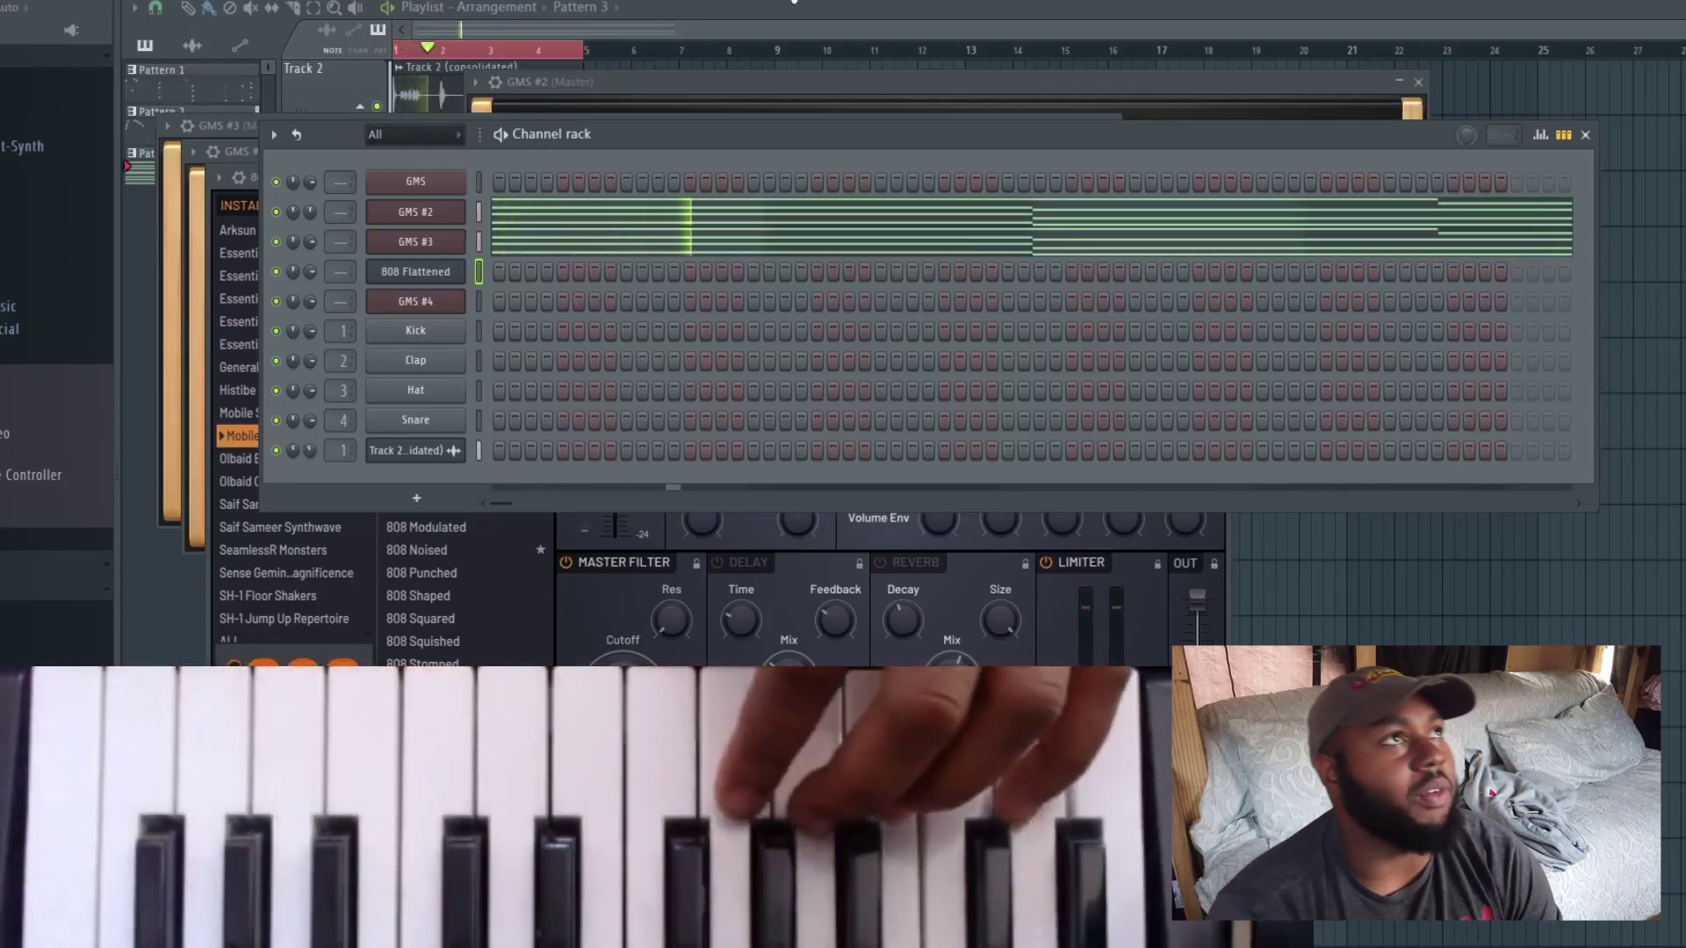
key("F4")
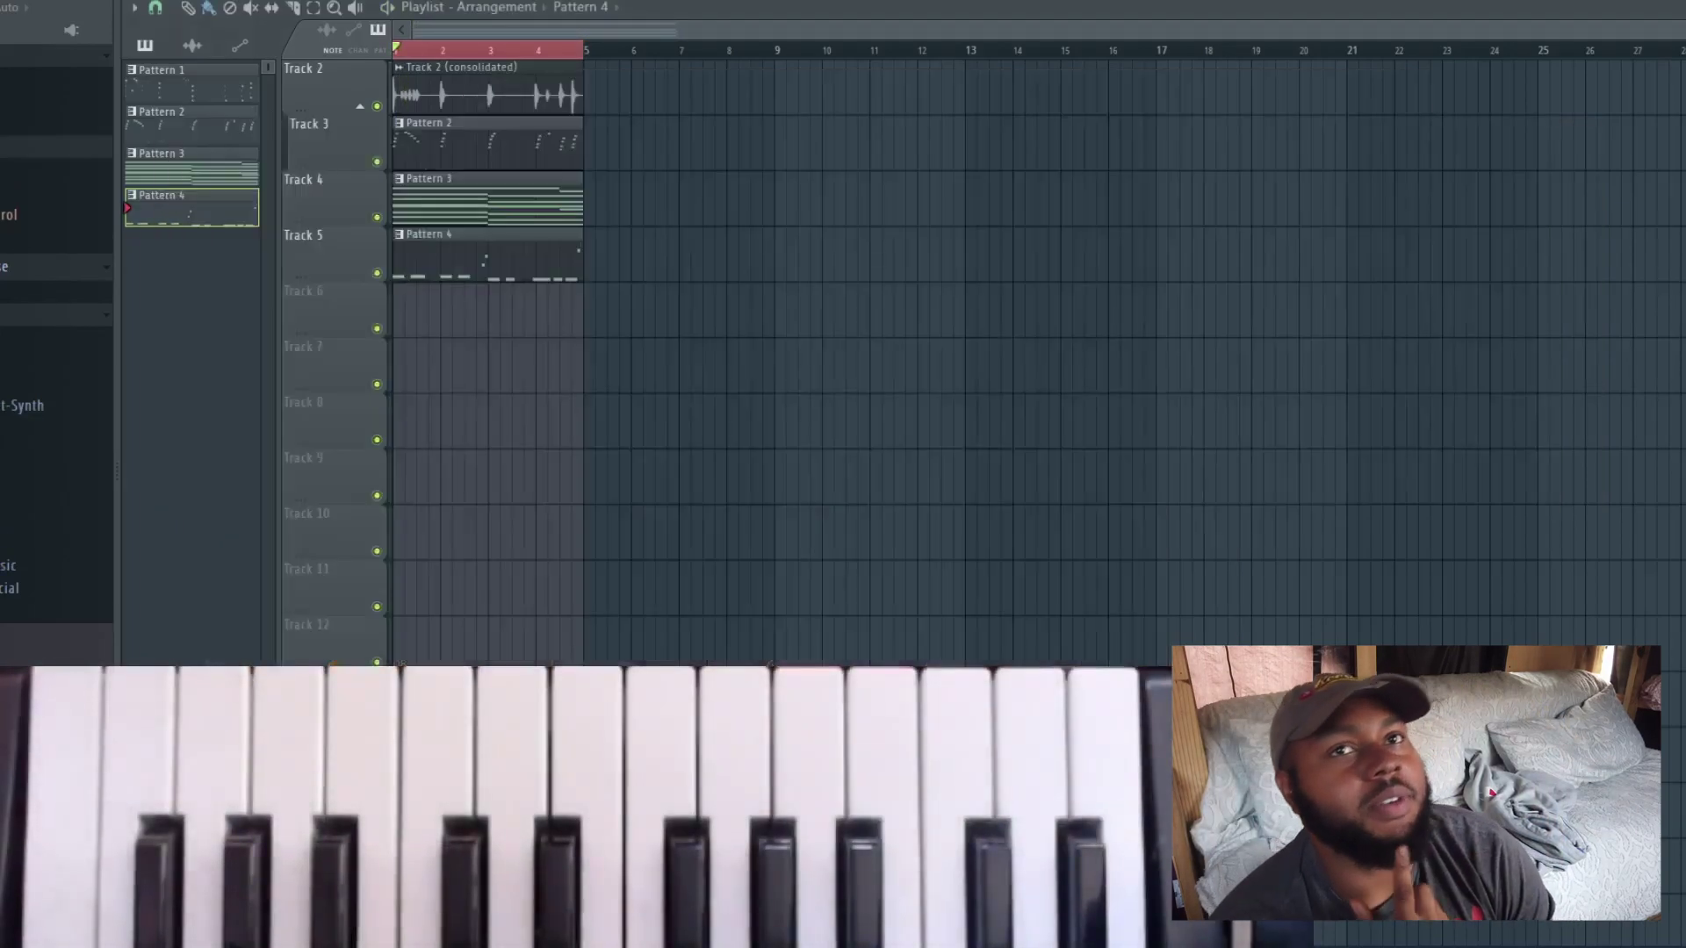
Play the arrangement with Pattern 4 and move the long G4 note of 808 Flattened one step later to start on bar 4
double_click(489, 257)
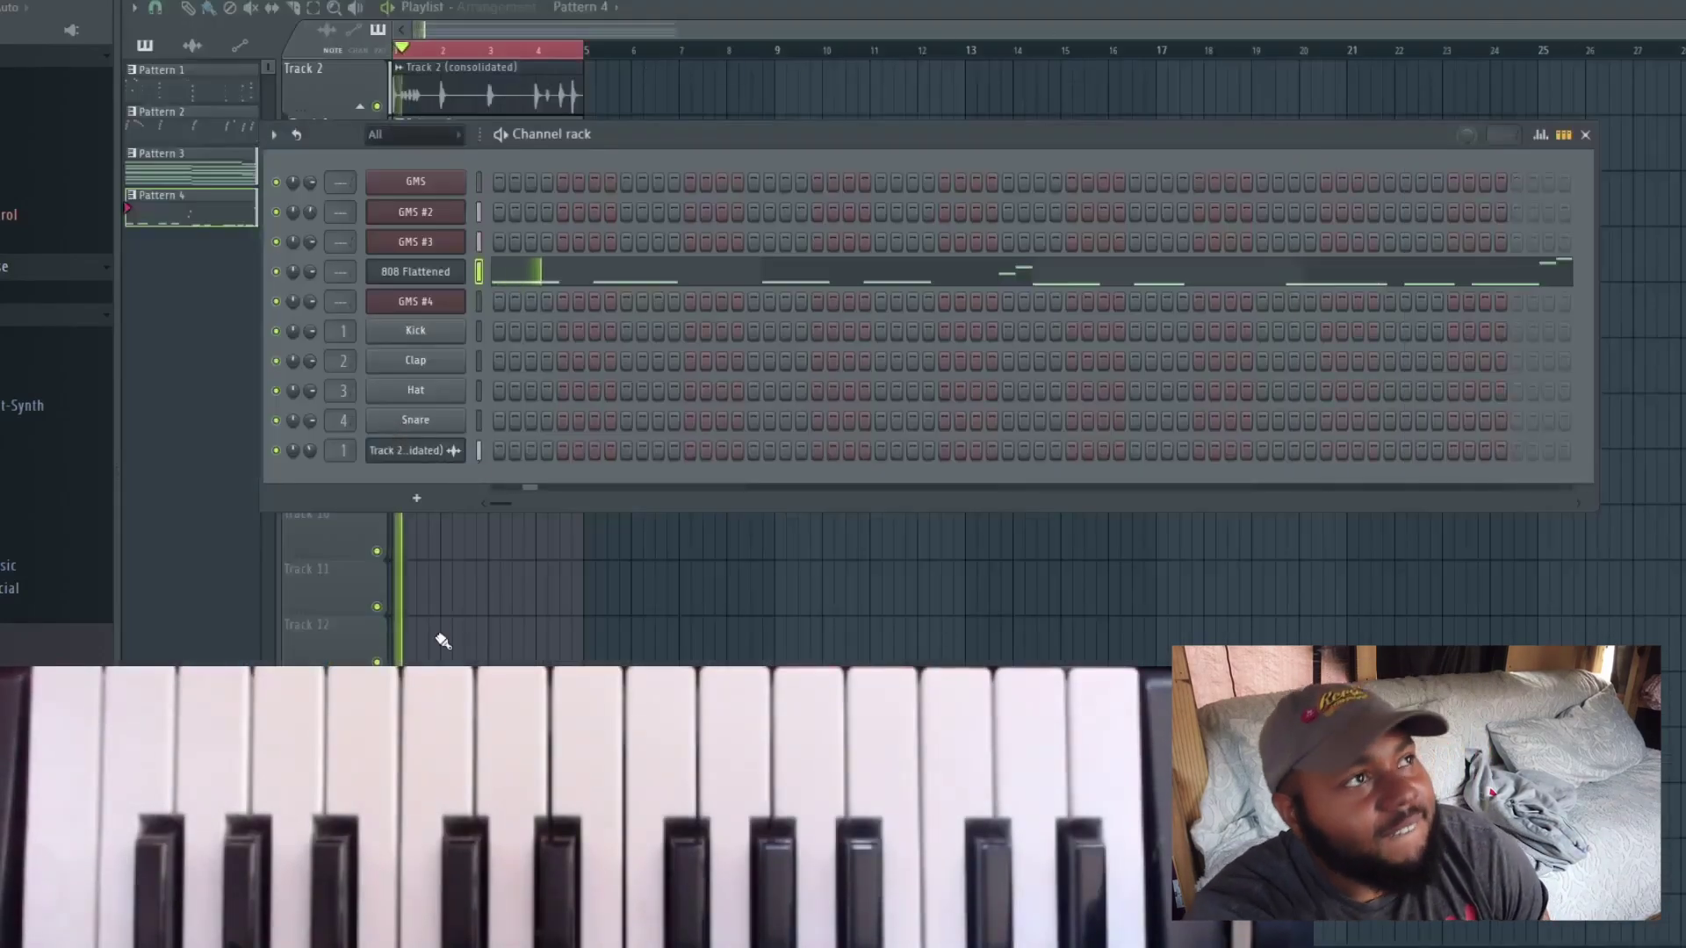
key("F6")
key("space")
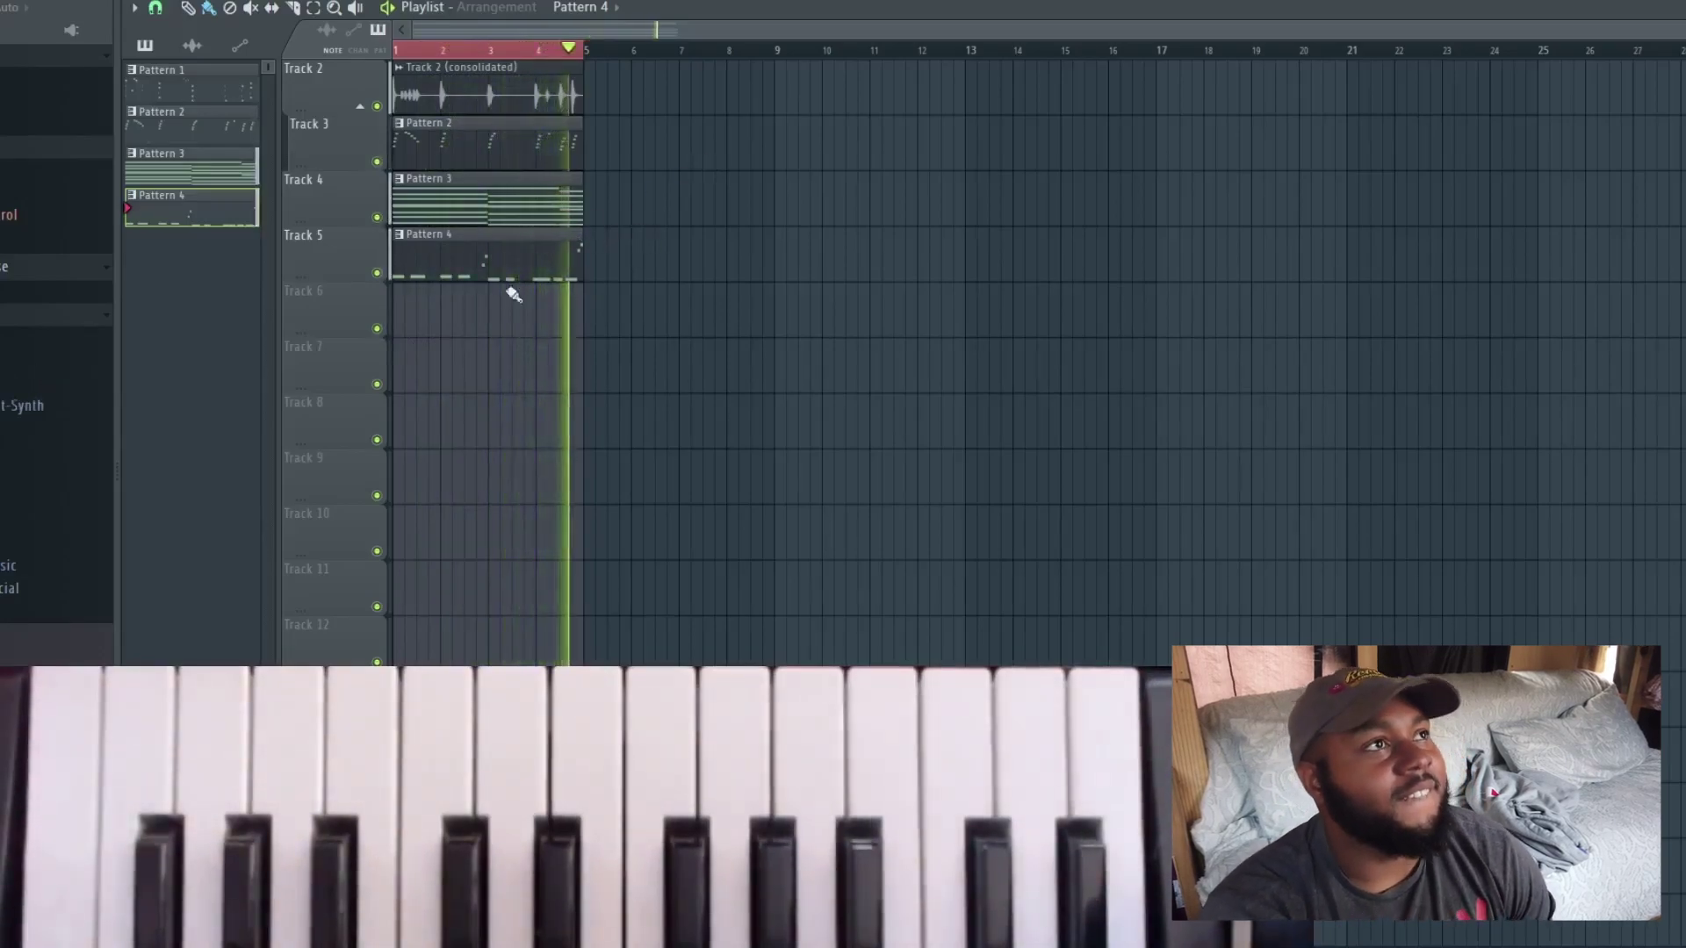
double_click(537, 268)
left_click_drag(651, 38, 501, 42)
left_click_drag(741, 474, 880, 624)
left_click_drag(866, 547, 888, 546)
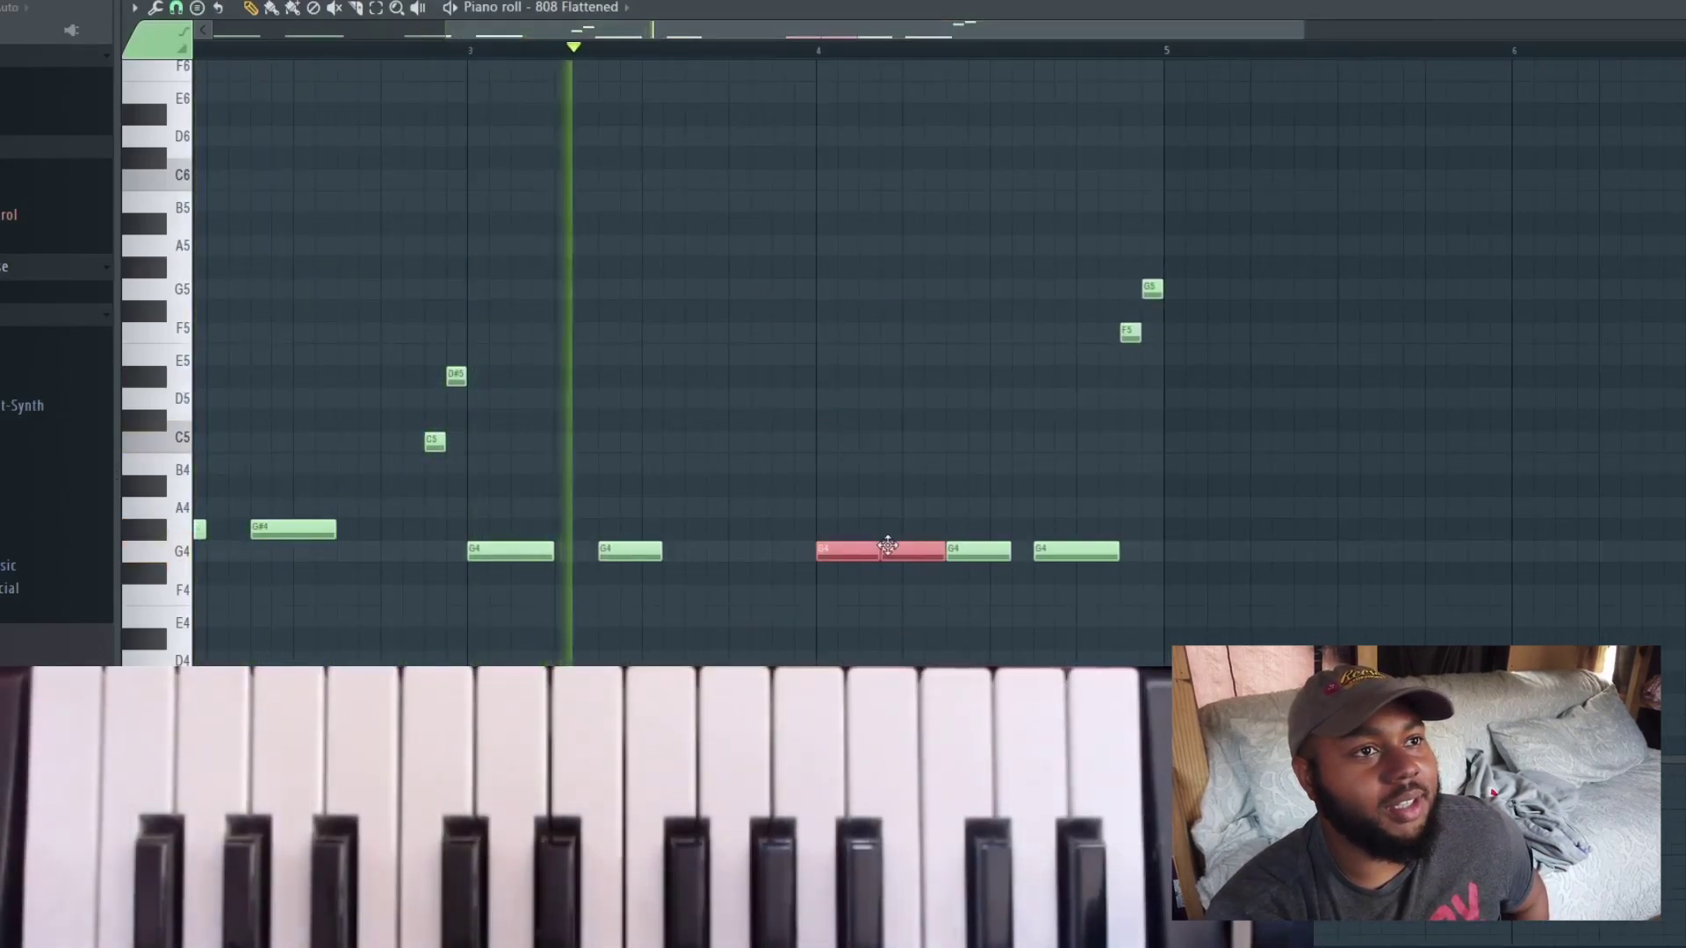
left_click(926, 588)
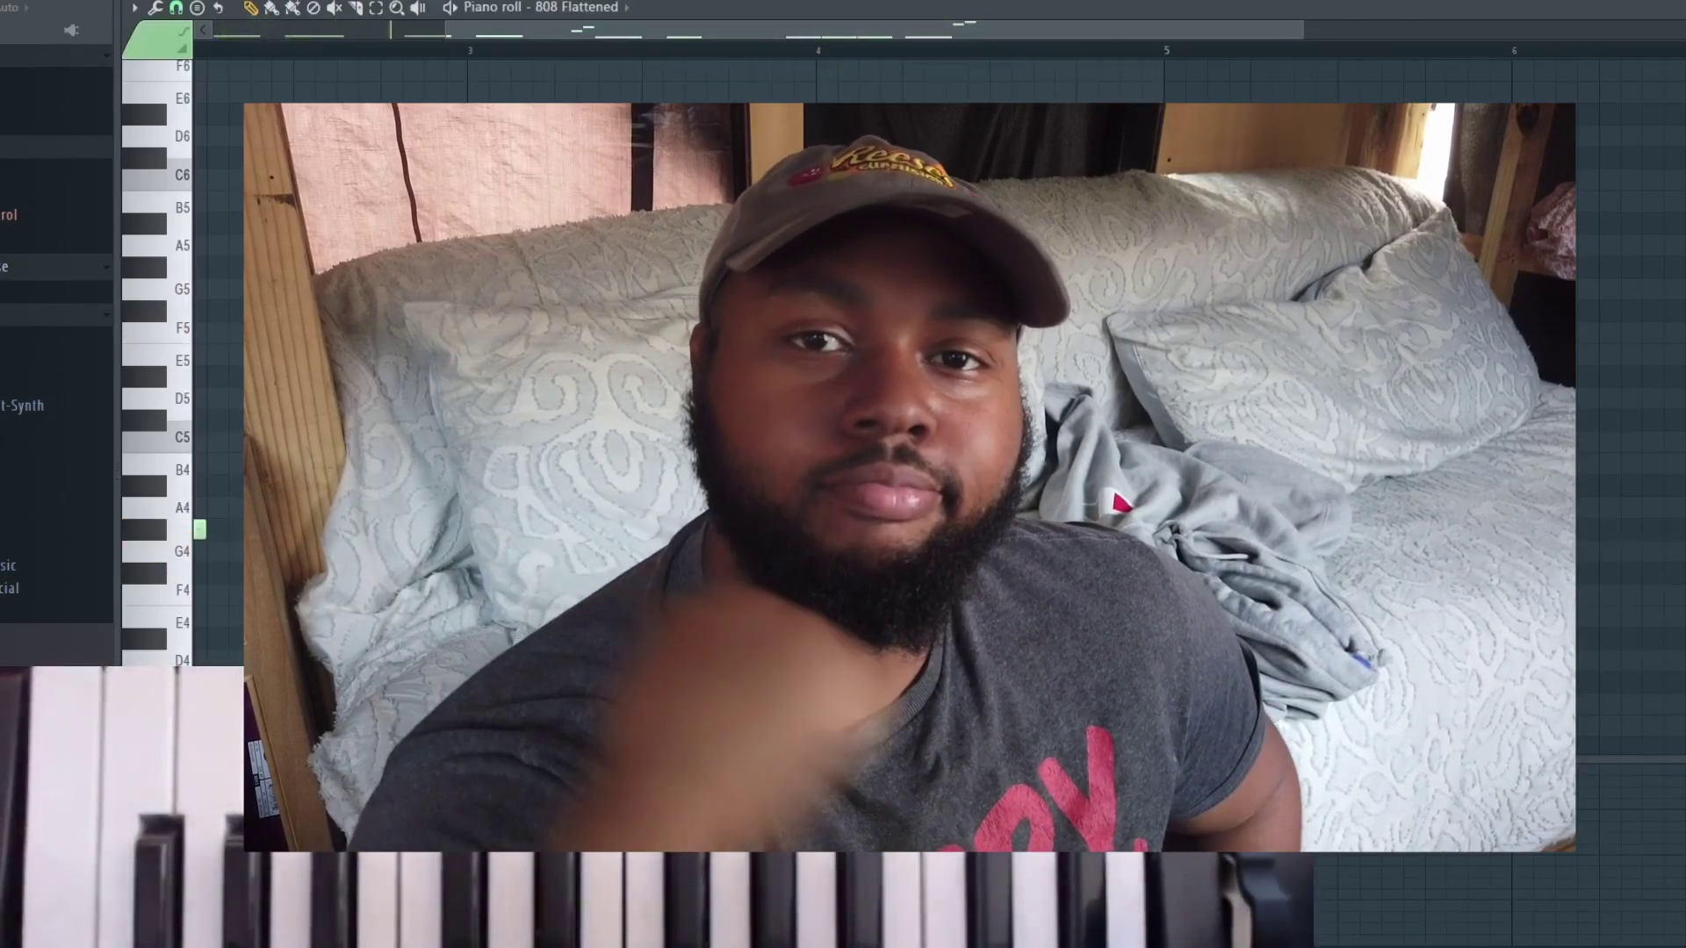
key("F7")
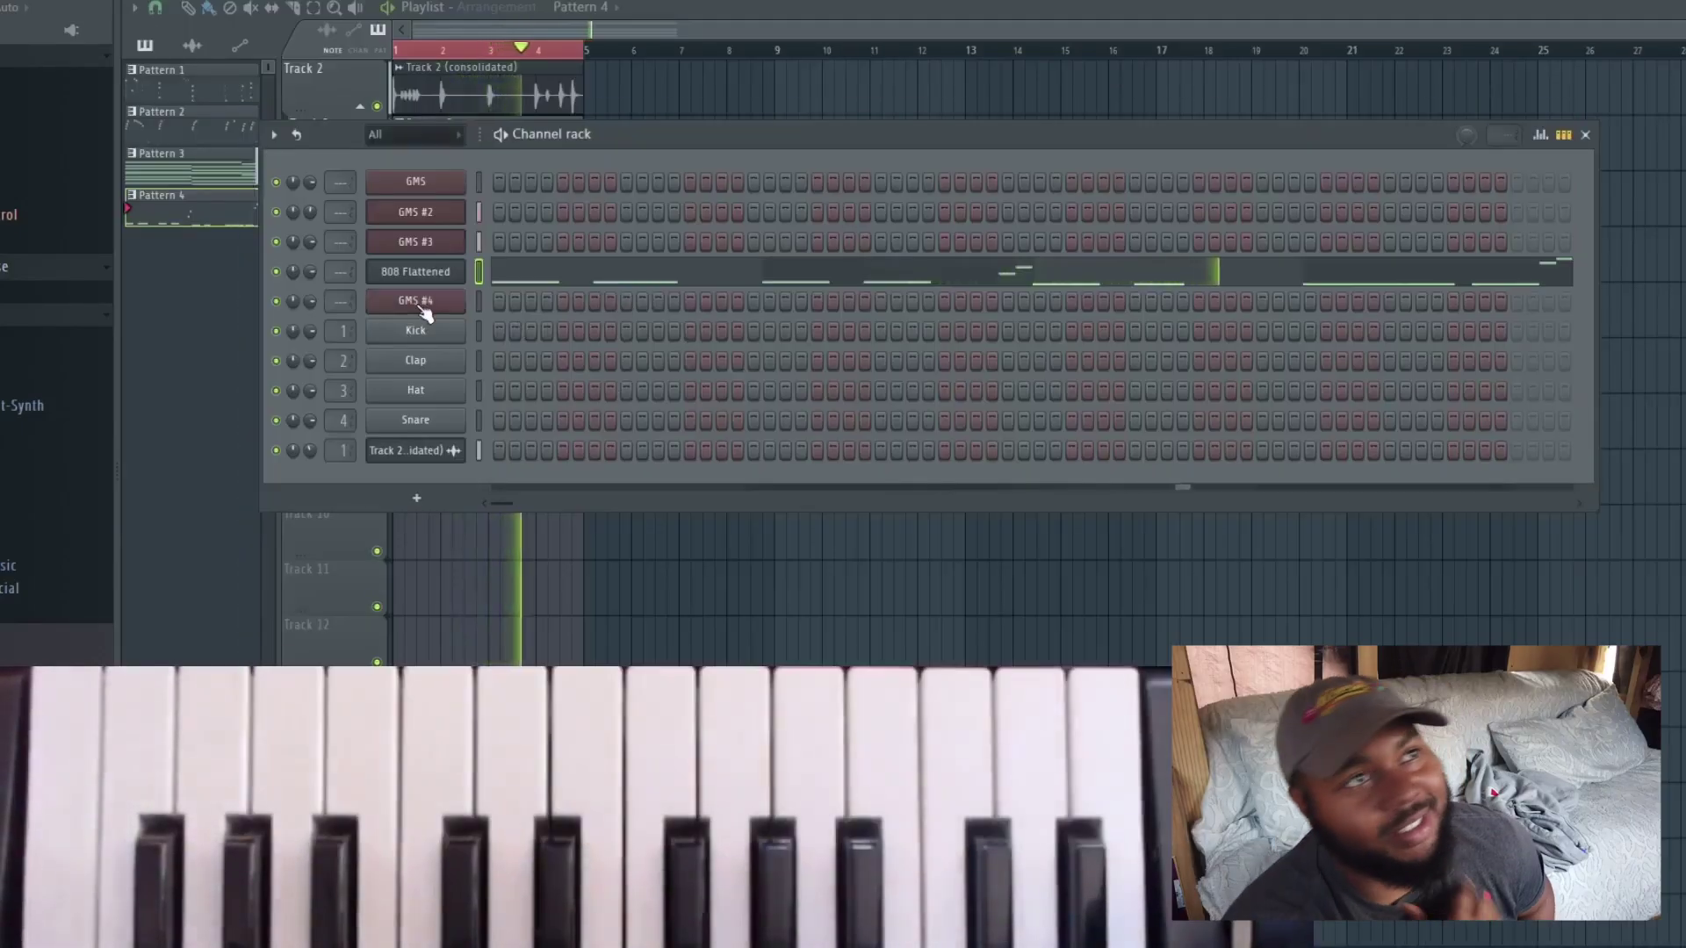
right_click(456, 299)
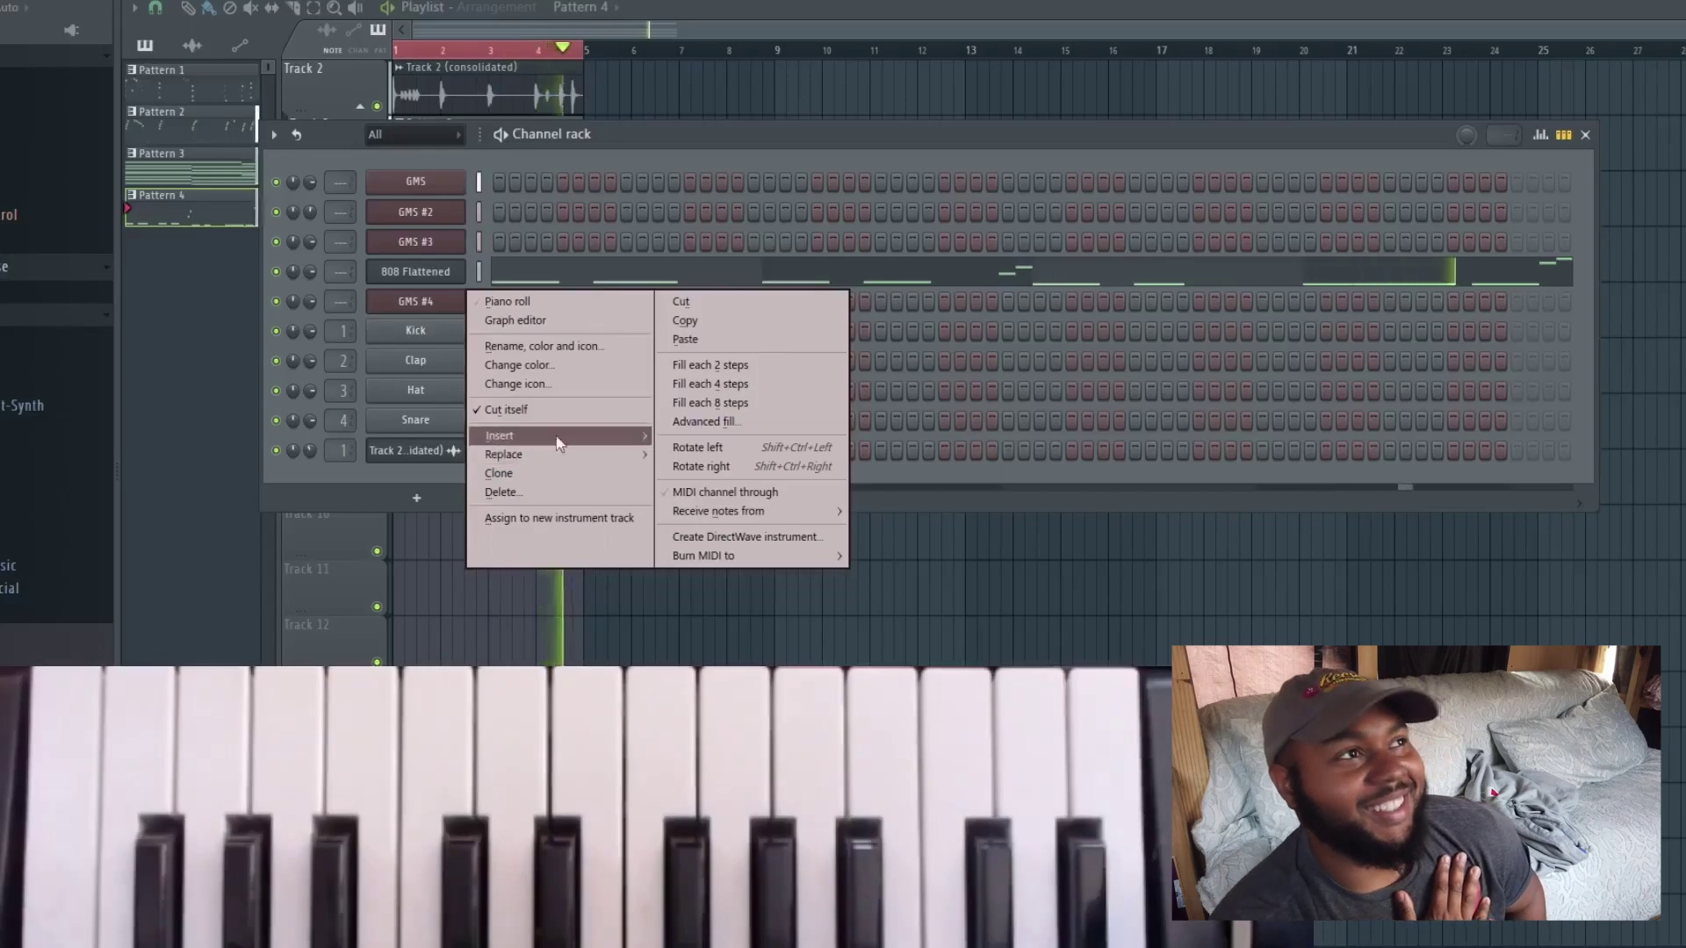
left_click(418, 332)
left_click(418, 332)
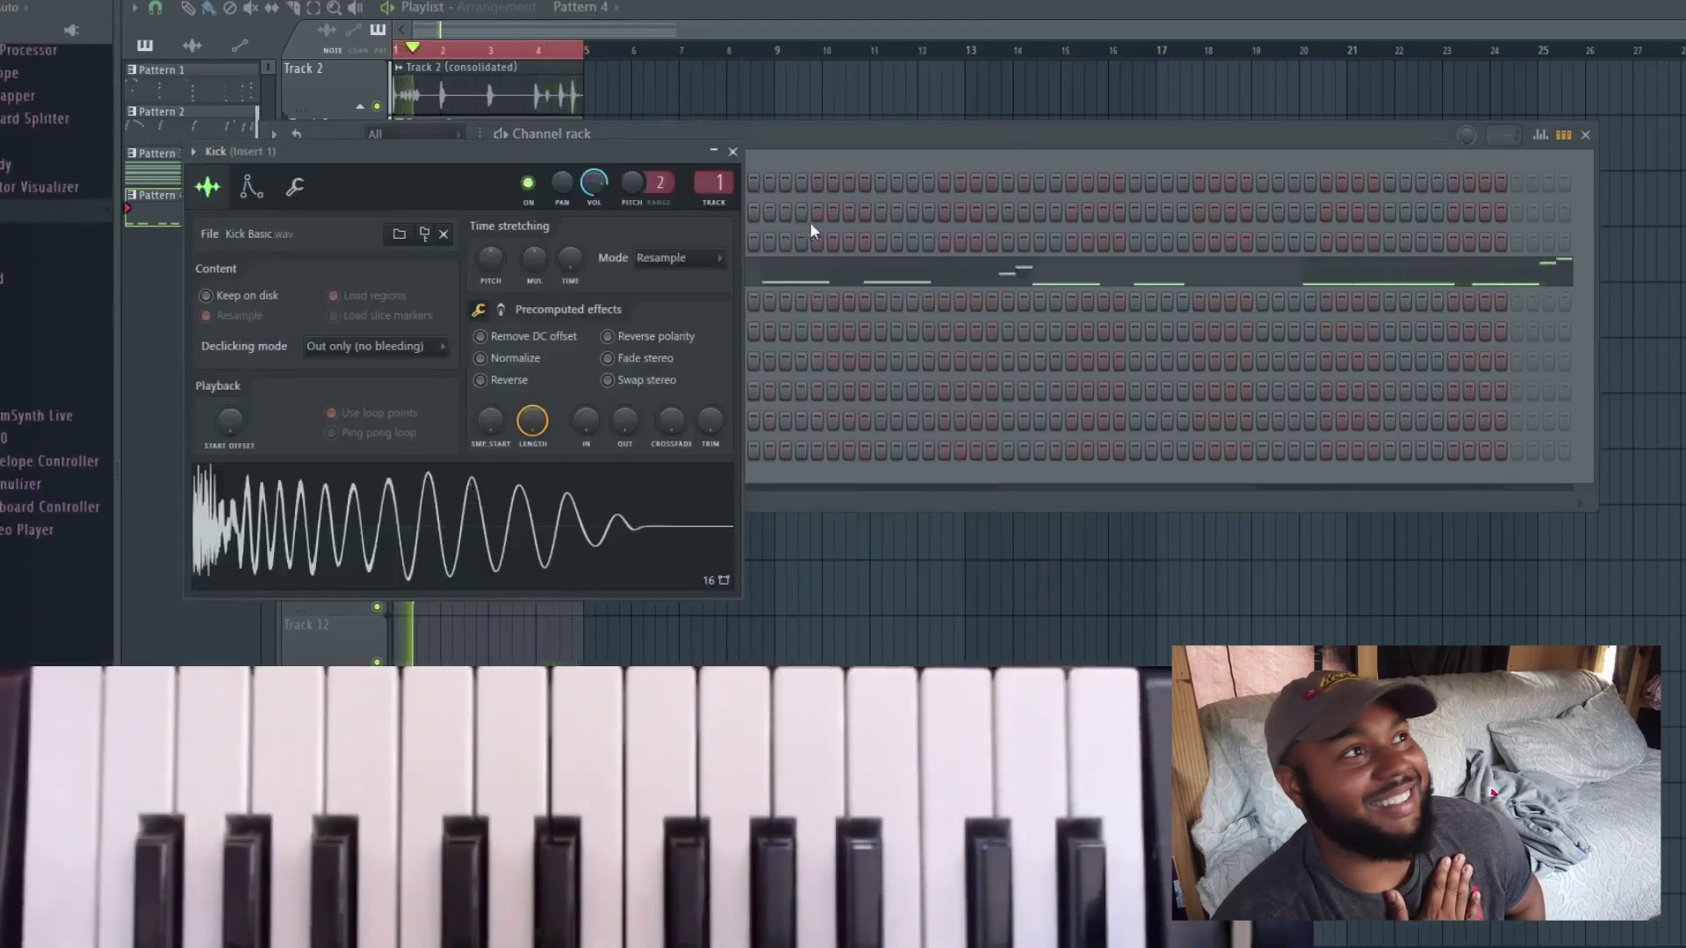
left_click(806, 230)
Insert a Toxic Biohazard channel and load the E.T. ToTc preset from its Ambient Textures bank
right_click(464, 304)
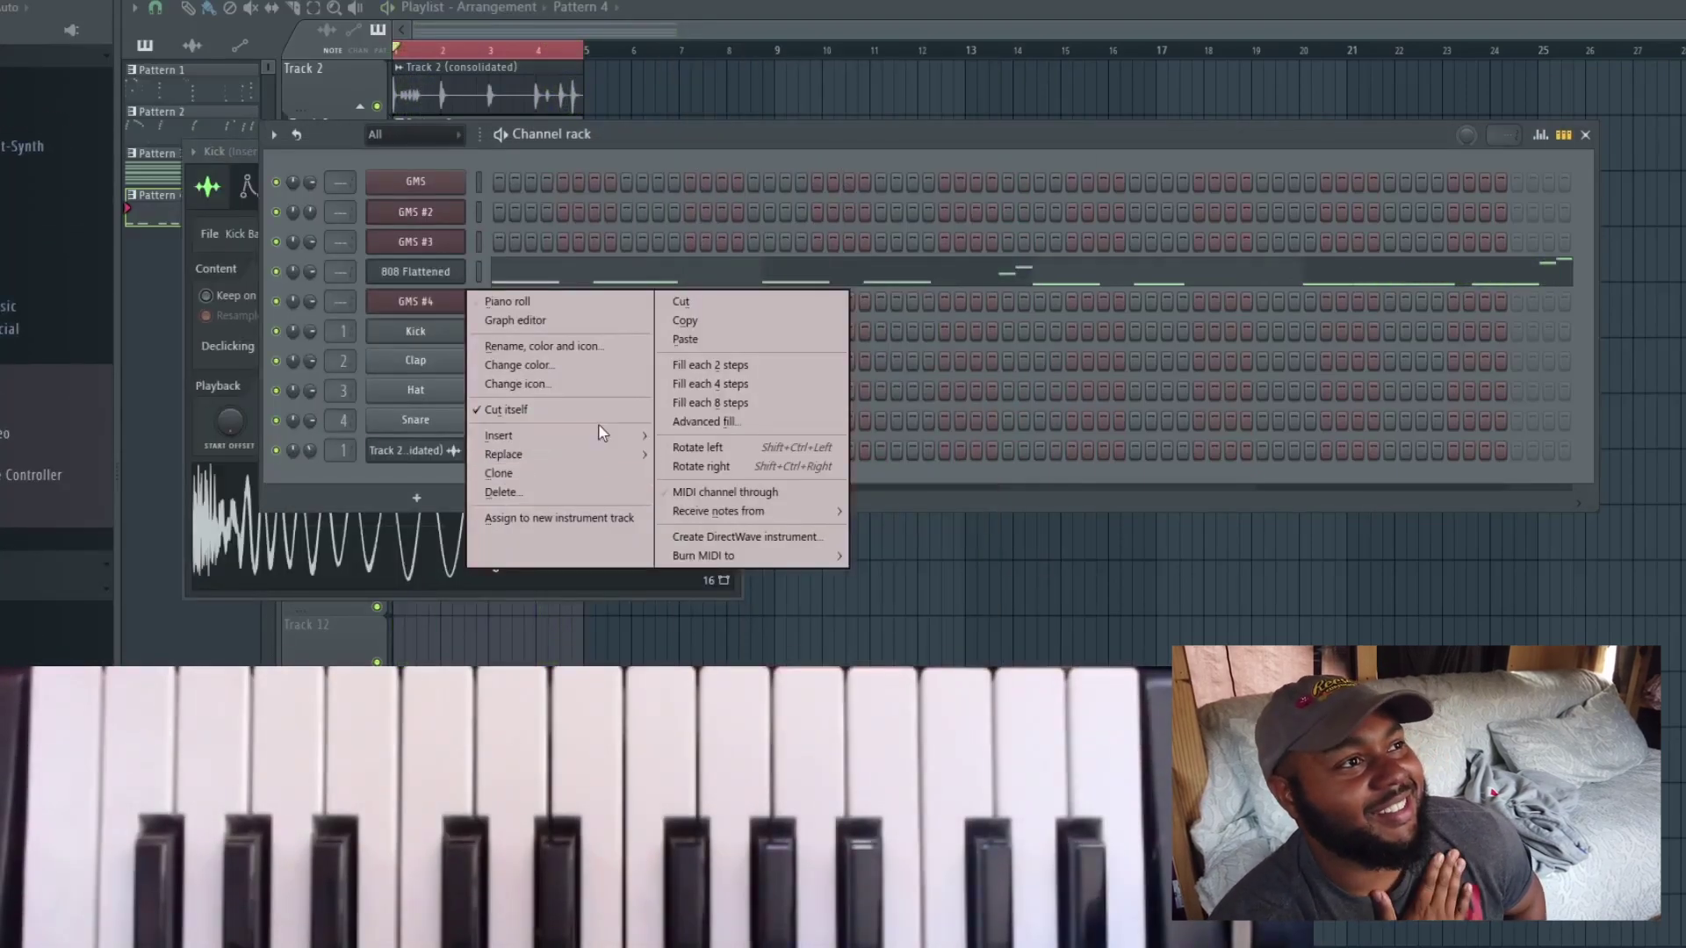
mouse_move(586, 442)
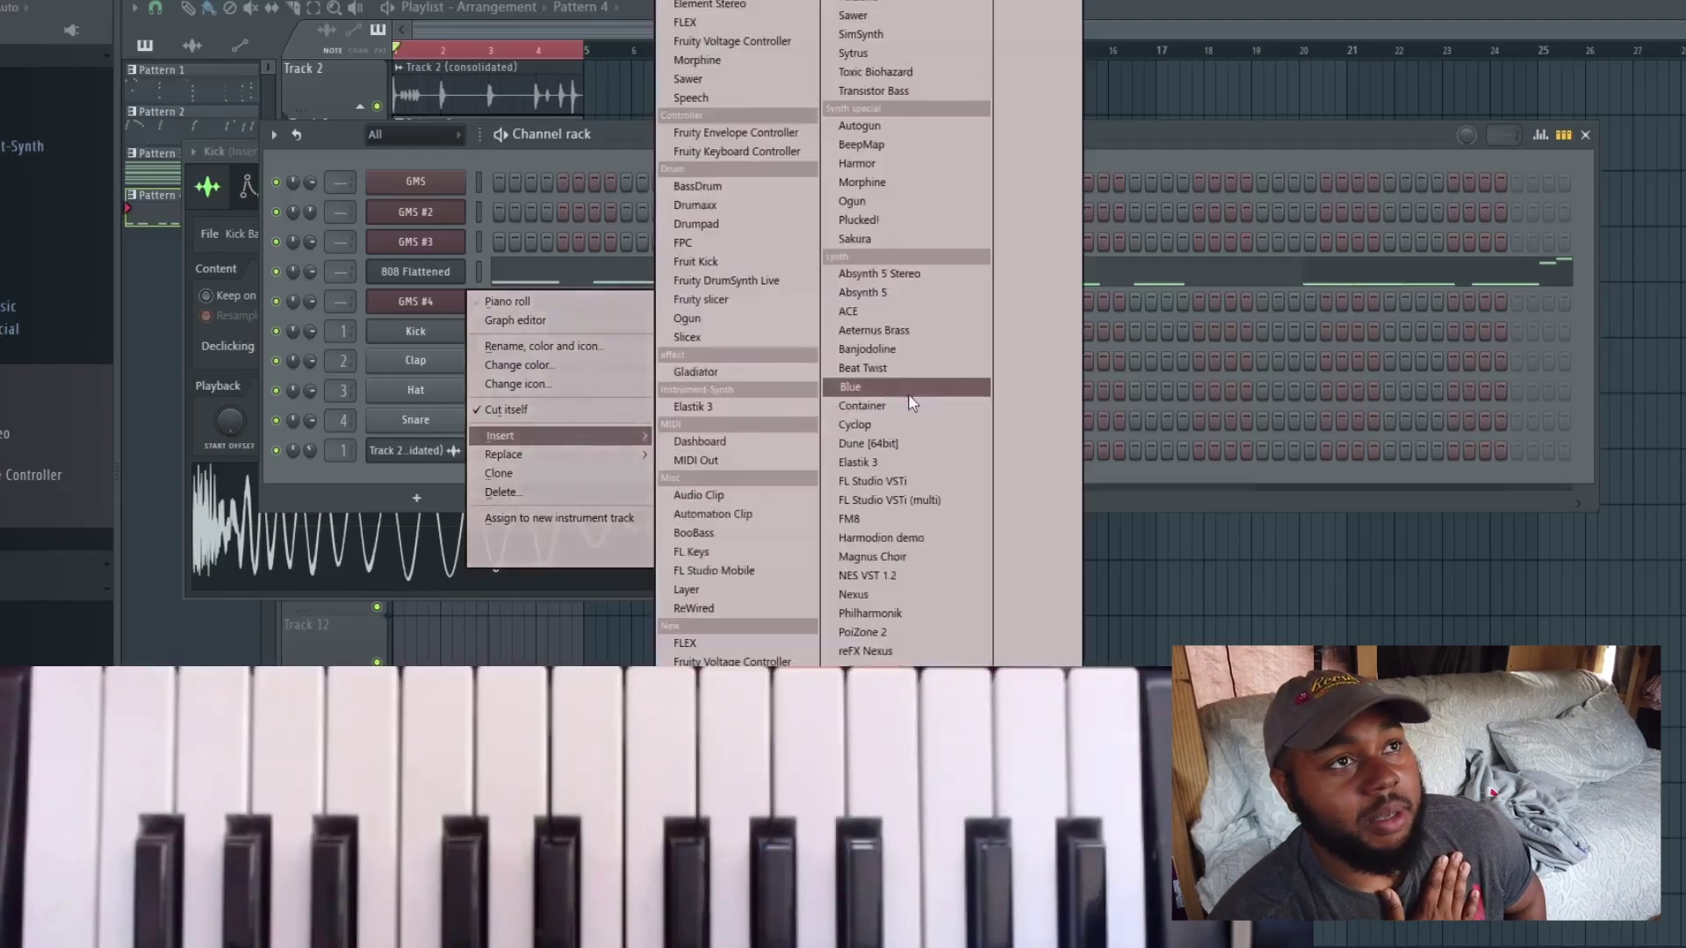
left_click(882, 71)
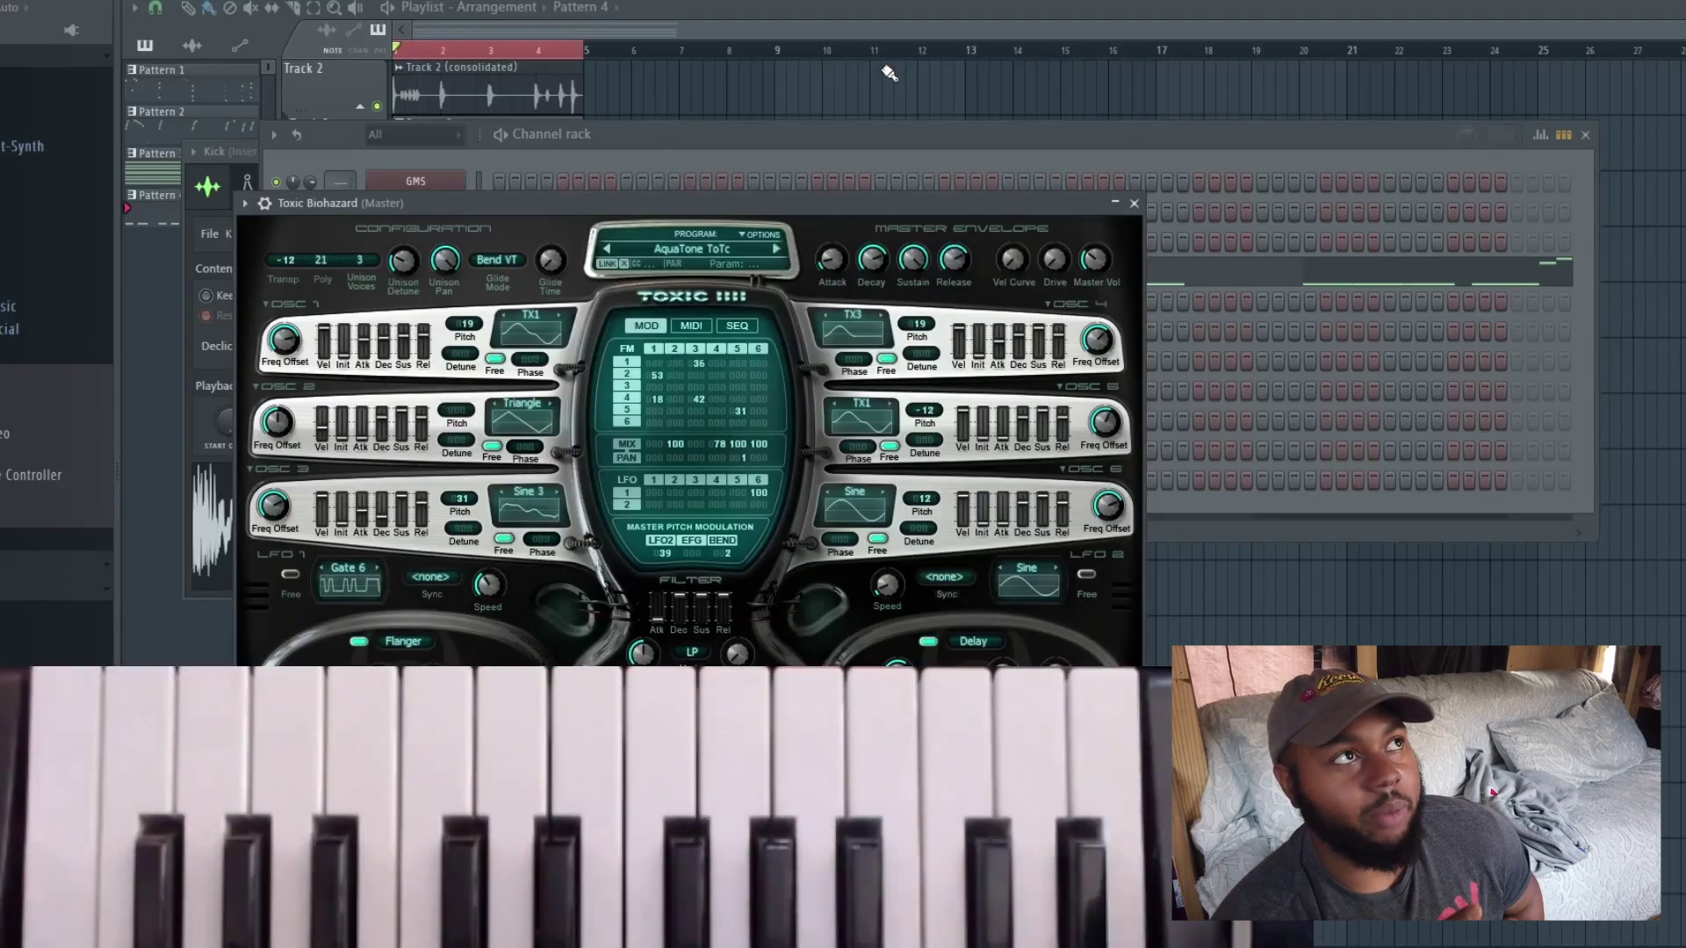
left_click(655, 250)
left_click(785, 384)
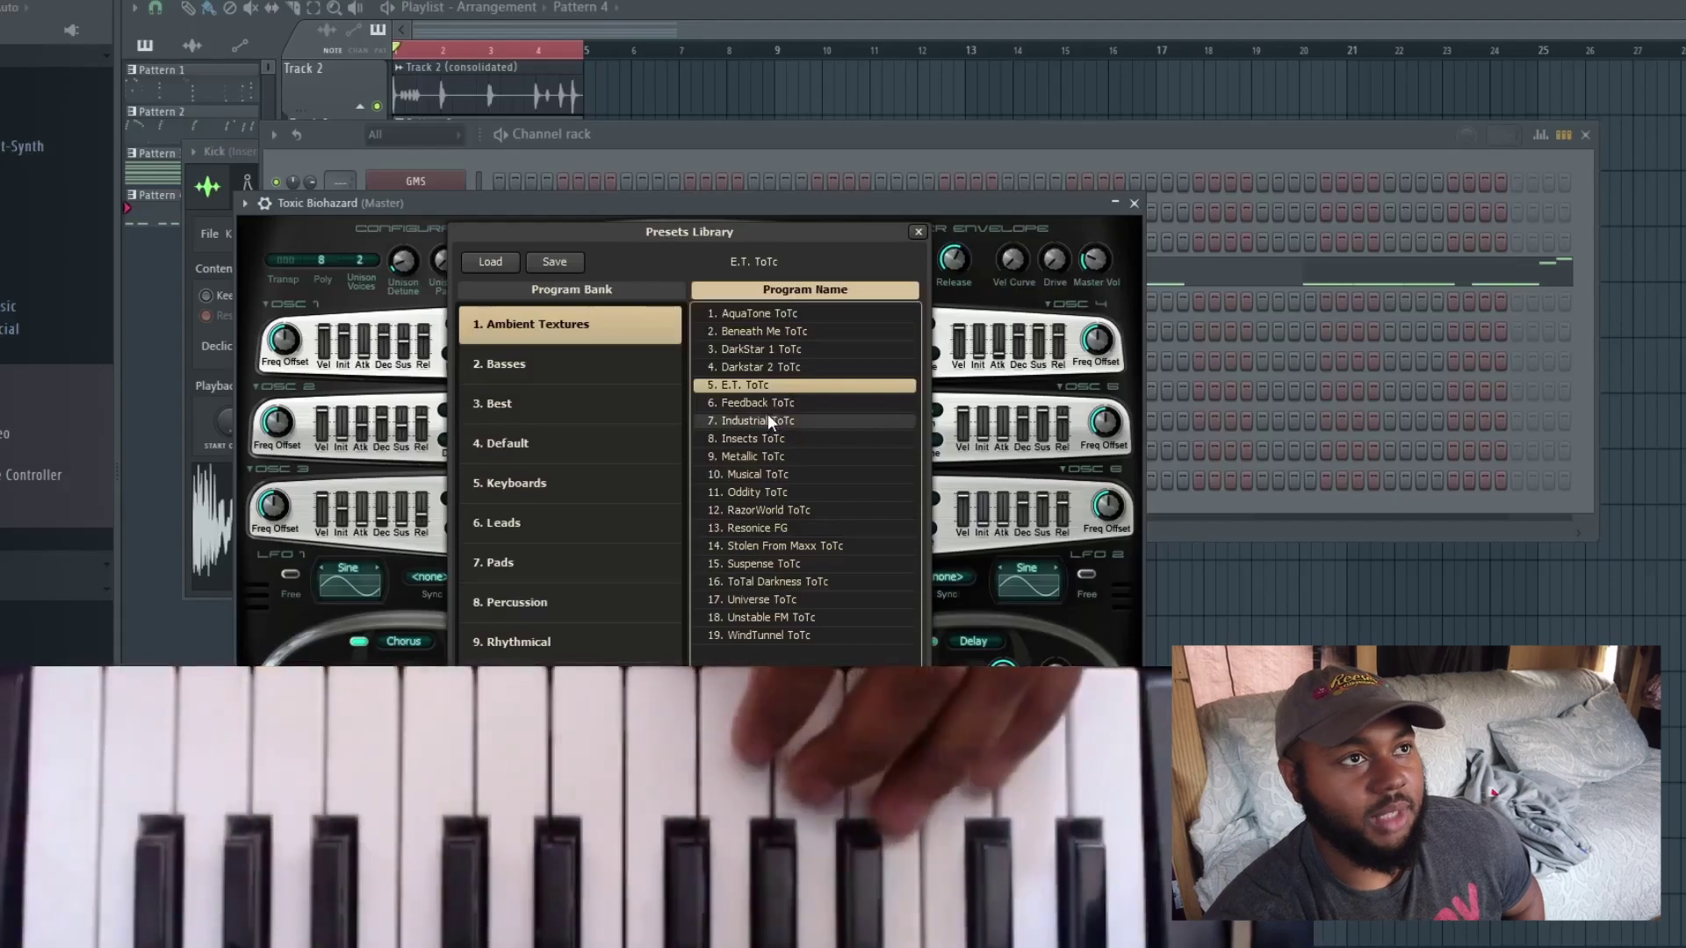
Audition Stolen From Maxx ToTc and ToTal Darkness ToTc in Toxic Biohazard and record a melody into a new Pattern 5
left_click(830, 544)
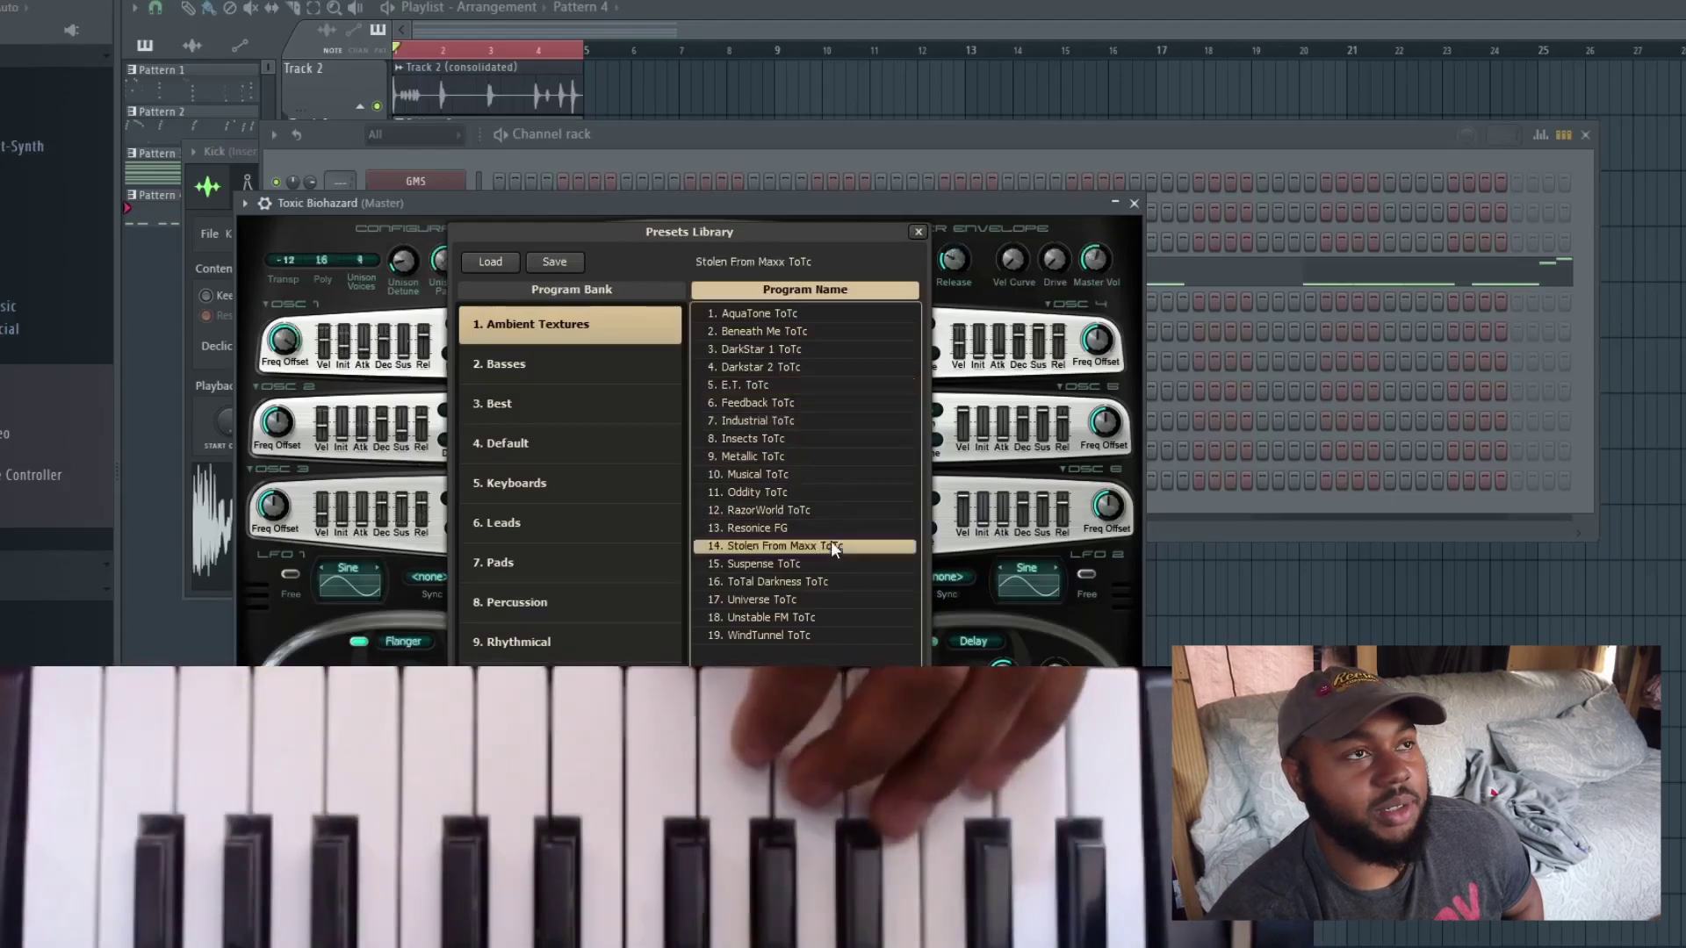
left_click(795, 583)
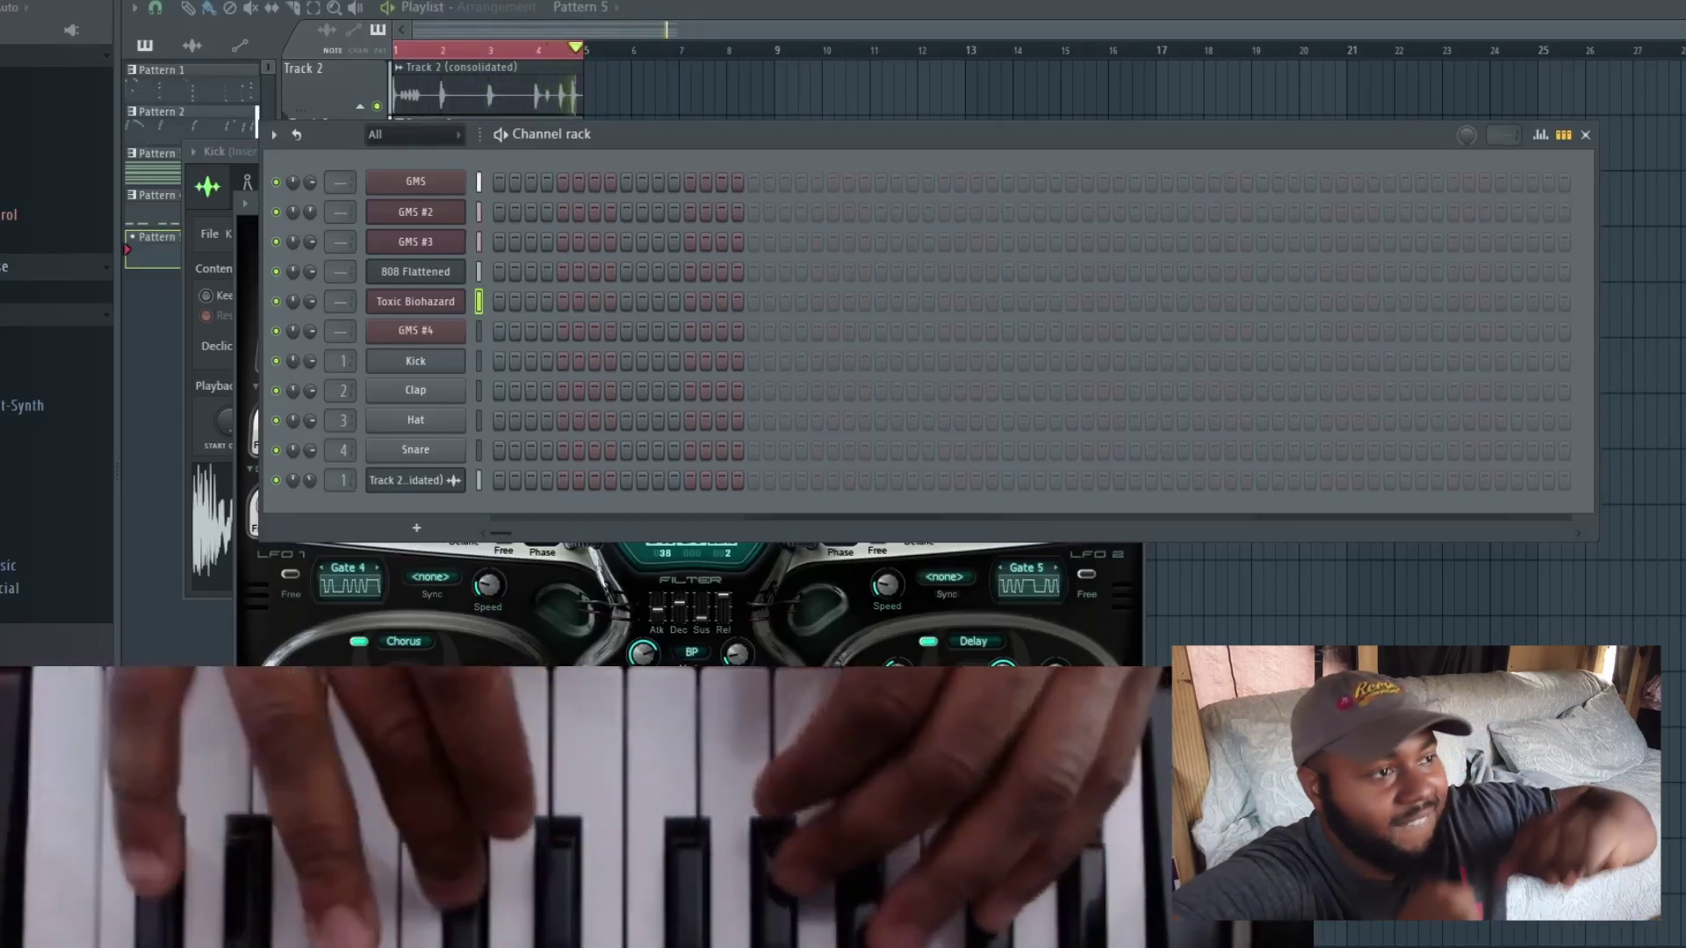
key("space")
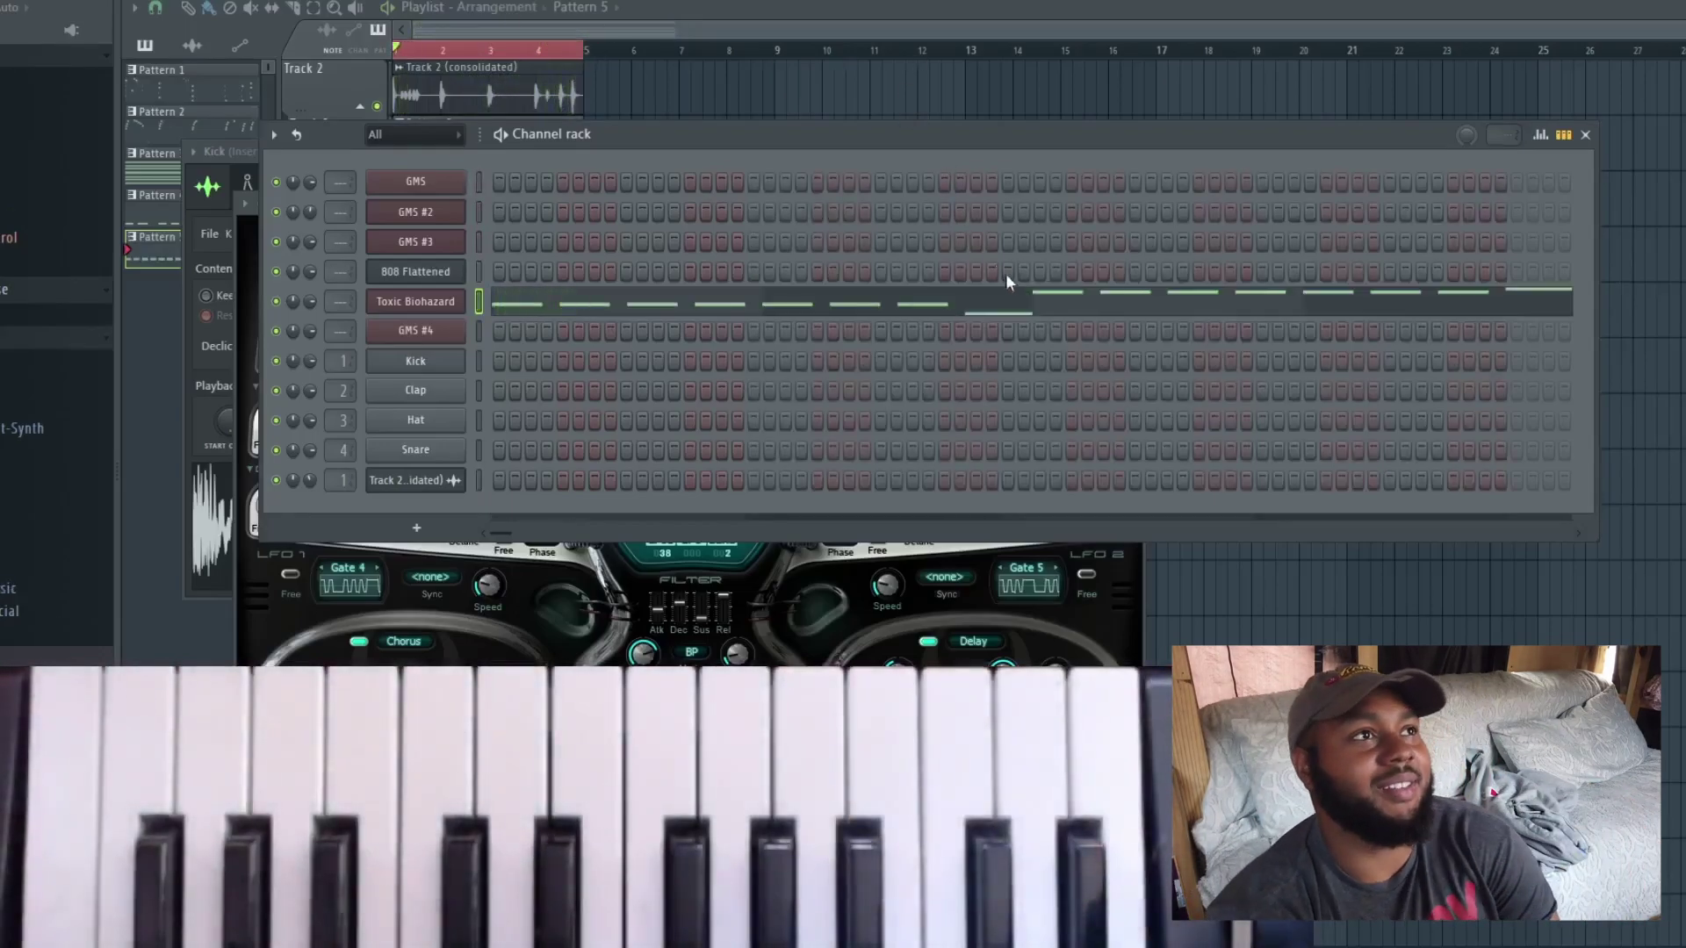
Examine the recorded Toxic Biohazard notes of Pattern 5 in the piano roll and play the arrangement
left_click(1052, 307)
scroll(722, 163, "up", 3)
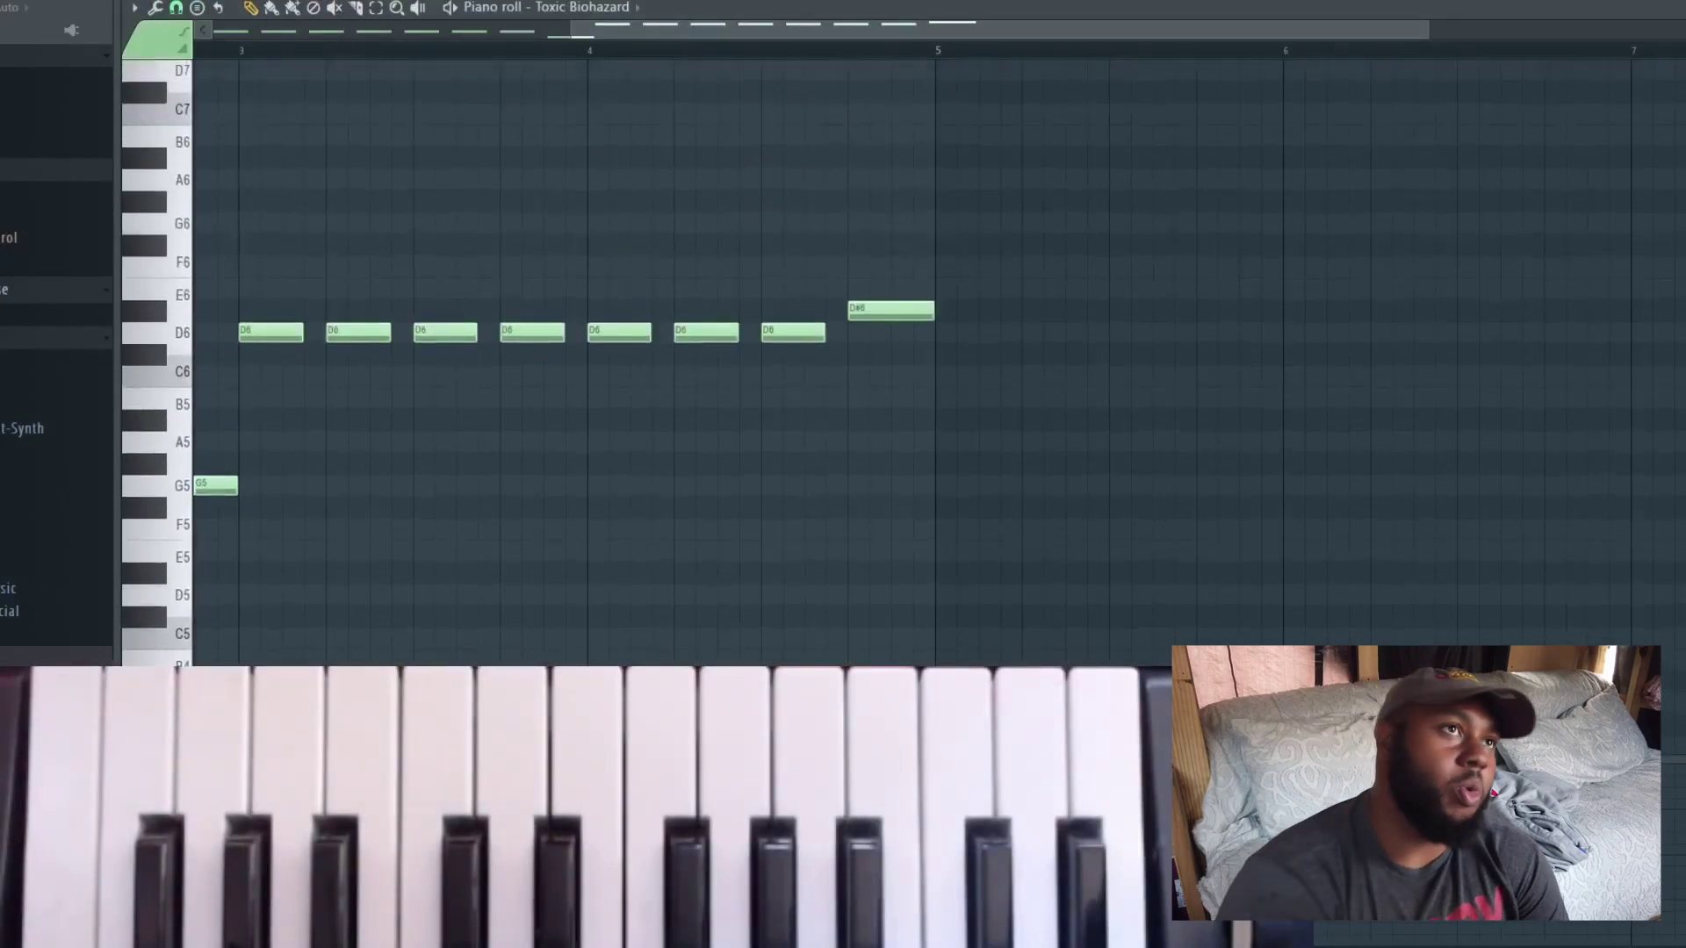
key("F7")
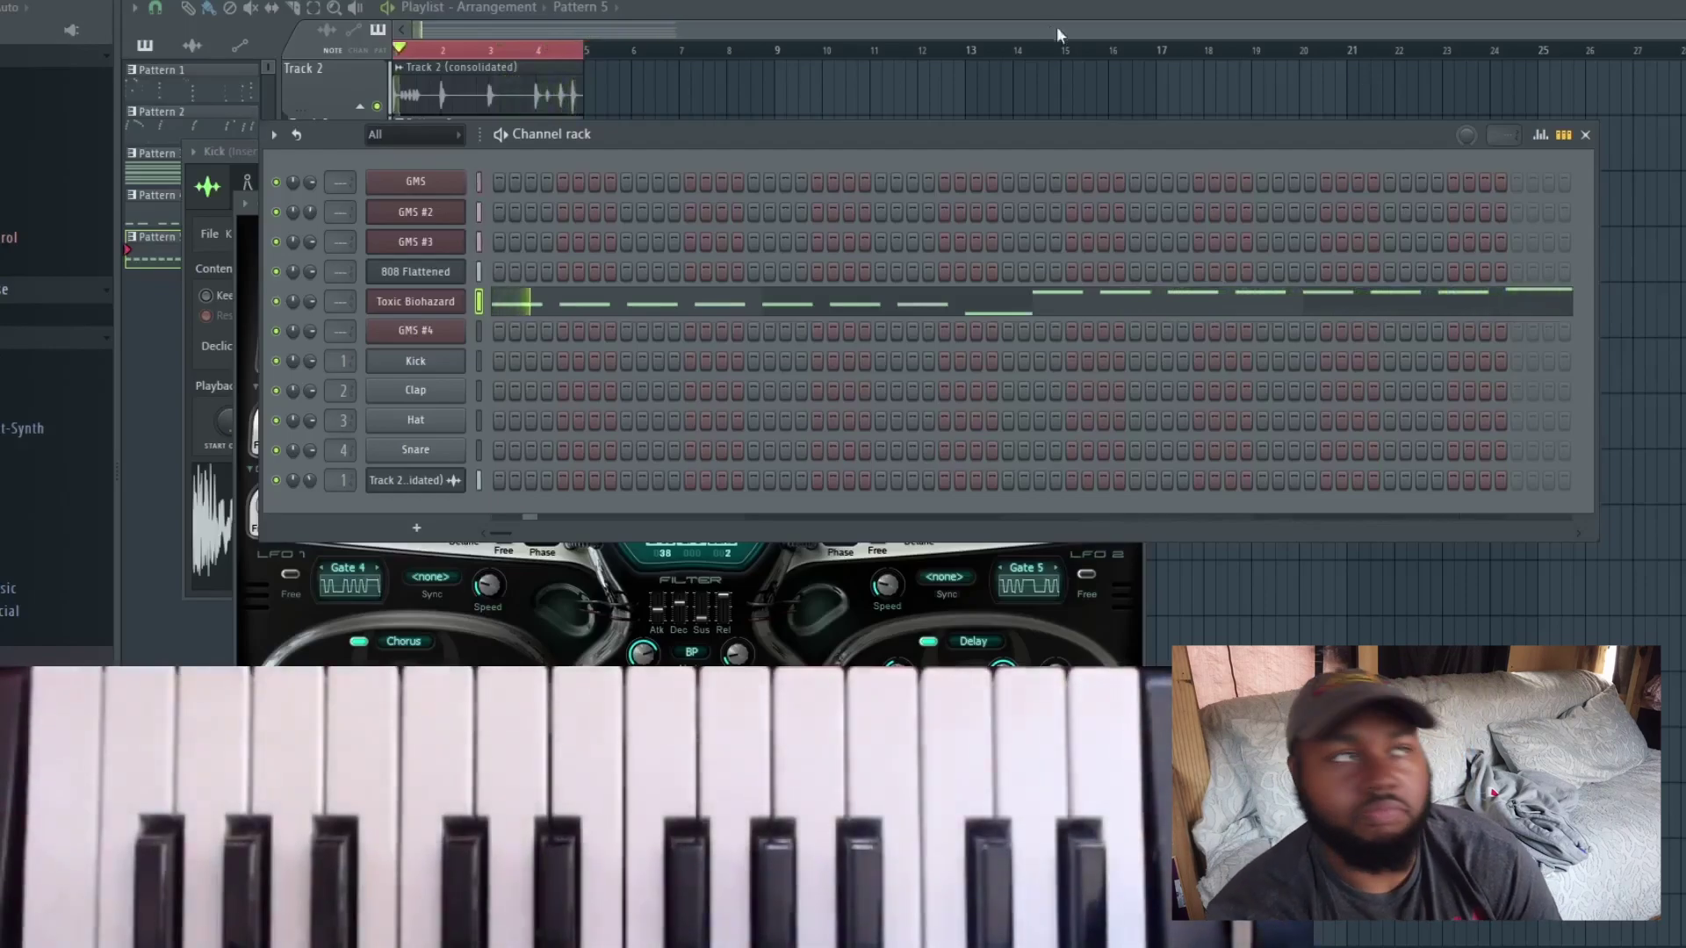
key("space")
Insert a second Toxic Biohazard channel next to GMS #4 in the channel rack
right_click(417, 331)
mouse_move(561, 465)
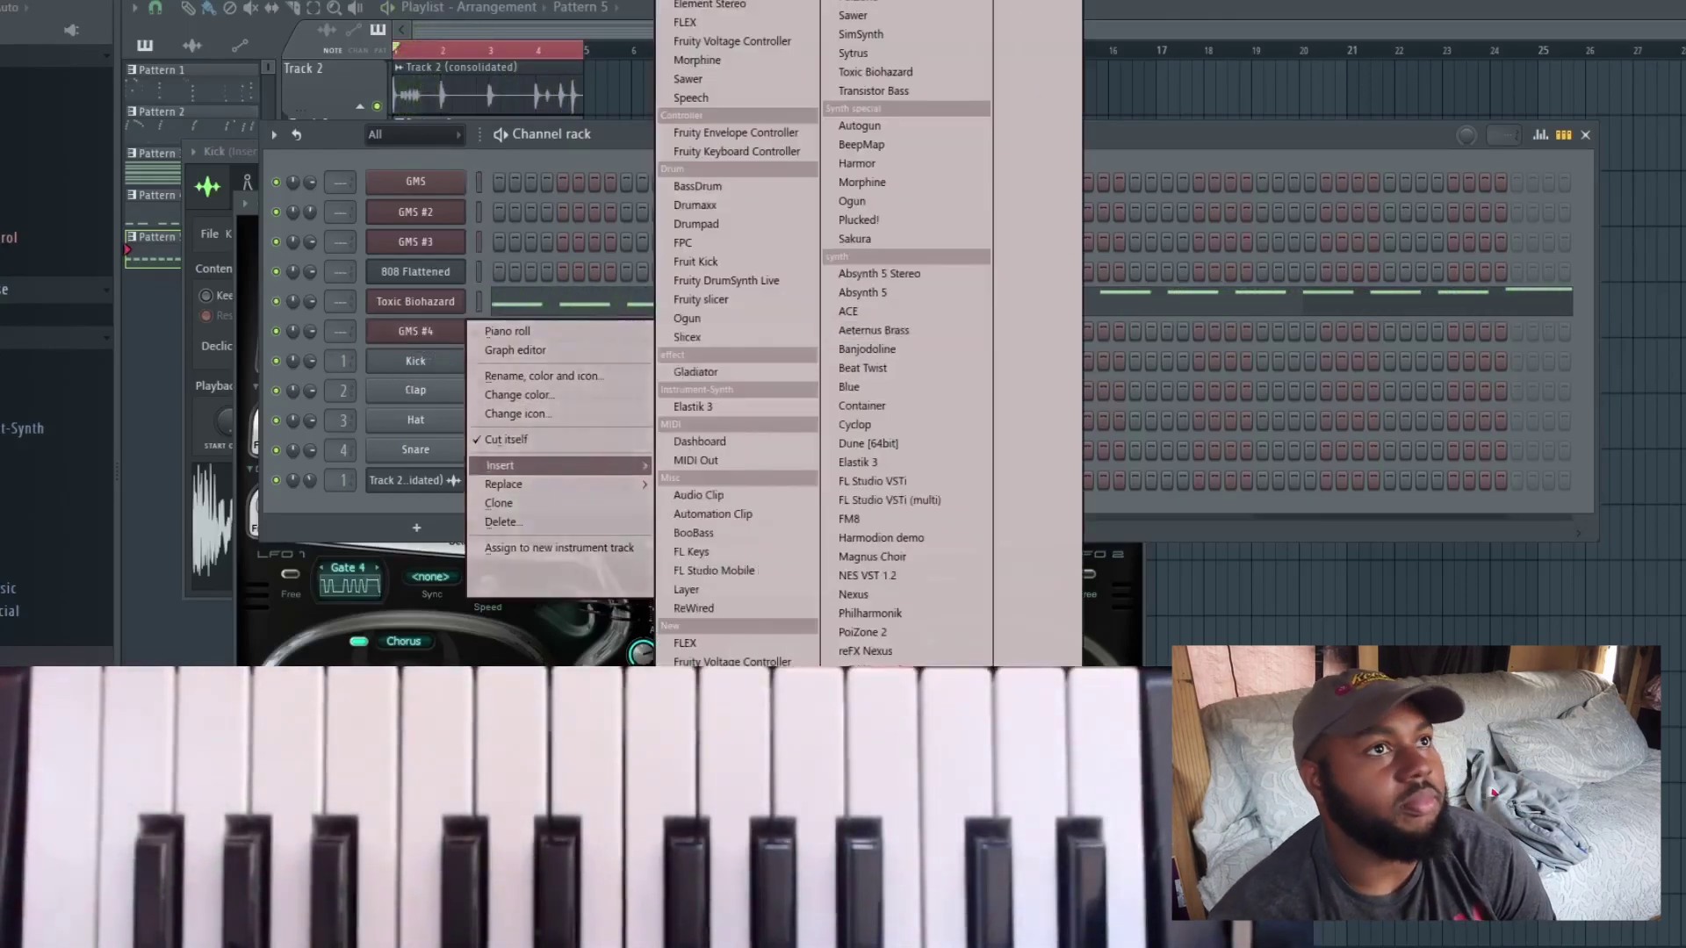
left_click(907, 77)
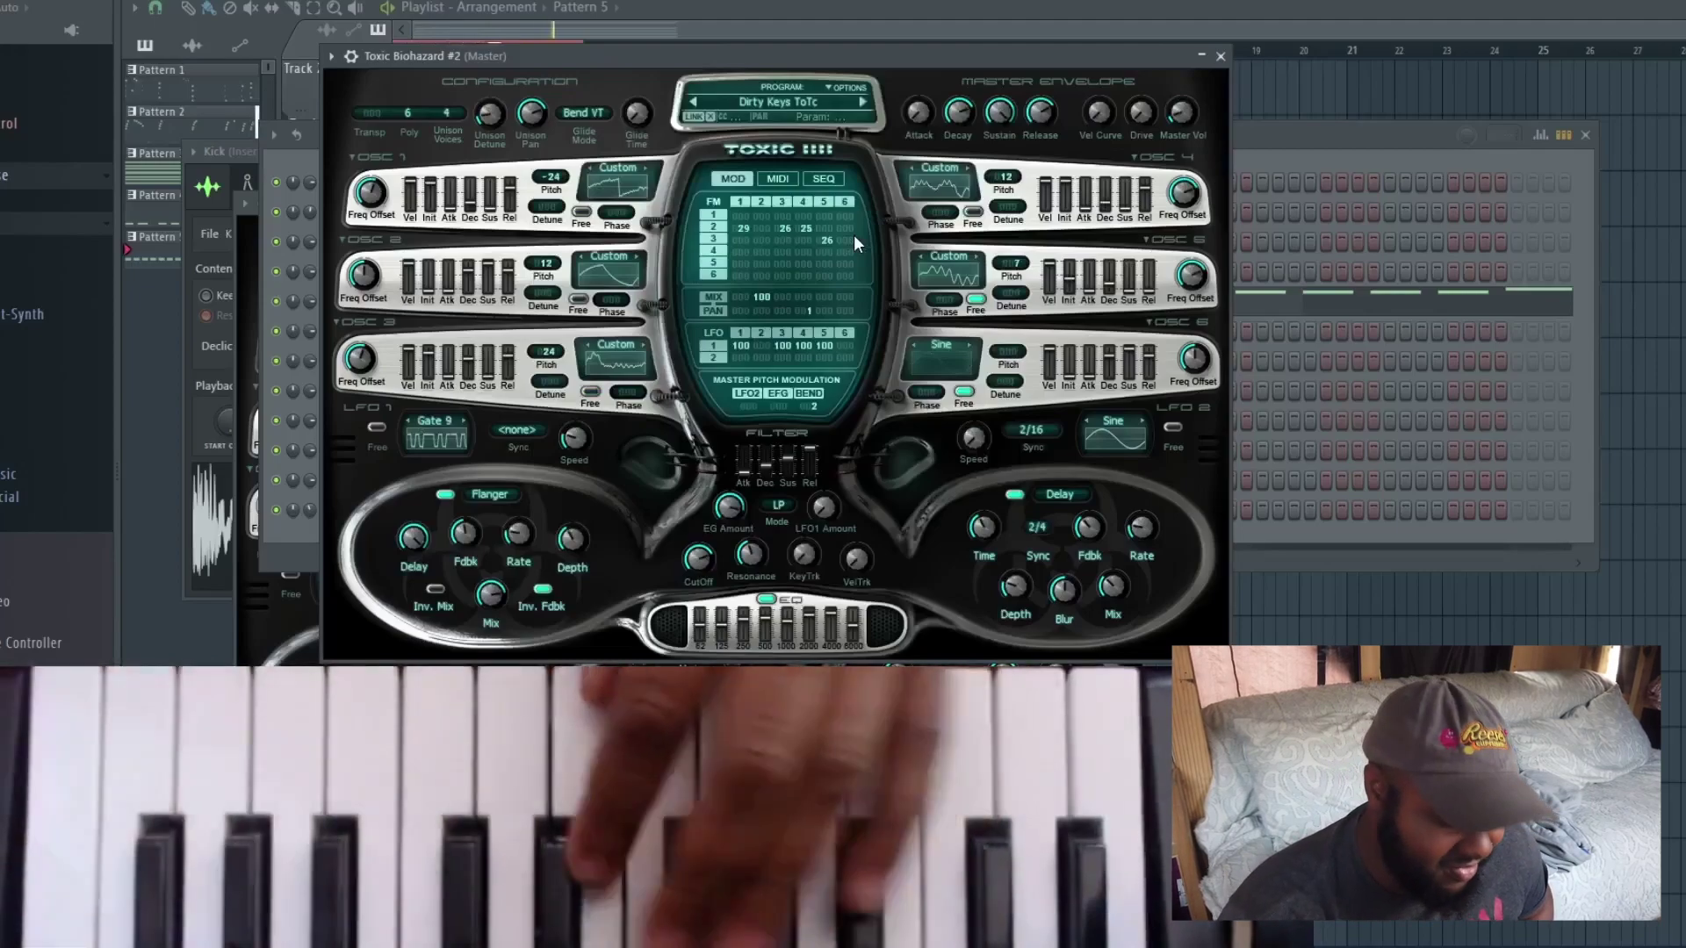
Audition the Keyboards presets of Toxic Biohazard #2 one by one, from Fairy Tale ToTc through the FmPiano sounds to FmPianoF
left_click(863, 102)
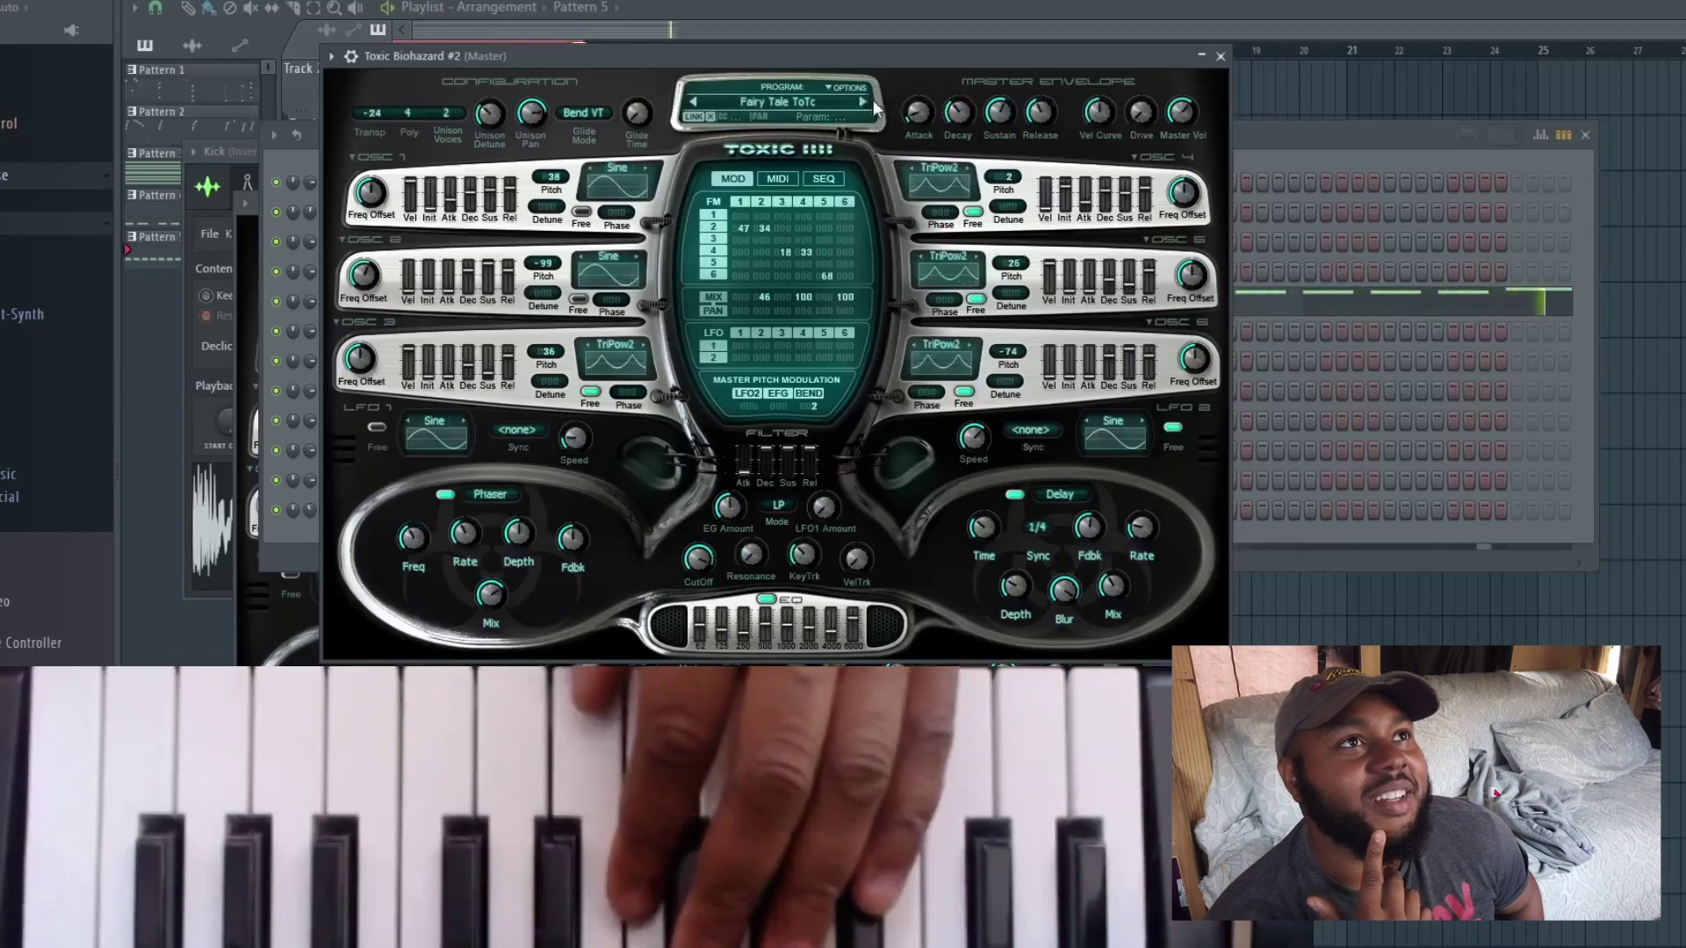
left_click(862, 102)
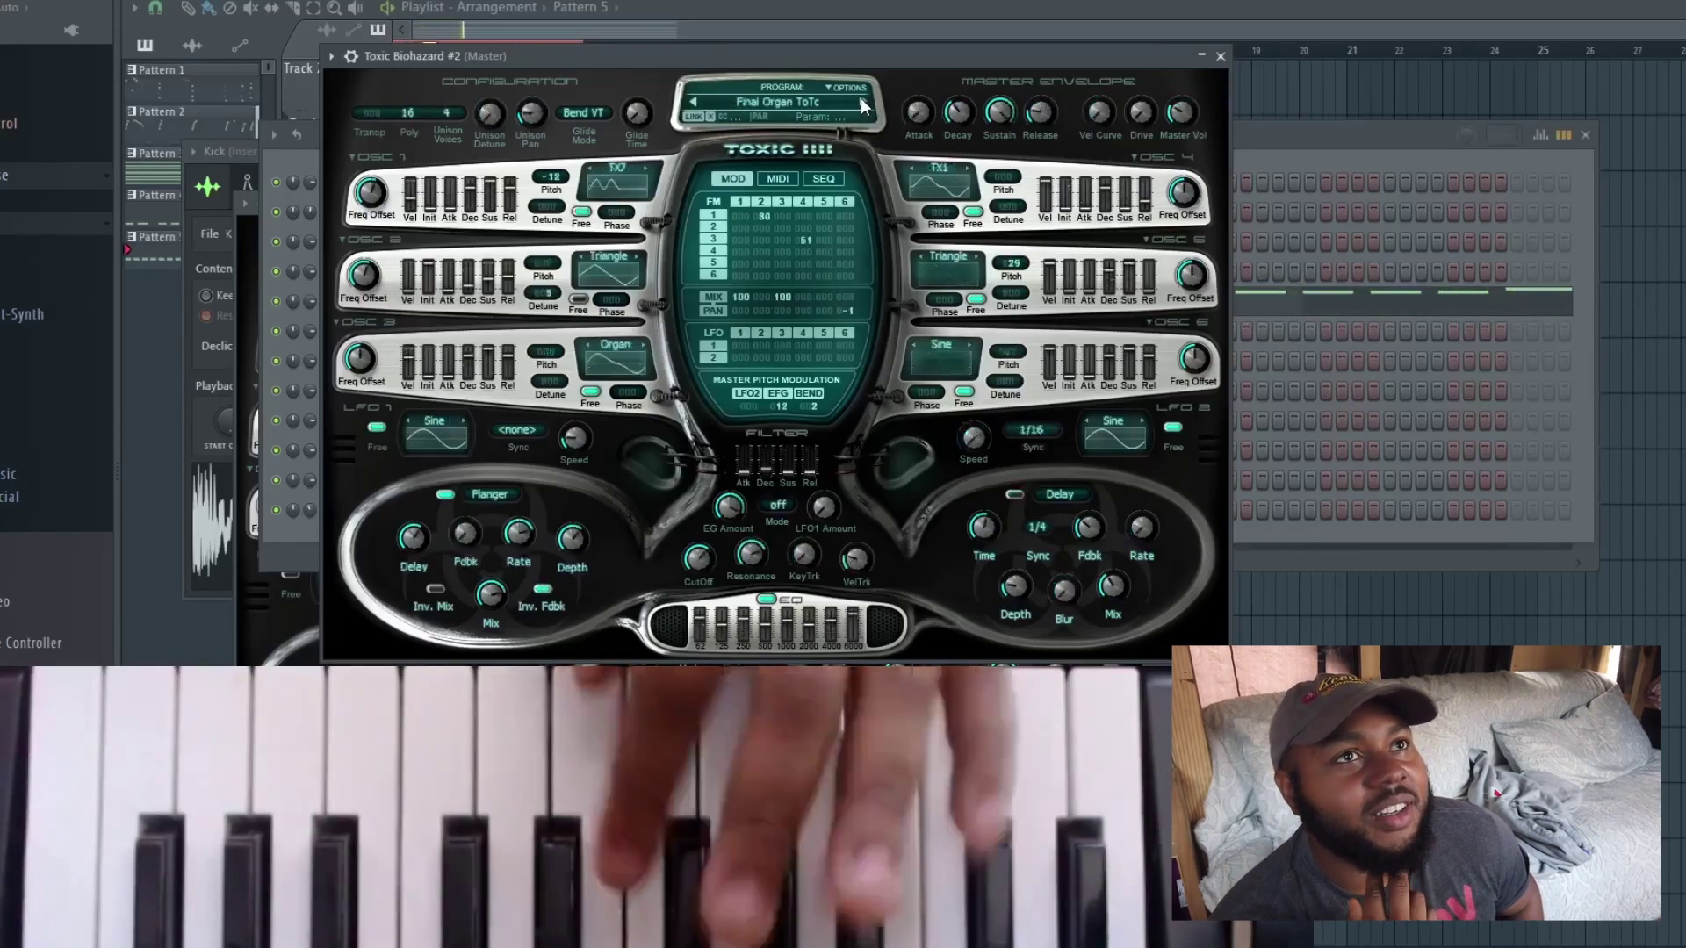
left_click(862, 102)
left_click(864, 102)
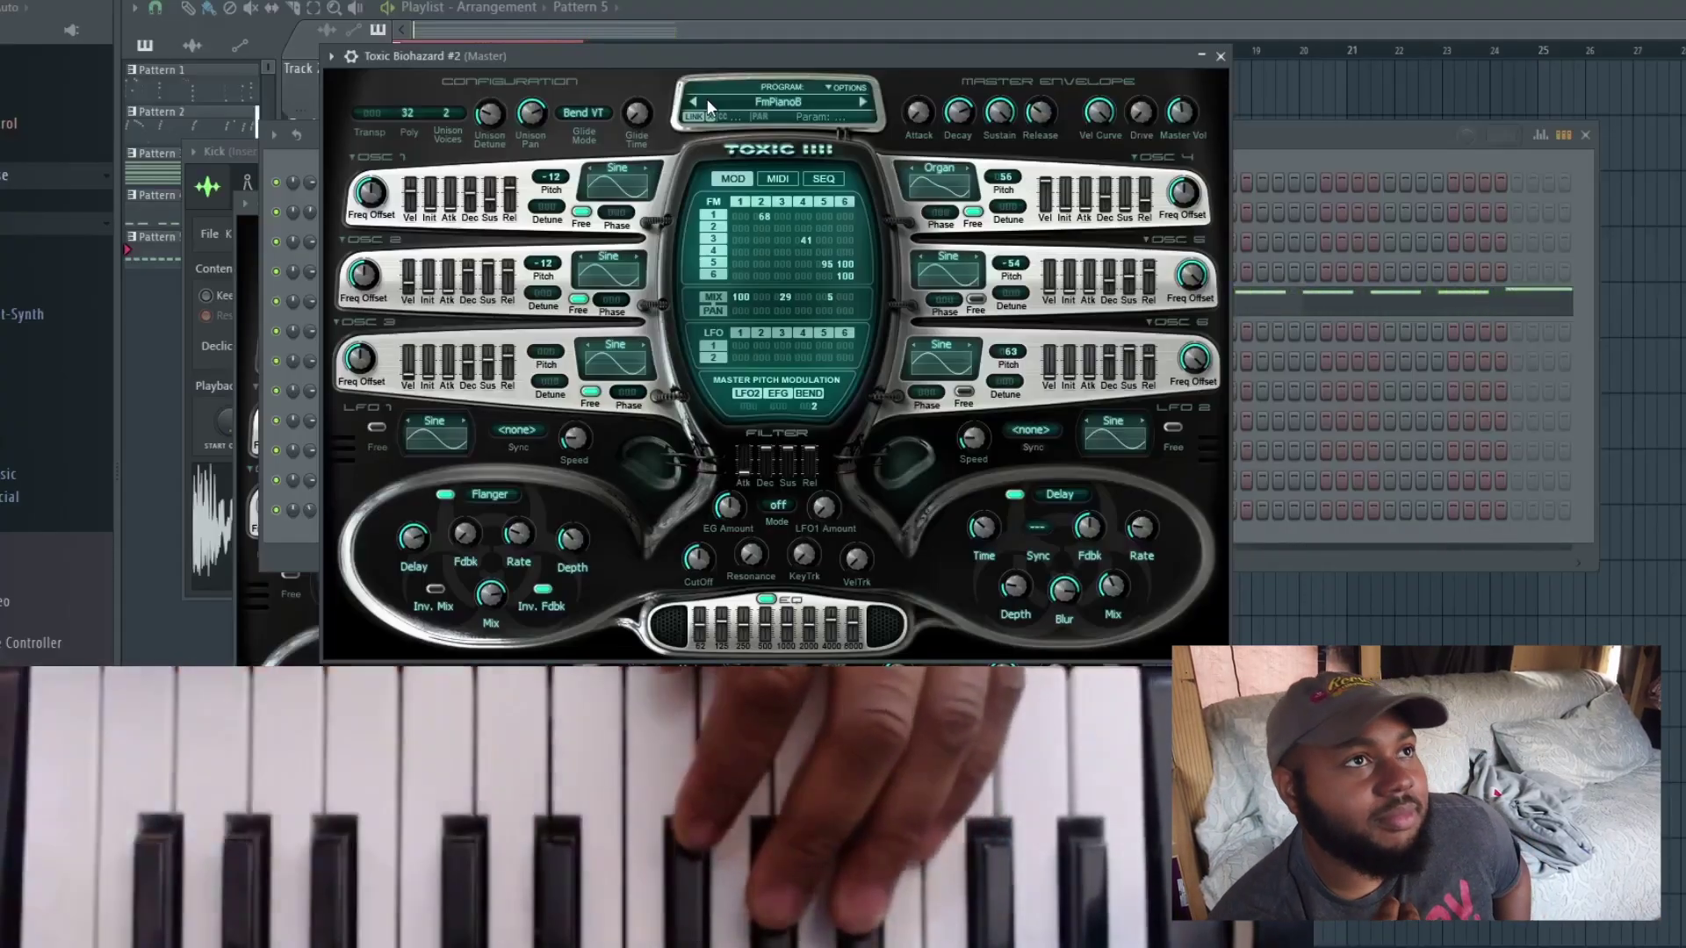
left_click(865, 102)
left_click(865, 101)
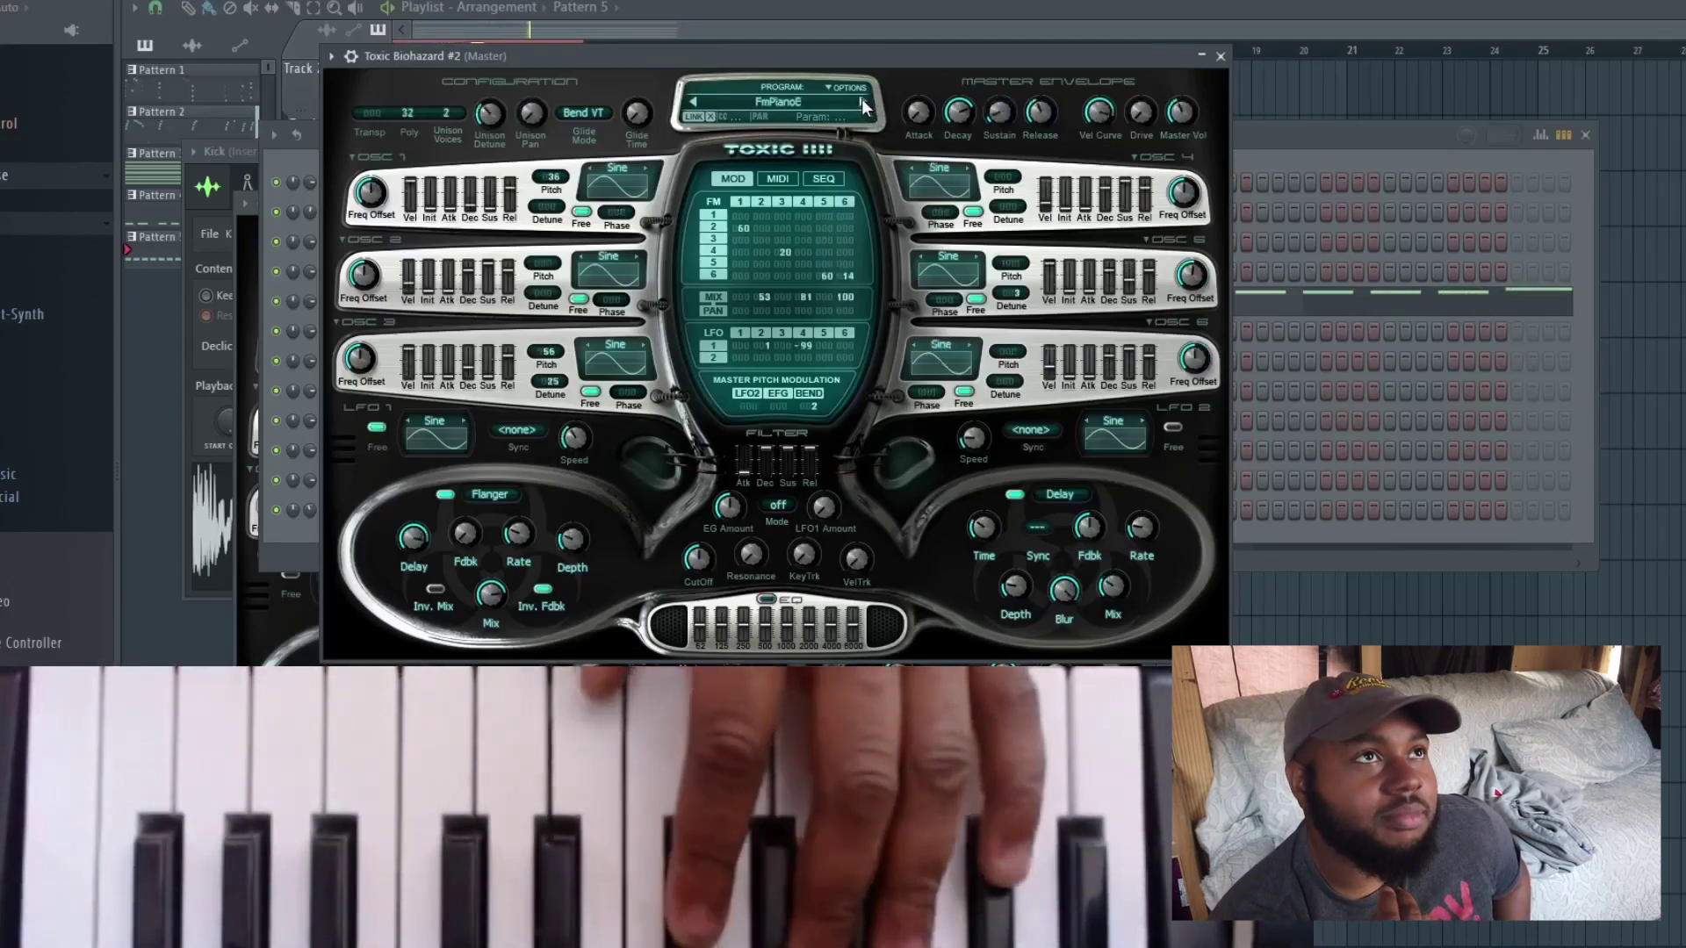
left_click(862, 102)
Try Breather ToTc, load Moron's Organ ToTc in Toxic Biohazard #2 and record a C6, D#6 and F6 melody into Pattern 6
left_click(723, 104)
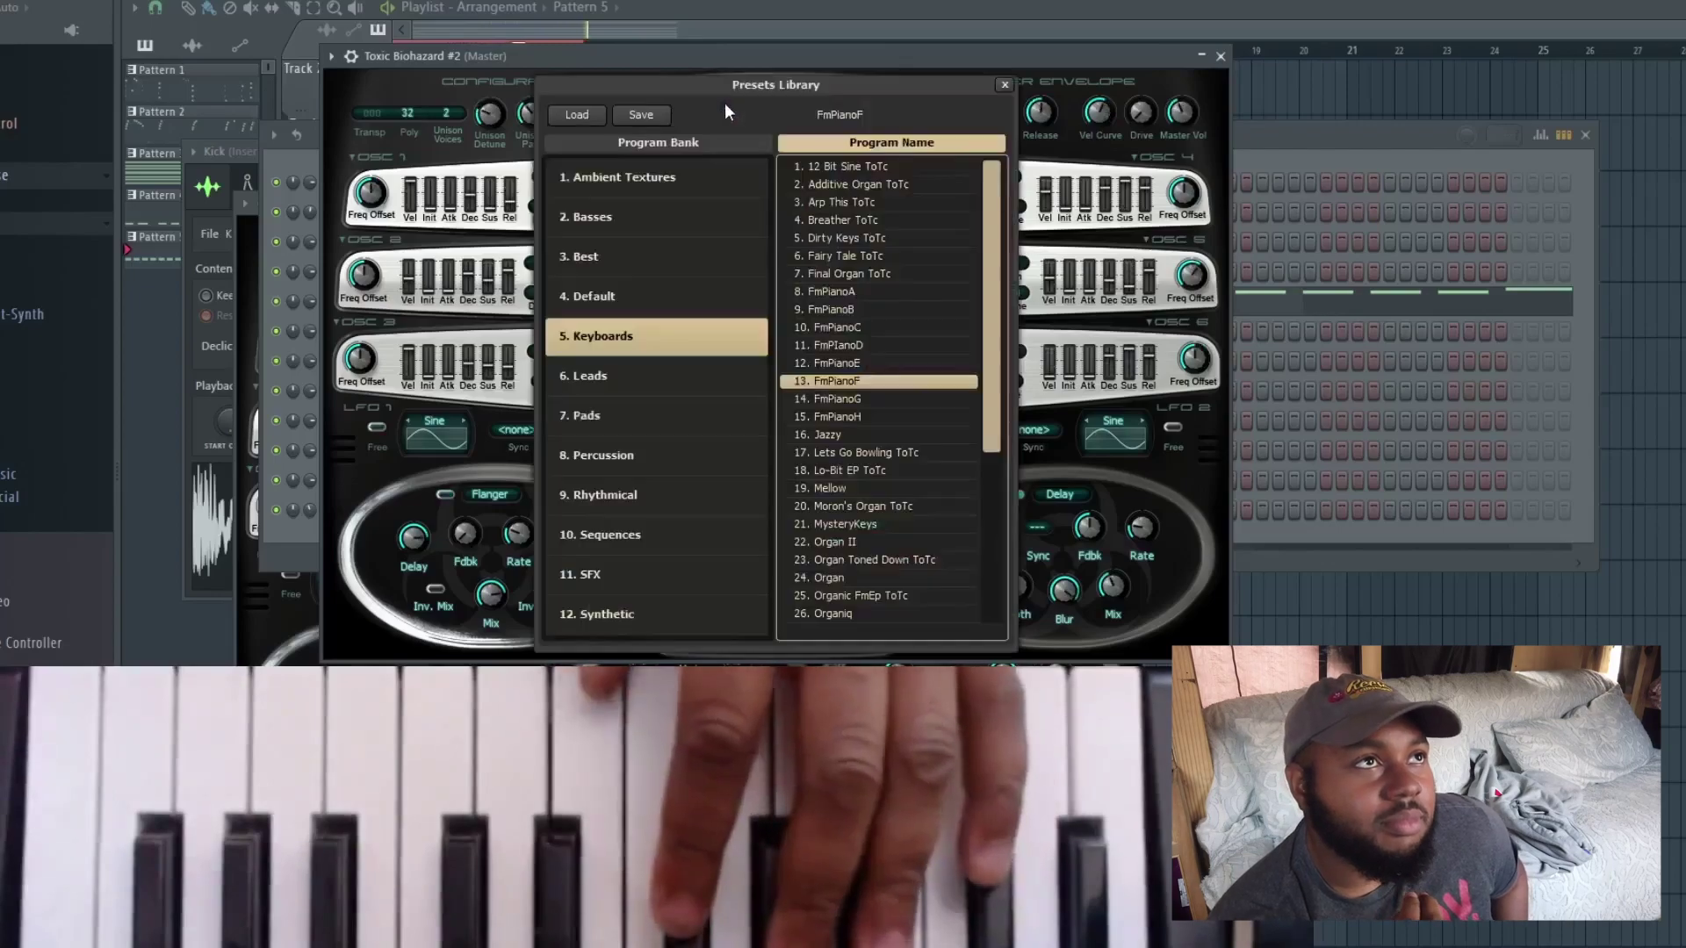
left_click(866, 221)
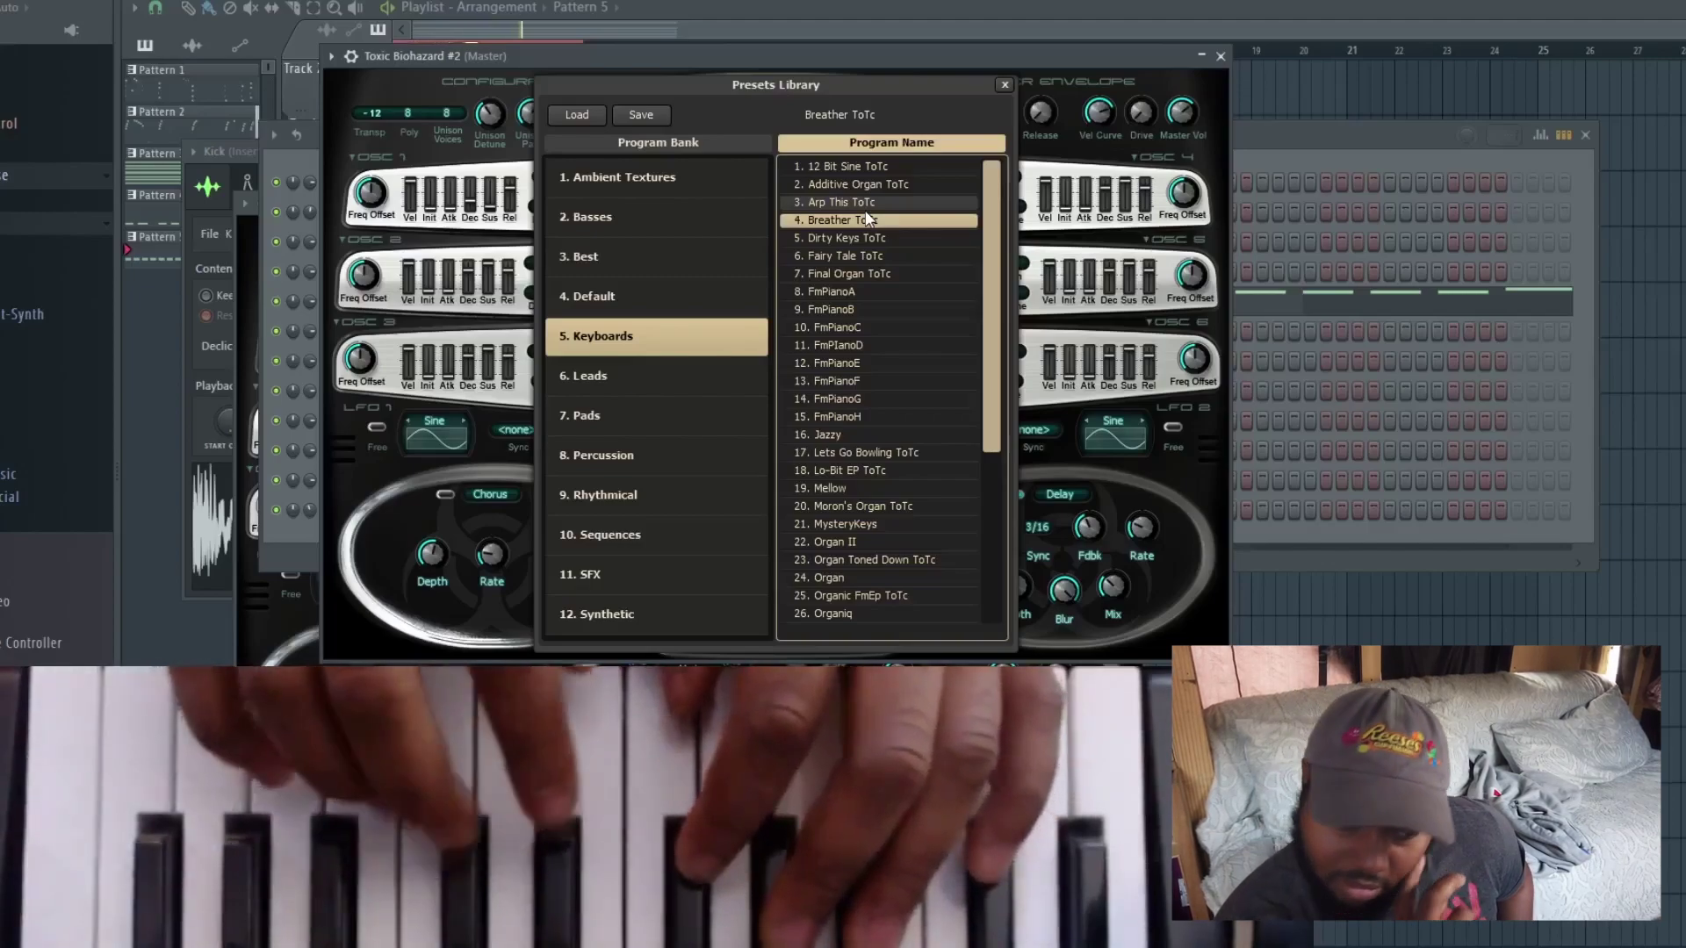
mouse_move(876, 766)
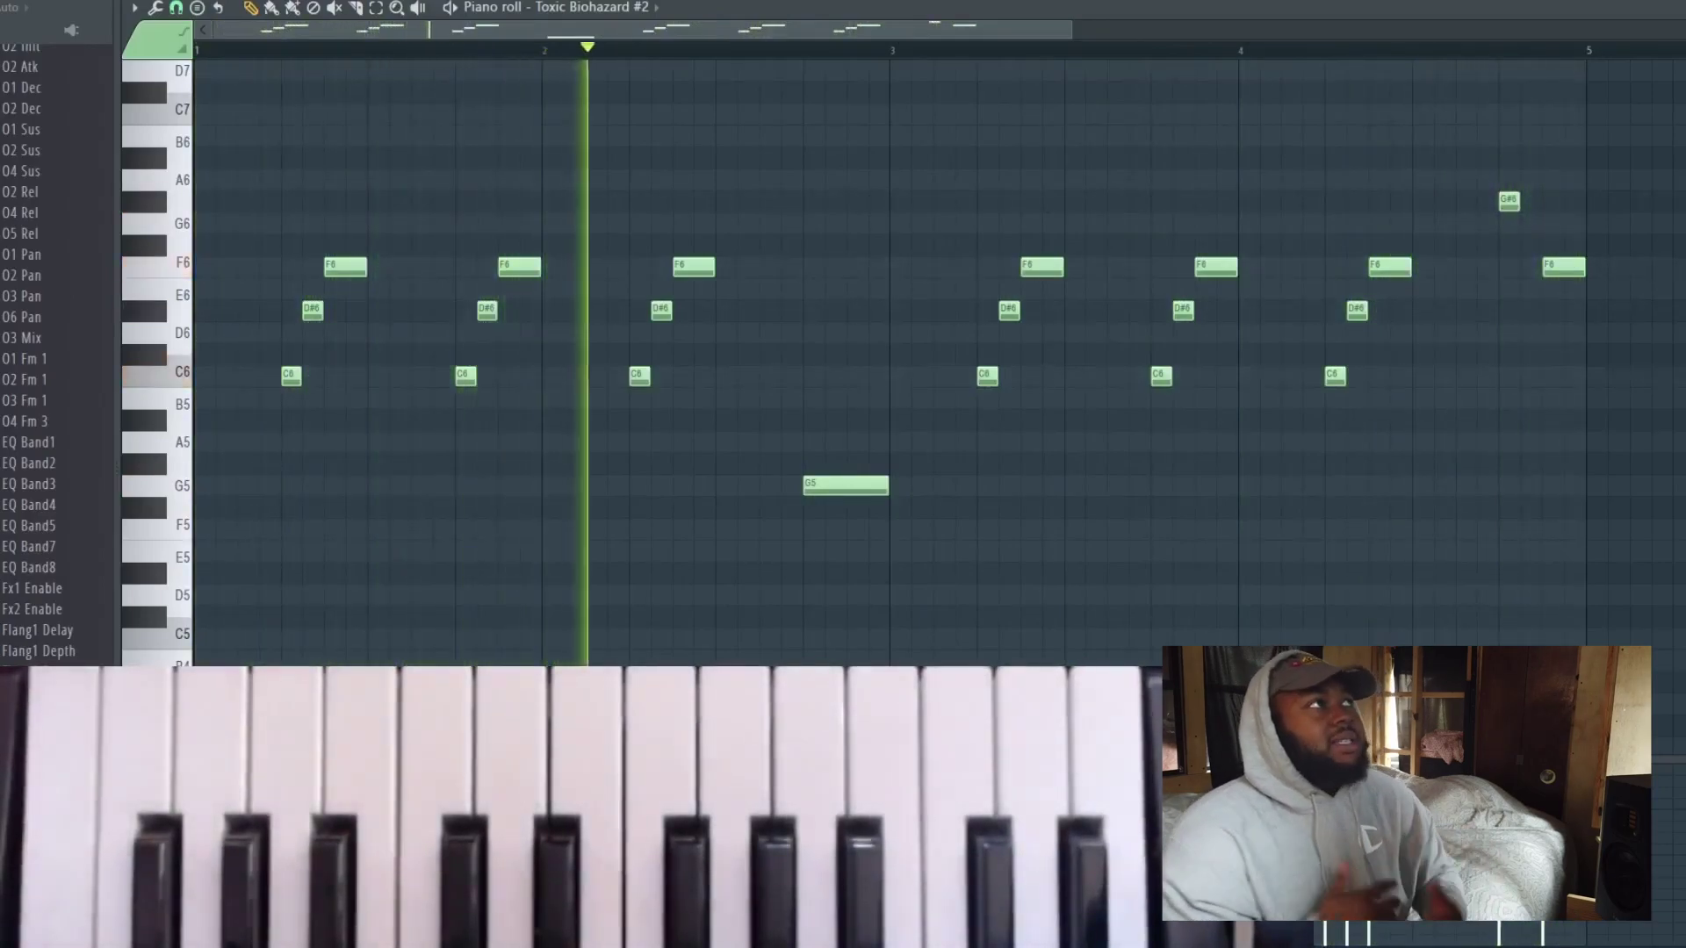
key("space")
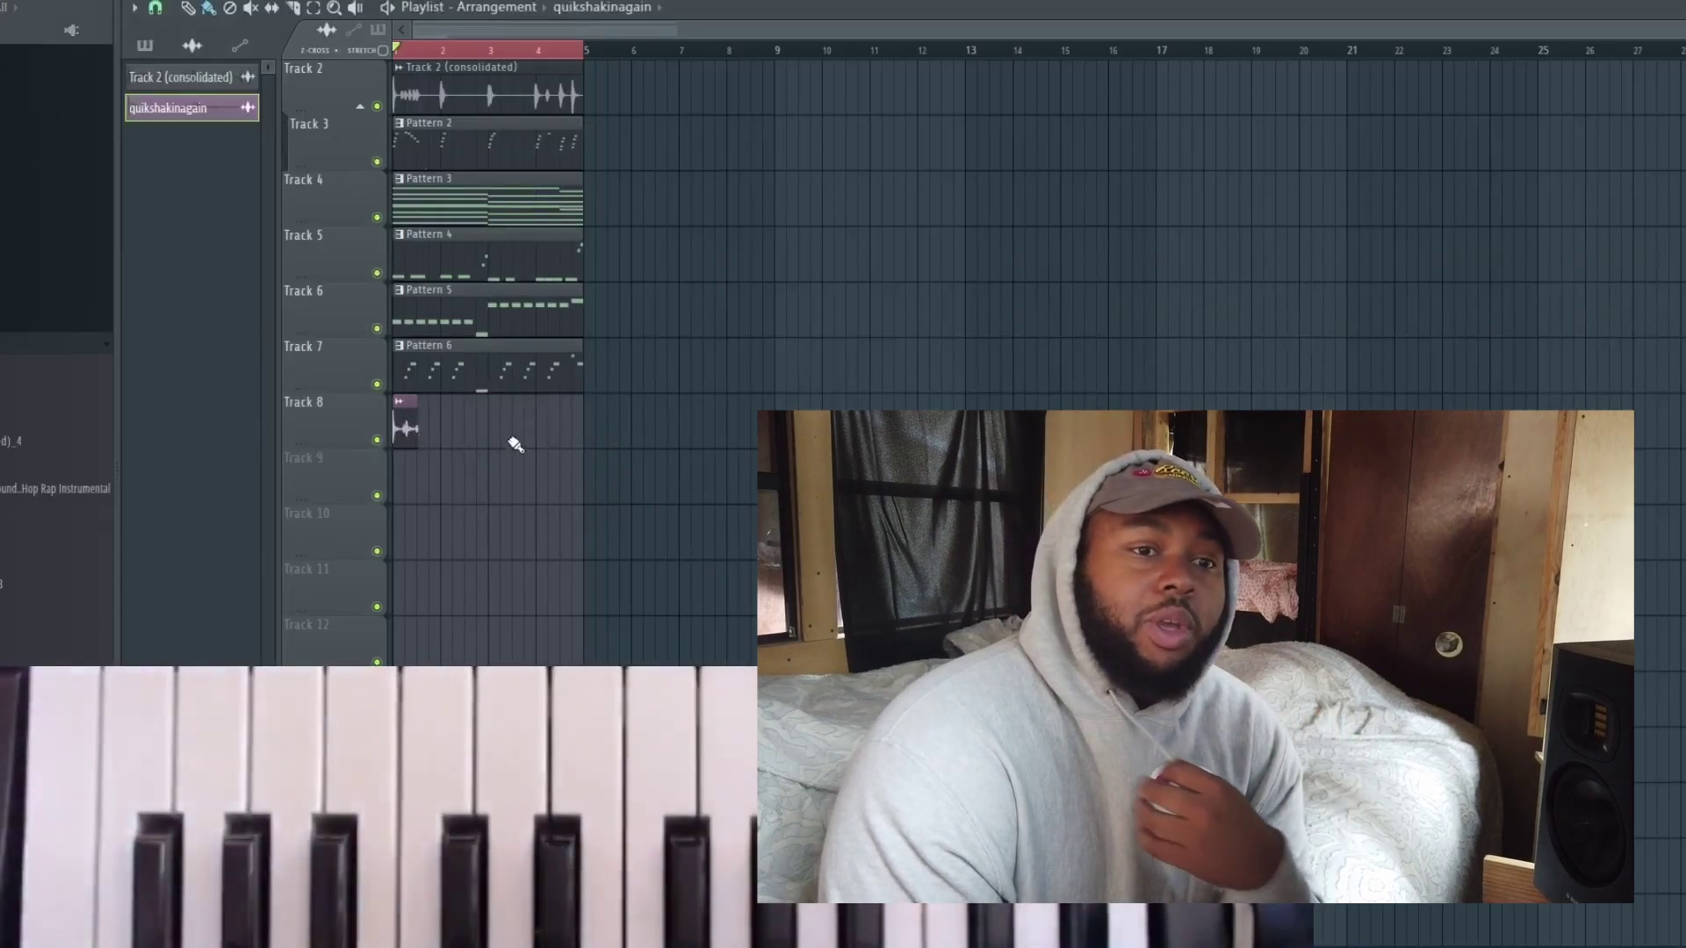
Repeat the quikshakinagain clip along Track 8 until the end of bar 4 and play the arrangement
scroll(440, 440, "up", 3)
scroll(435, 452, "up", 5)
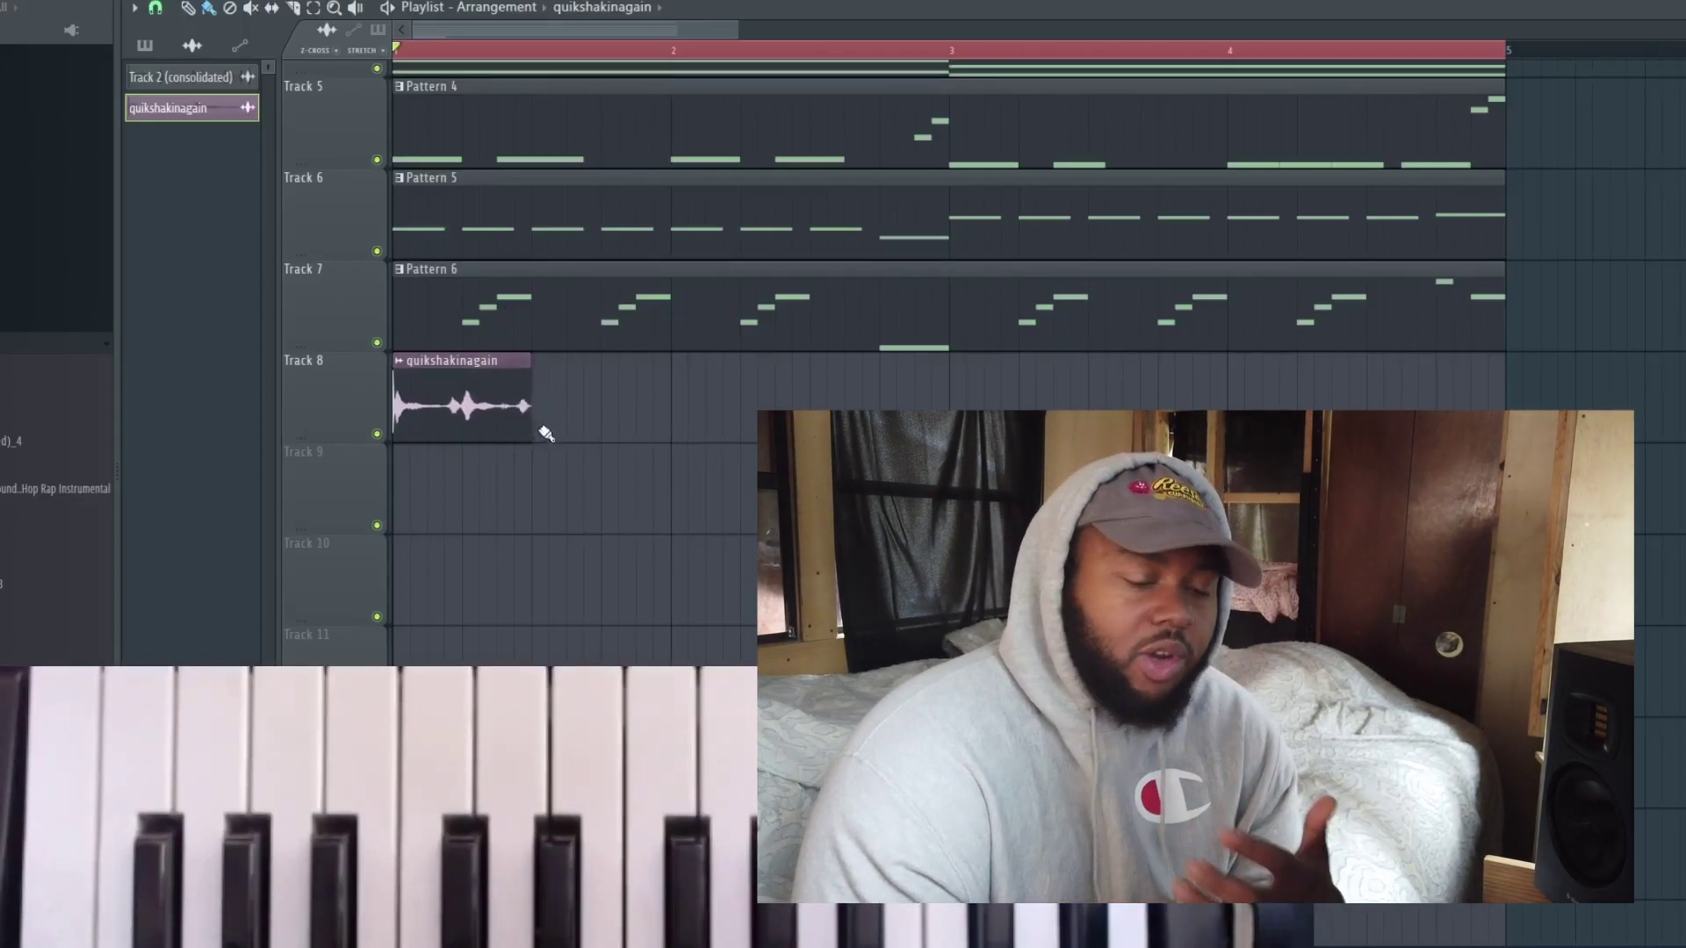
mouse_move(545, 414)
left_mouse_down()
mouse_move(1493, 408)
mouse_move(1475, 408)
left_mouse_up()
key("space")
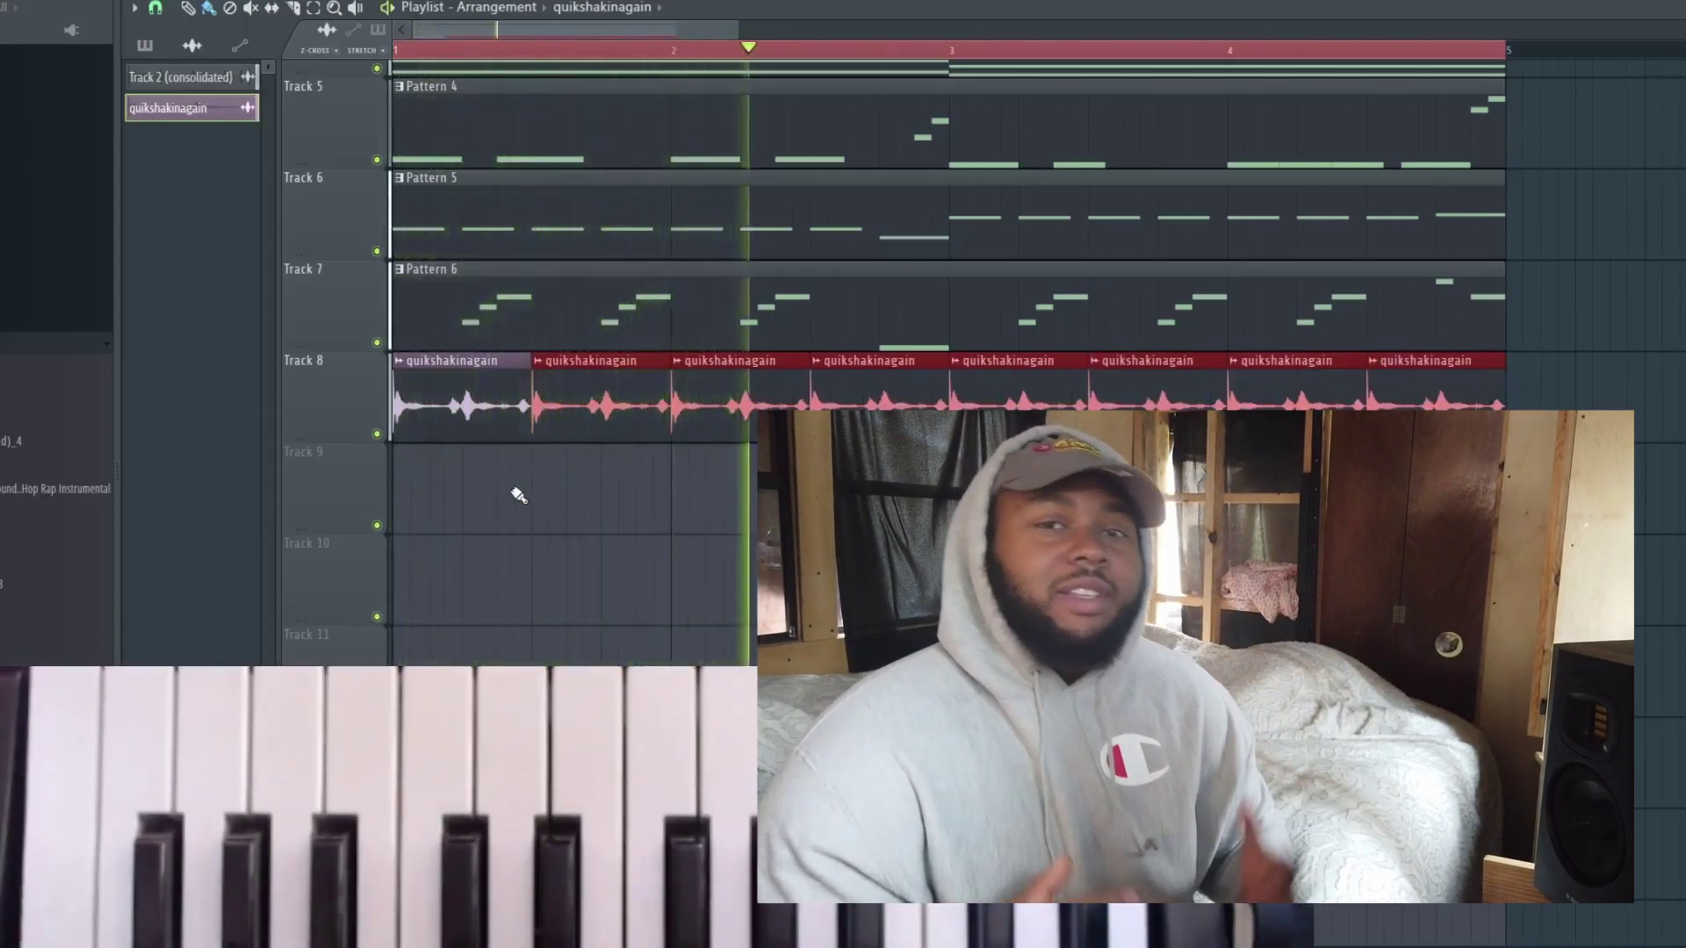
Mute Track 2 with its consolidated audio clip and switch Track 3 off and on again during playback
scroll(357, 383, "up", 4)
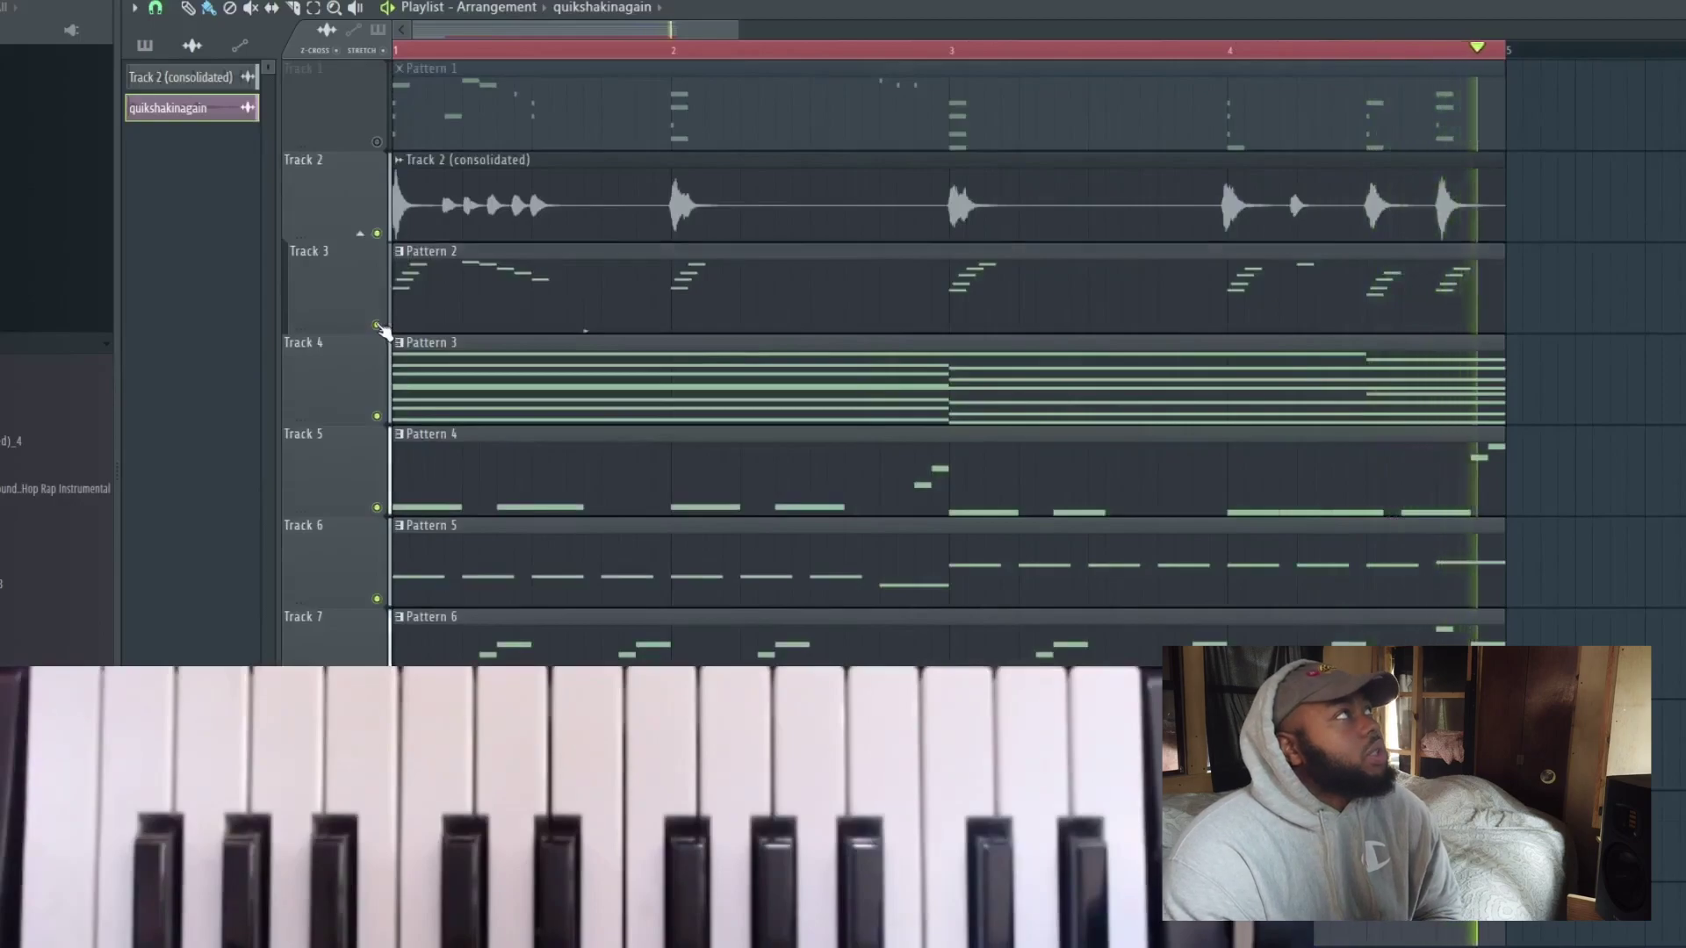
left_click(377, 324)
left_click(377, 234)
left_click(377, 325)
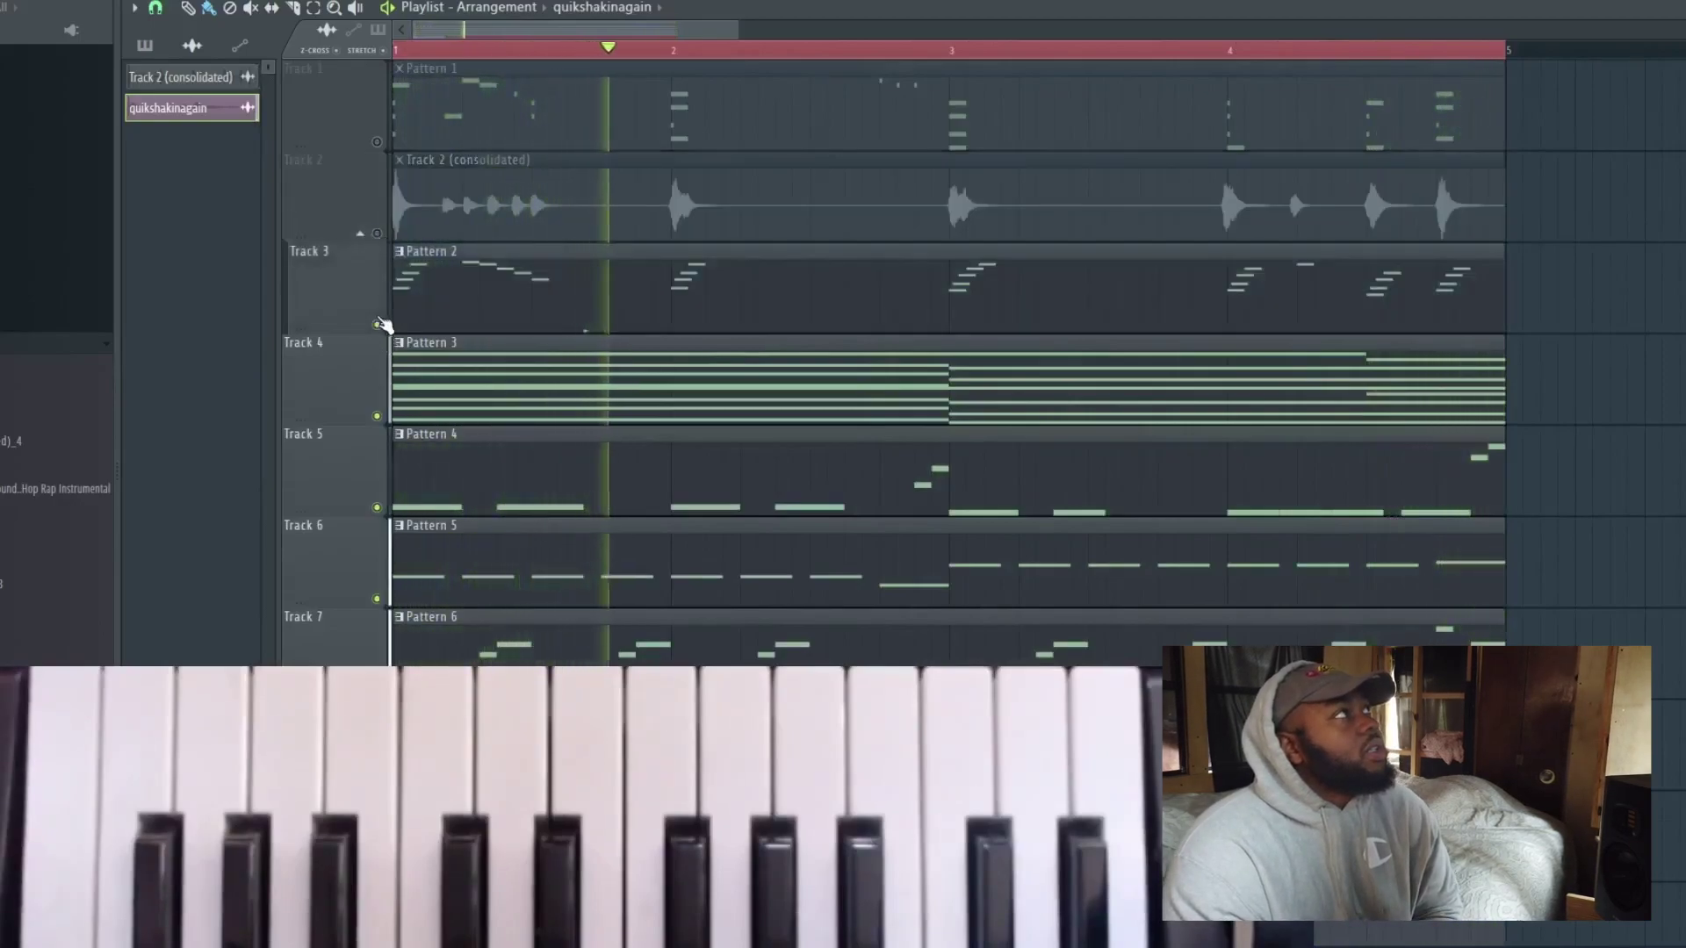
Check the Toxic Biohazard #2 notes in the piano roll and adjust the synth's master envelope Attack
key("F7")
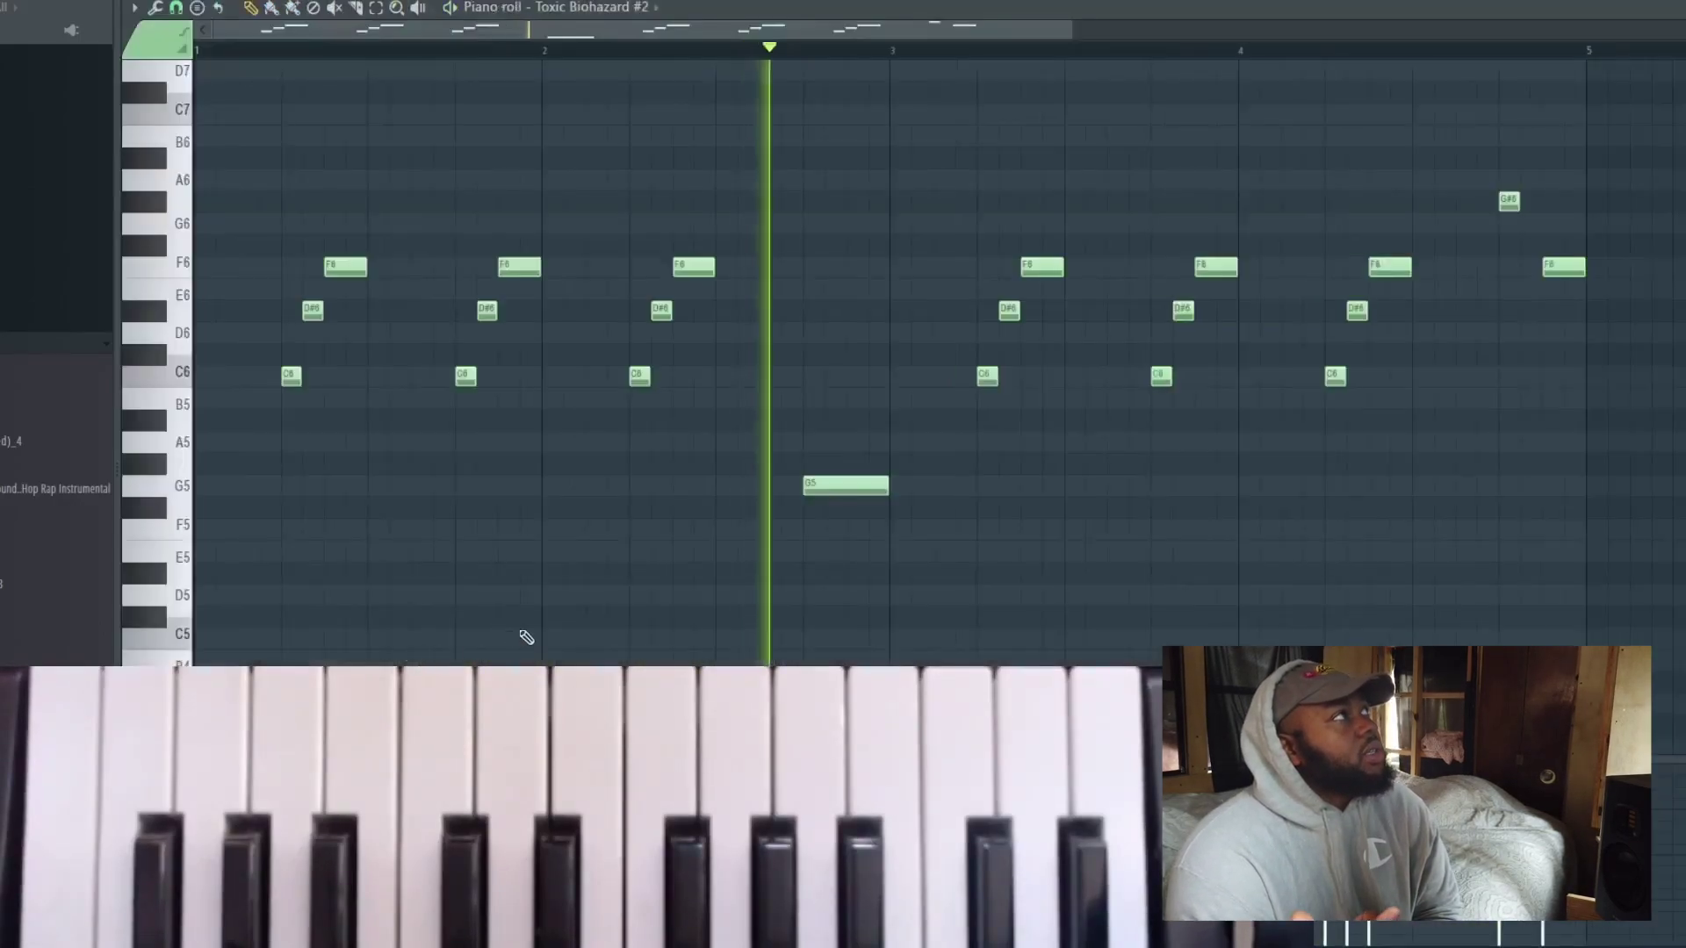
key("F7")
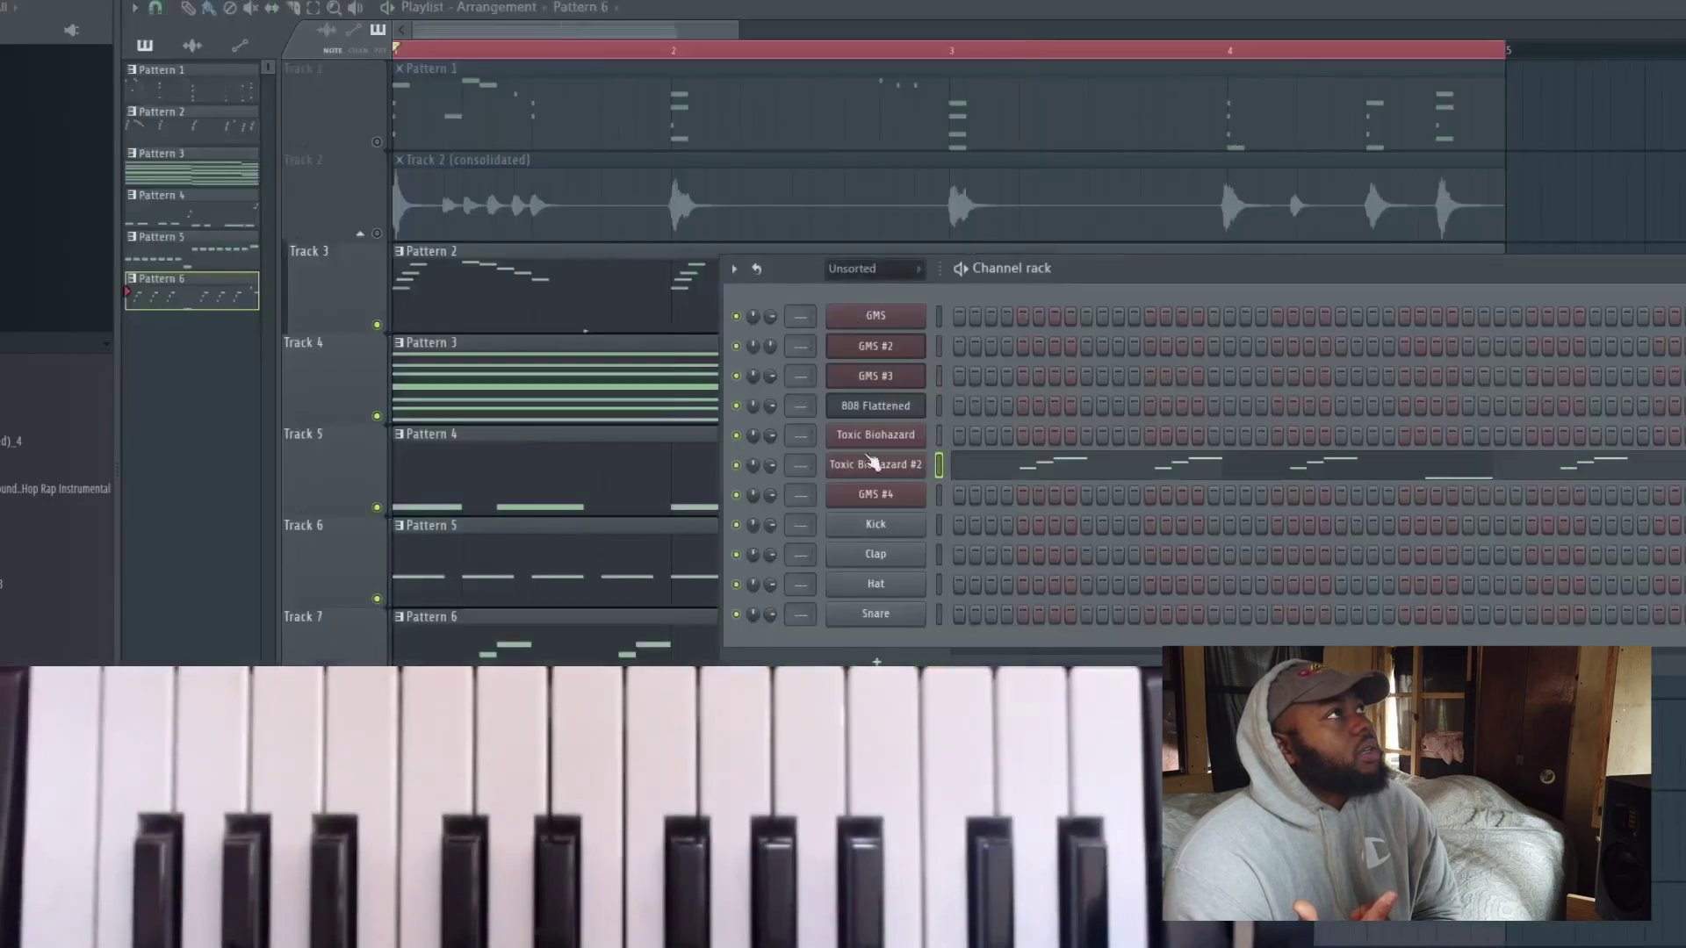
left_click(886, 474)
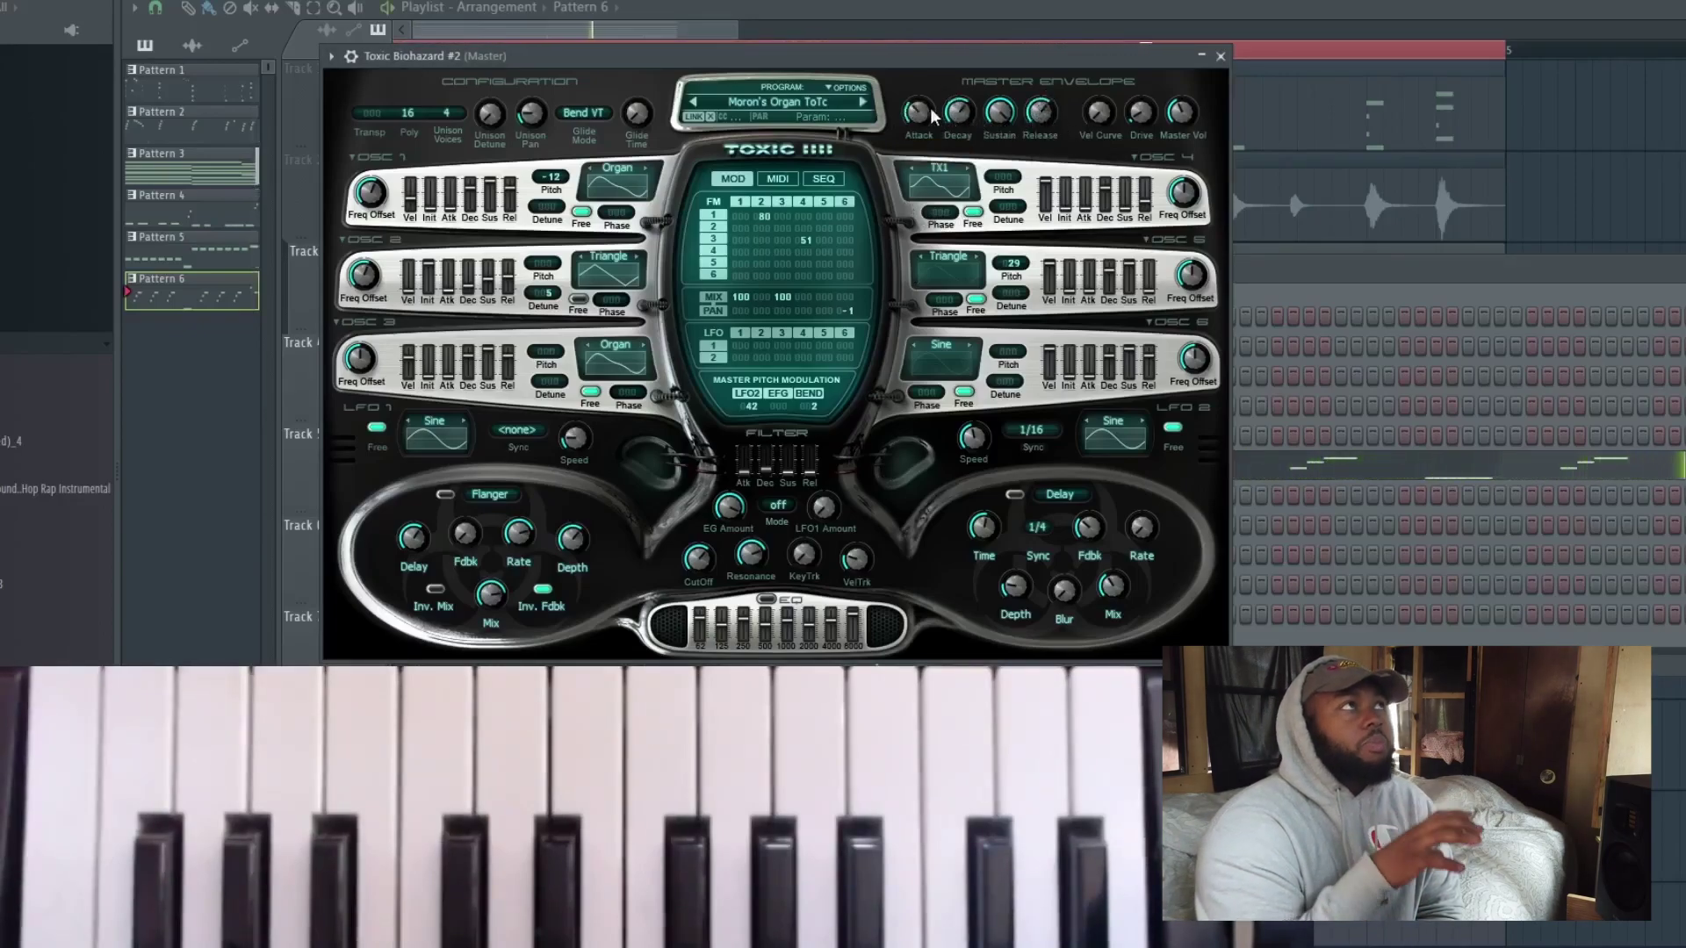
left_click_drag(920, 117, 920, 115)
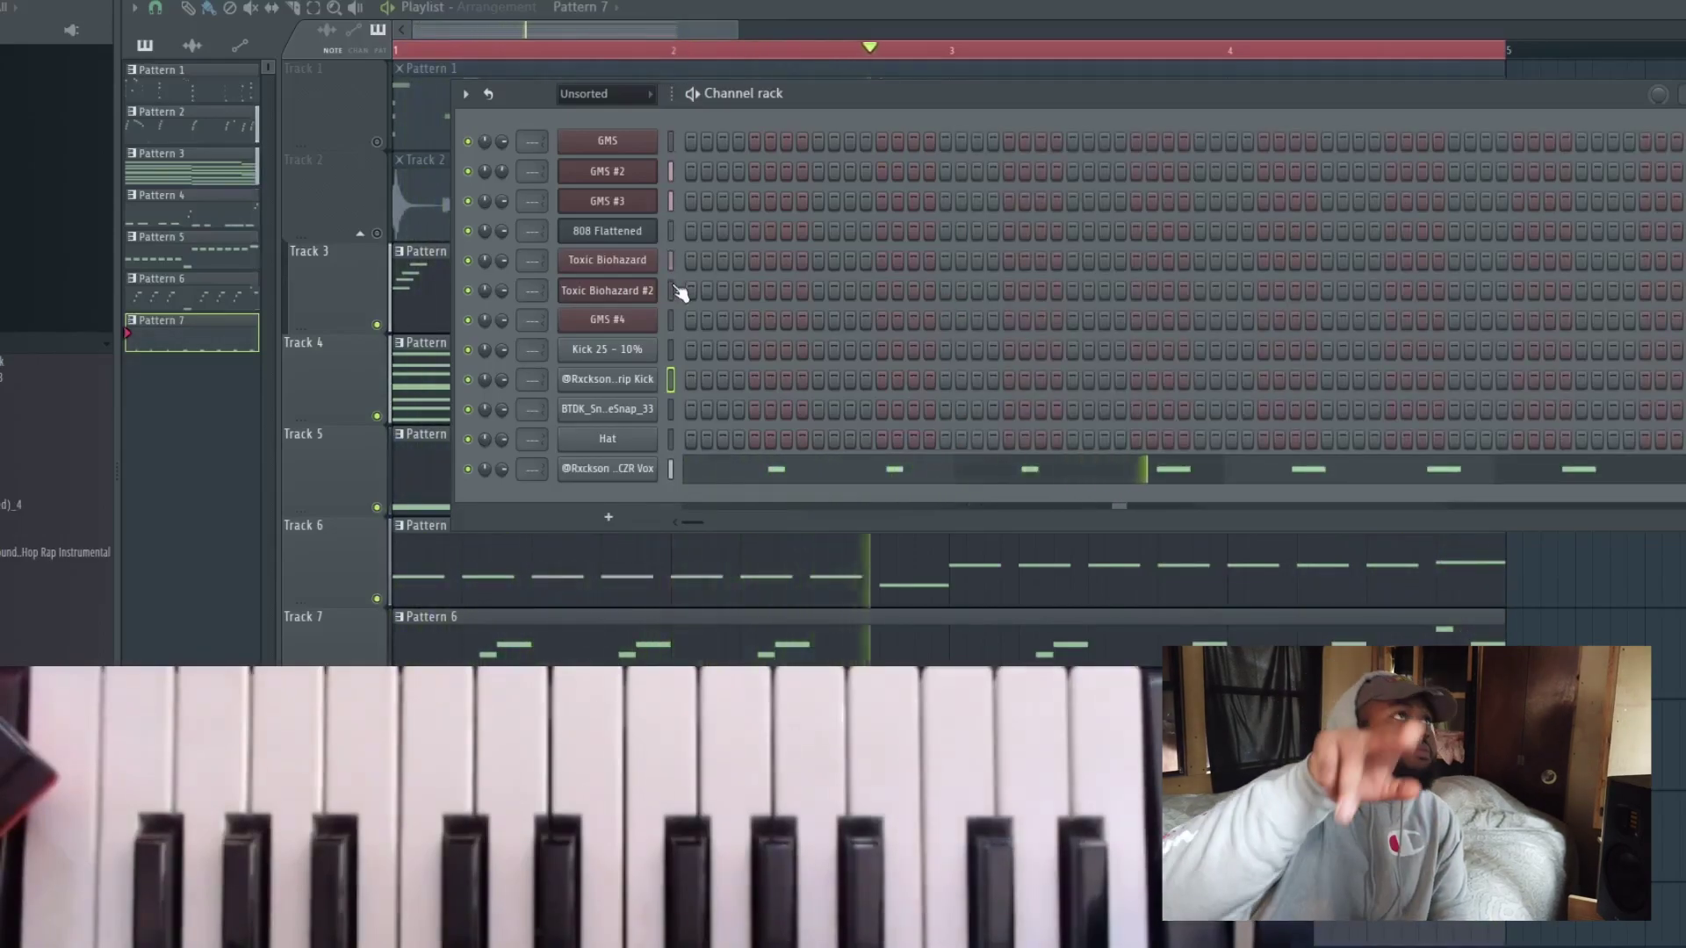
Check the CZR Vox notes of Pattern 7 in the piano roll and mute Track 7, which holds Pattern 6
left_click(807, 478)
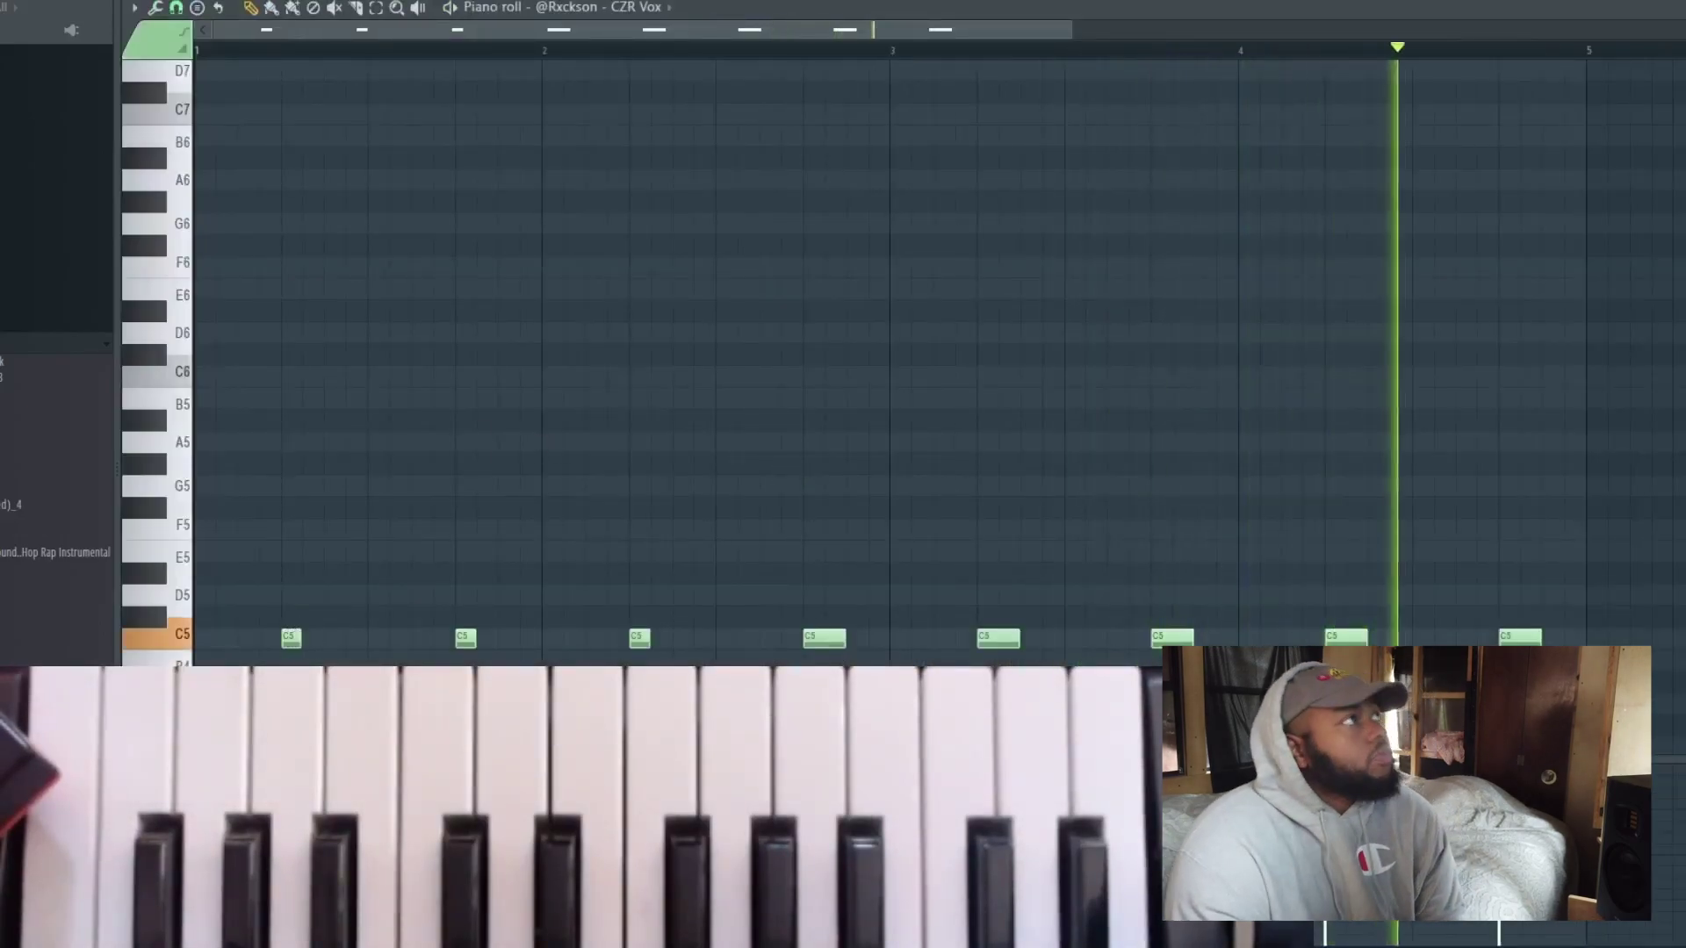
key("F7")
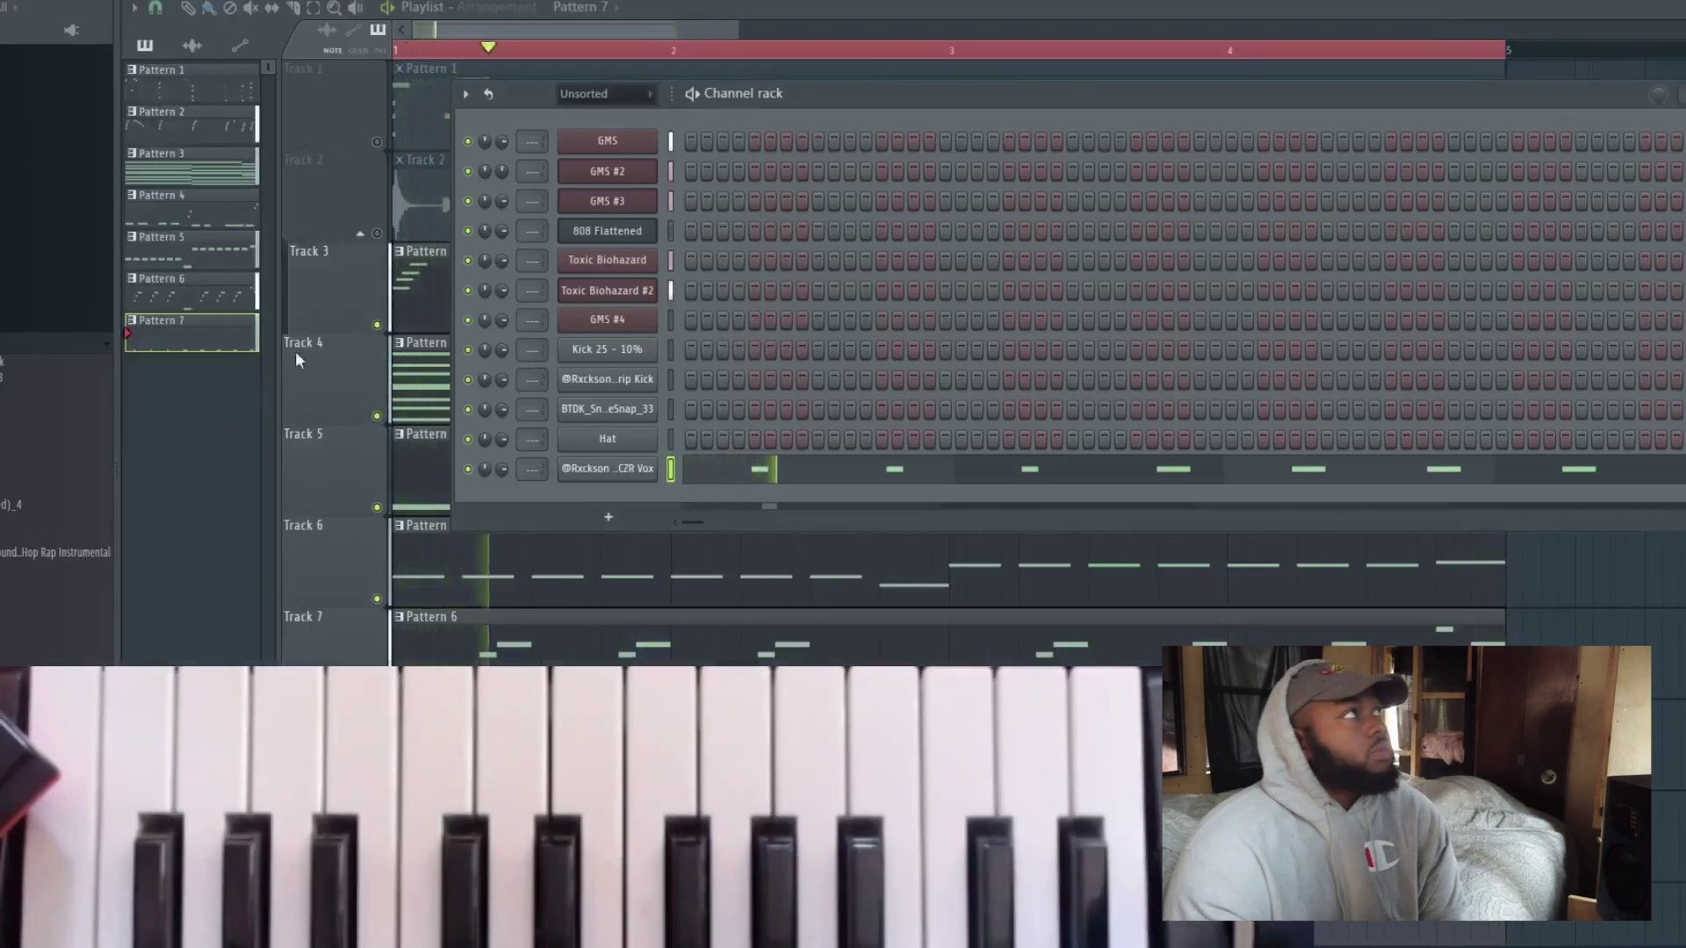
key("F6")
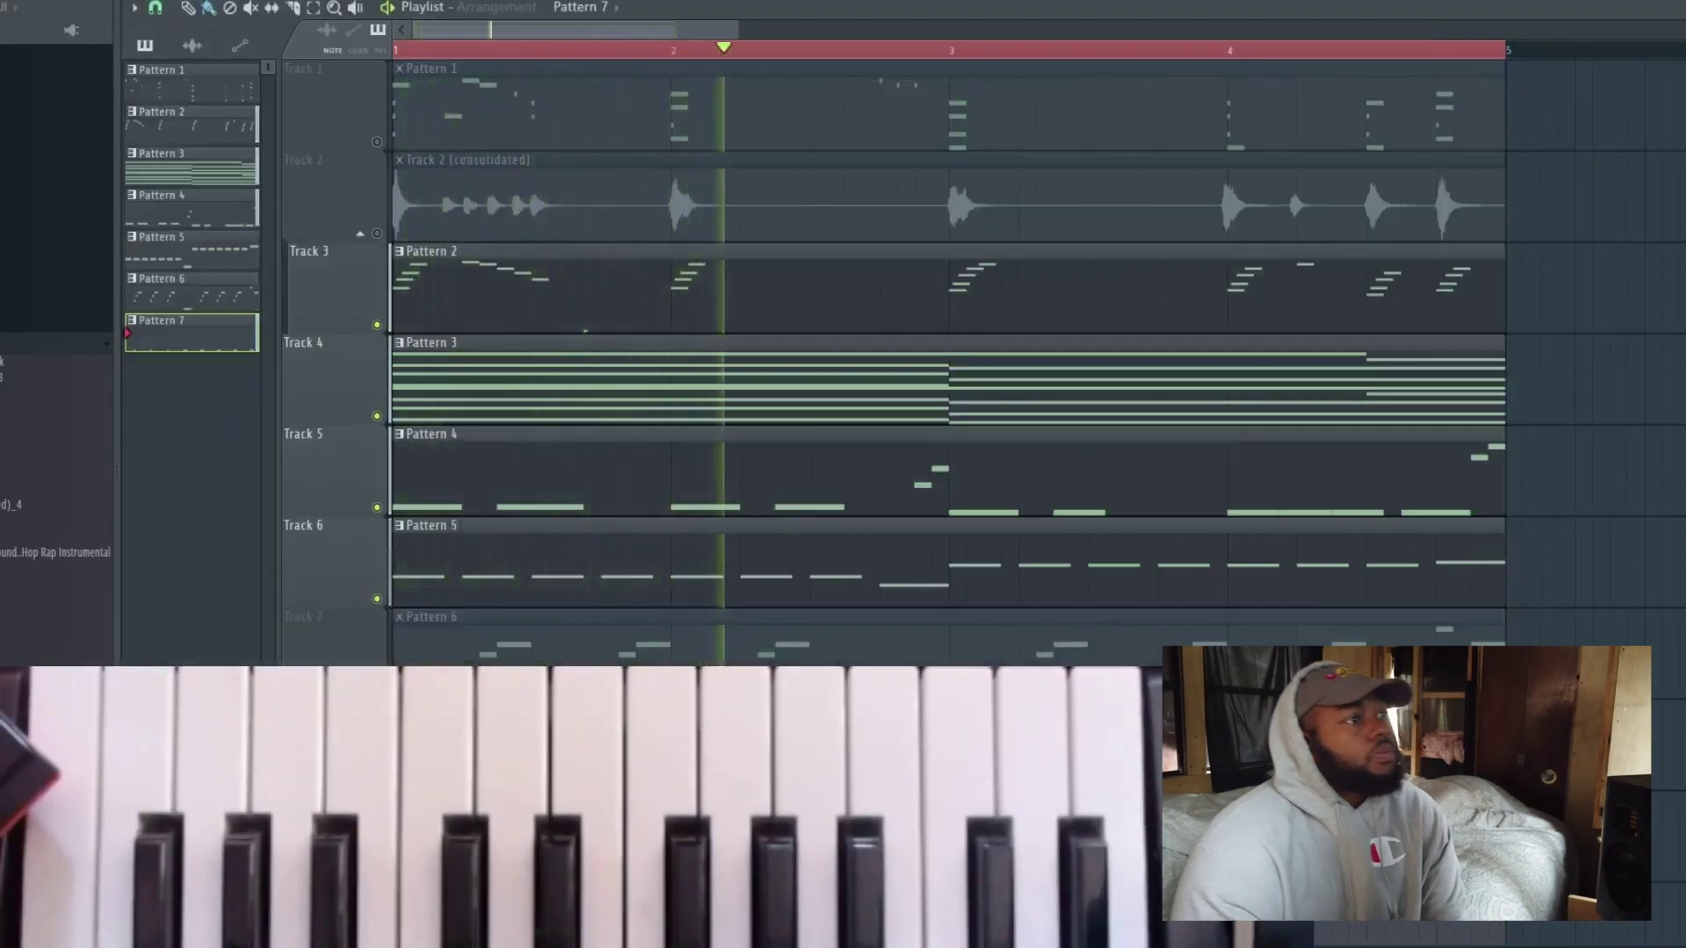
key("space")
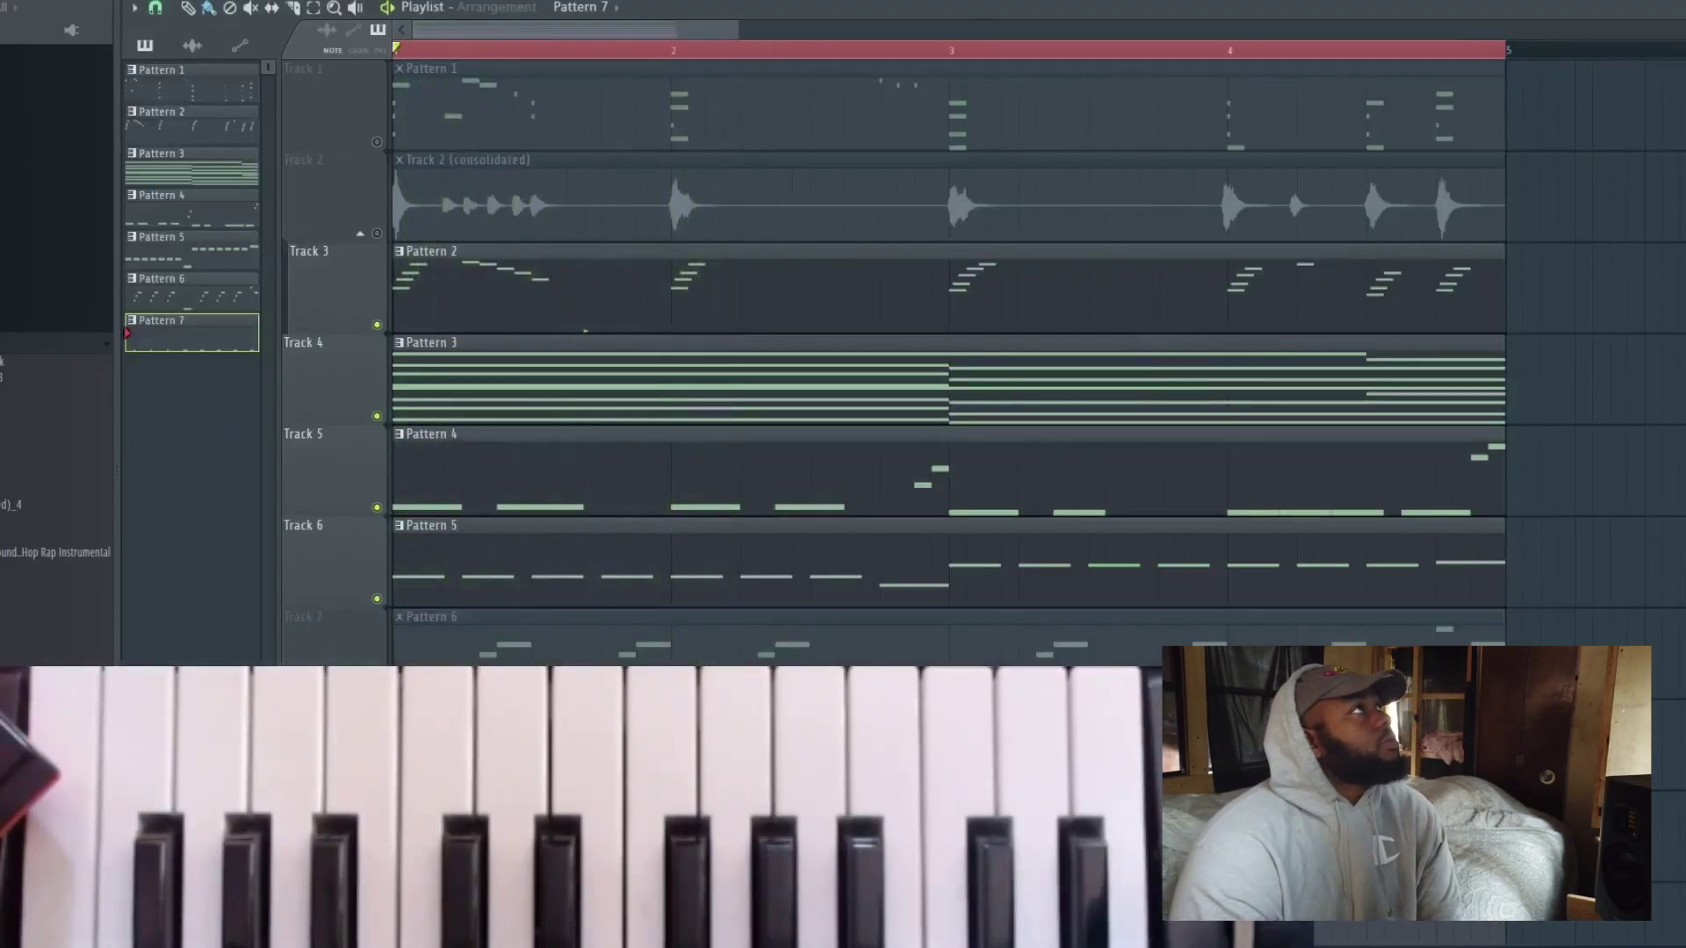
Play the arrangement, create an empty Pattern 8 and bring up the quikshakinagain sample's channel settings
key("space")
key("F4")
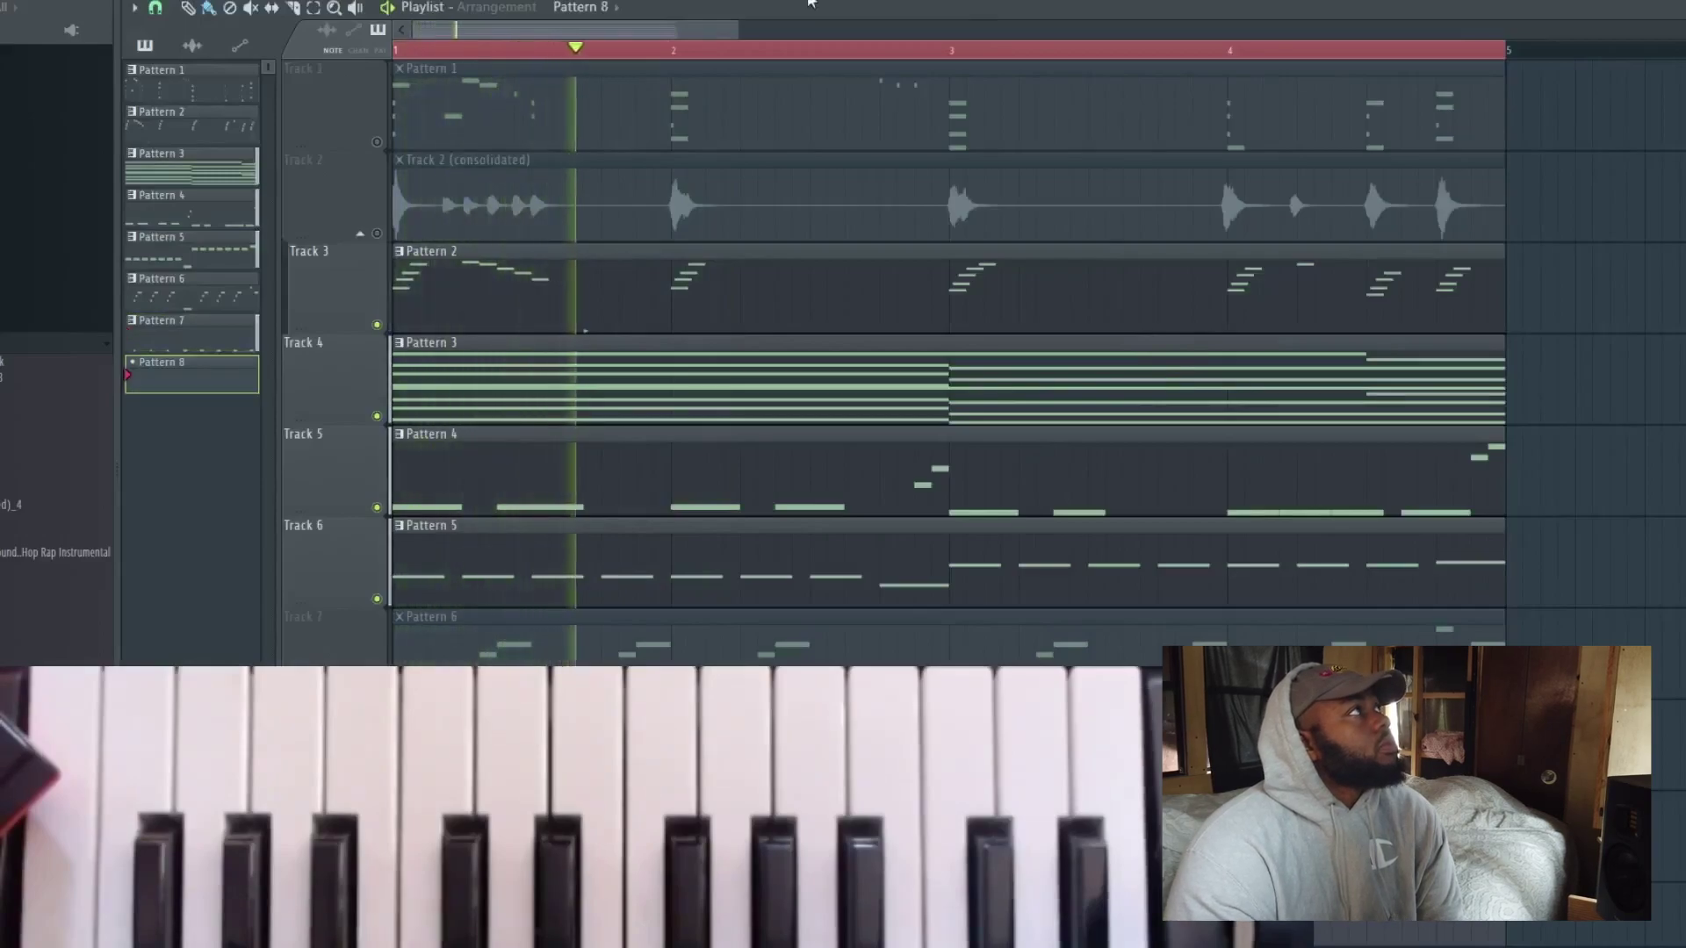
key("F6")
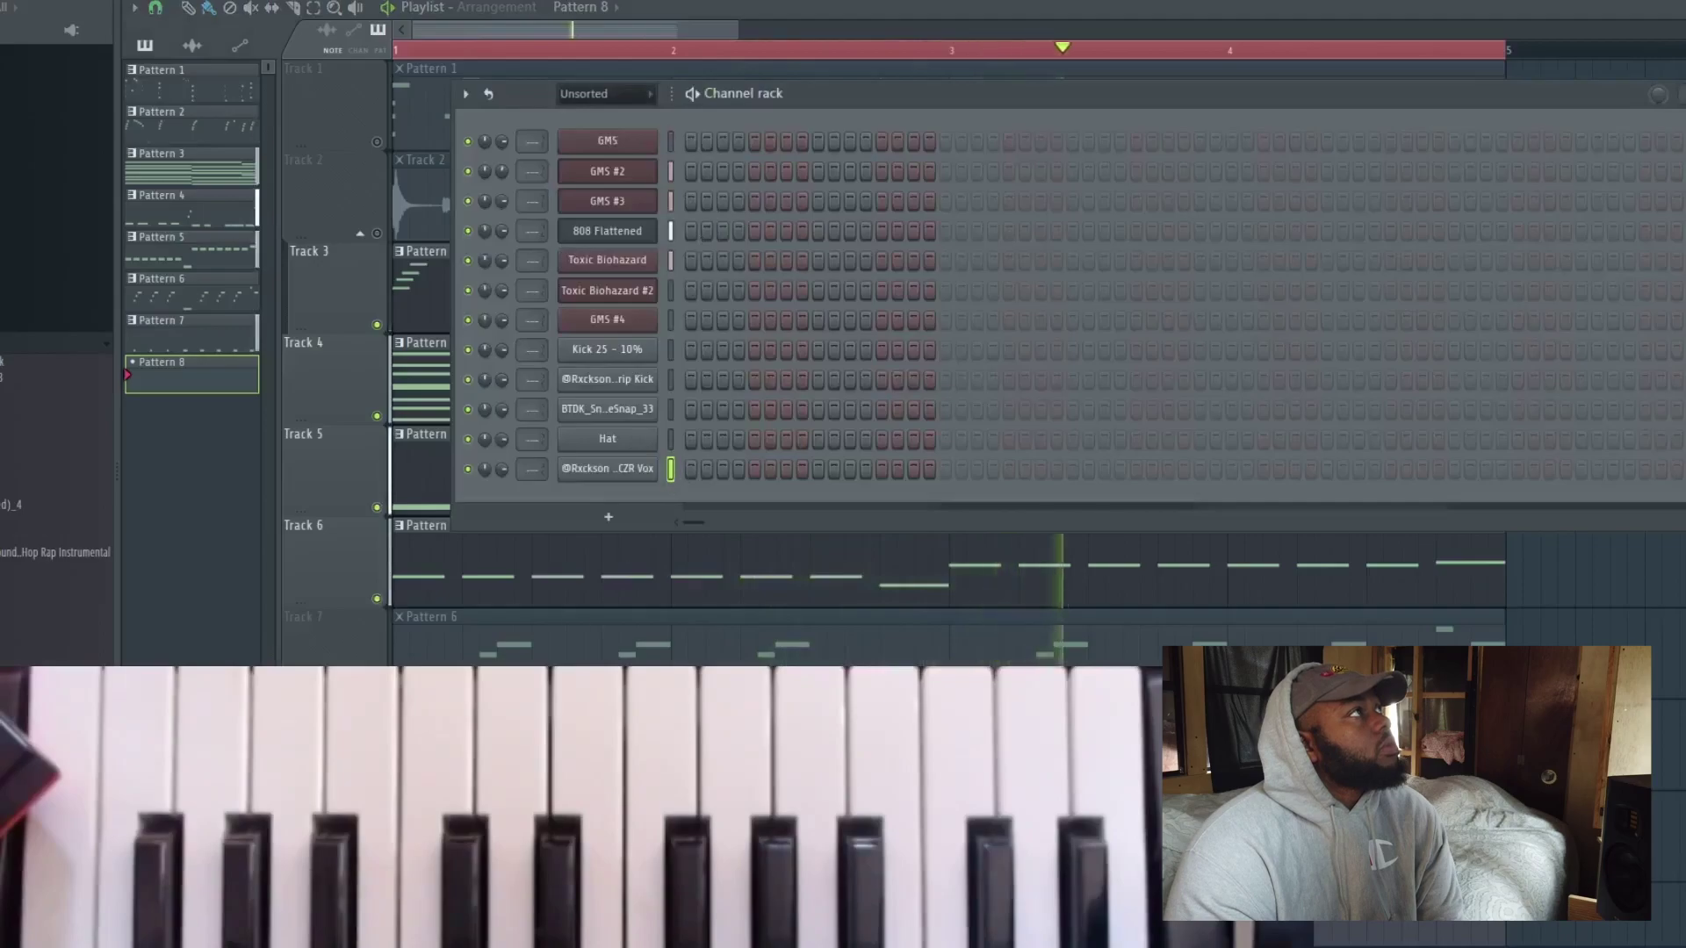
key("F6")
key("space")
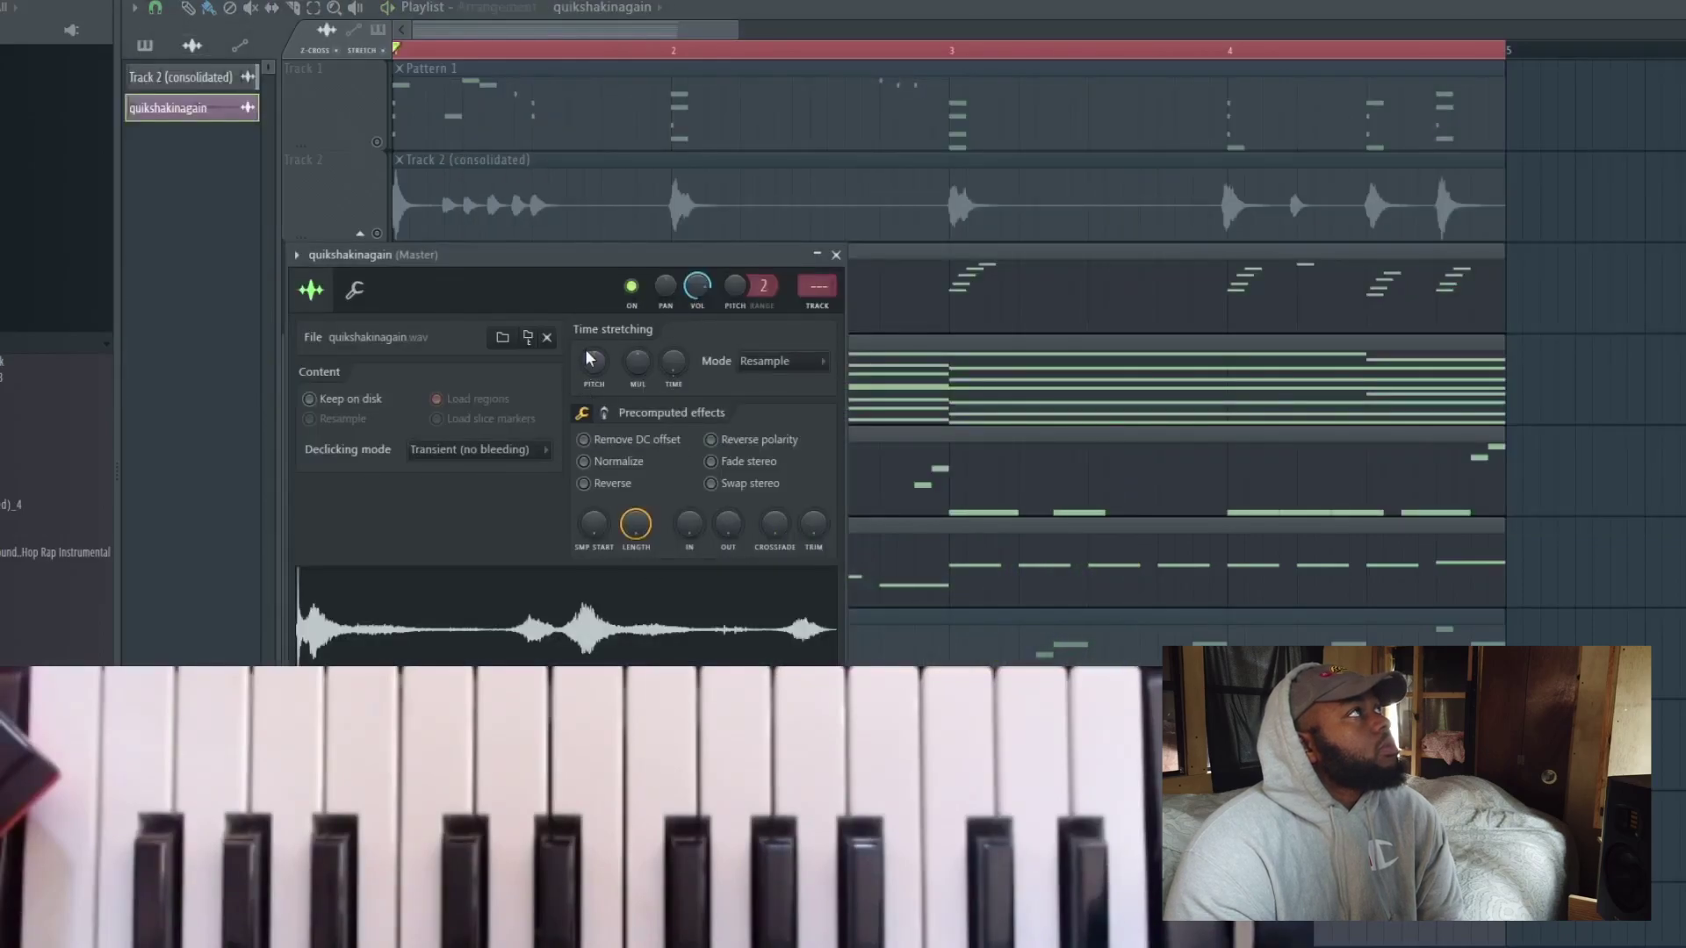
Set the quikshakinagain sample's time stretching mode to Auto and lower its stretching pitch and volume
right_click(590, 355)
left_click(615, 366)
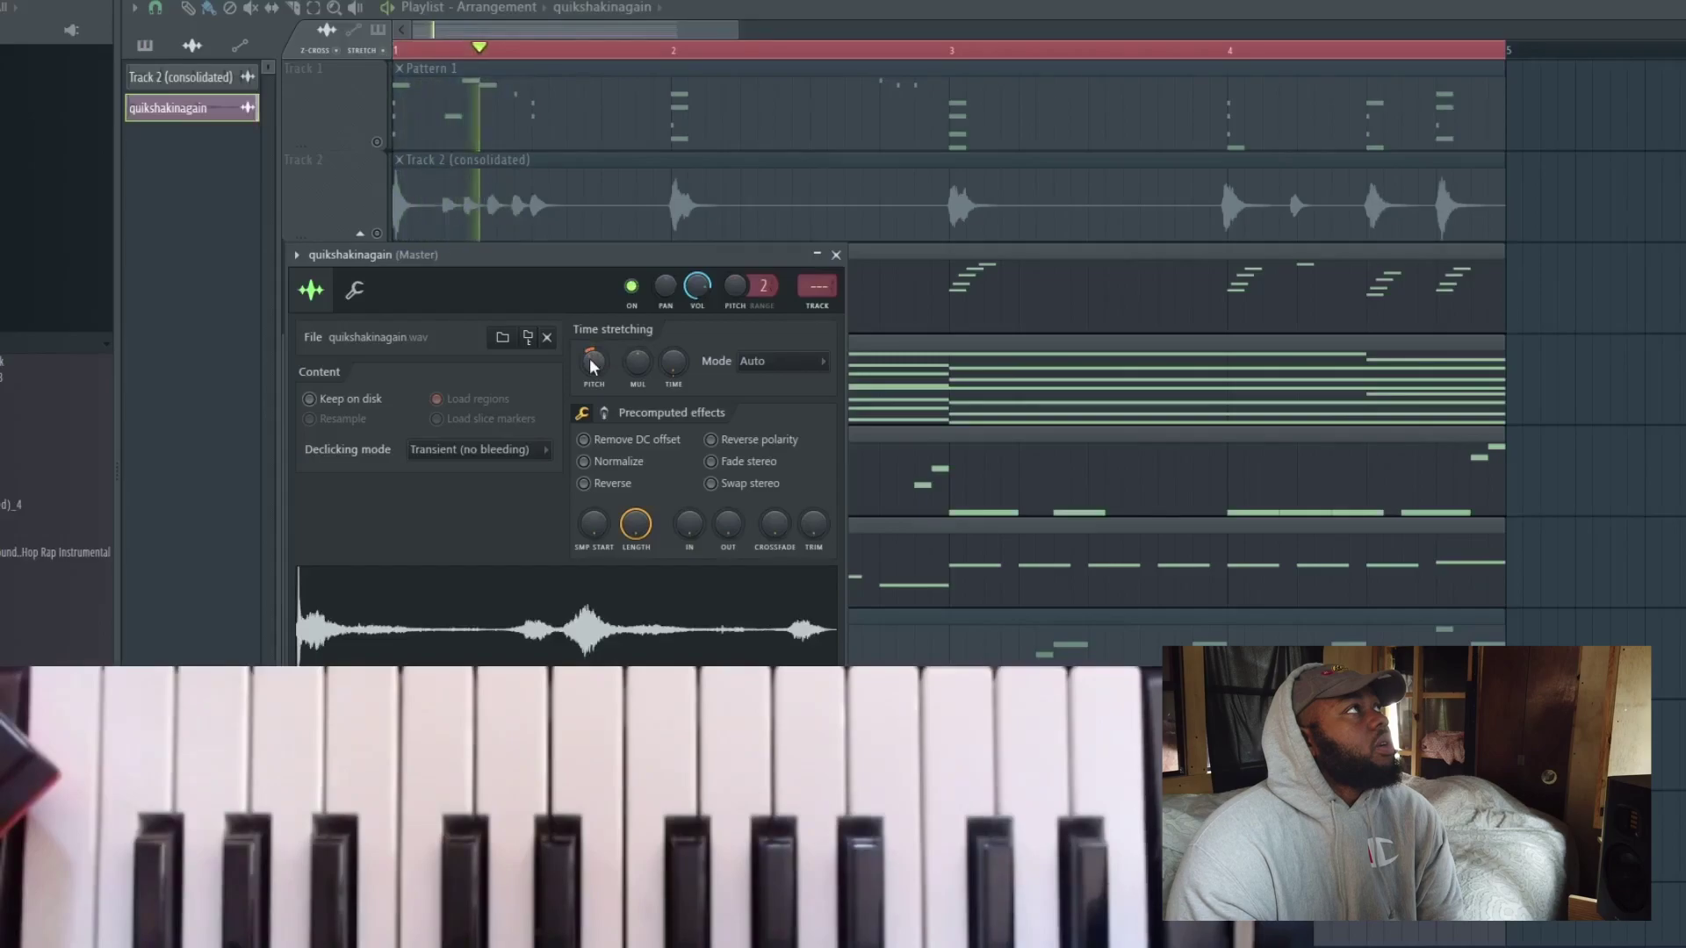
left_click(335, 190)
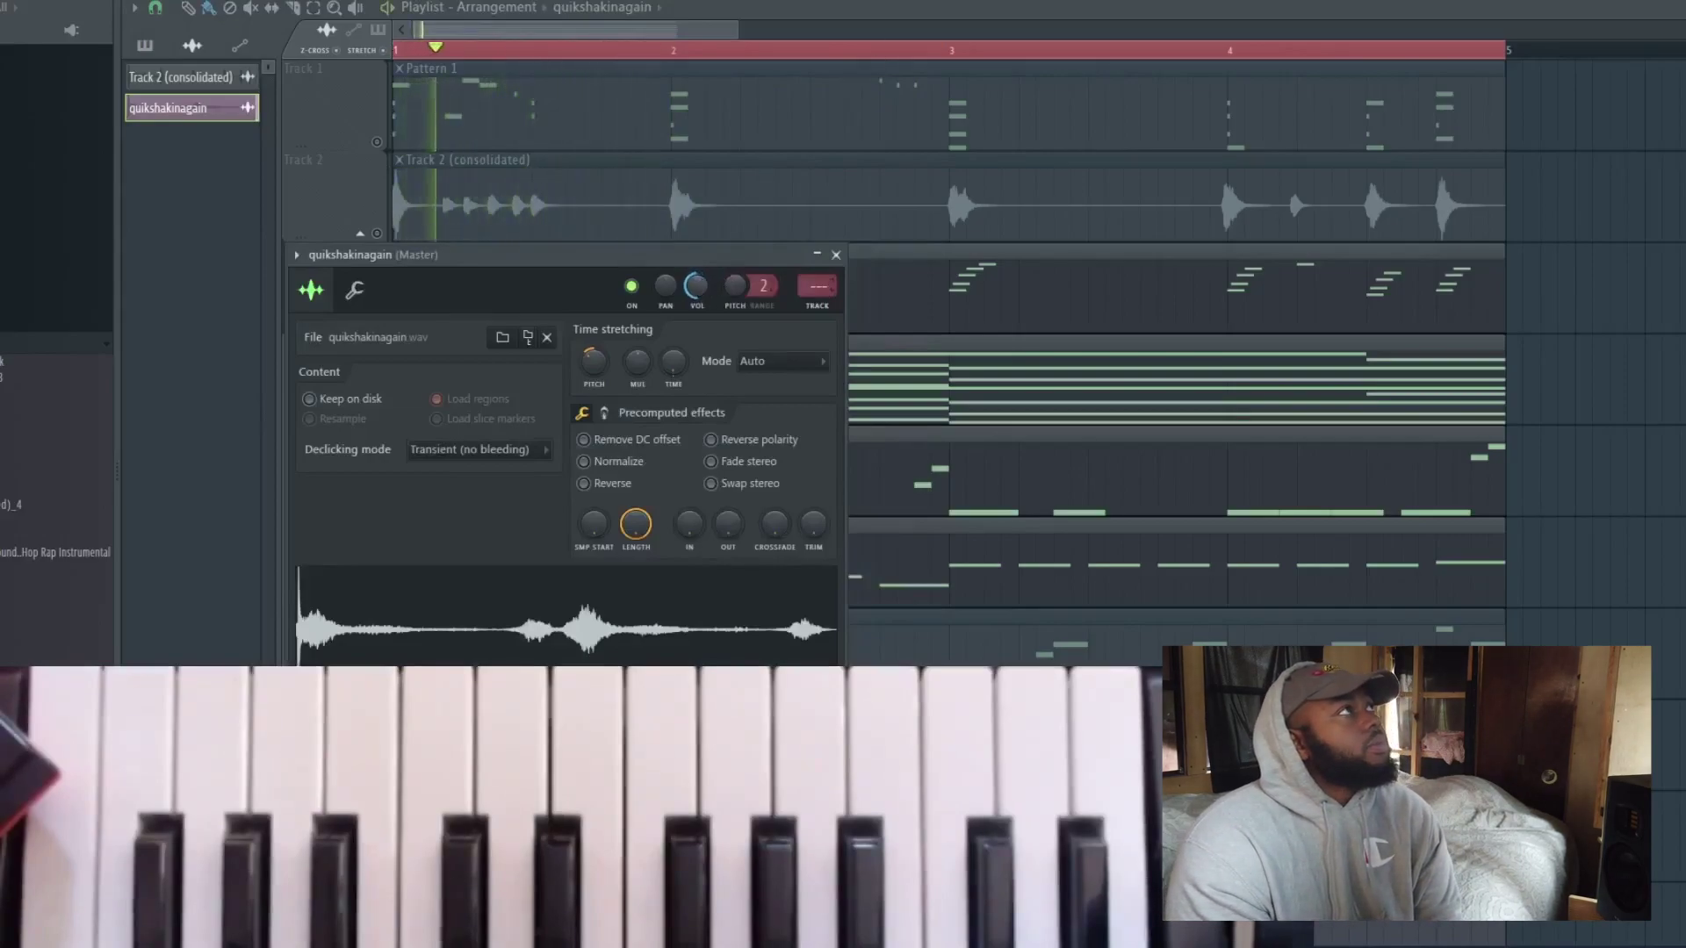
Show all channels in the channel rack and open the 808 Flattened instrument
key("F6")
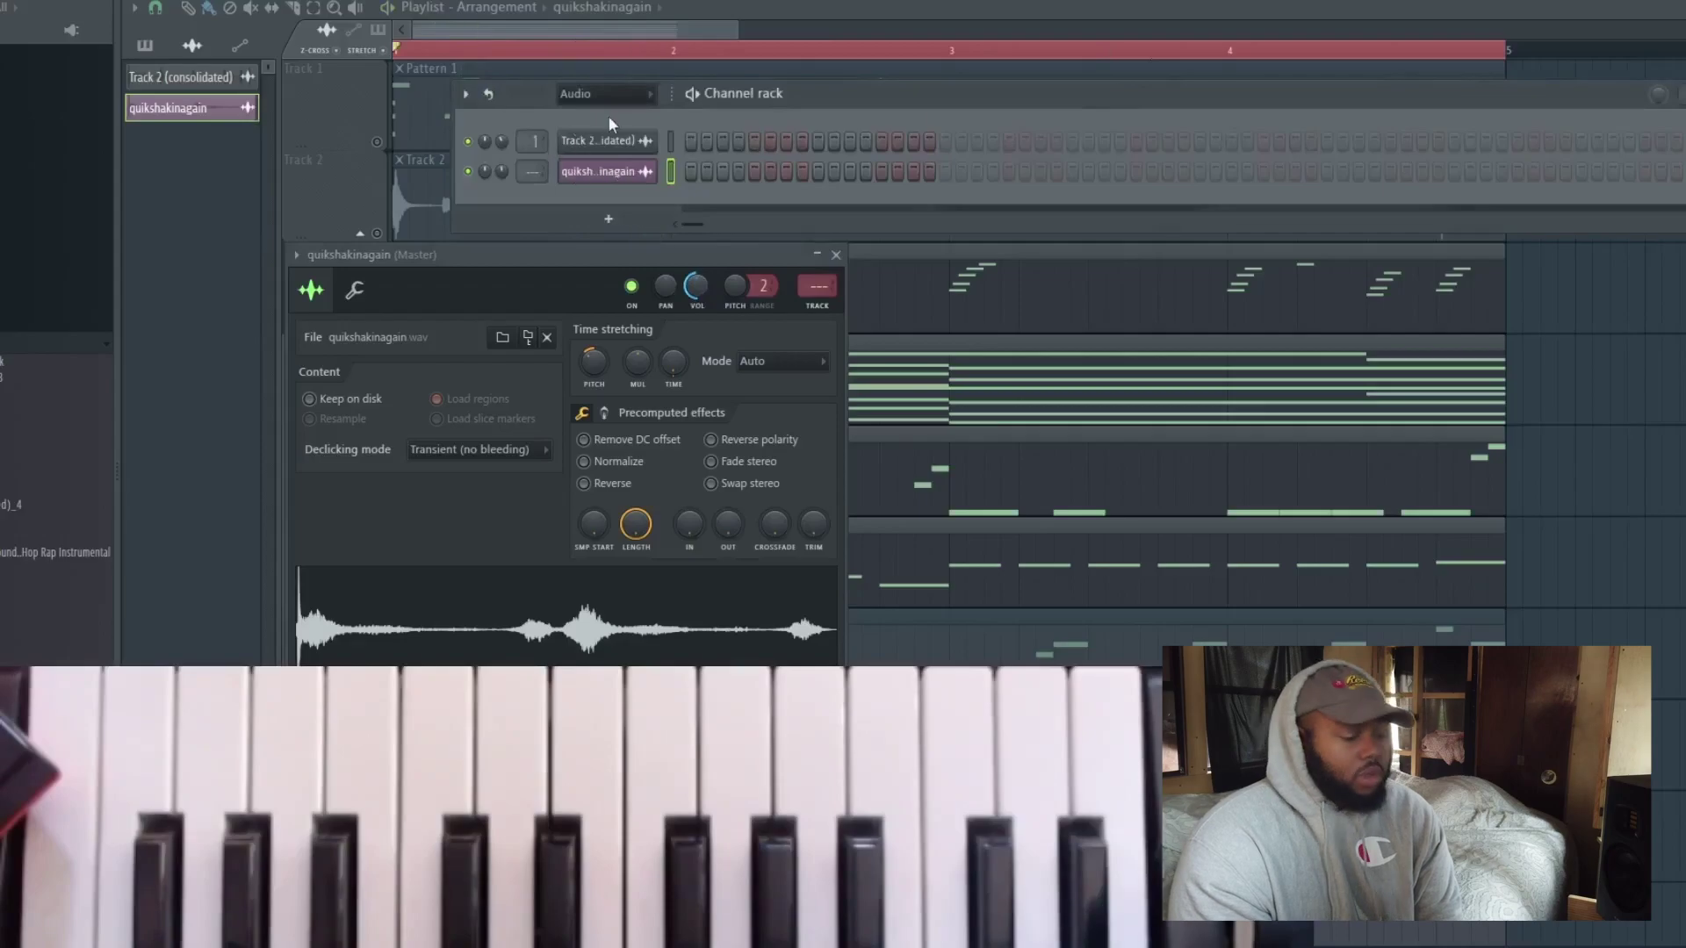
left_click(616, 115)
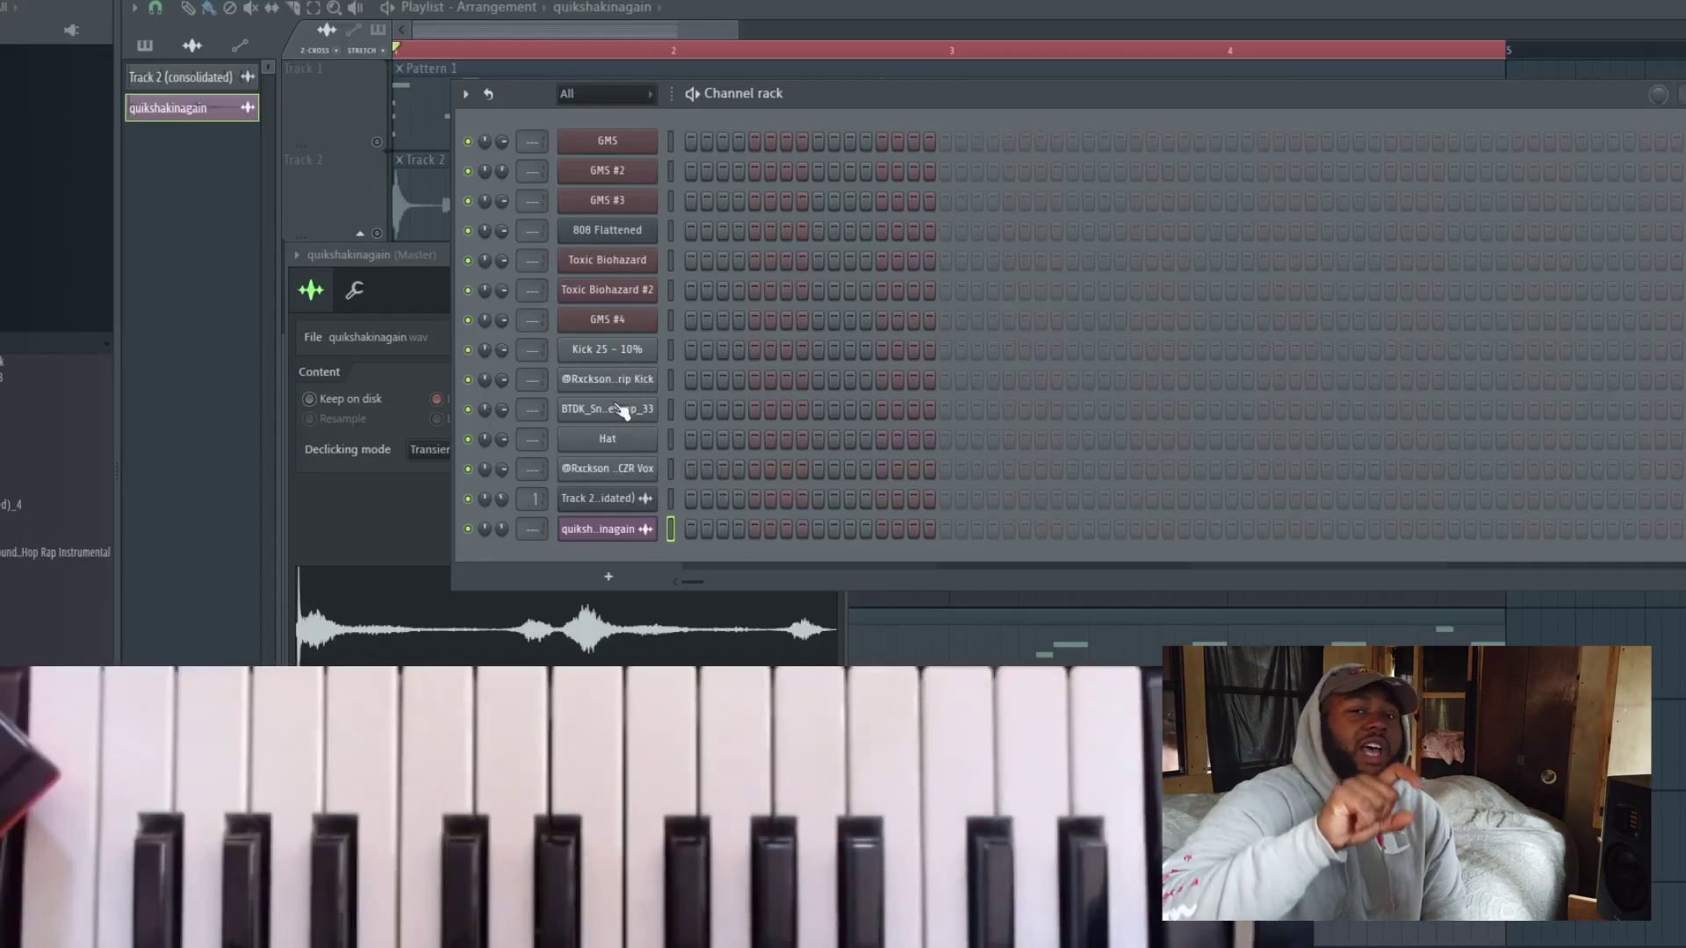
left_click(620, 232)
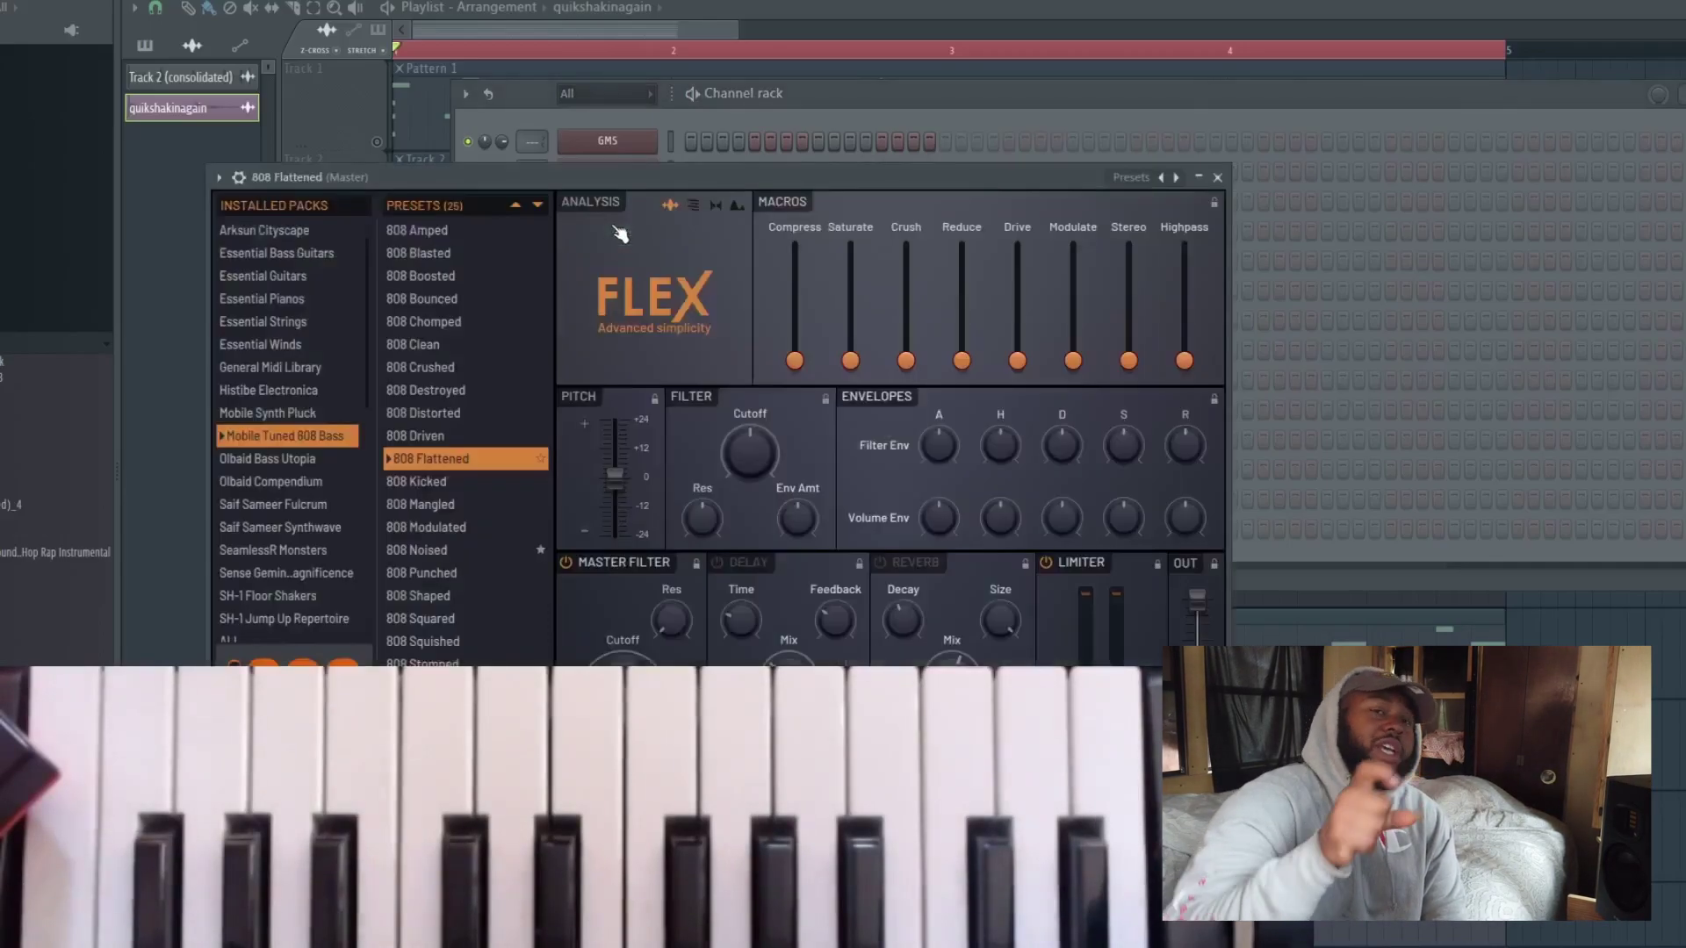
Bring the channel rack to the front with the Kick 25 - 10% sample selected and play the arrangement
left_click(437, 343)
left_click(804, 118)
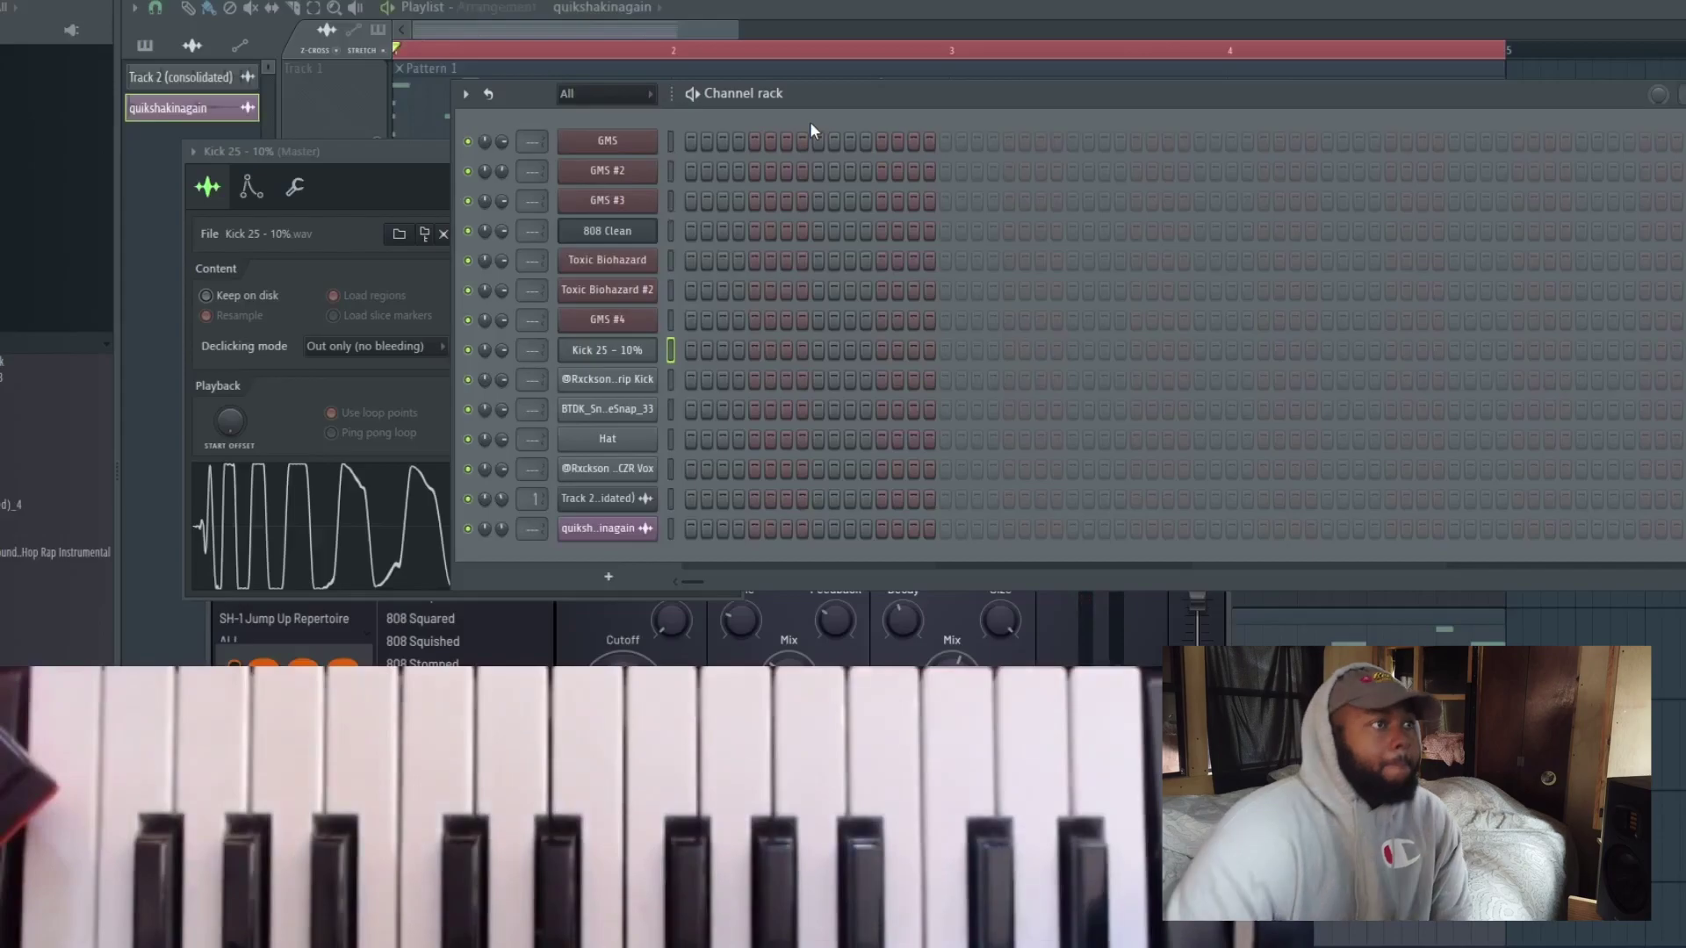
key("space")
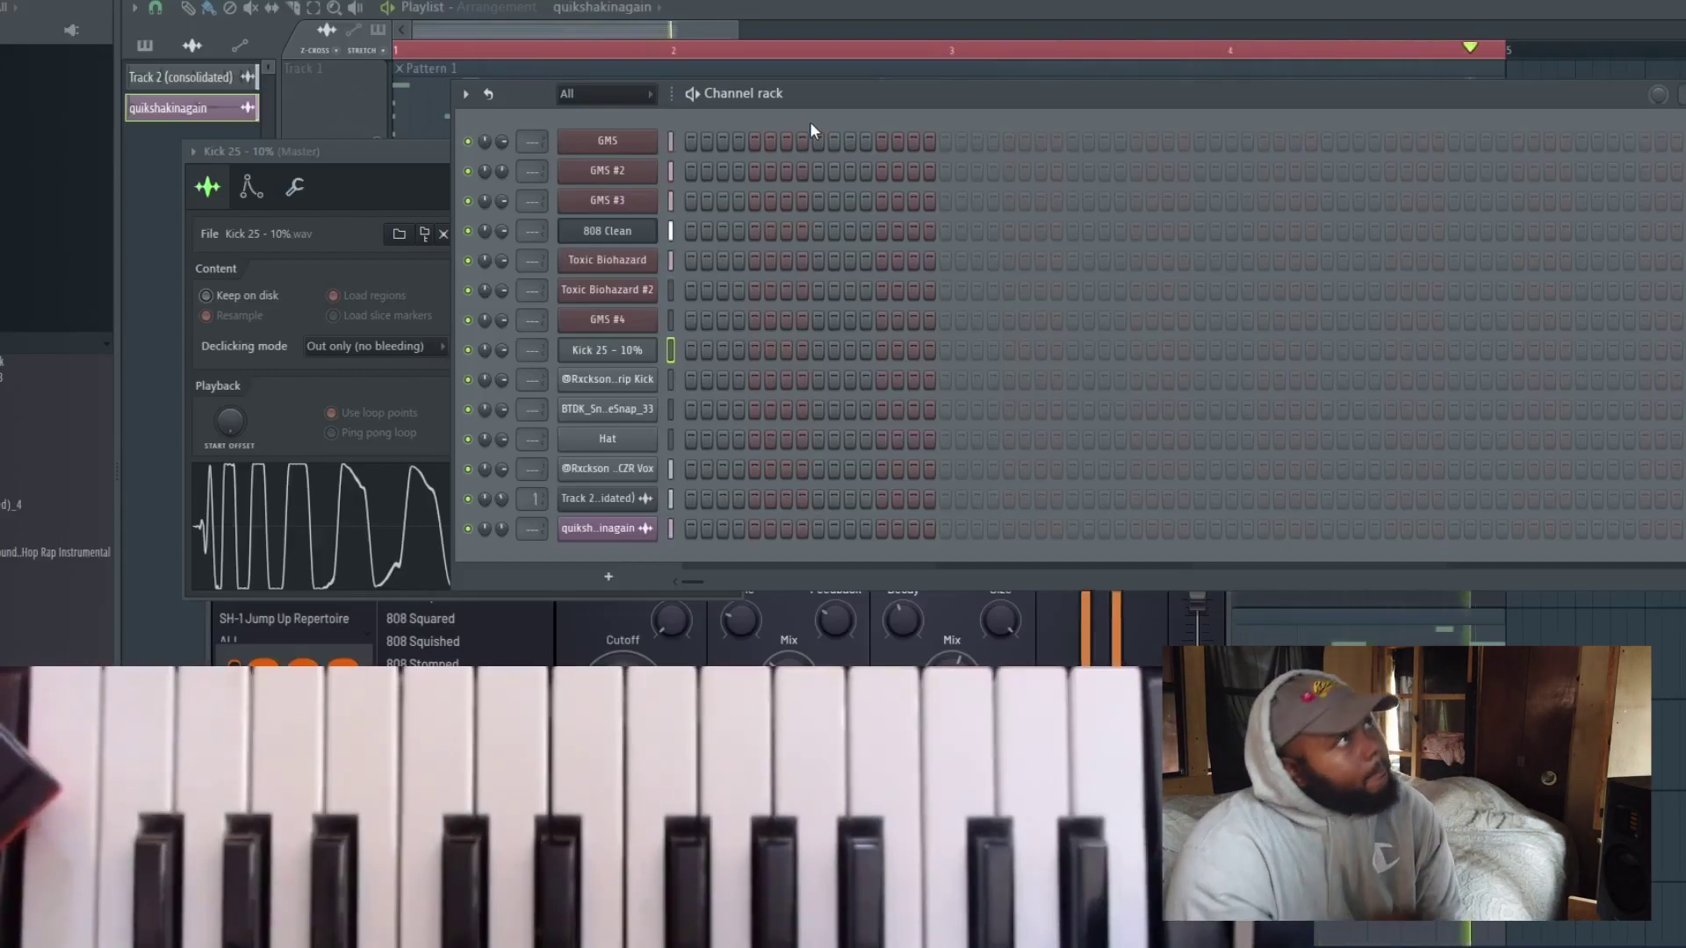
key("space")
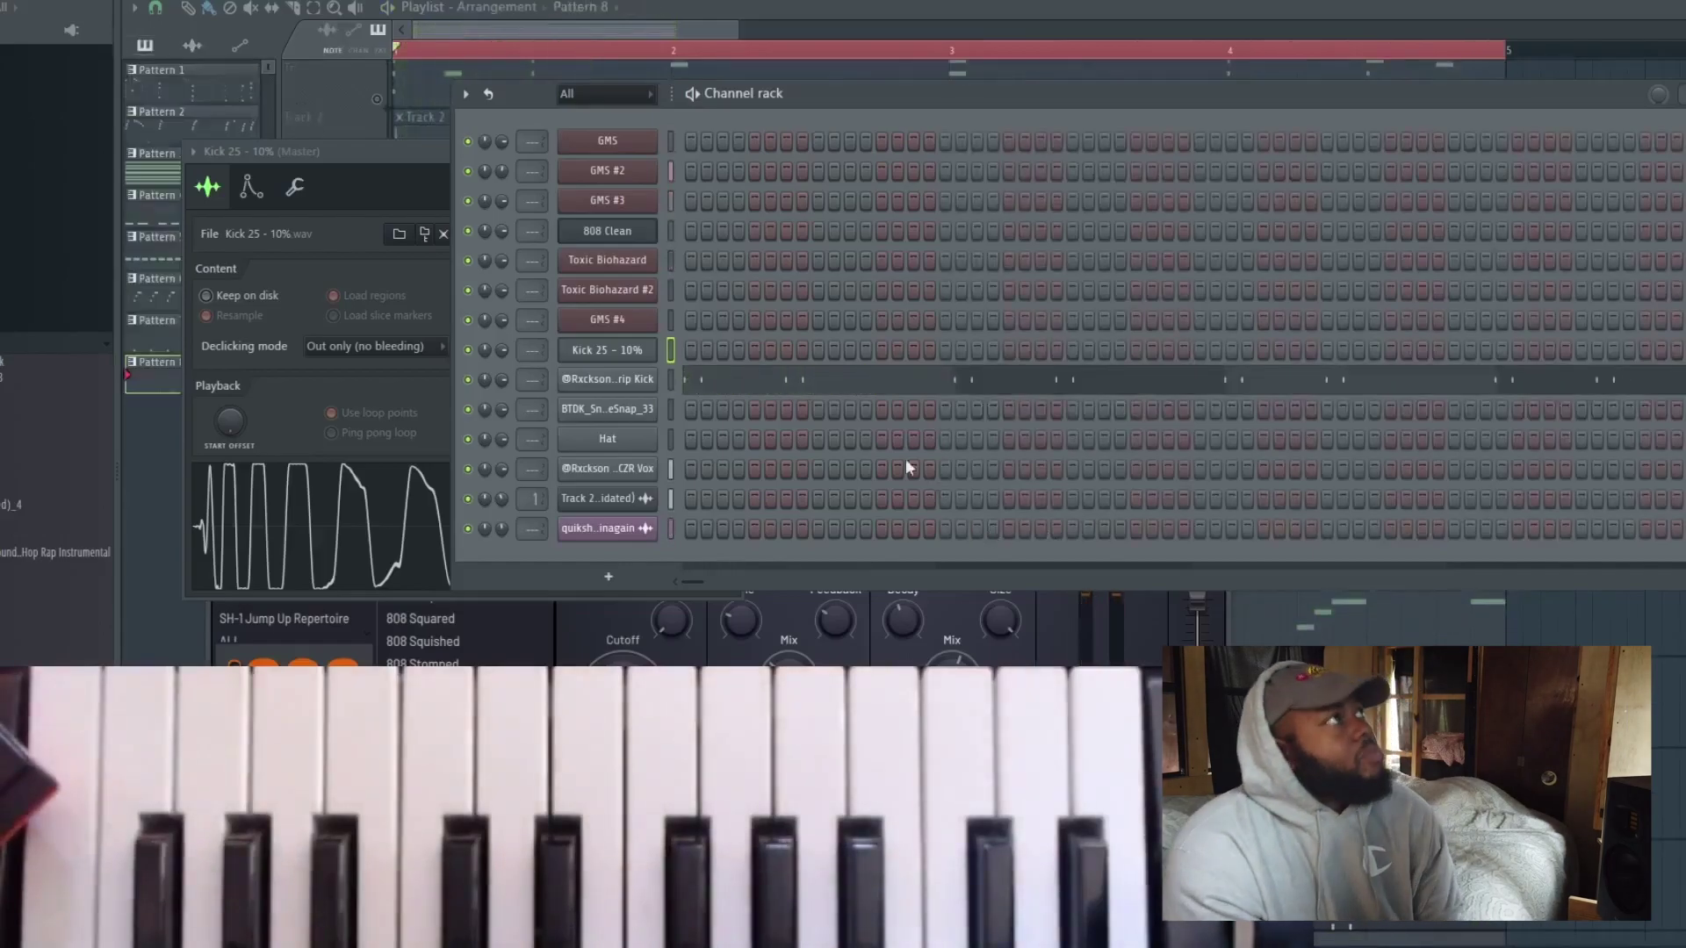
In Pattern 8's Drip Kick piano roll, move bar 4's second note two steps later and add a C5 note after that bar's last pair
left_click(807, 385)
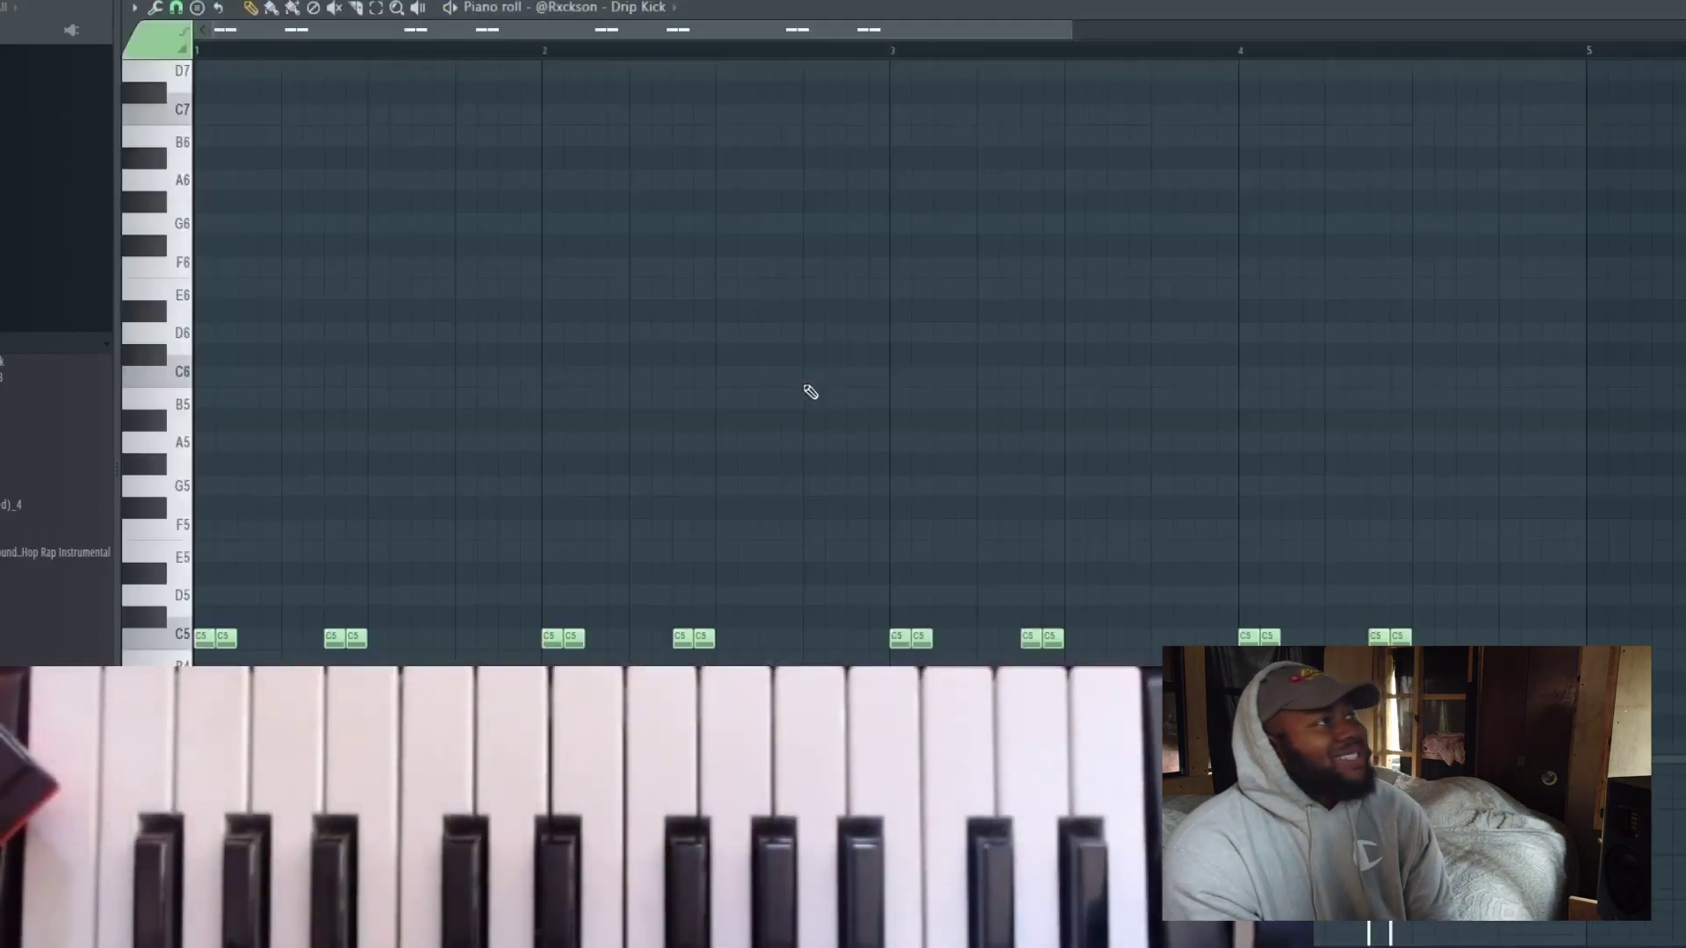
key("space")
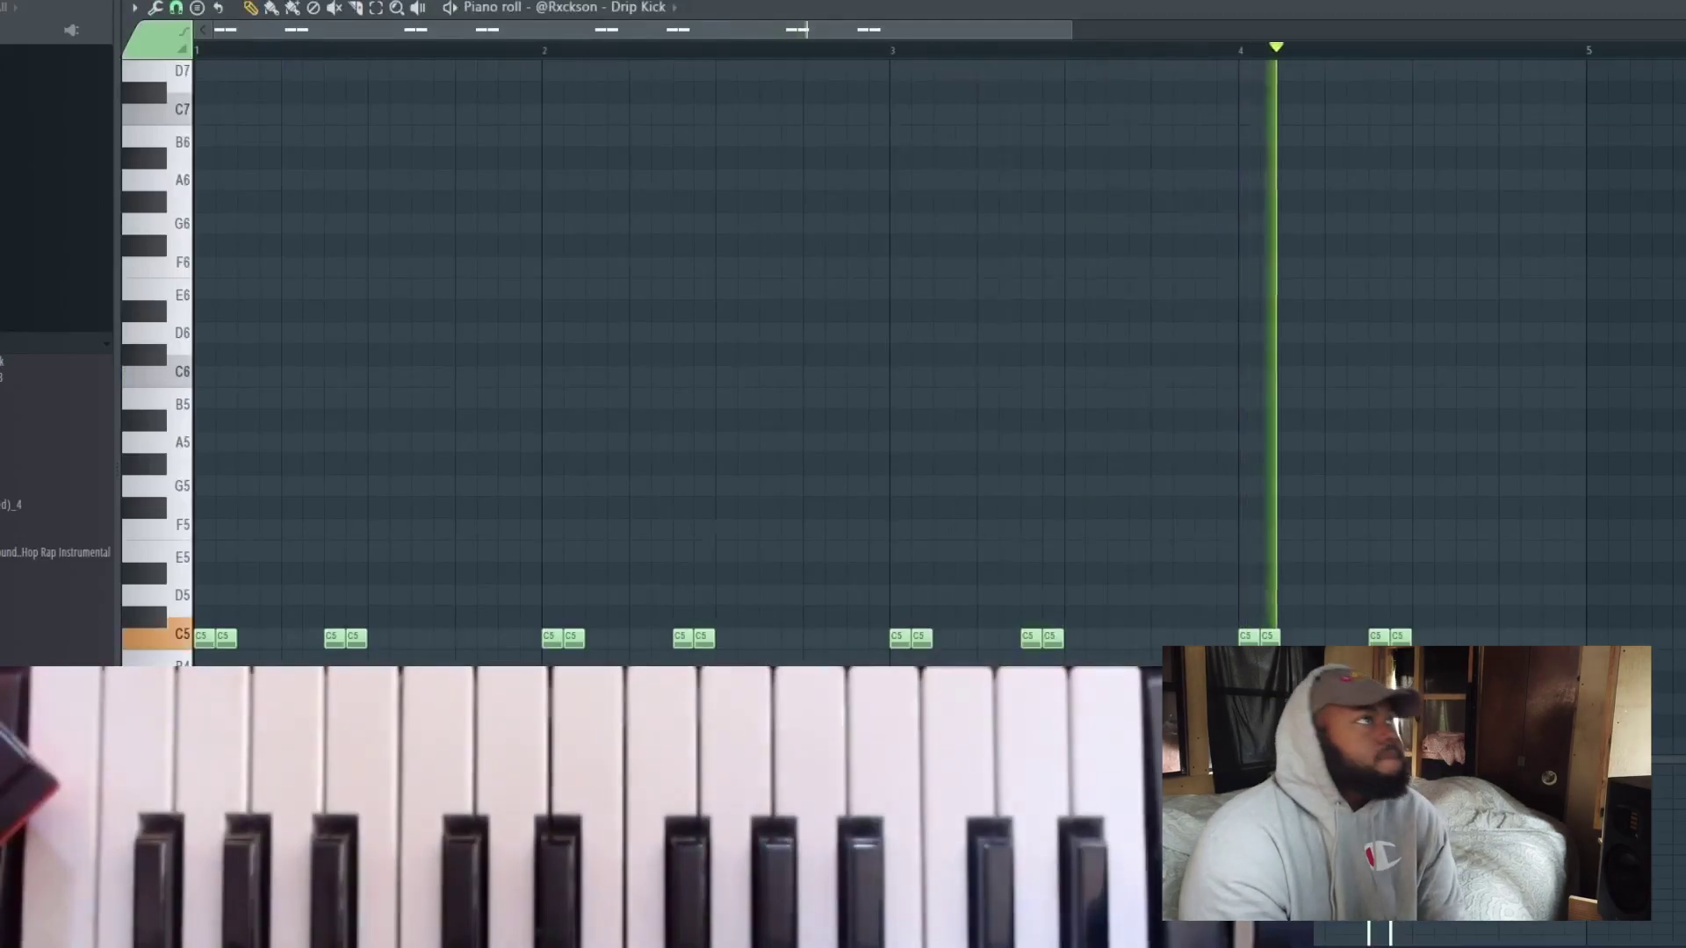
left_click_drag(1271, 637, 1314, 639)
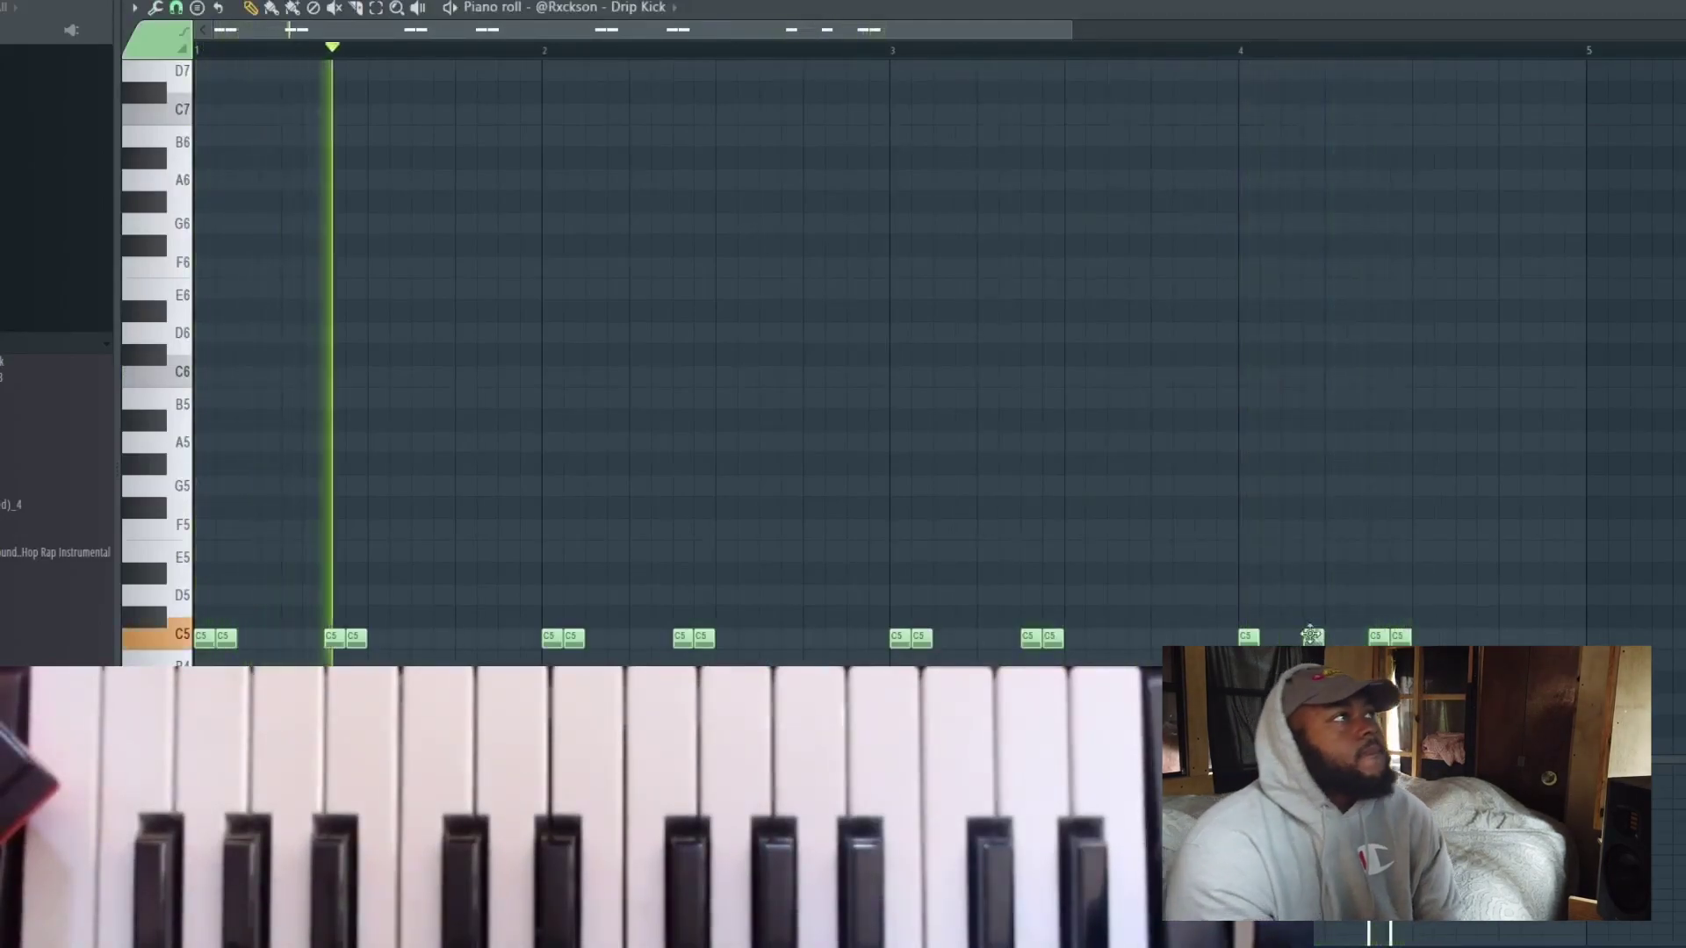
left_click(1220, 49)
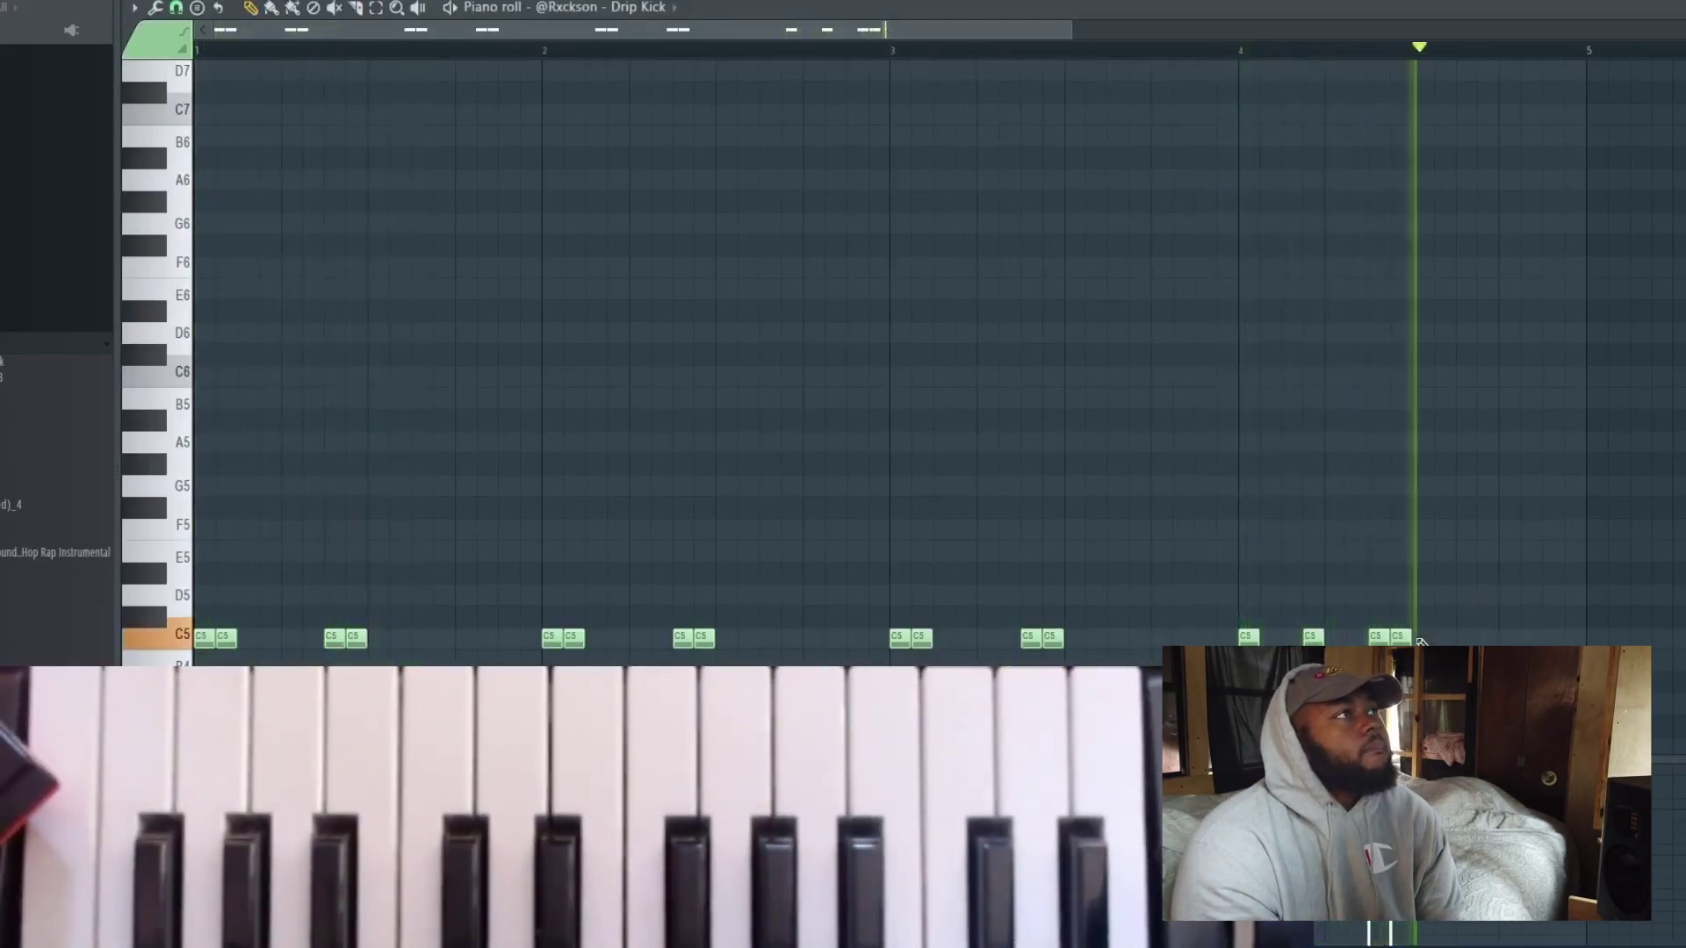
left_click(1465, 635)
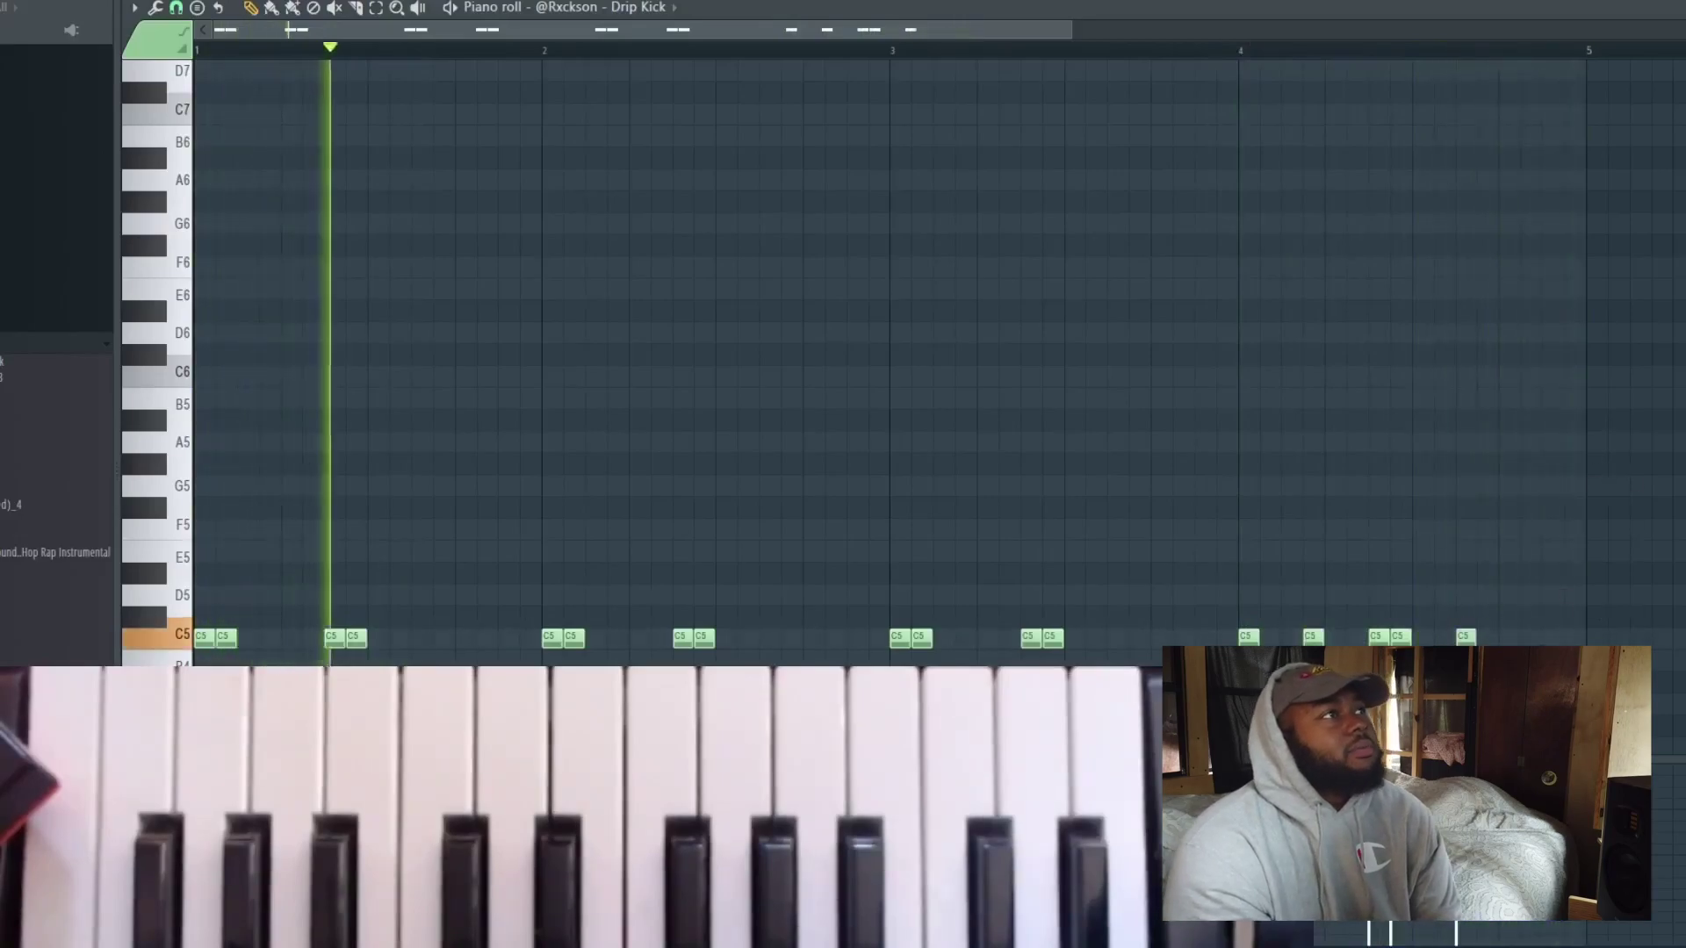
Add two C5 kick notes at the end of bar 4 and chop the last one with the Default chopper pattern
left_click(1567, 635)
left_click(1570, 635)
key("alt+u")
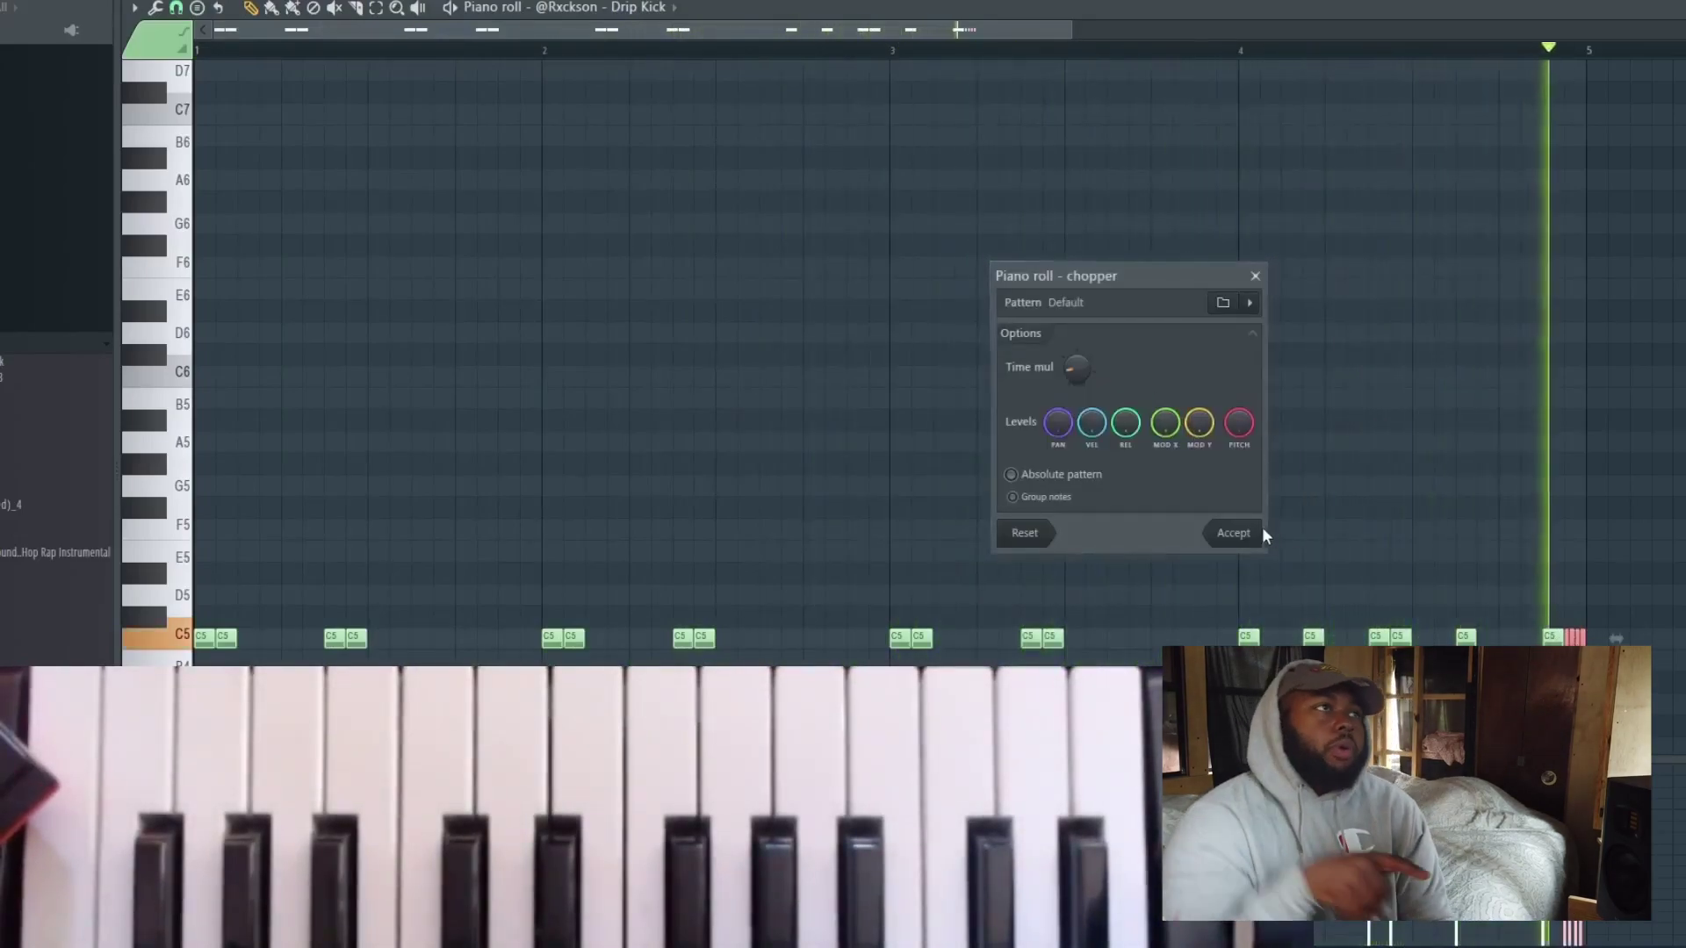
left_click(1236, 533)
key("F7")
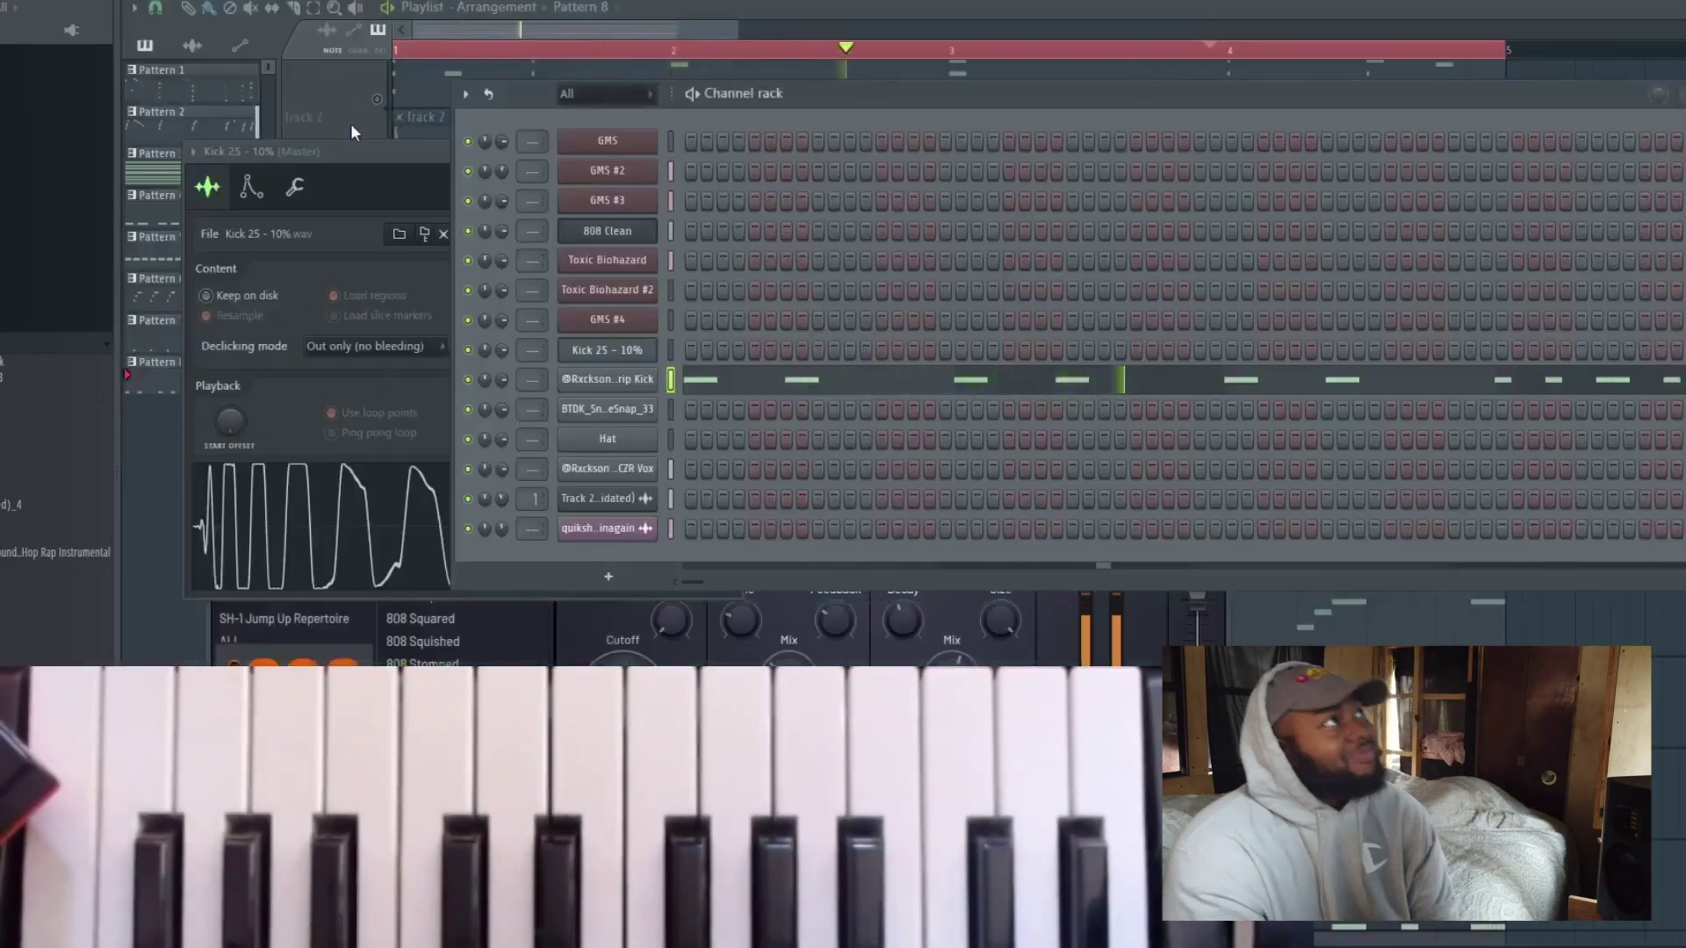
Close the open windows and examine the Drip Kick sample's length and fade-out settings
key("F12")
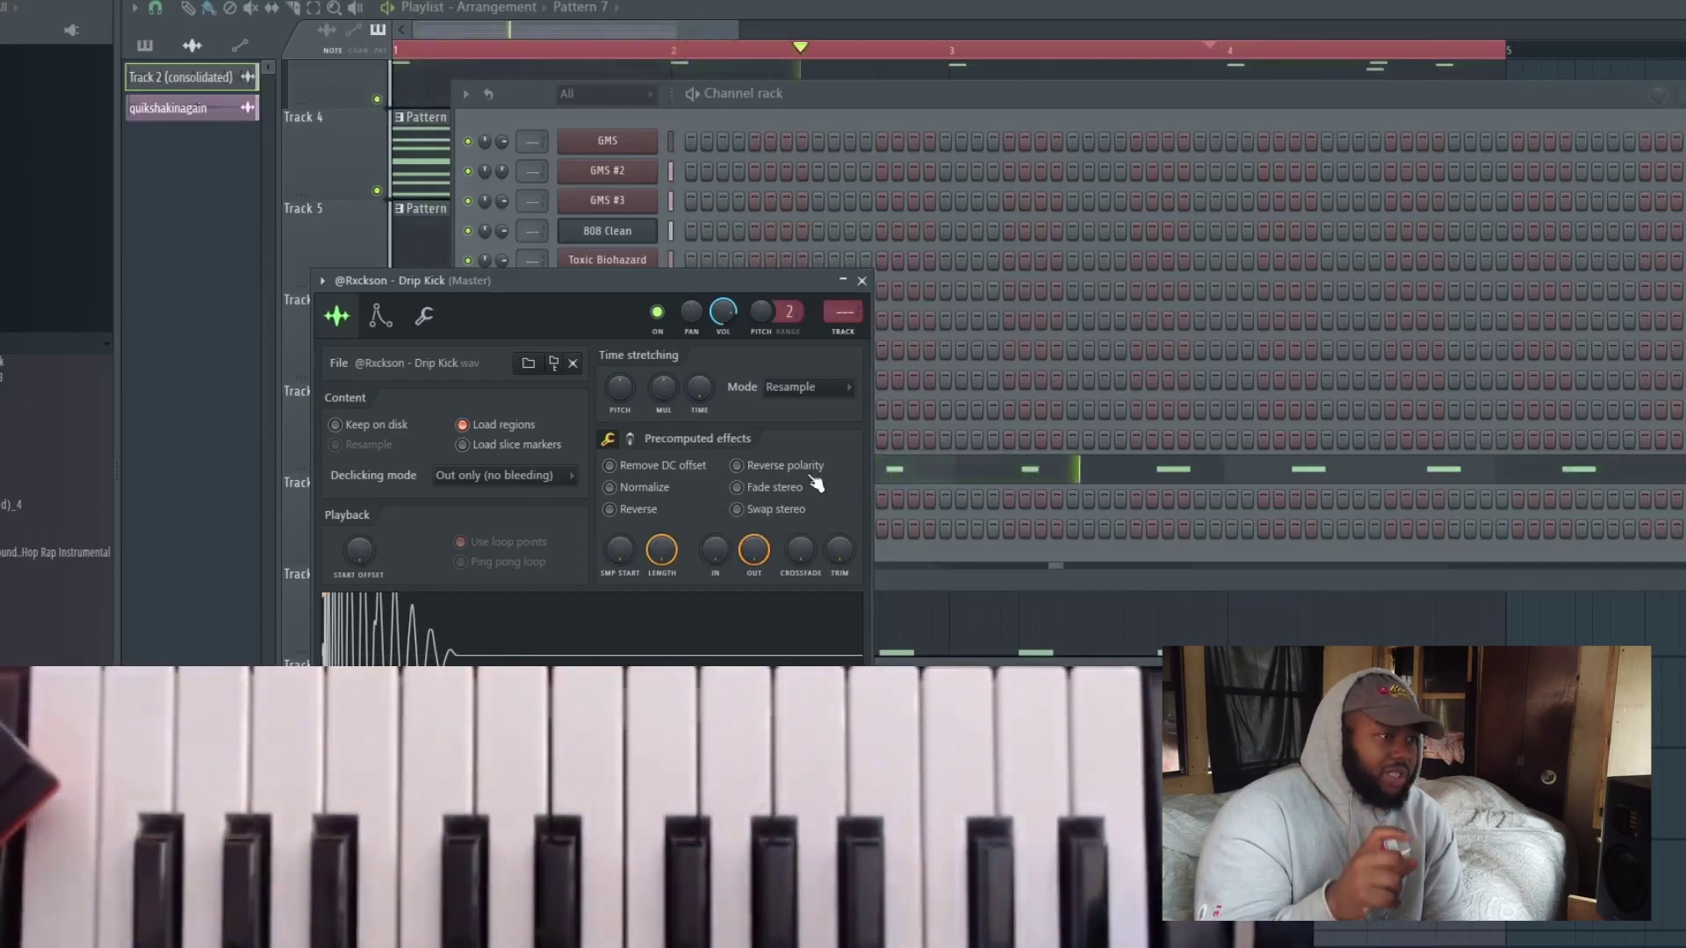
left_click(876, 767)
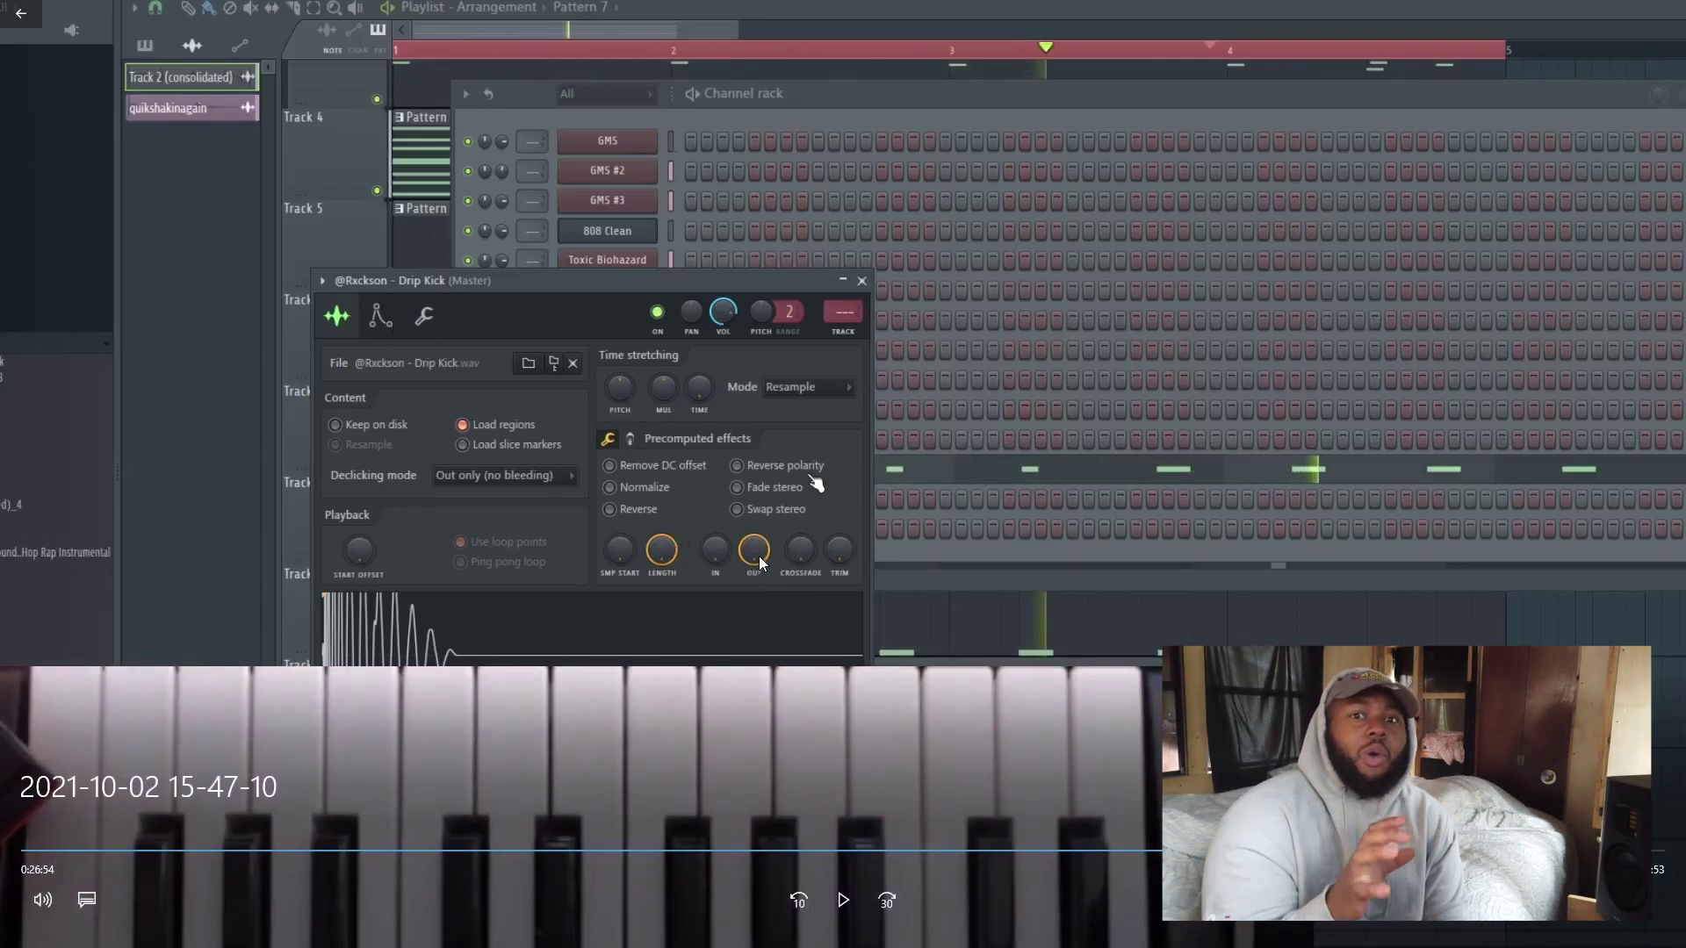
left_click(704, 565)
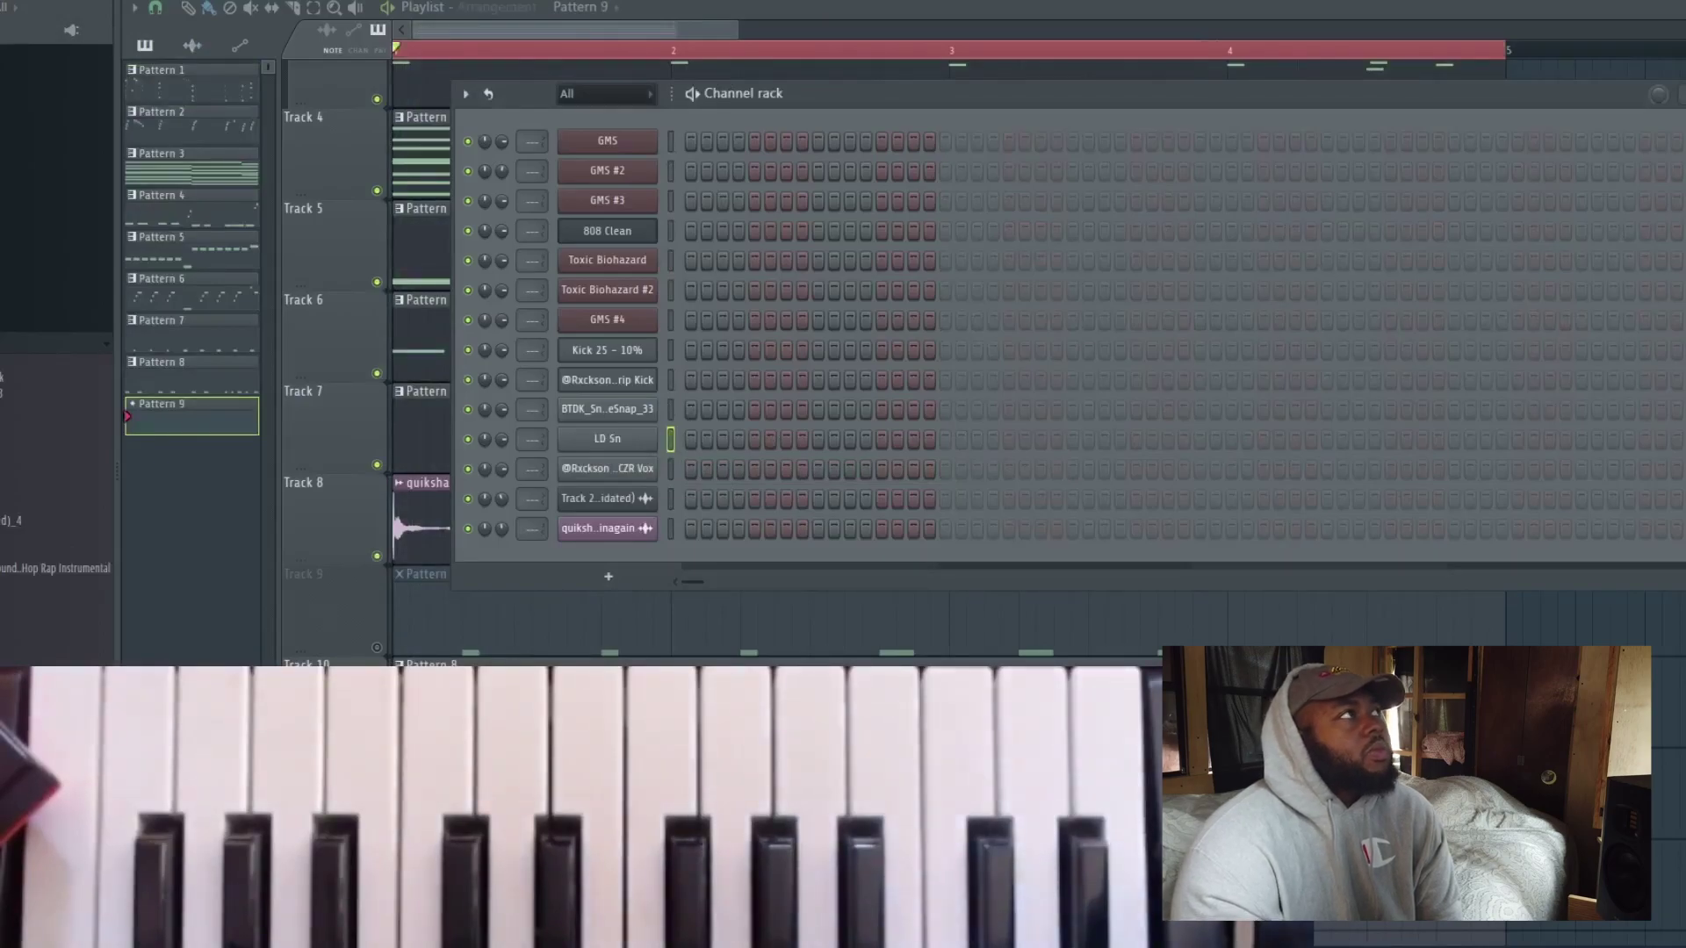
Record the LD Sn snare hits into Pattern 9 along with the arrangement
key("space")
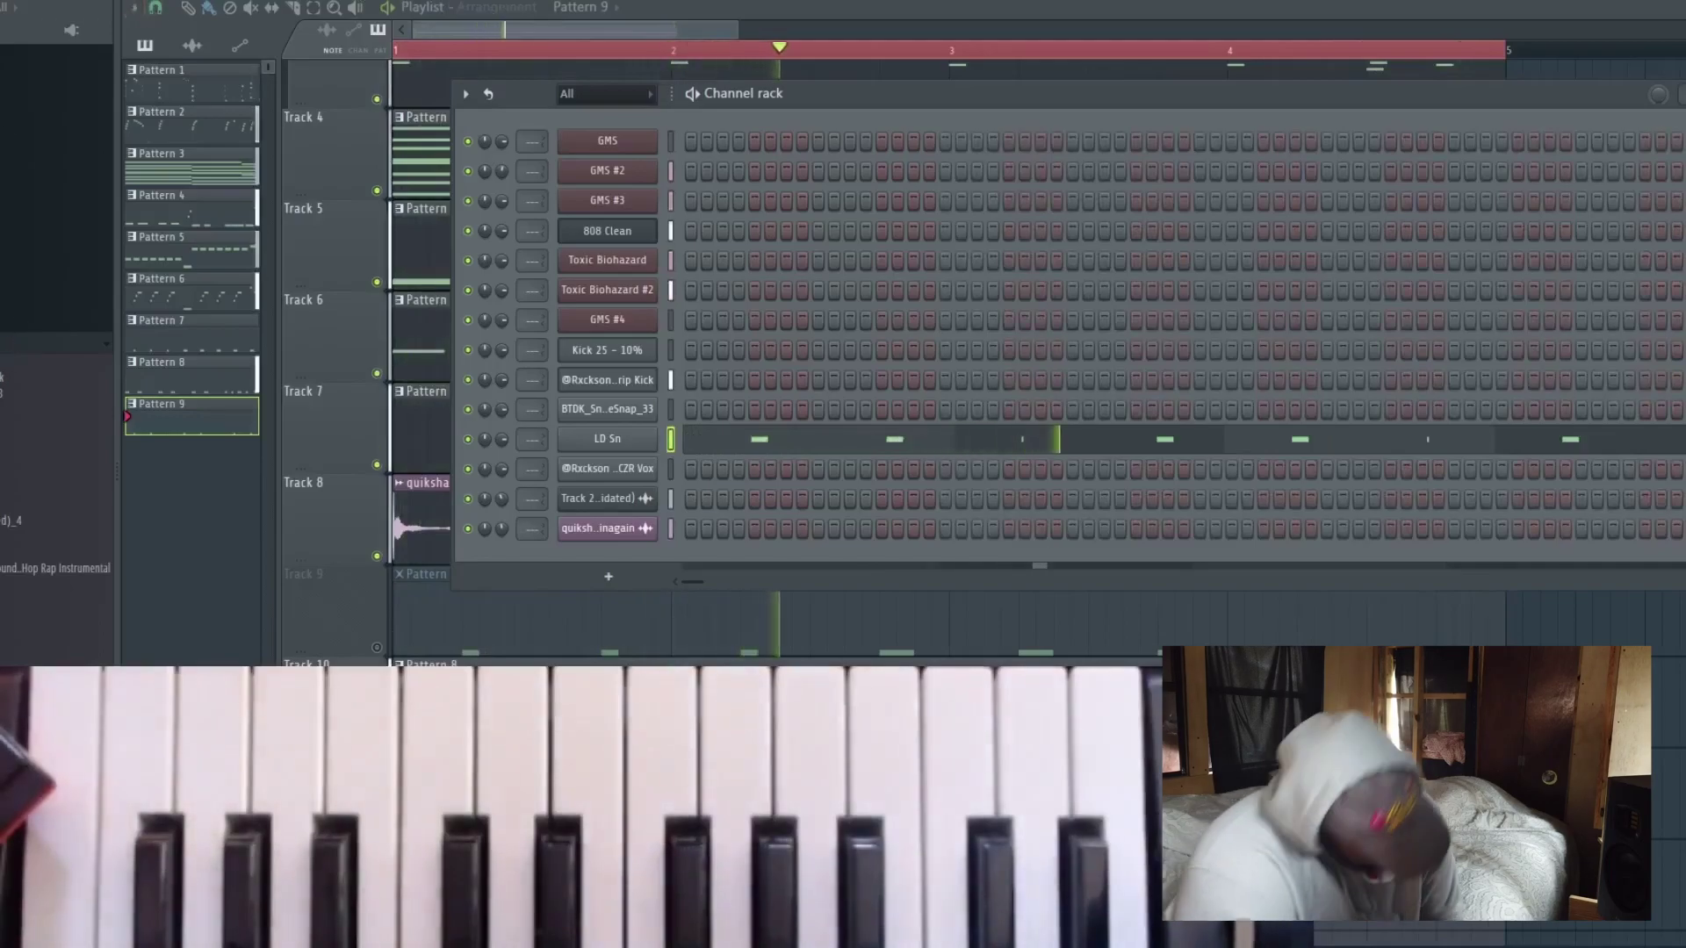
key("space")
Insert the LD RackSnap sample below LD Sn and copy the LD Sn notes into it
left_click_drag(607, 441, 615, 449)
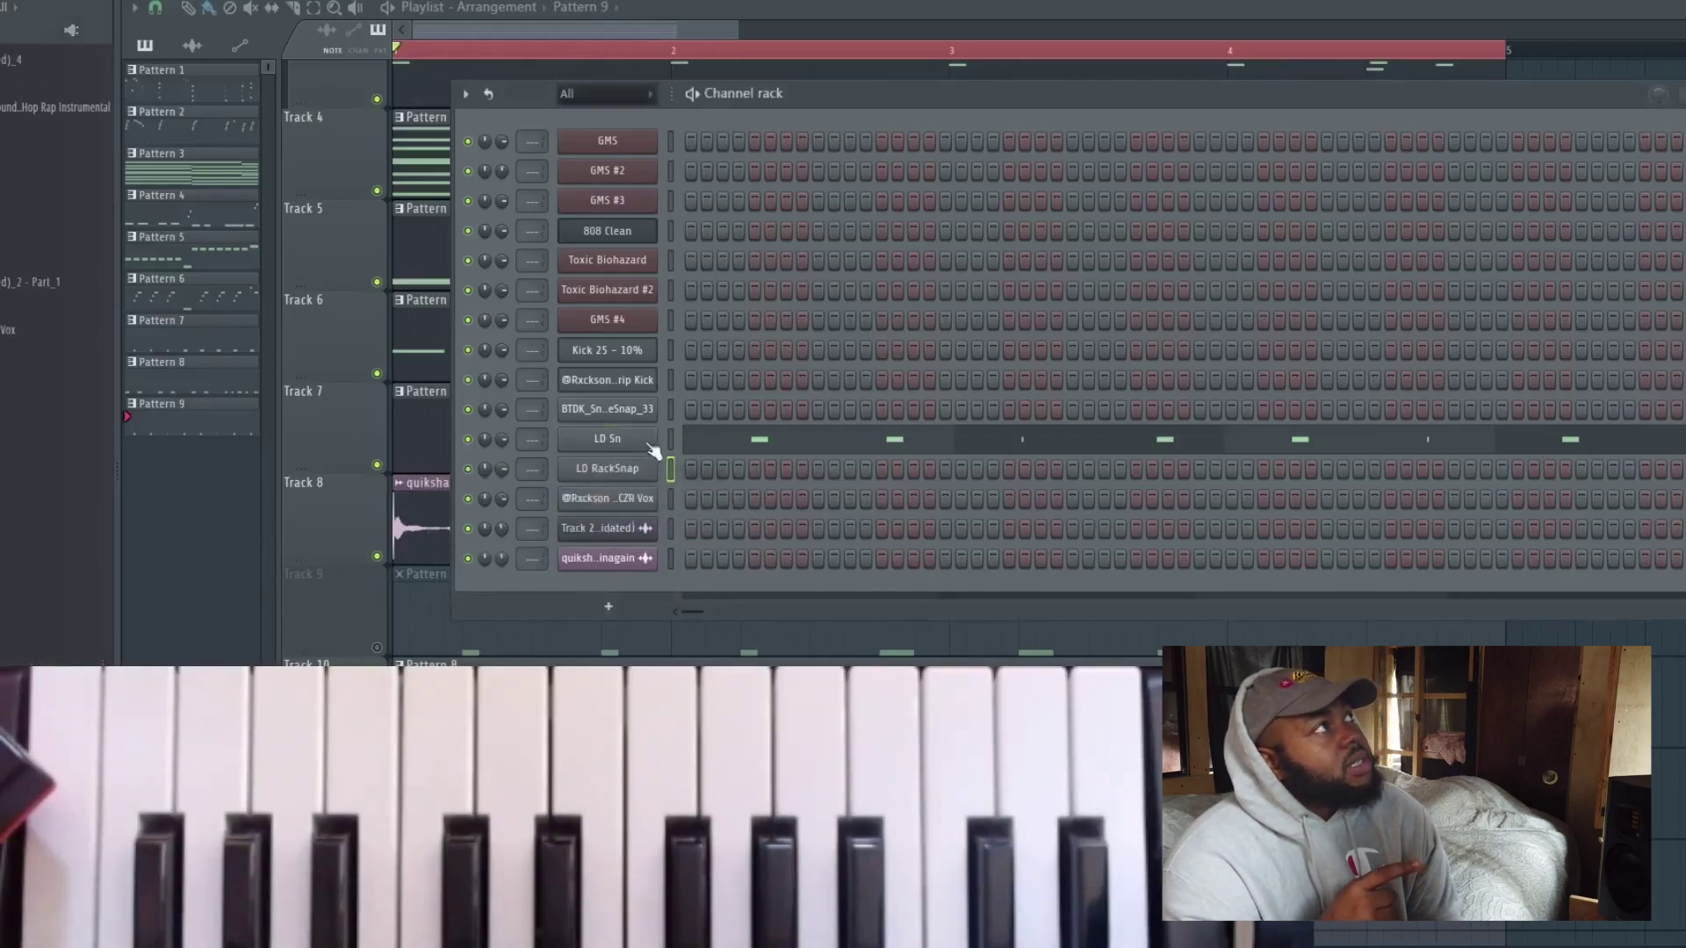
right_click(626, 437)
left_click(878, 458)
right_click(669, 467)
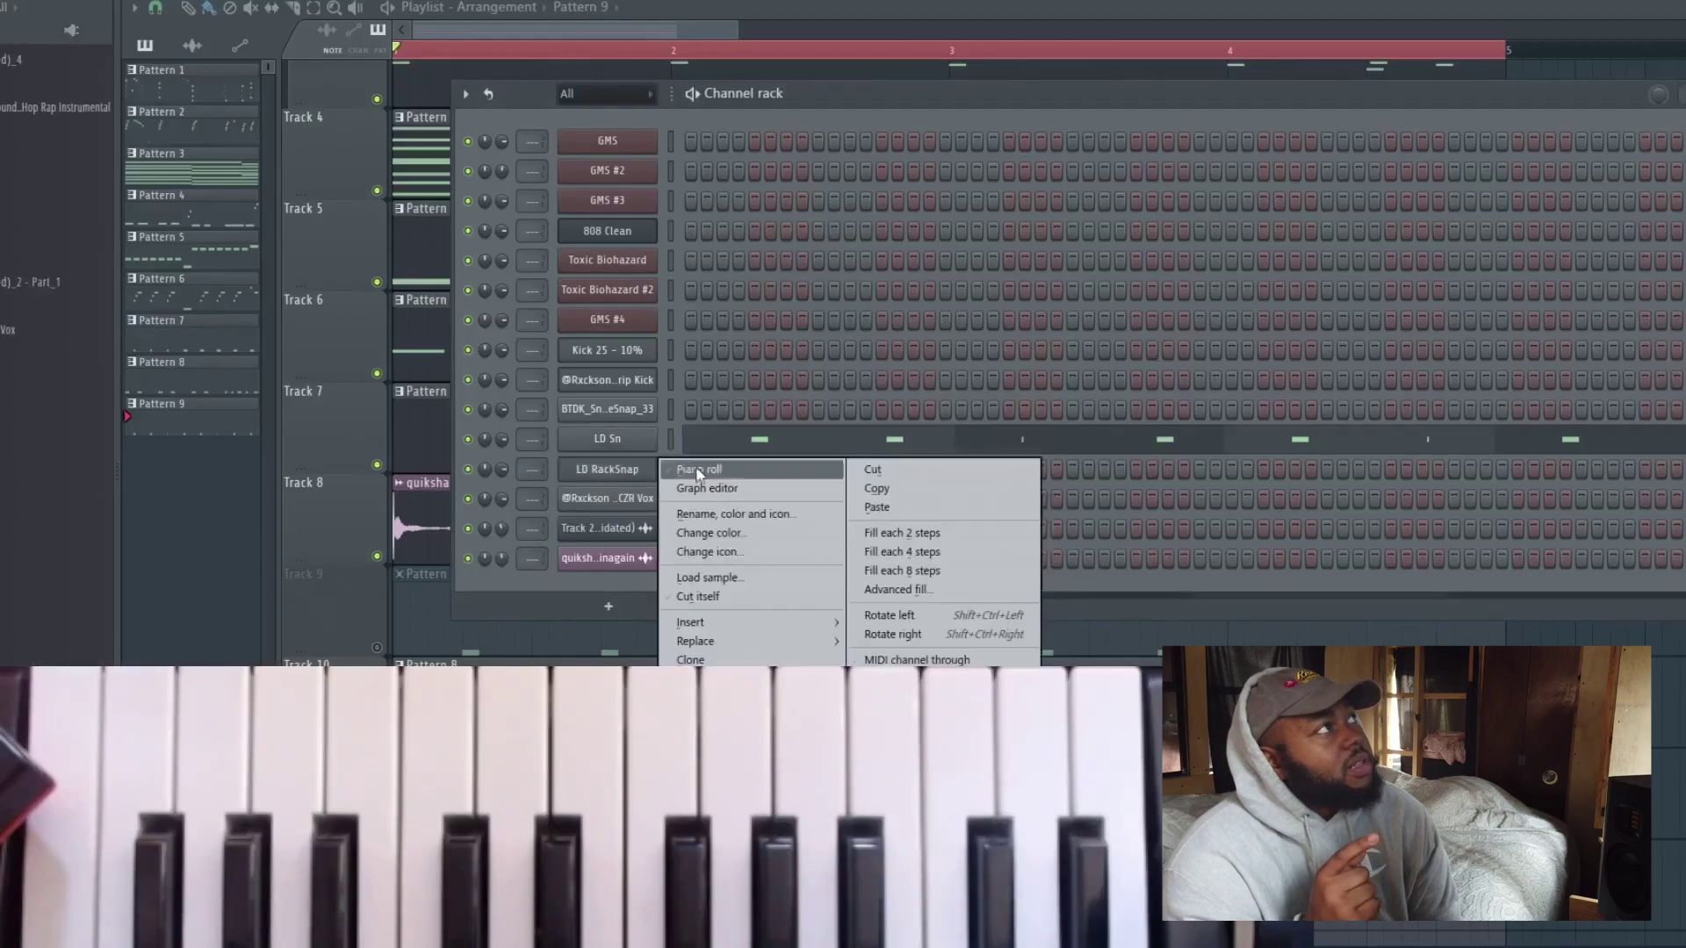
left_click(876, 505)
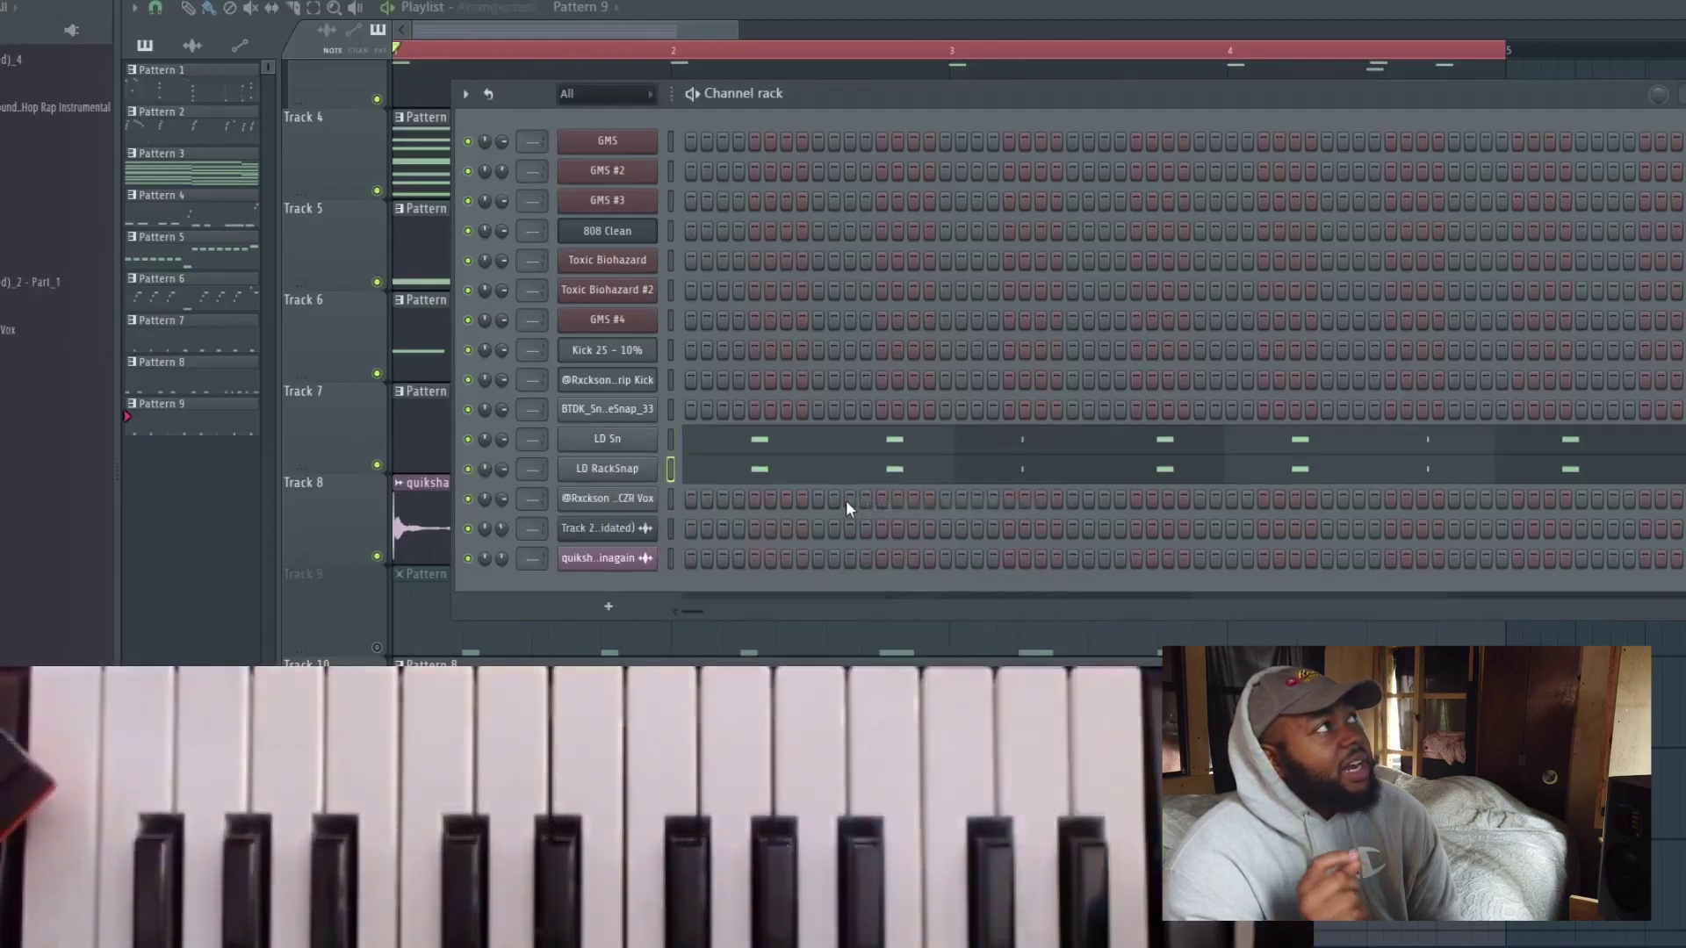
Play the arrangement through its tracks and open Pattern 7 in the channel rack
key("space")
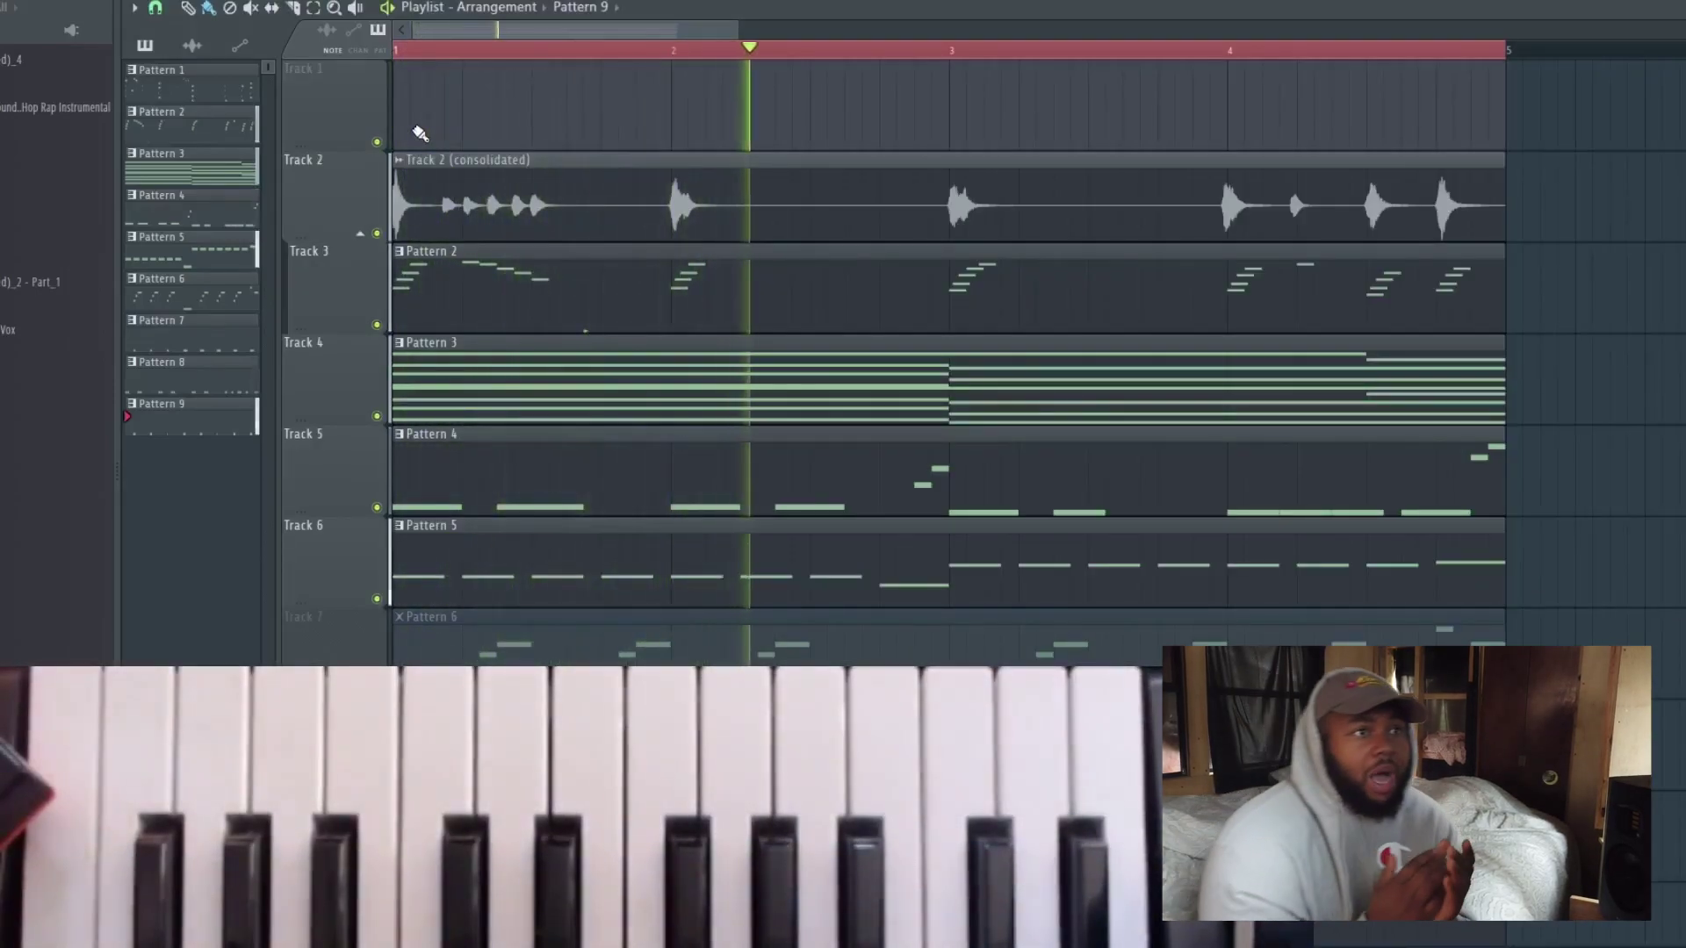
scroll(465, 154, "down", 3)
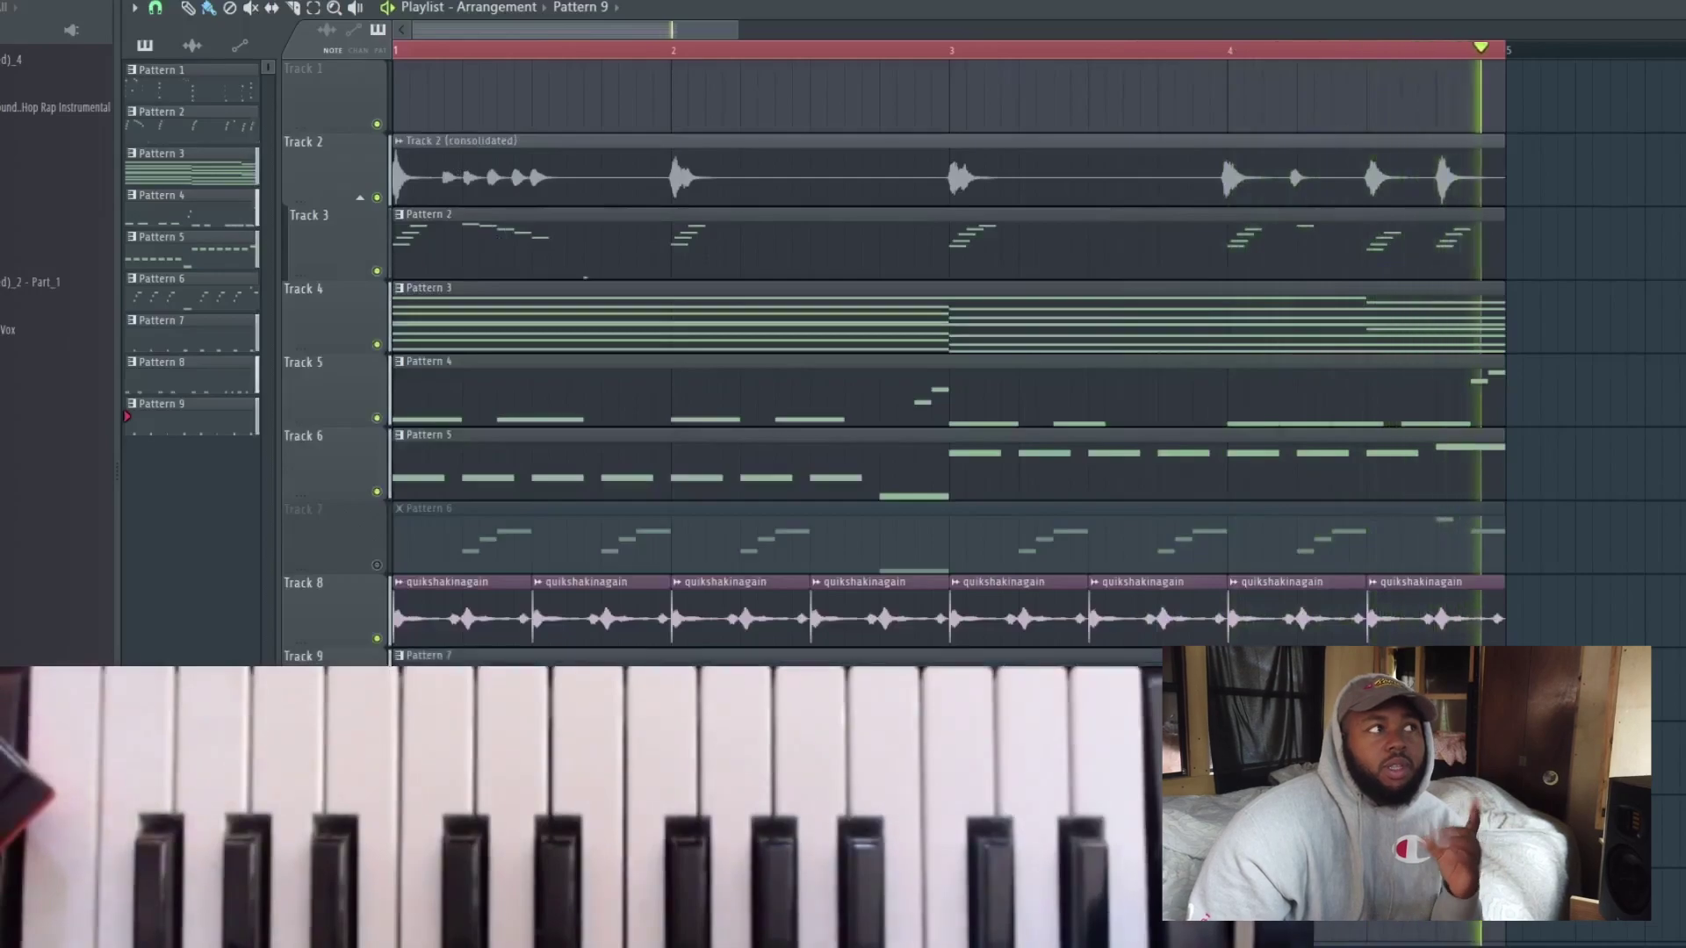
key("space")
double_click(1009, 694)
key("F6")
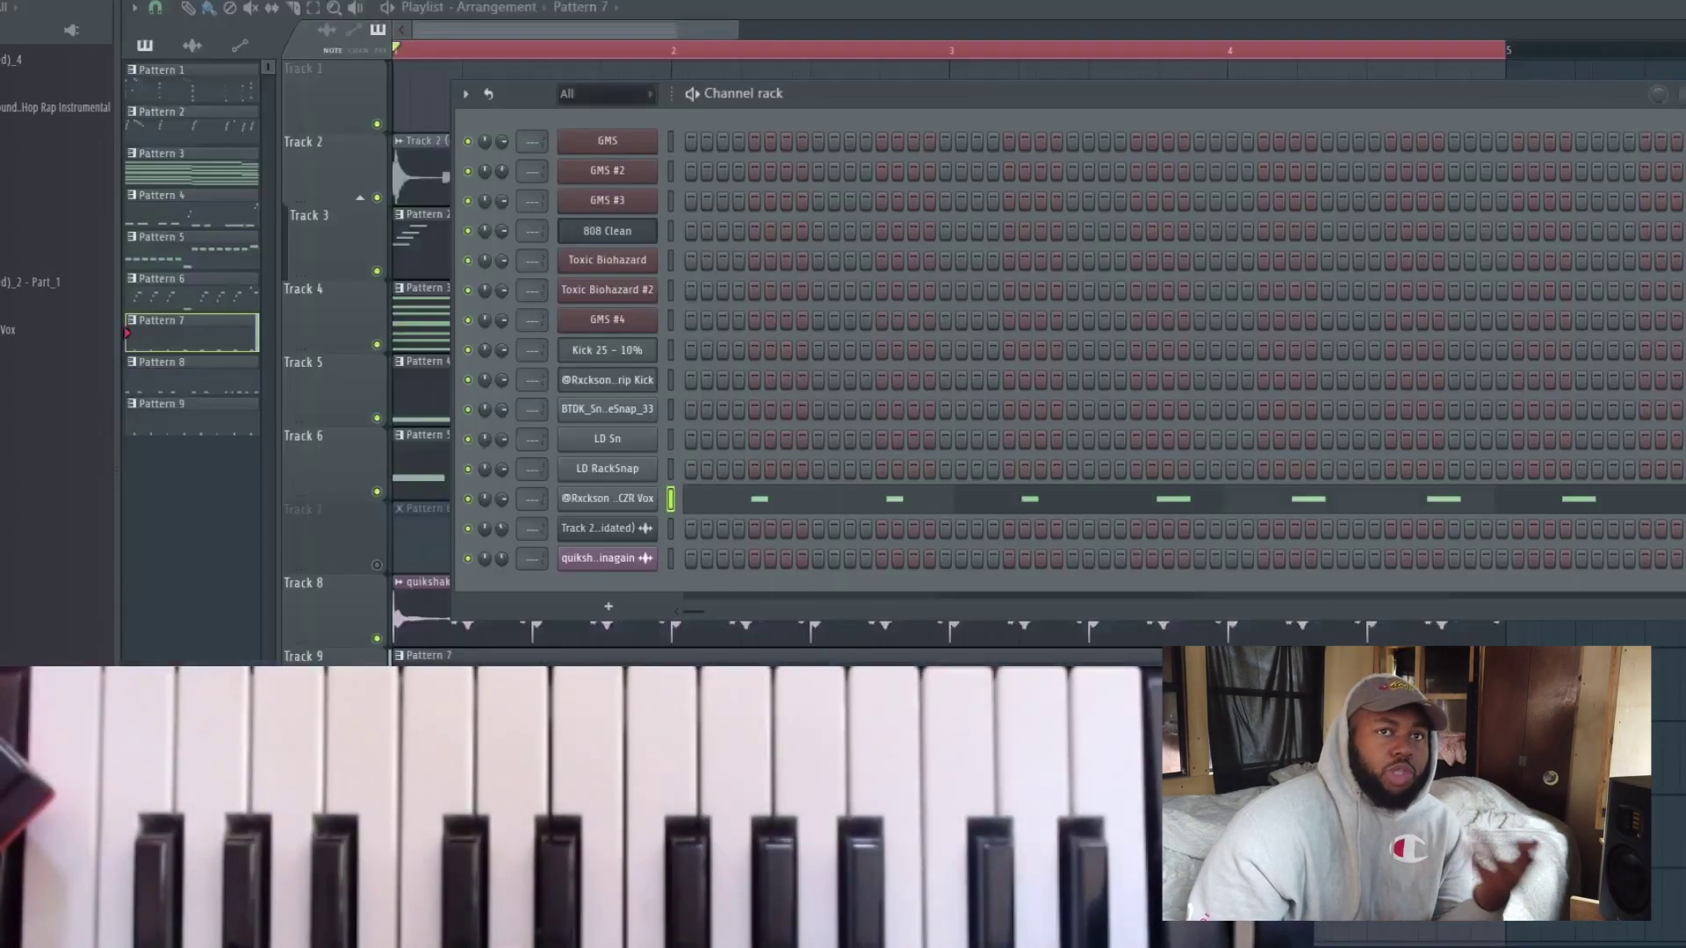
Try cutting the CZR Vox notes from Pattern 7 and play the arrangement without them
right_click(632, 498)
left_click(890, 505)
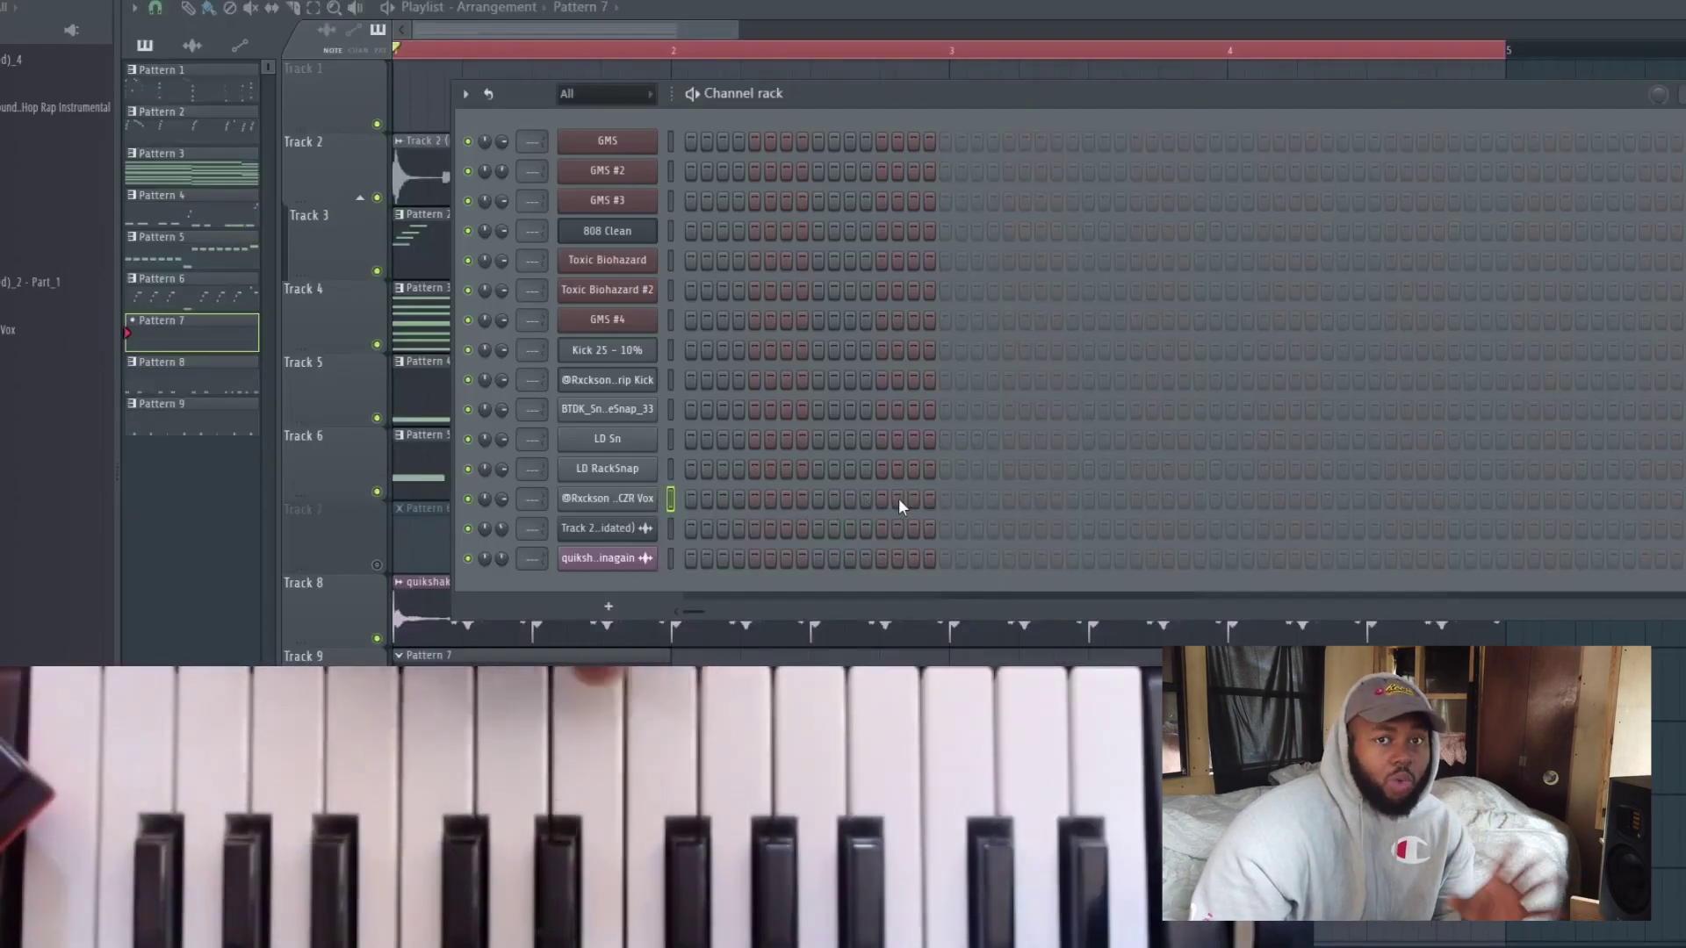
key("space")
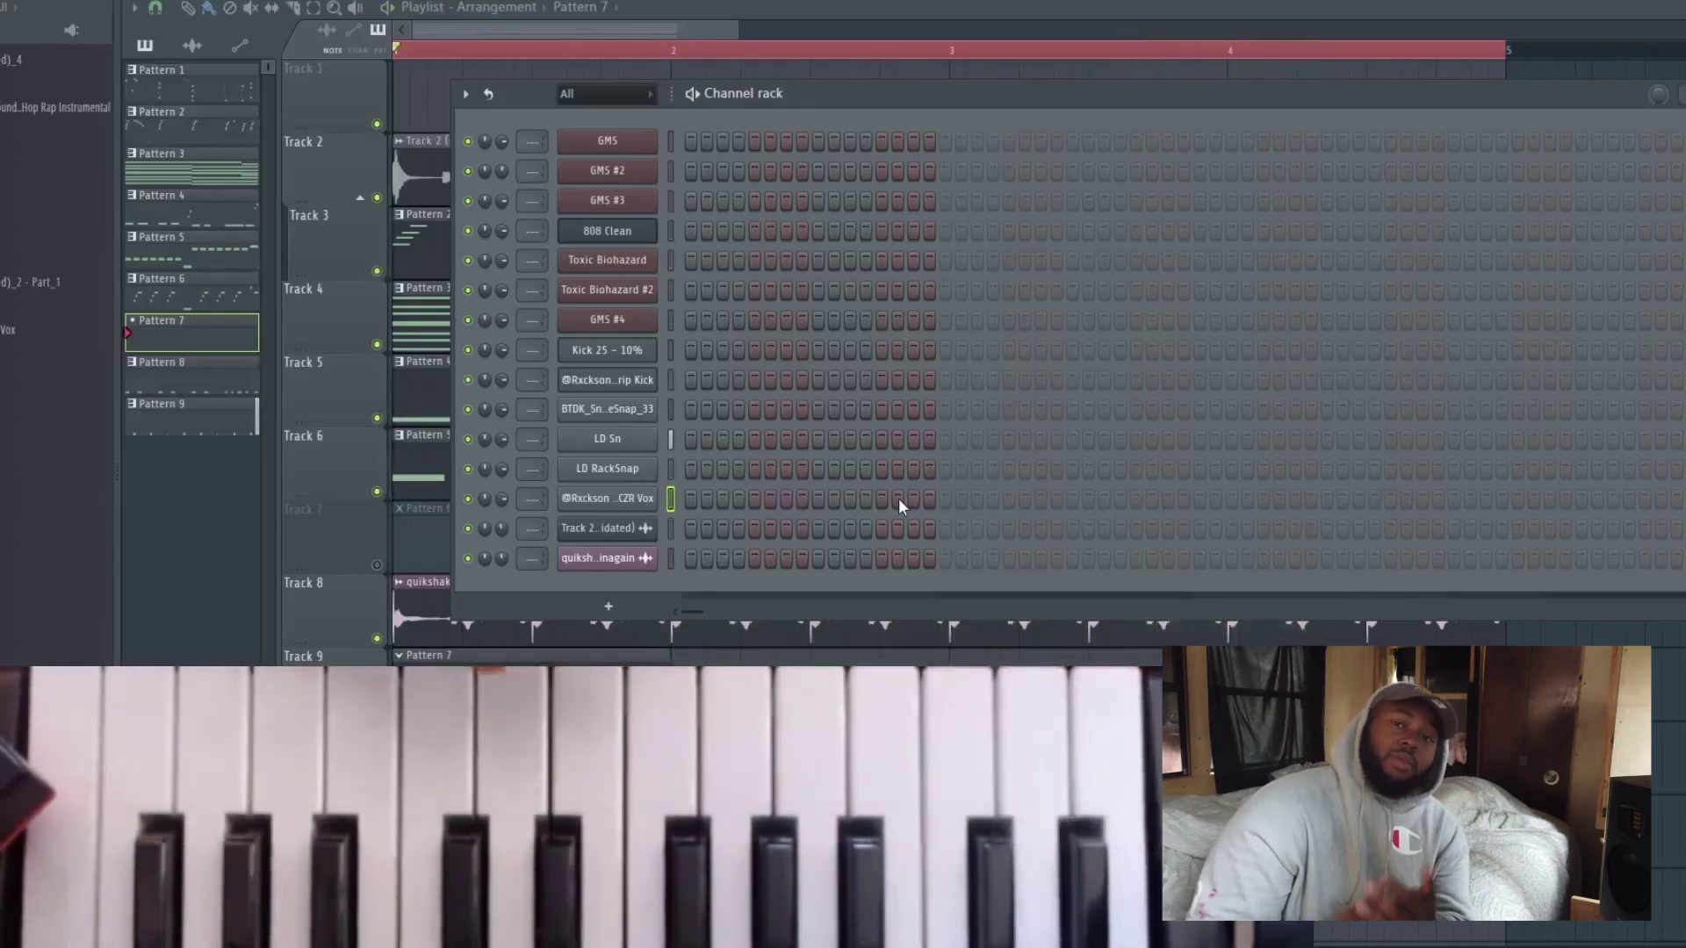
key("space")
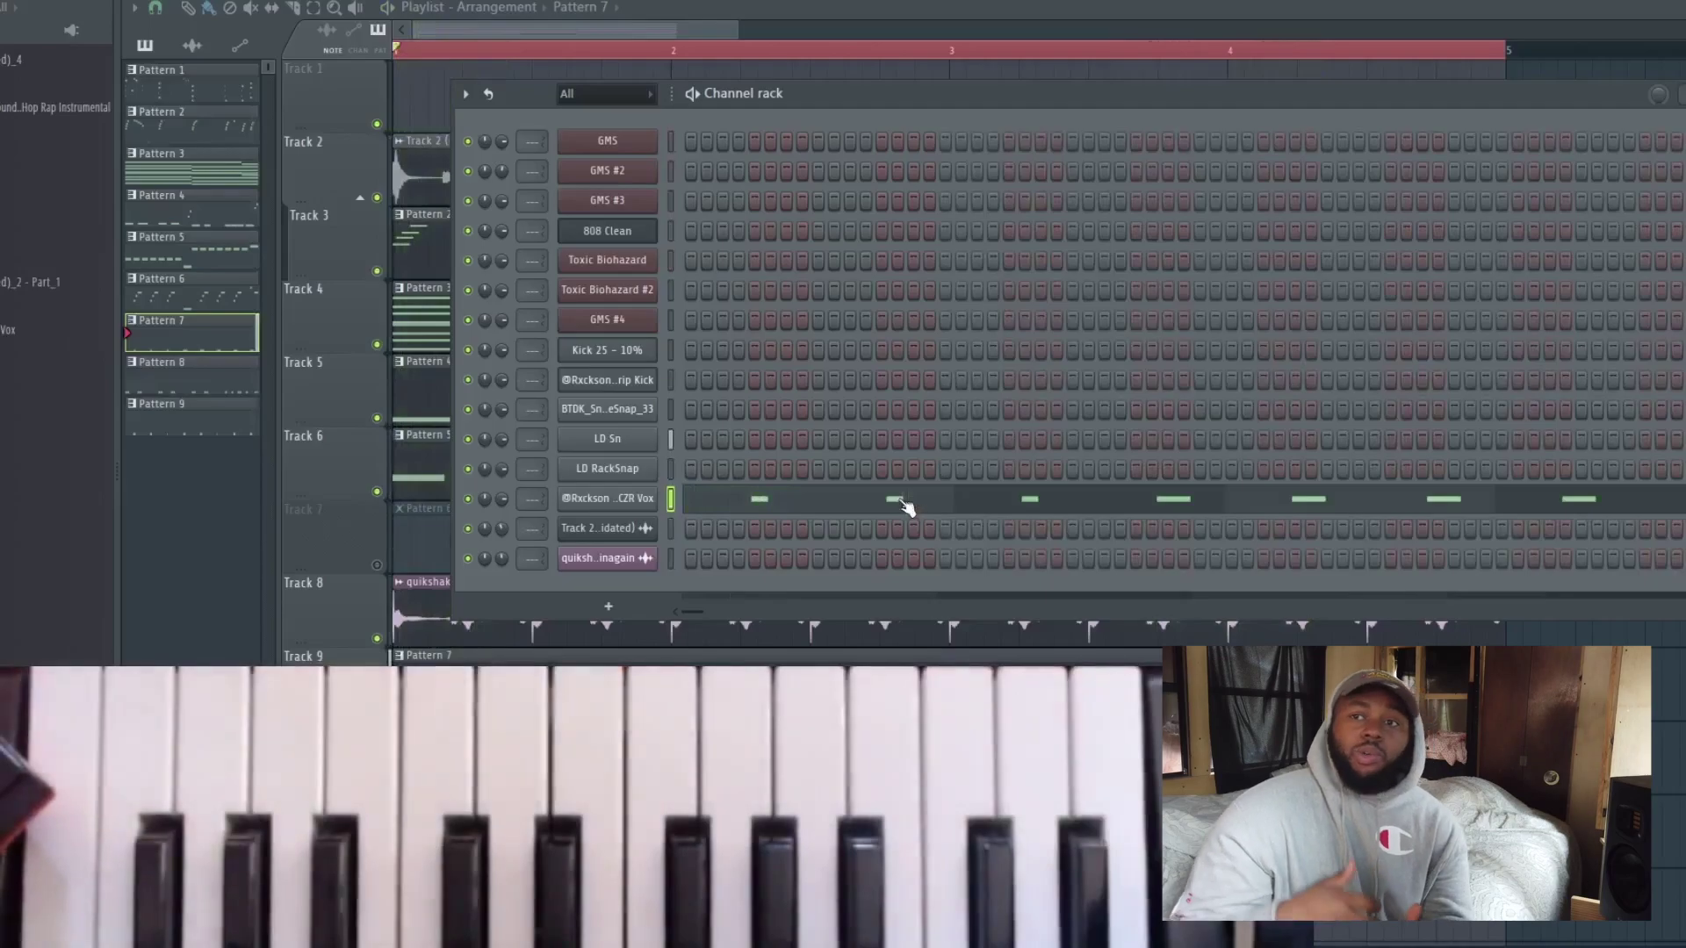
Cut the CZR Vox notes out of Pattern 7
right_click(650, 498)
left_click(876, 499)
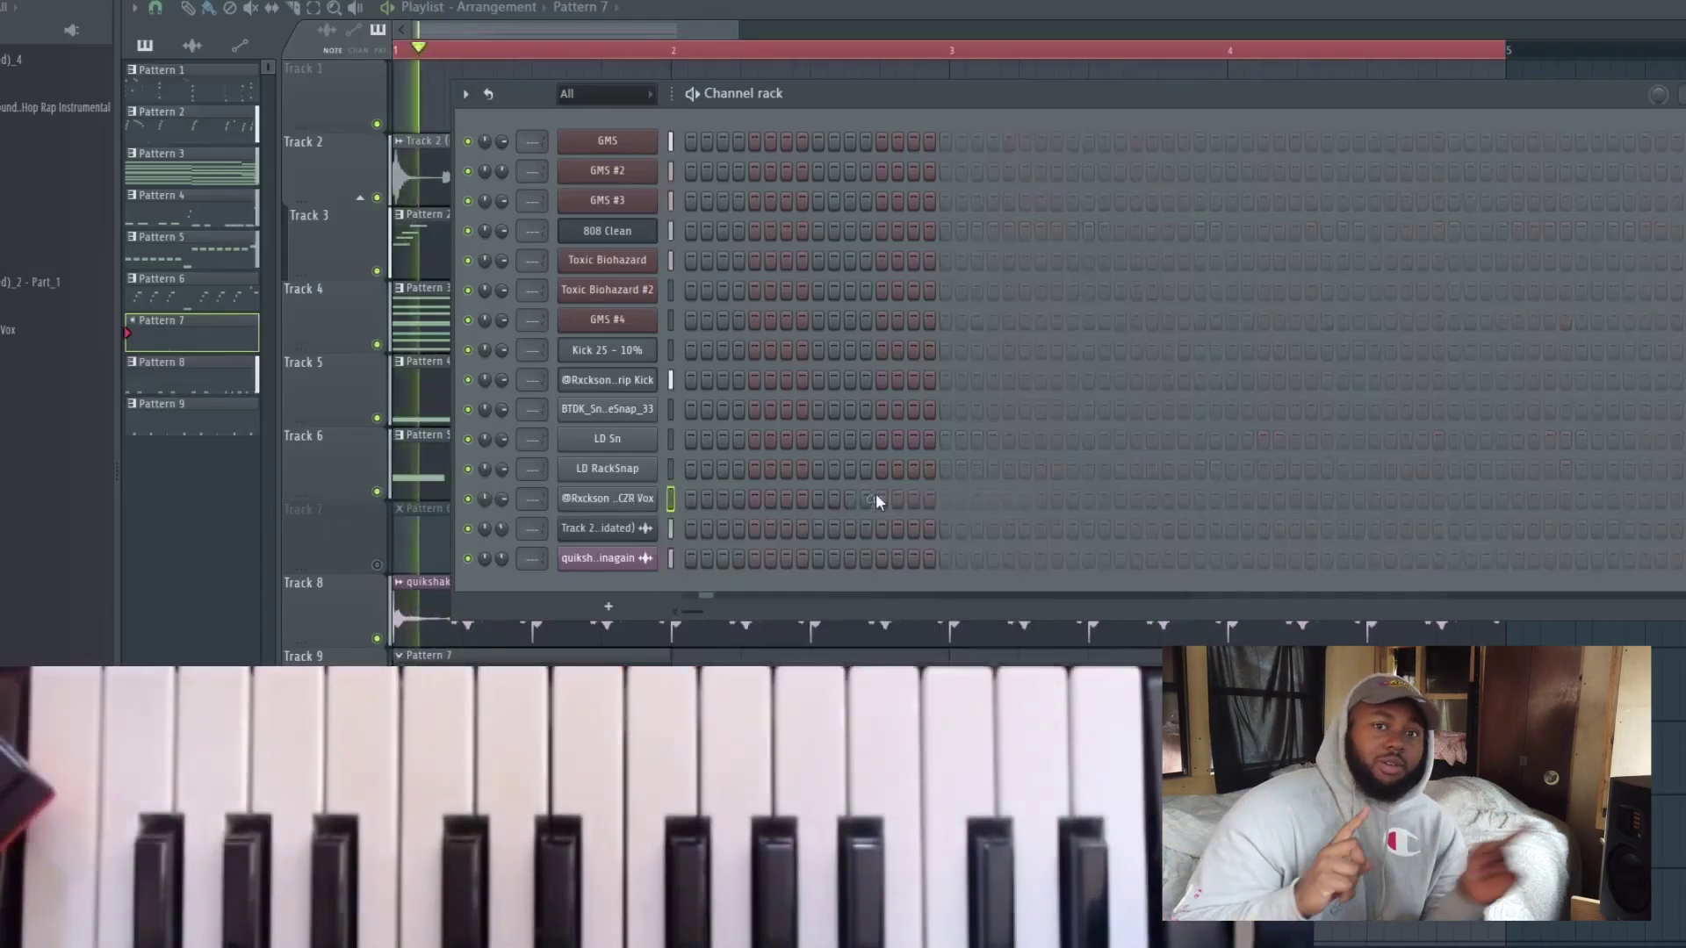